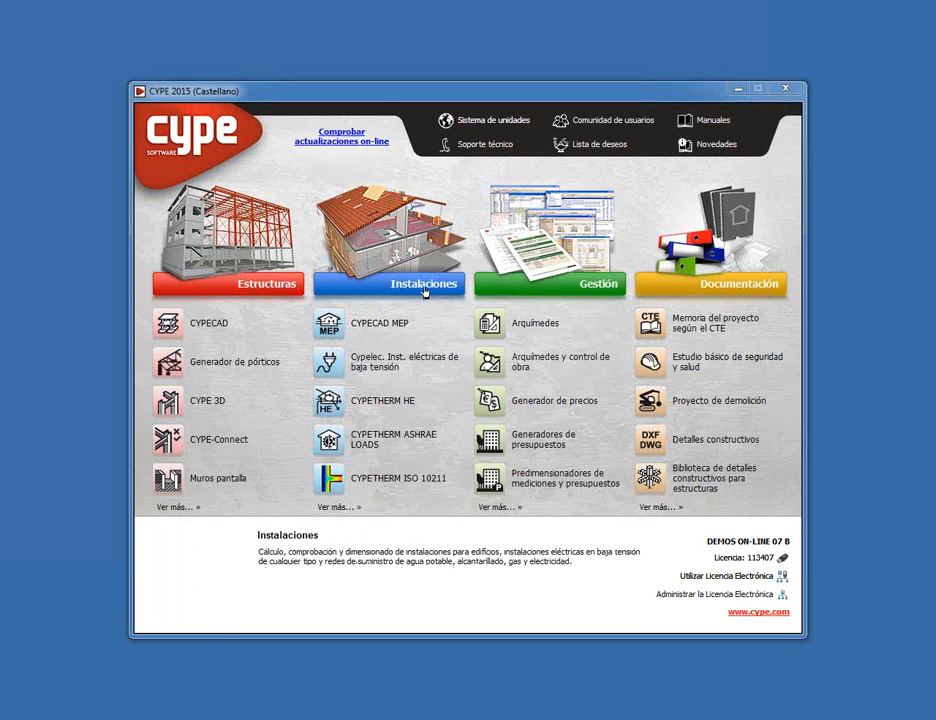
Launch CYPECAD MEP from the Instalaciones group of programs
left_click(424, 287)
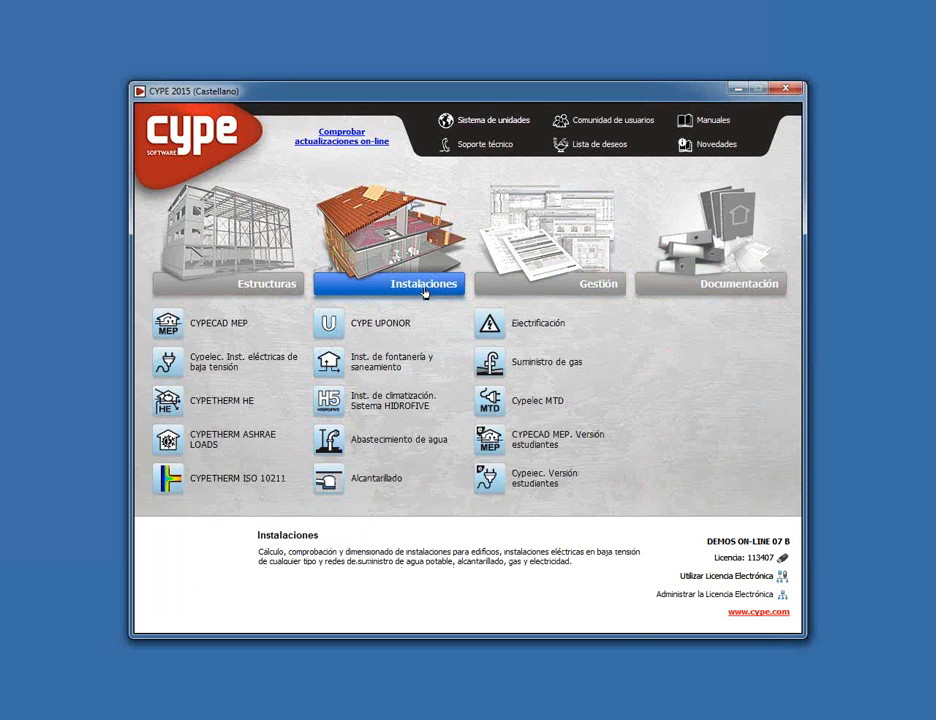
mouse_move(176, 332)
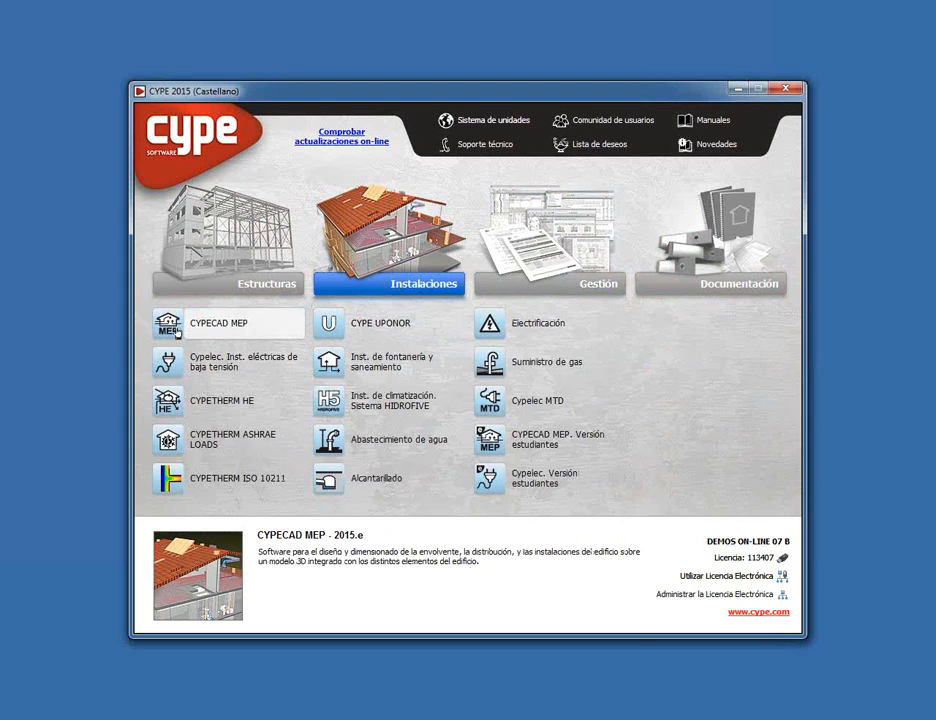
left_click(176, 332)
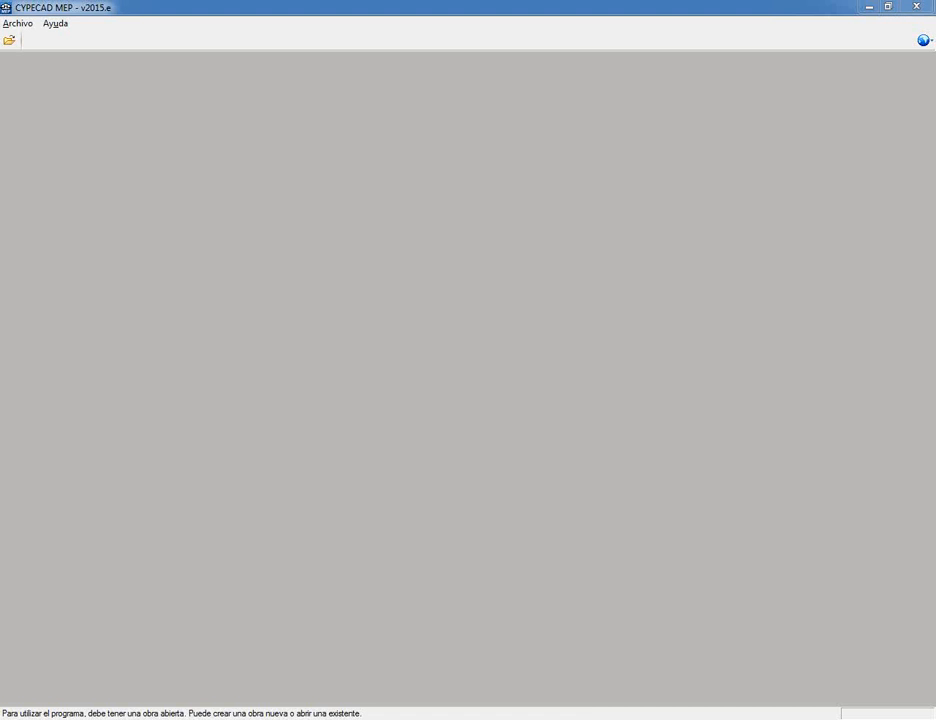
Create a new project file named "Seminario Obtubre 2014" in the default CYPECAD MEP projects folder
left_click(20, 23)
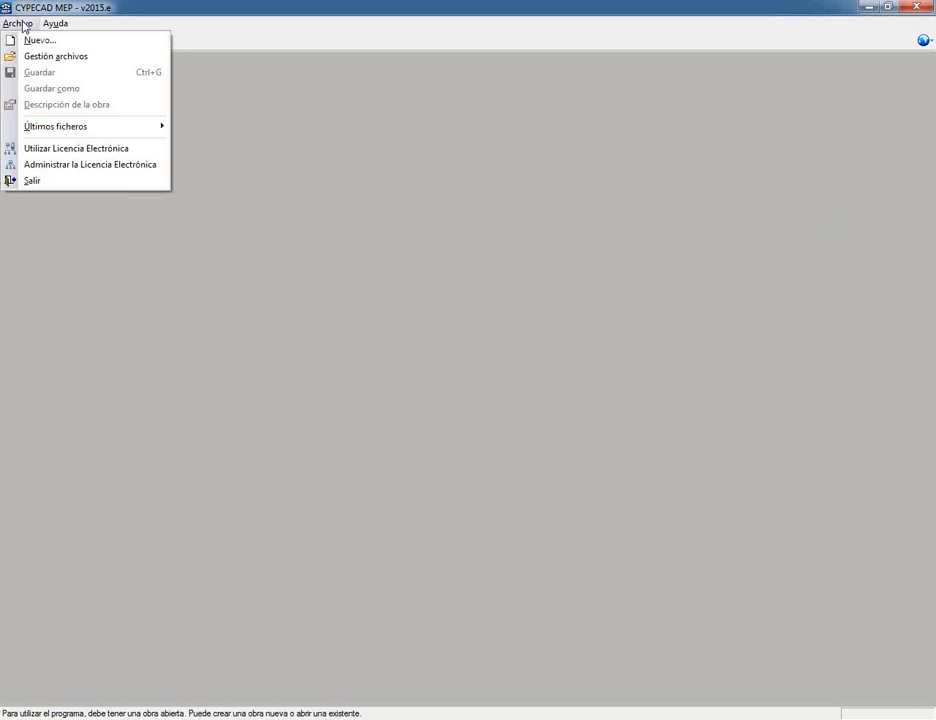
left_click(28, 39)
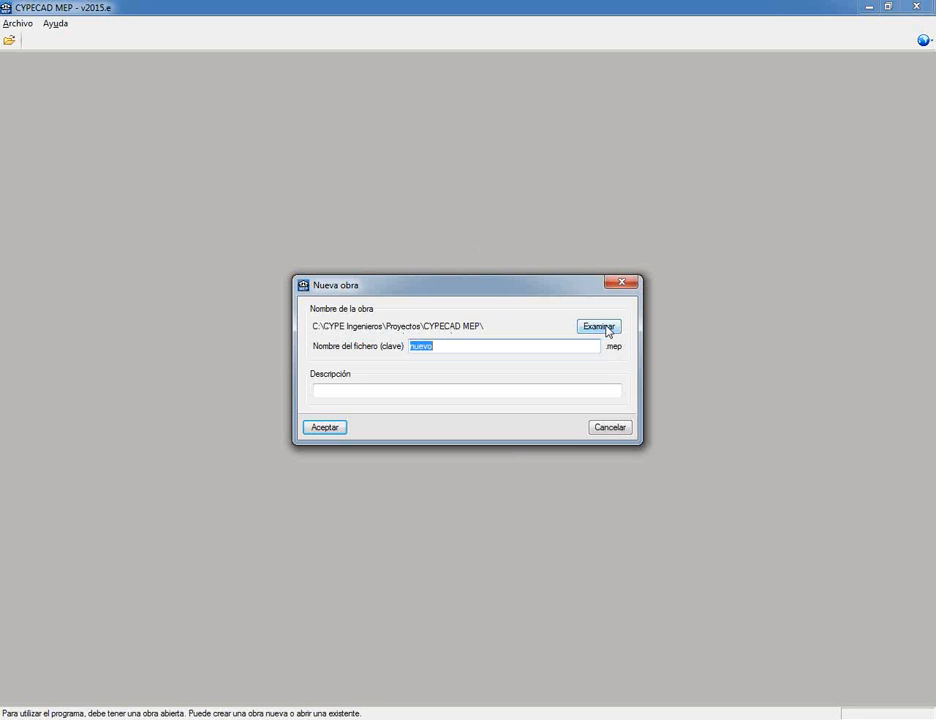
left_click(441, 347)
left_click_drag(457, 347, 257, 348)
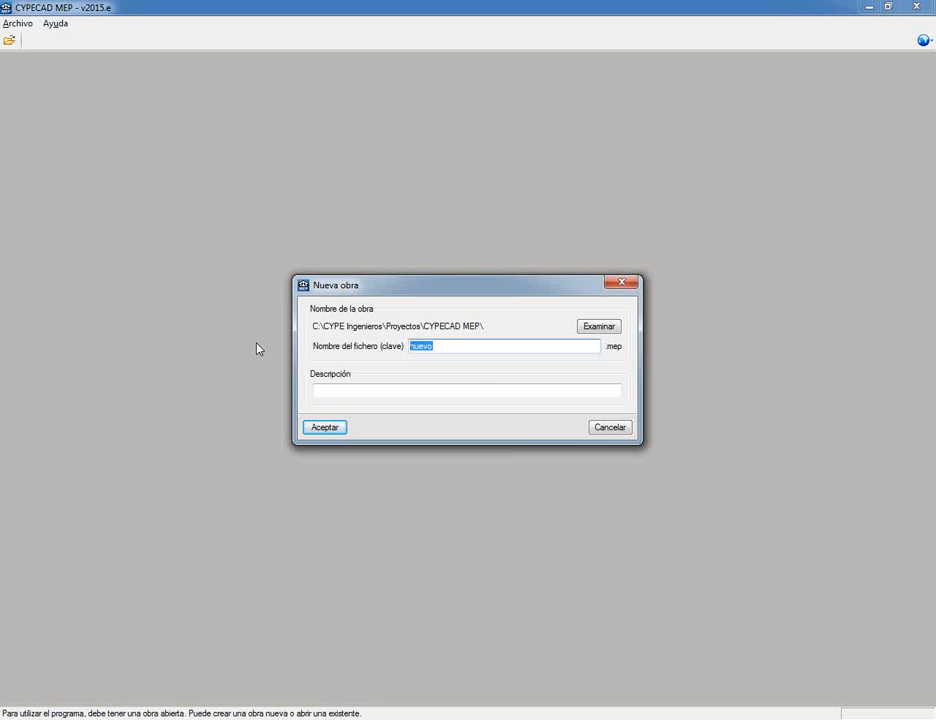
type("Seminario Ob")
type("tubre 2014")
left_click(325, 427)
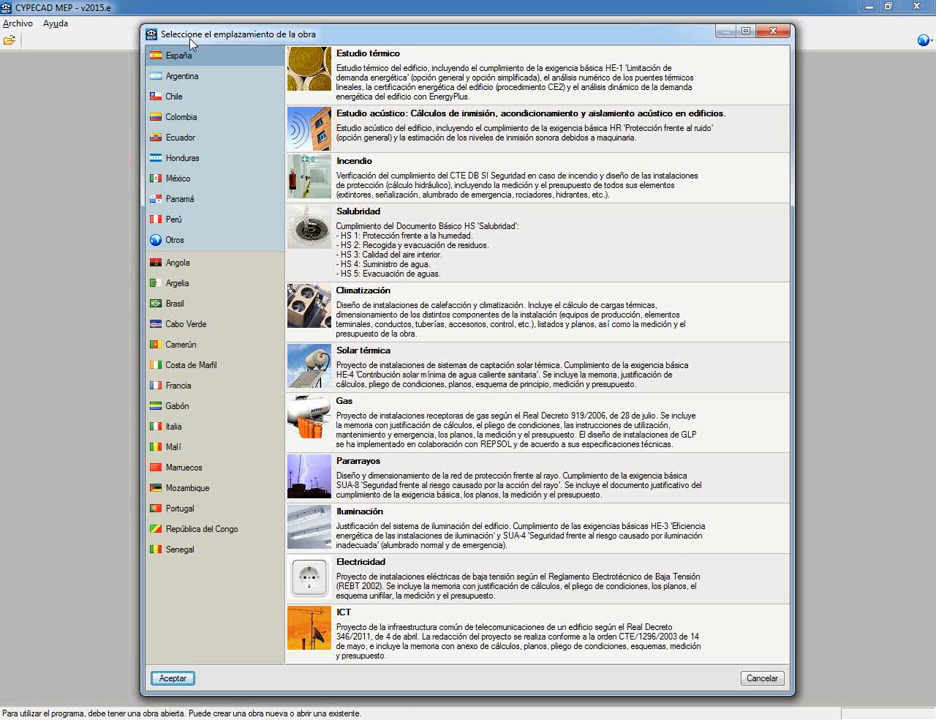
Examine which calculation modules are offered for Colombia, España, Ecuador, Francia, Portugal, Italia, Argelia and Chile
left_click(181, 117)
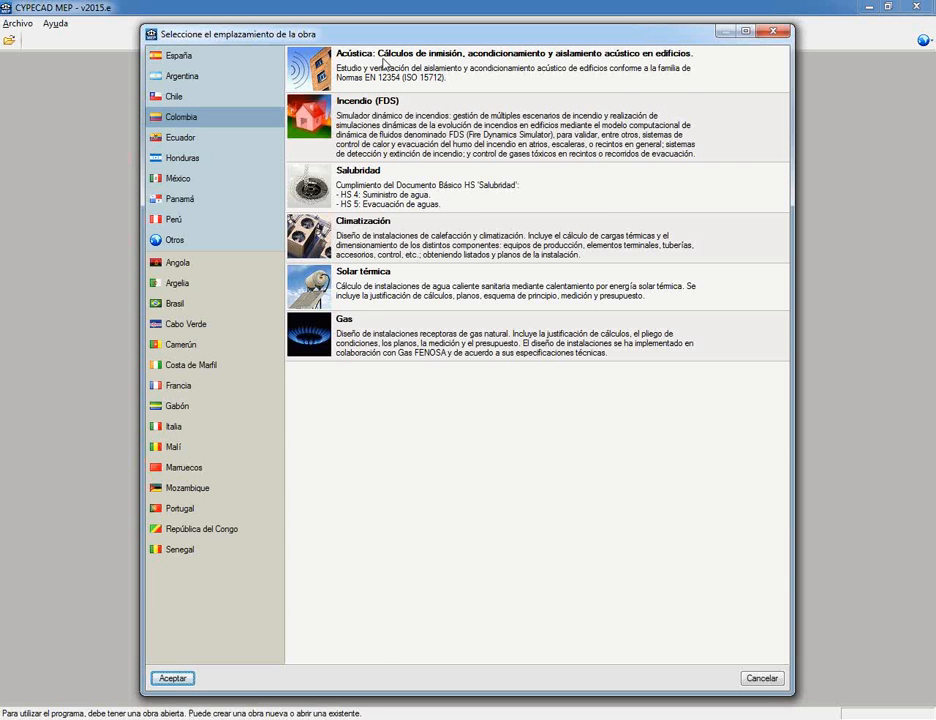
left_click(191, 56)
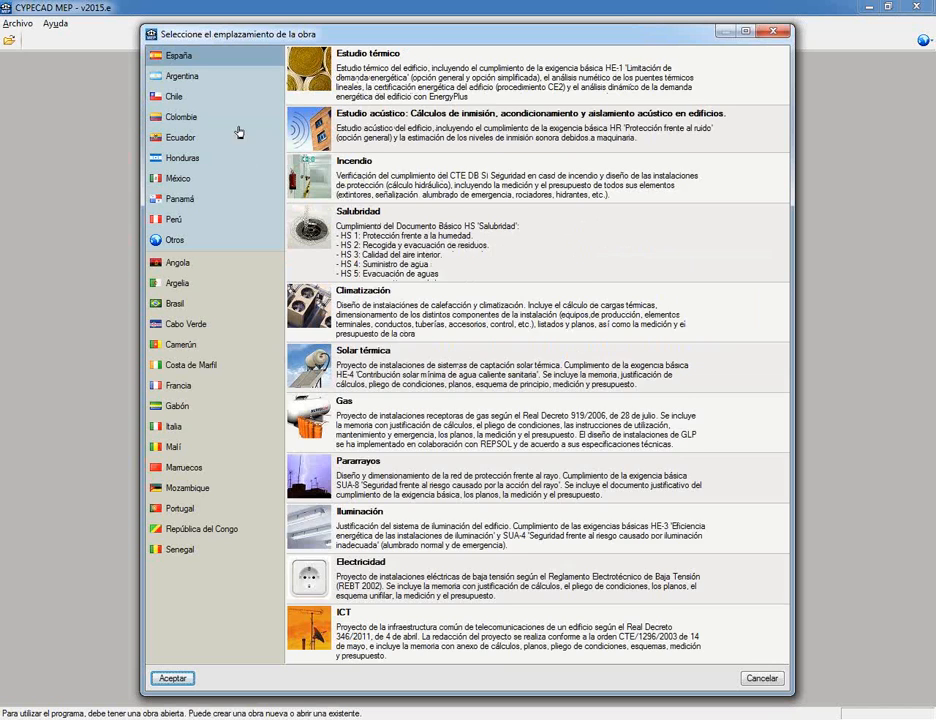
left_click(178, 117)
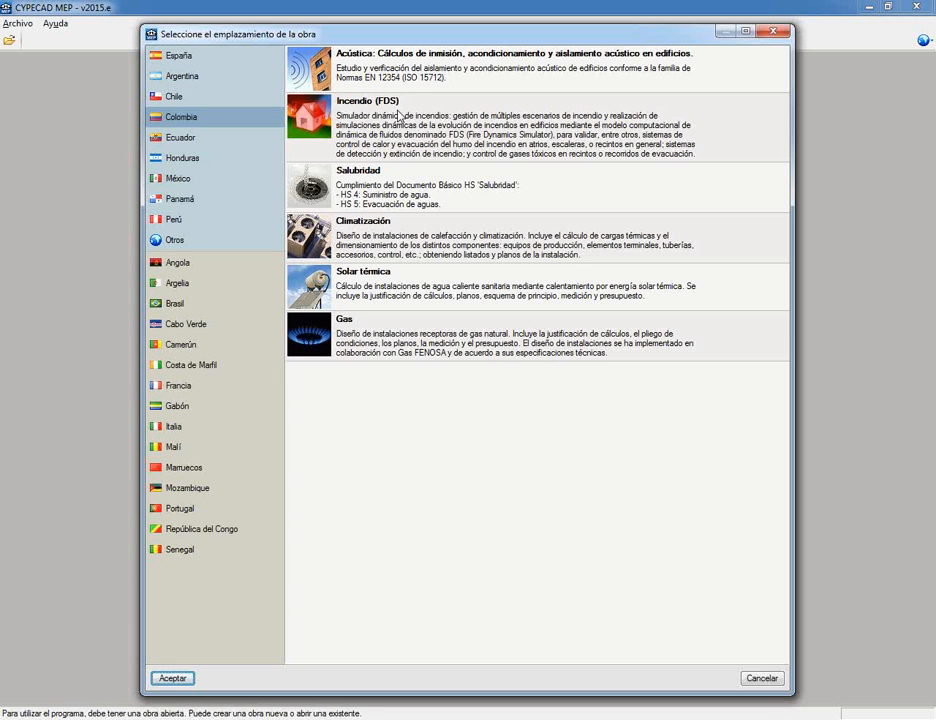
left_click(176, 142)
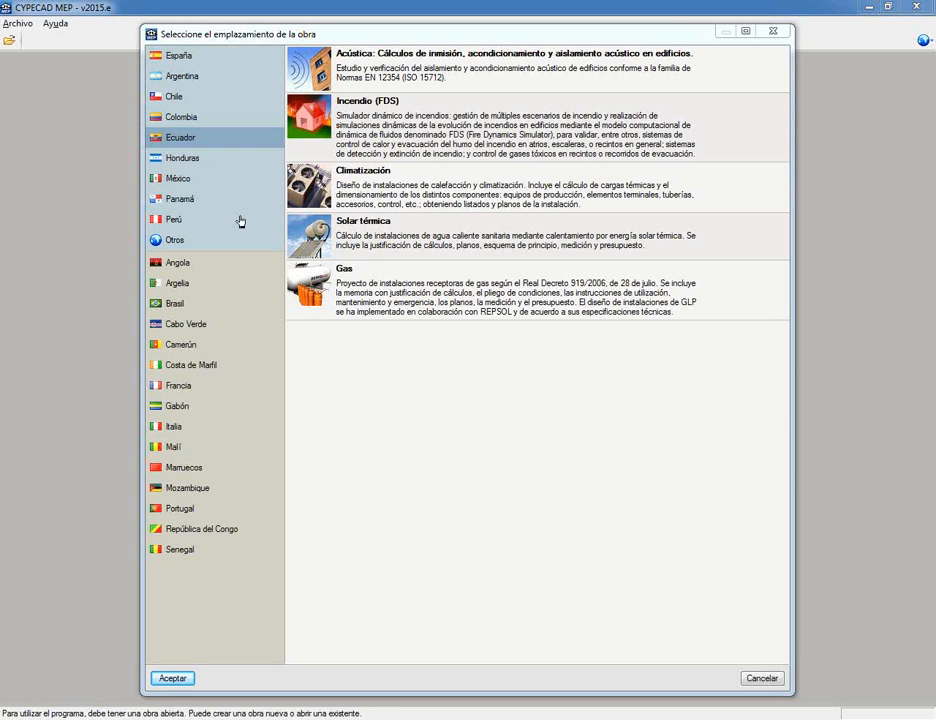
left_click(176, 385)
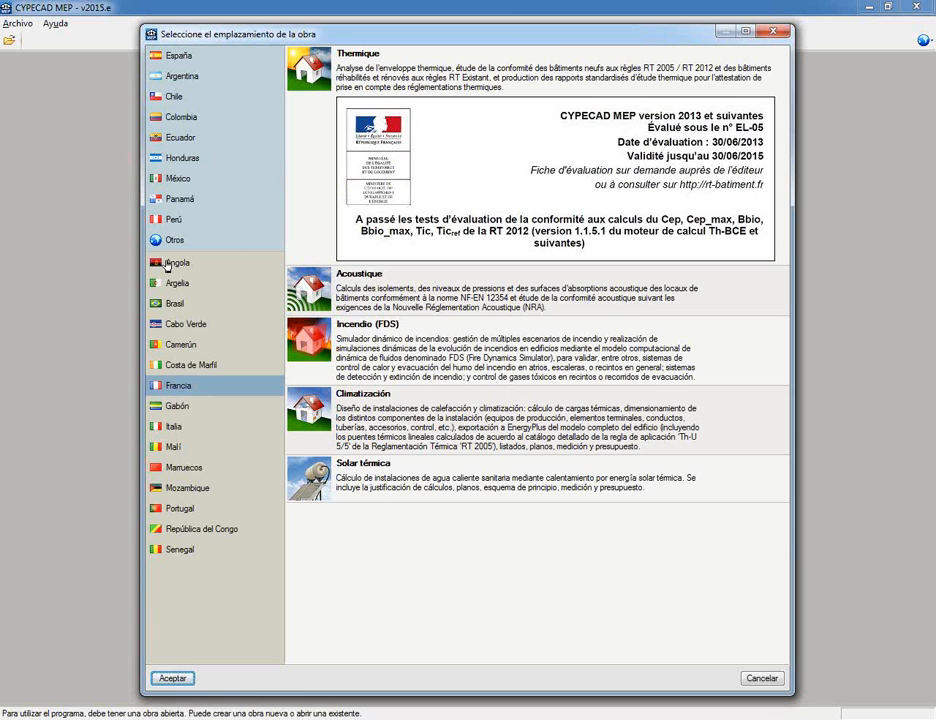
left_click(180, 508)
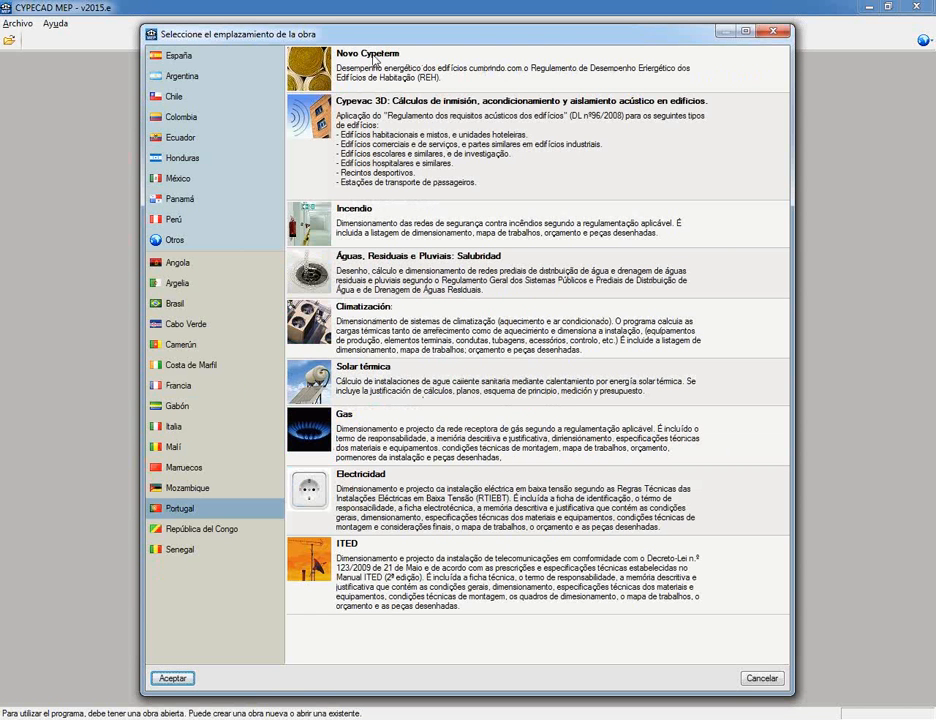
left_click(185, 426)
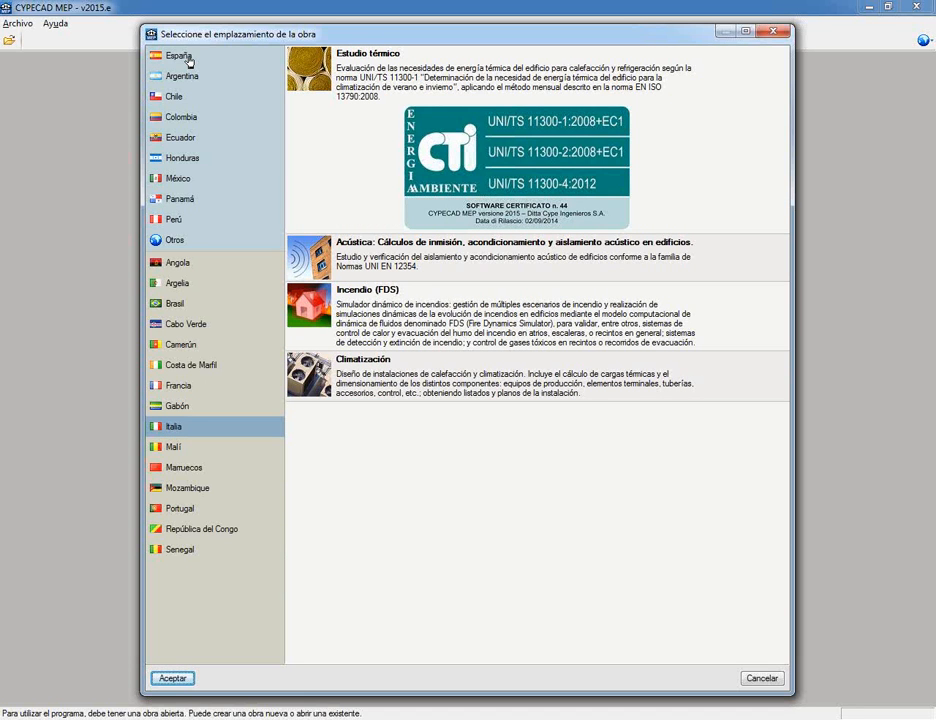
left_click(178, 283)
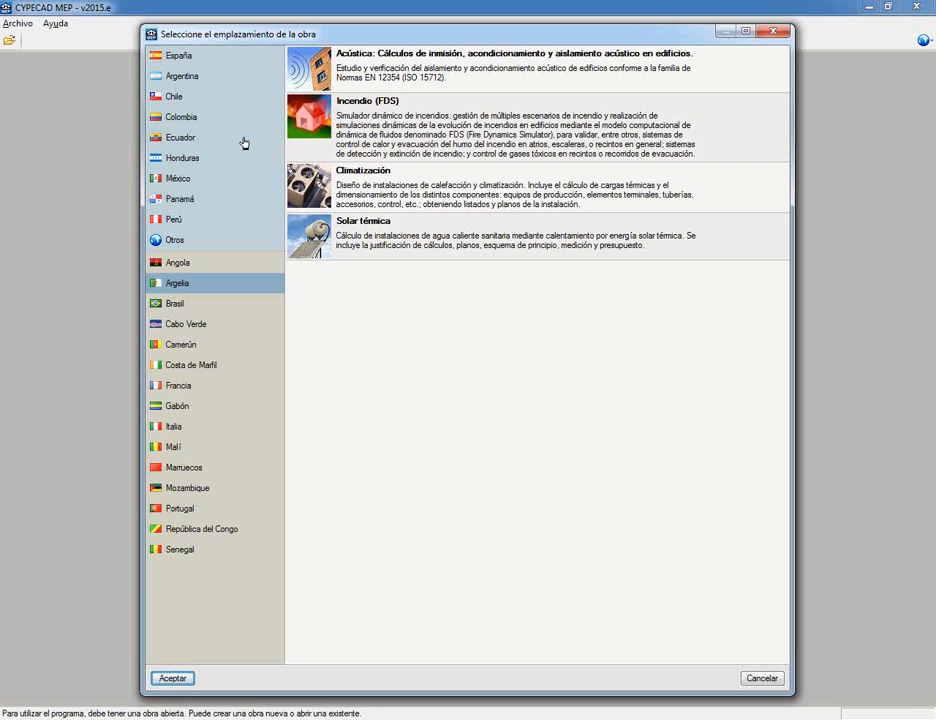
left_click(170, 98)
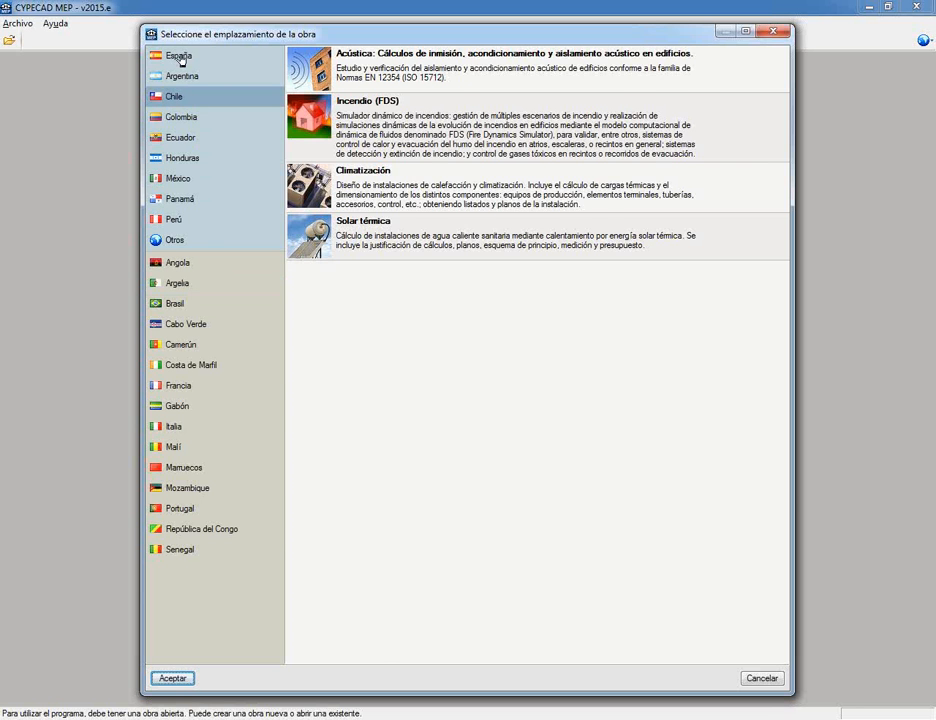
Set the project's country to España and start it as an empty project (Obra vacía)
left_click(180, 56)
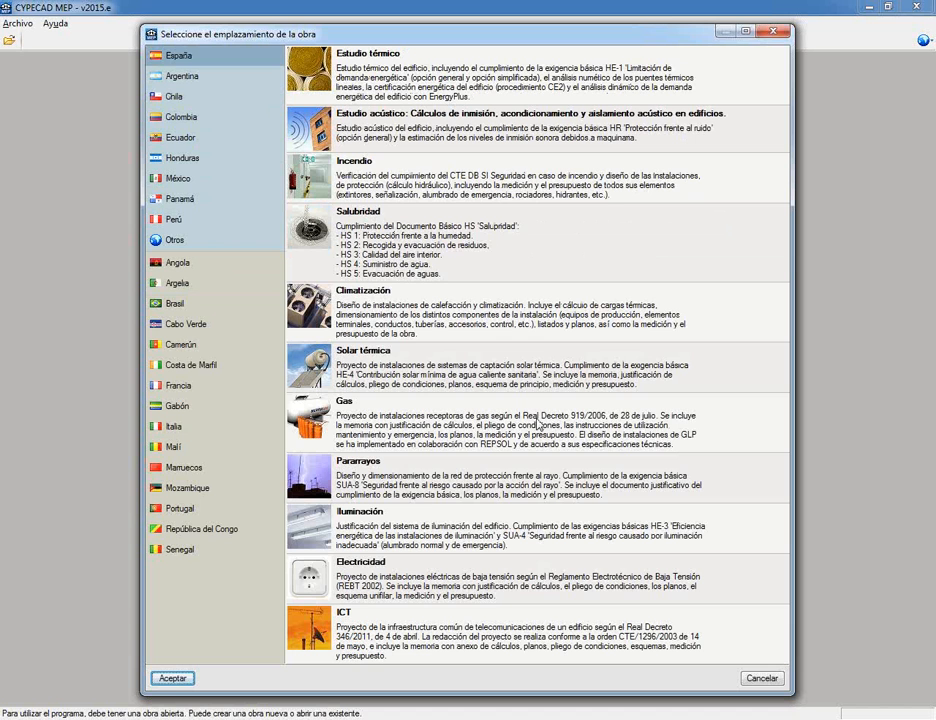
left_click(160, 680)
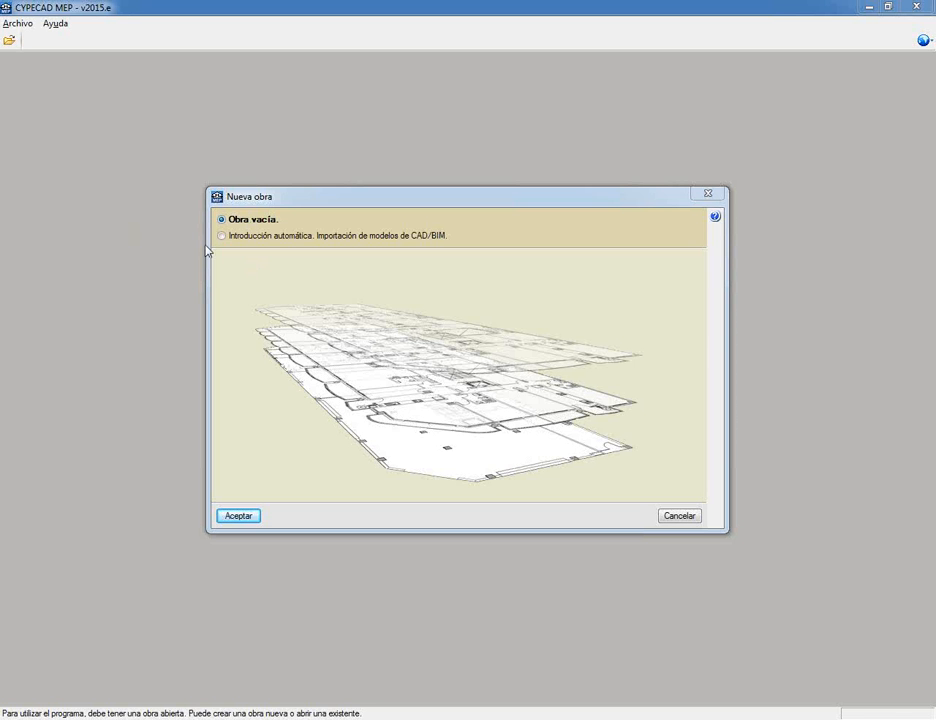
left_click(238, 226)
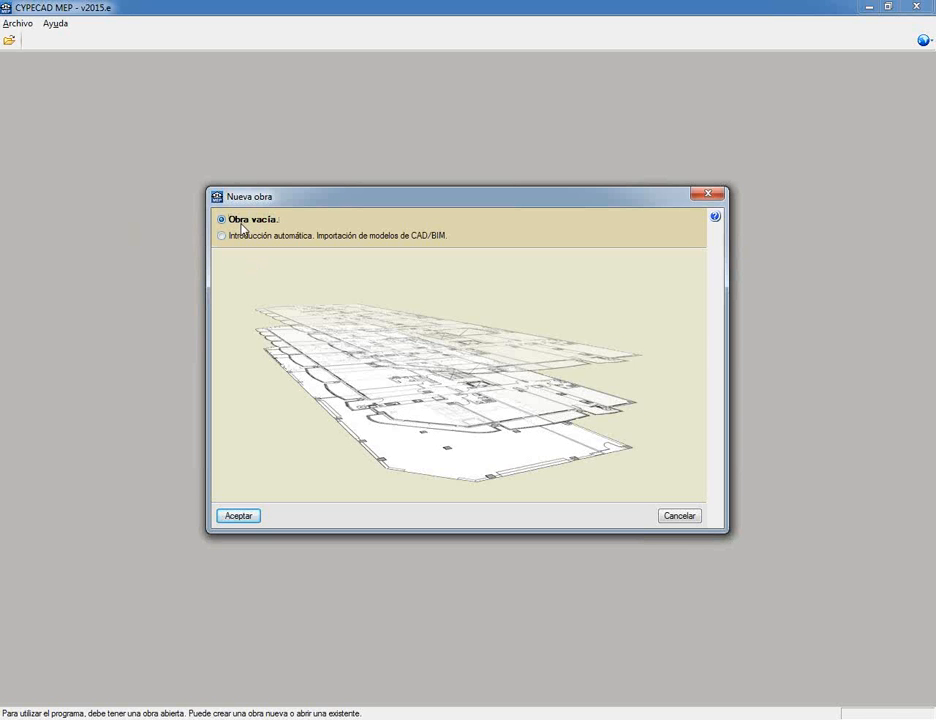
left_click(242, 238)
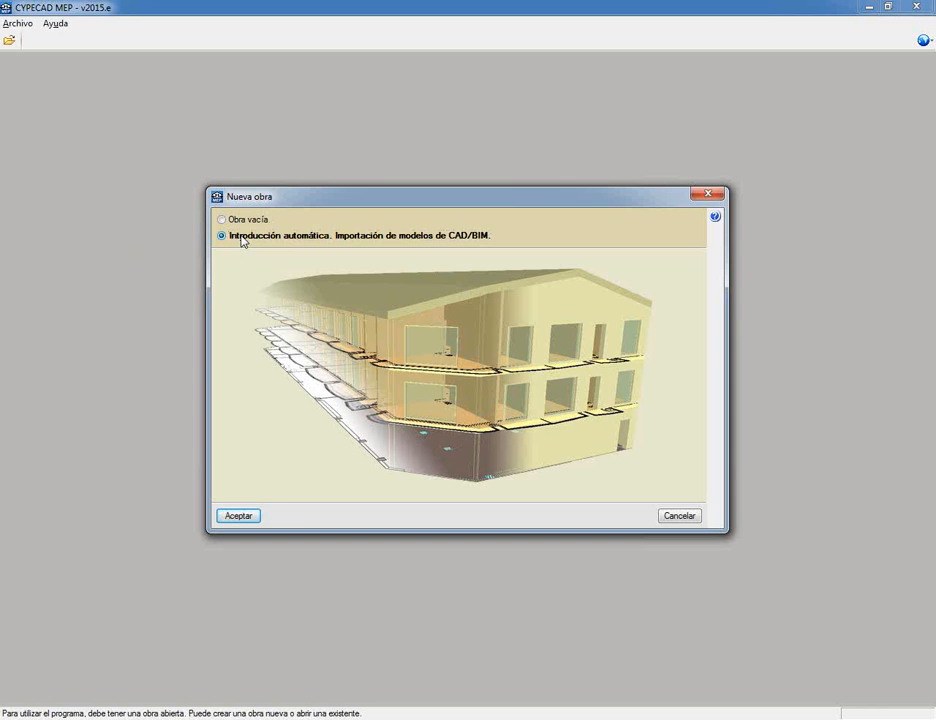
left_click(246, 220)
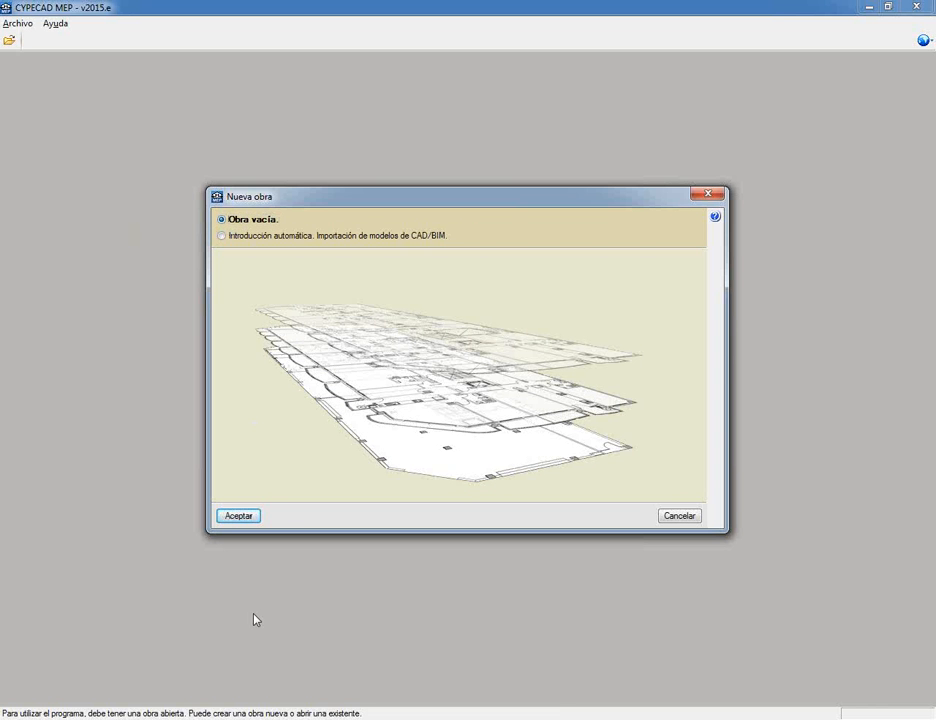
left_click(240, 518)
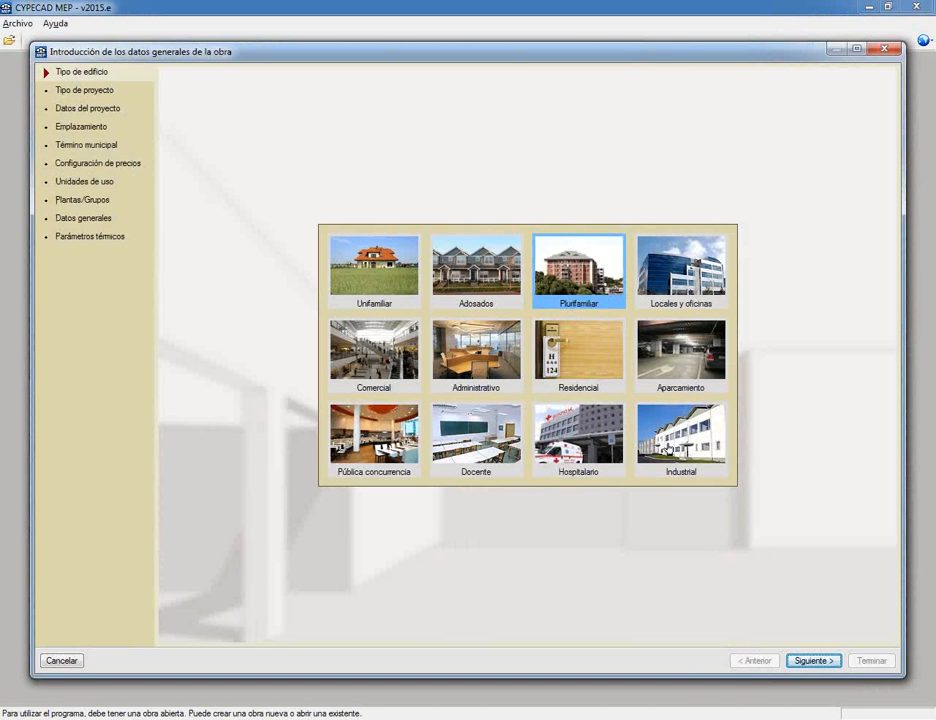
Set the building type to Unifamiliar and the project type to Climatización
left_click(667, 445)
left_click(388, 265)
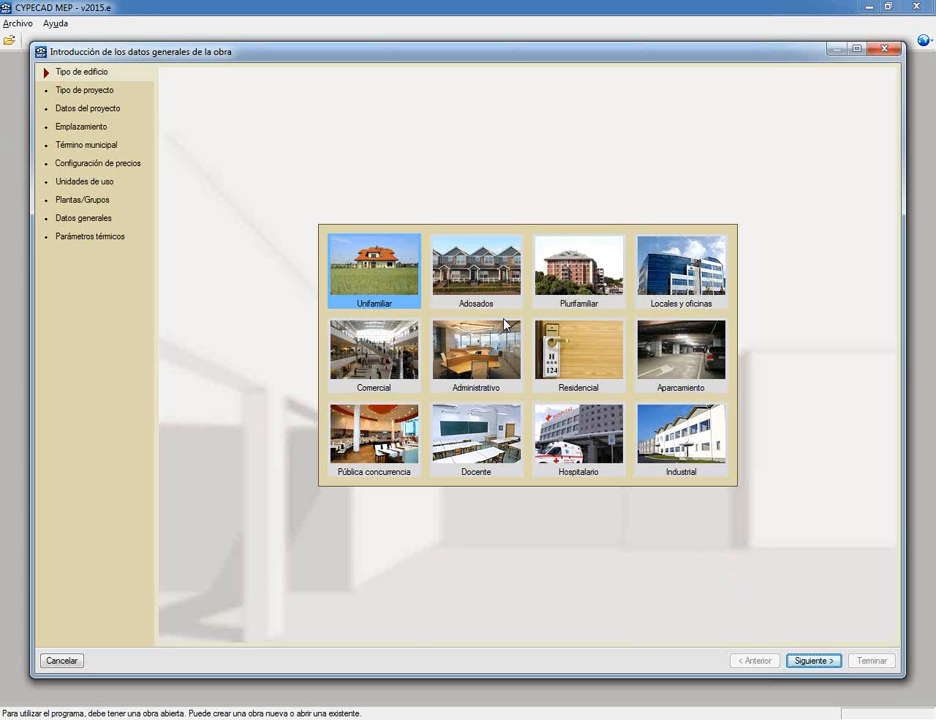
left_click(825, 662)
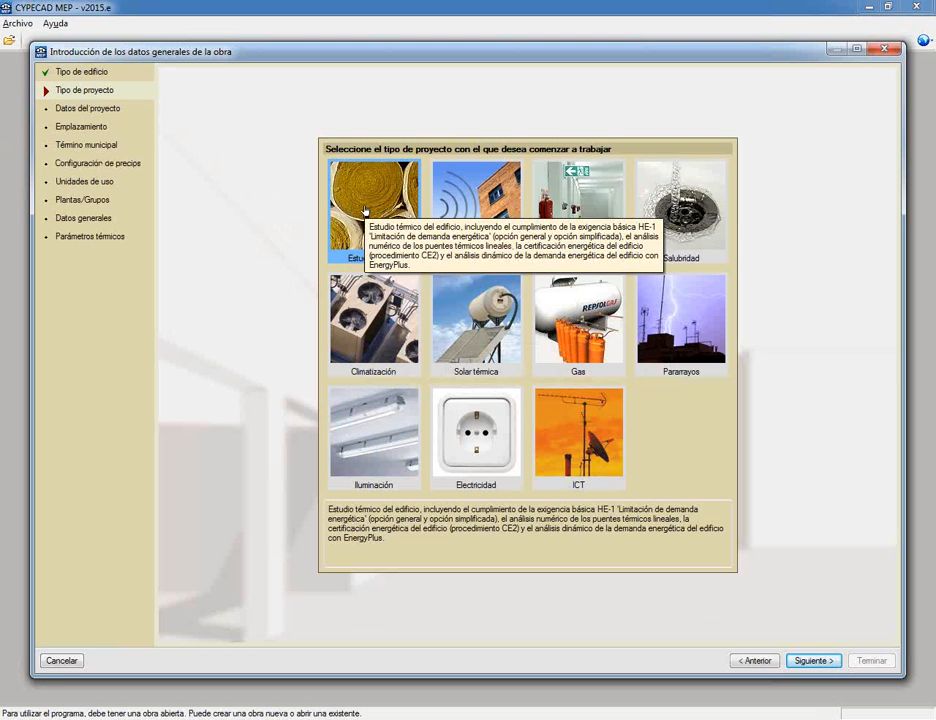
left_click(366, 345)
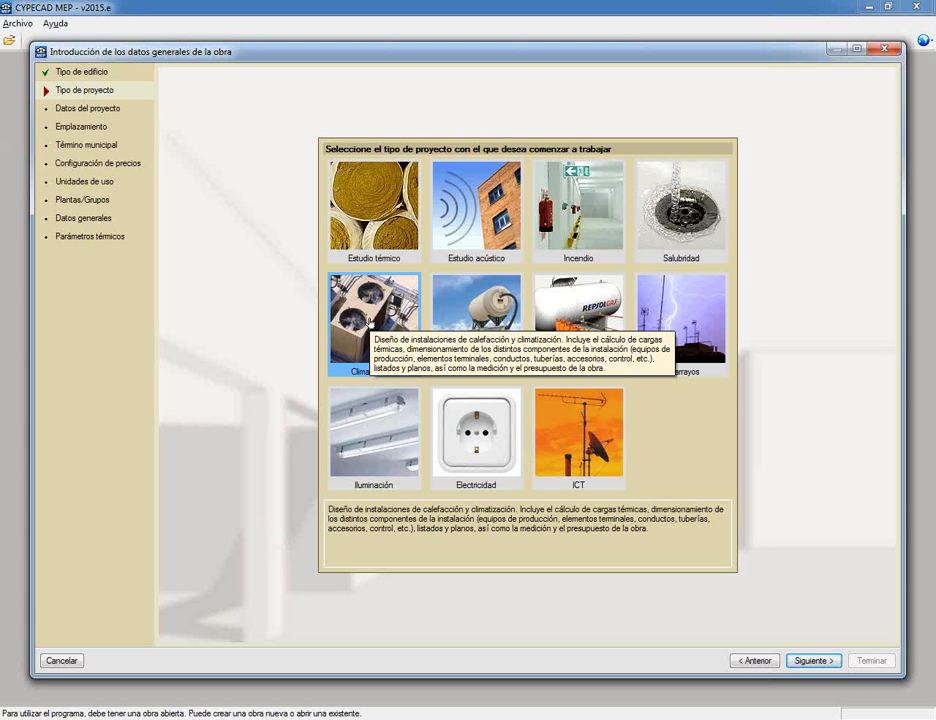
left_click(366, 191)
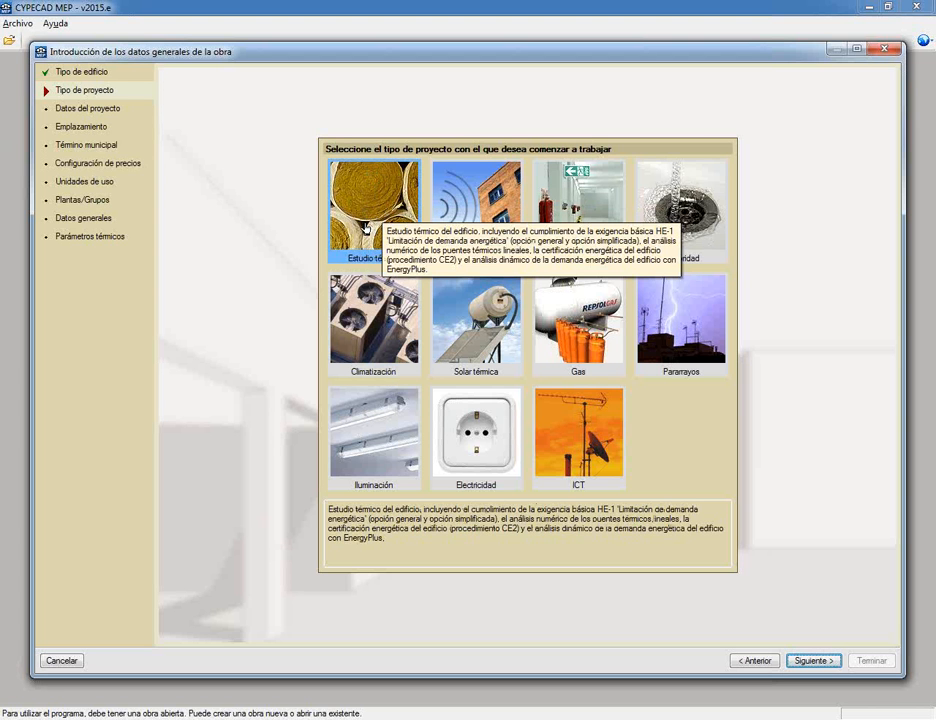
left_click(368, 312)
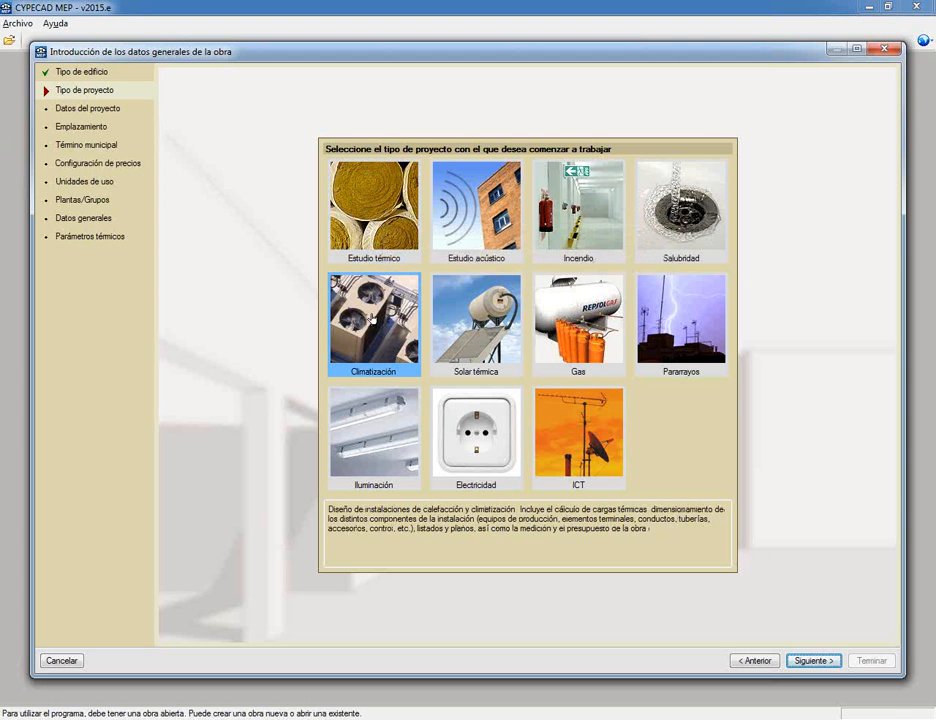
left_click(816, 661)
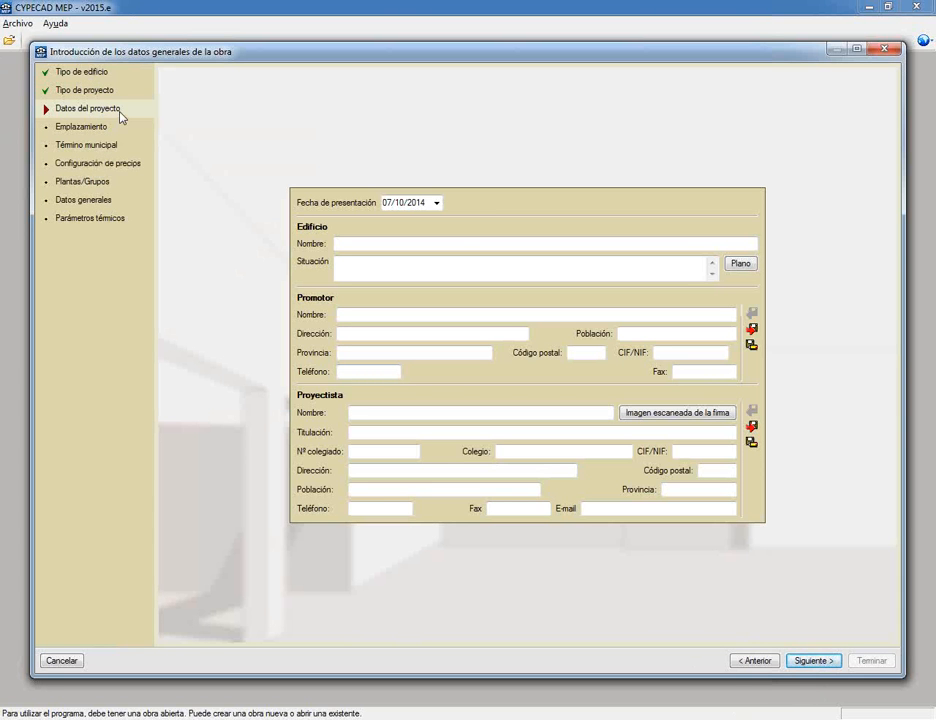
Leave the building, promoter and designer data blank and continue to the project's Emplazamiento settings
left_click(355, 243)
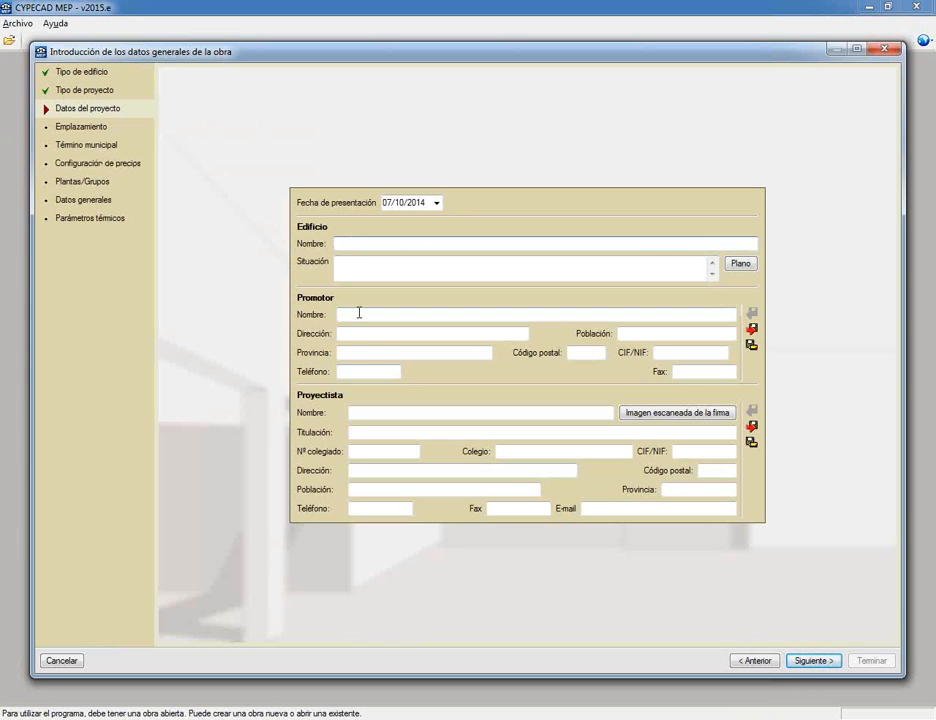
left_click(363, 412)
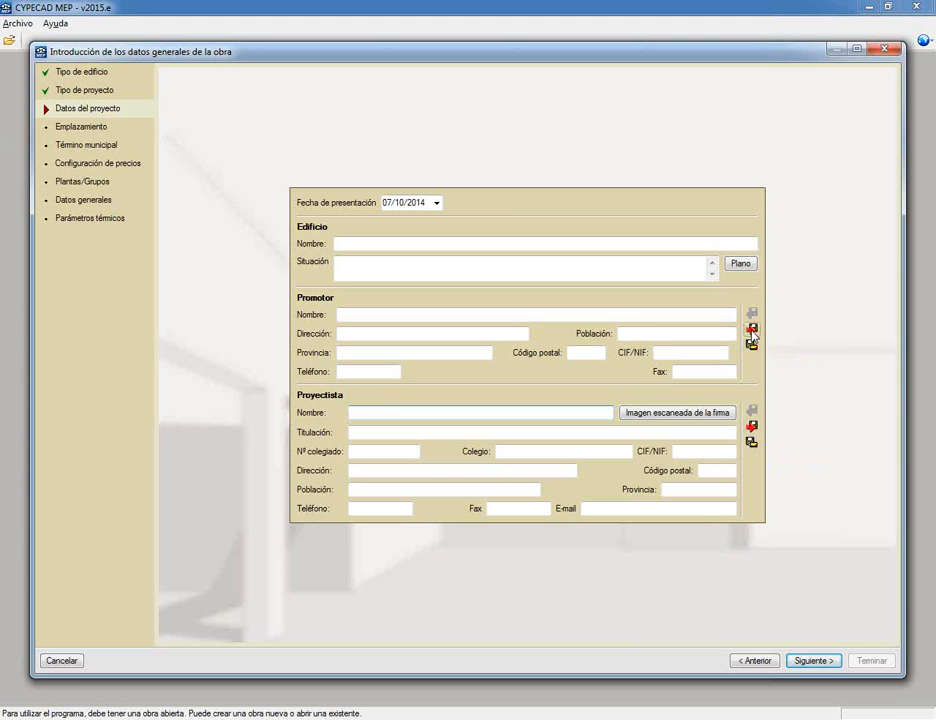
left_click(453, 314)
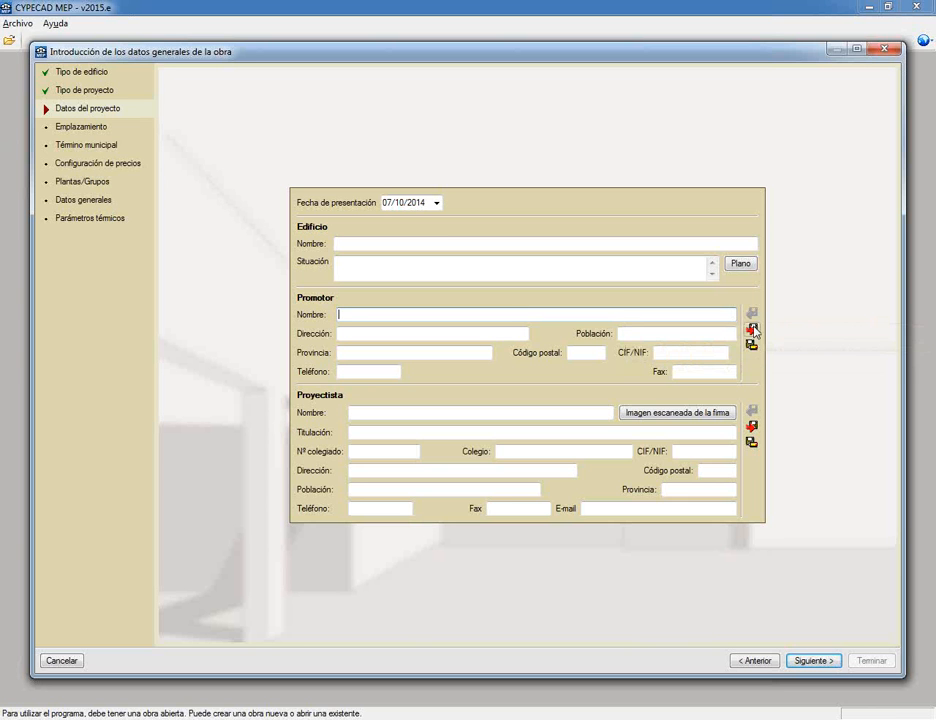
left_click(812, 661)
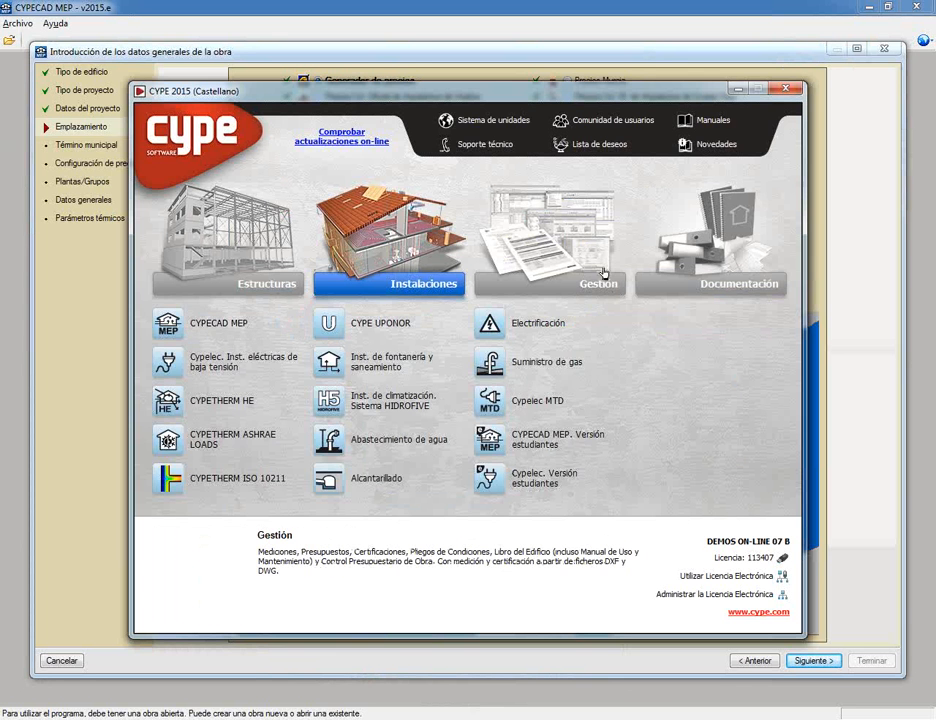
Switch to the CYPE 2015 launcher and locate the Generador de precios among the Gestión programs
left_click(597, 284)
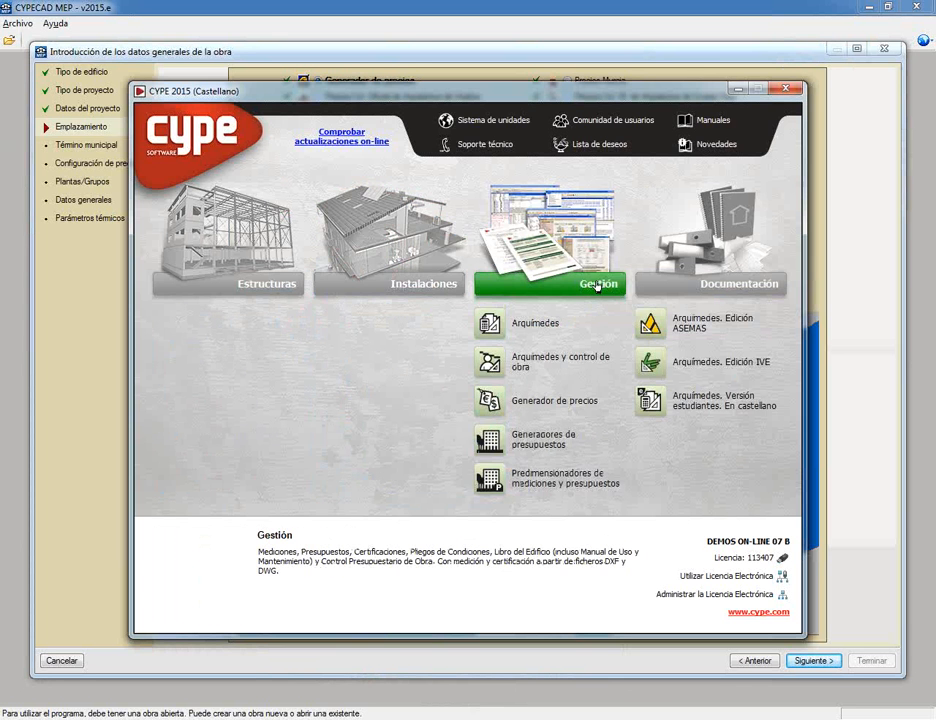
left_click(548, 401)
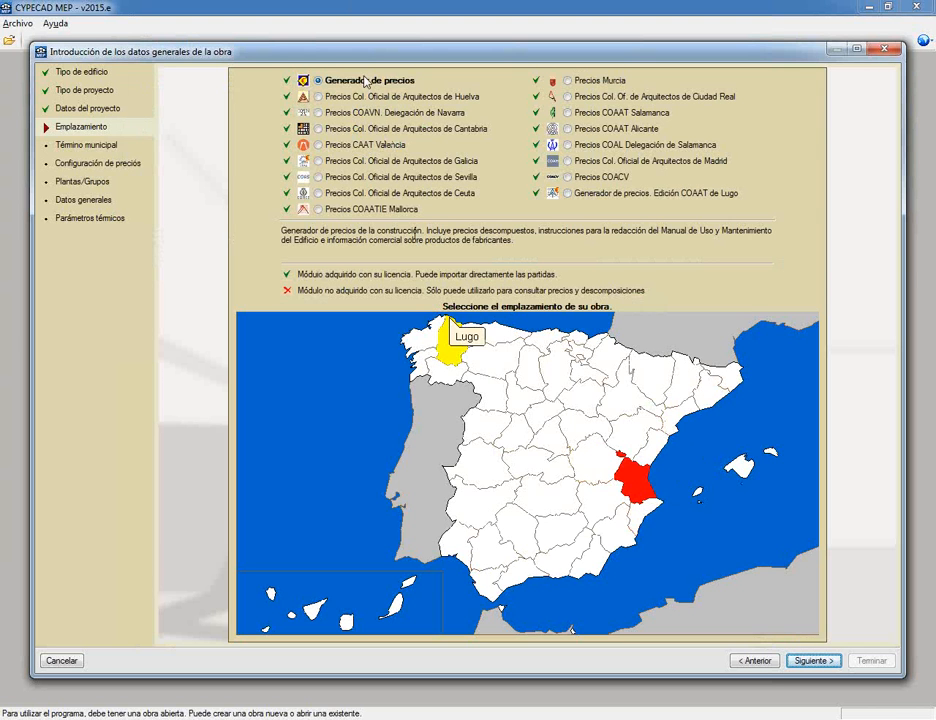
Select the province of Alicante on the map of Spain as the project's location
left_click(636, 512)
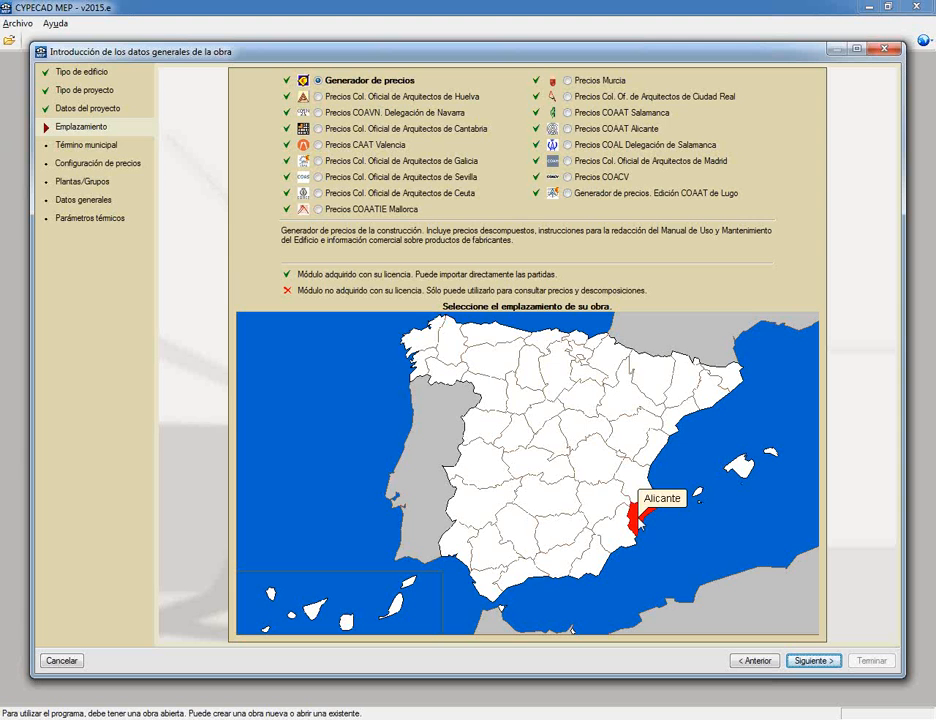
Continue to Término municipal, keep Alacant/Alicante as the municipality and advance to Configuración de precios
left_click(829, 665)
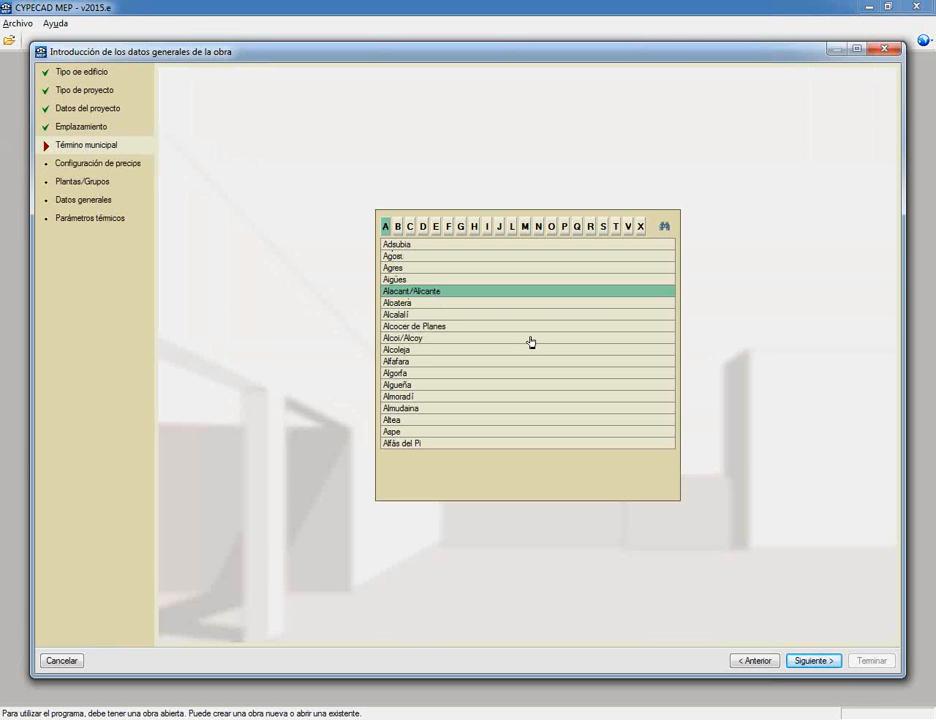
left_click(831, 663)
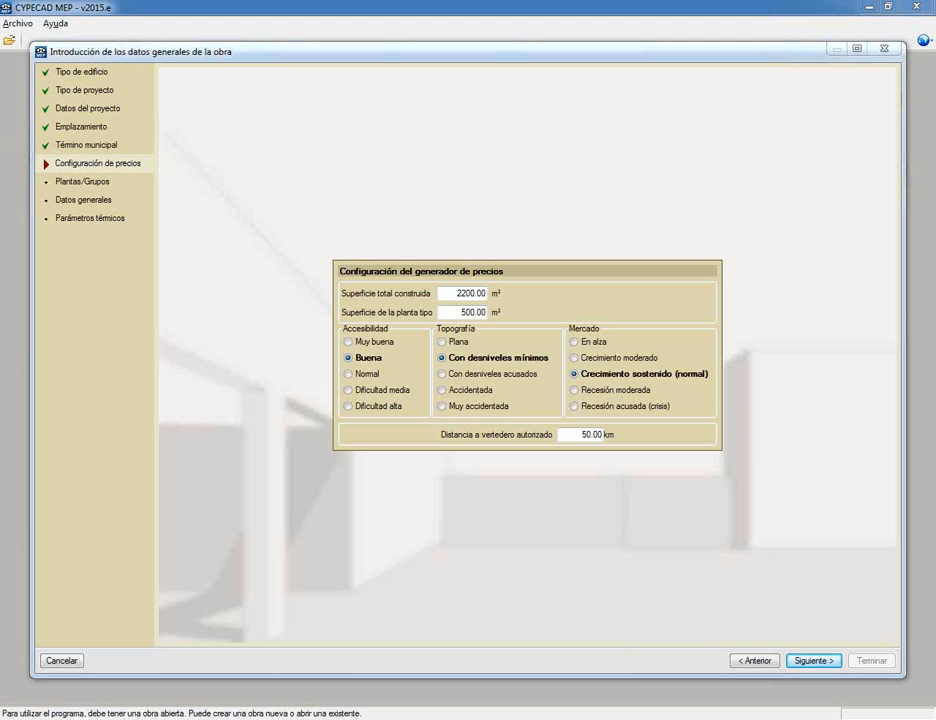
Set the price generator's Accesibilidad to Normal, keep Mercado at Crecimiento sostenido (normal), and continue to Plantas/Grupos
left_click(365, 346)
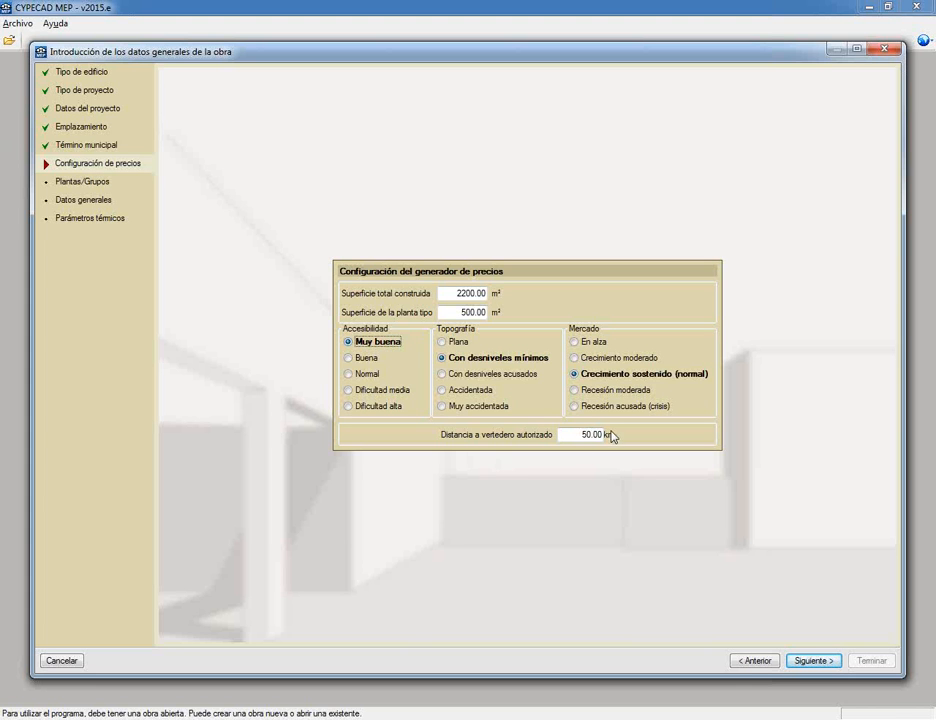
left_click_drag(580, 434, 608, 438)
left_click(391, 410)
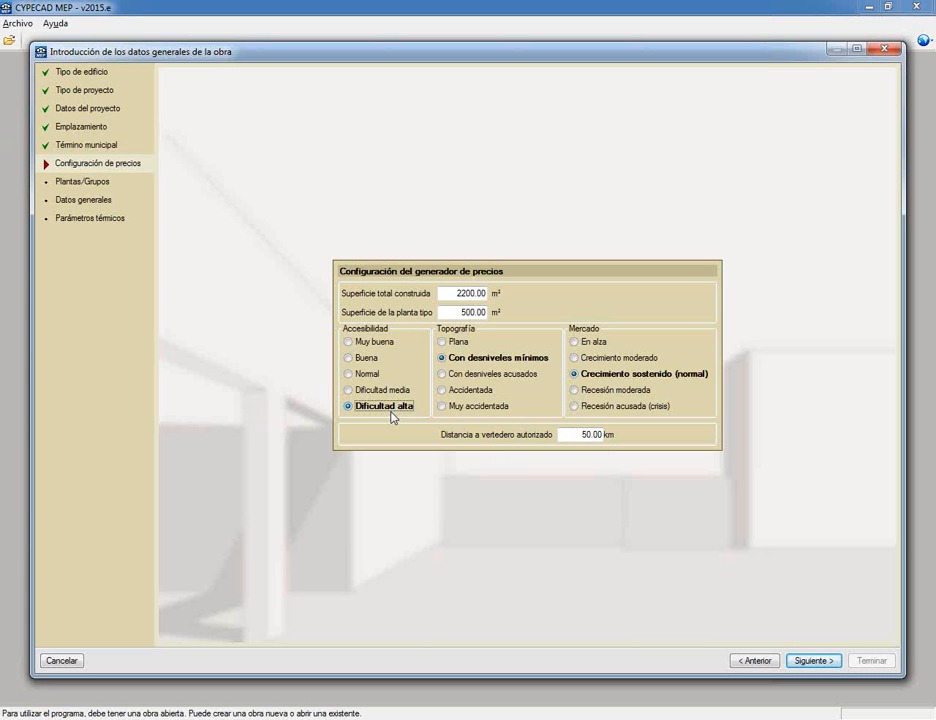
left_click(367, 374)
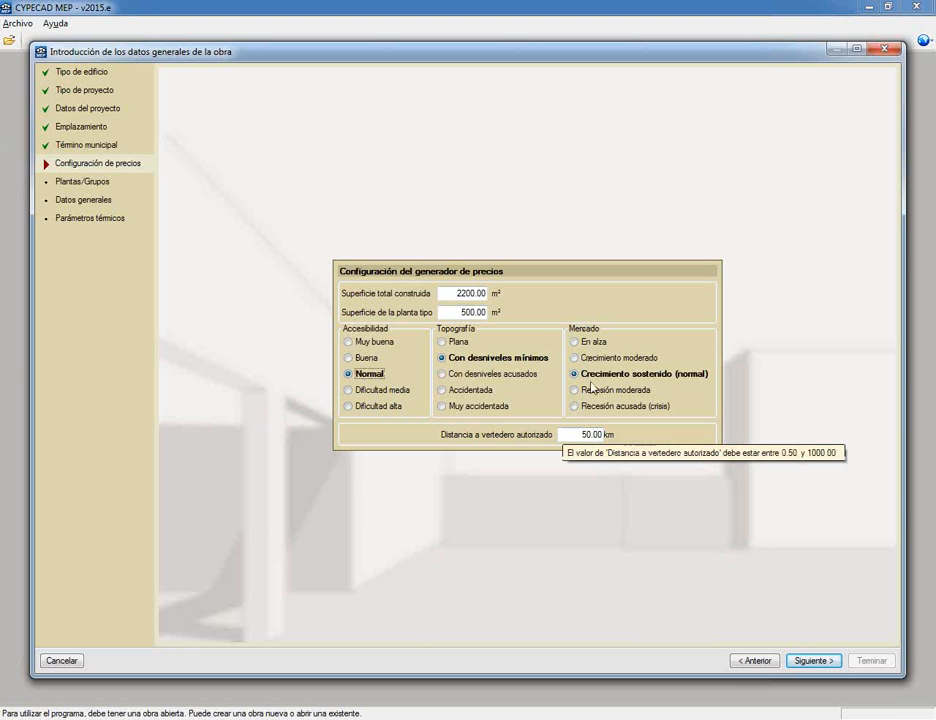
left_click(590, 343)
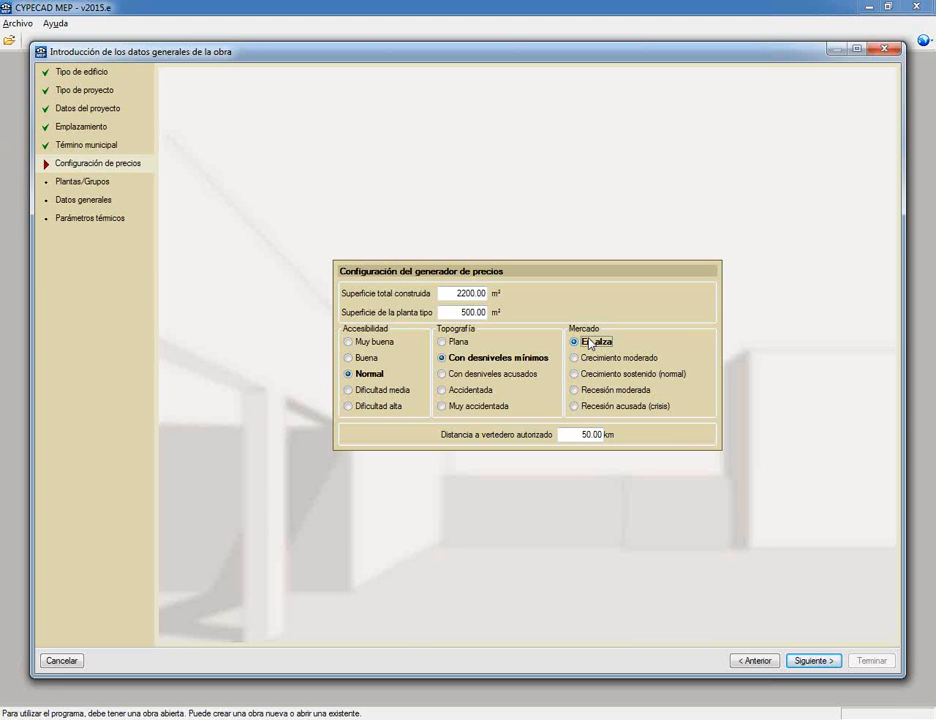
left_click(594, 407)
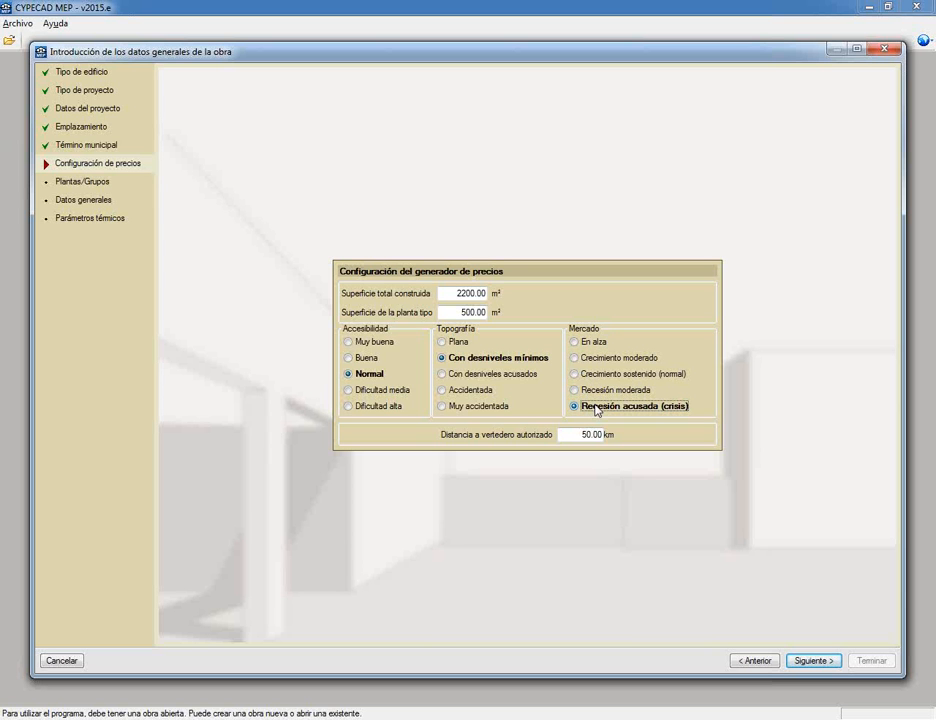
left_click(595, 375)
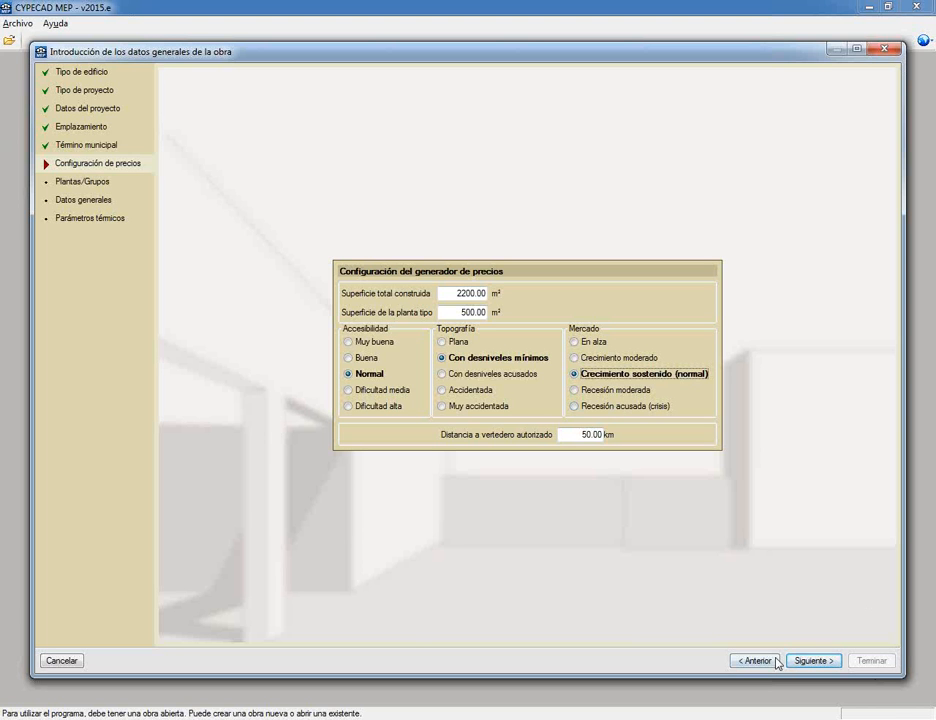
left_click(808, 660)
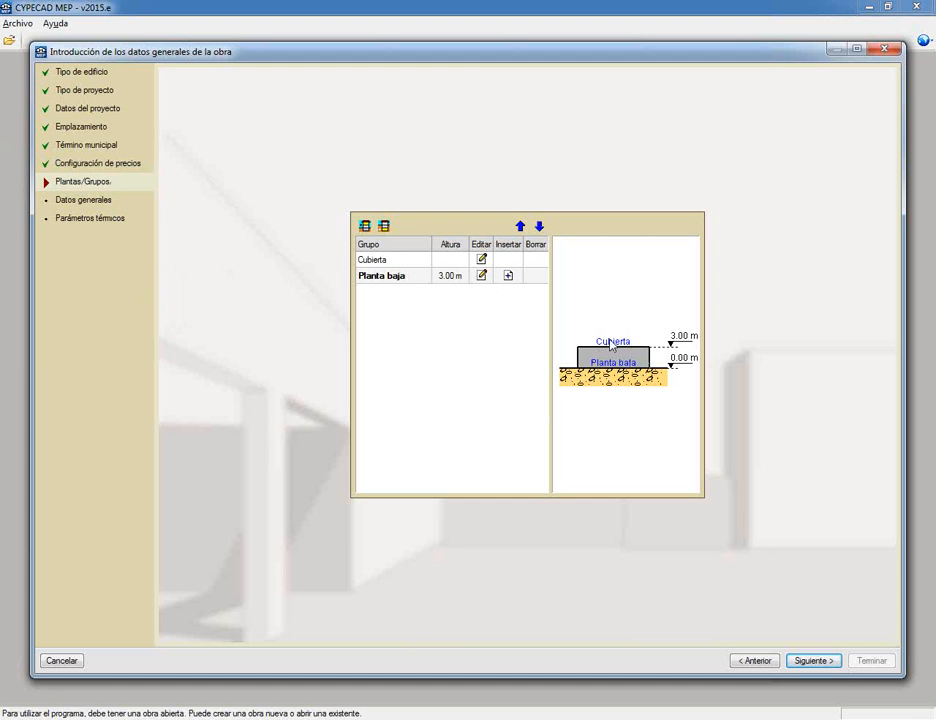
Add two above-grade floor groups over the ground floor, one with a single floor and one with 3 floors
left_click(364, 227)
left_click(407, 466)
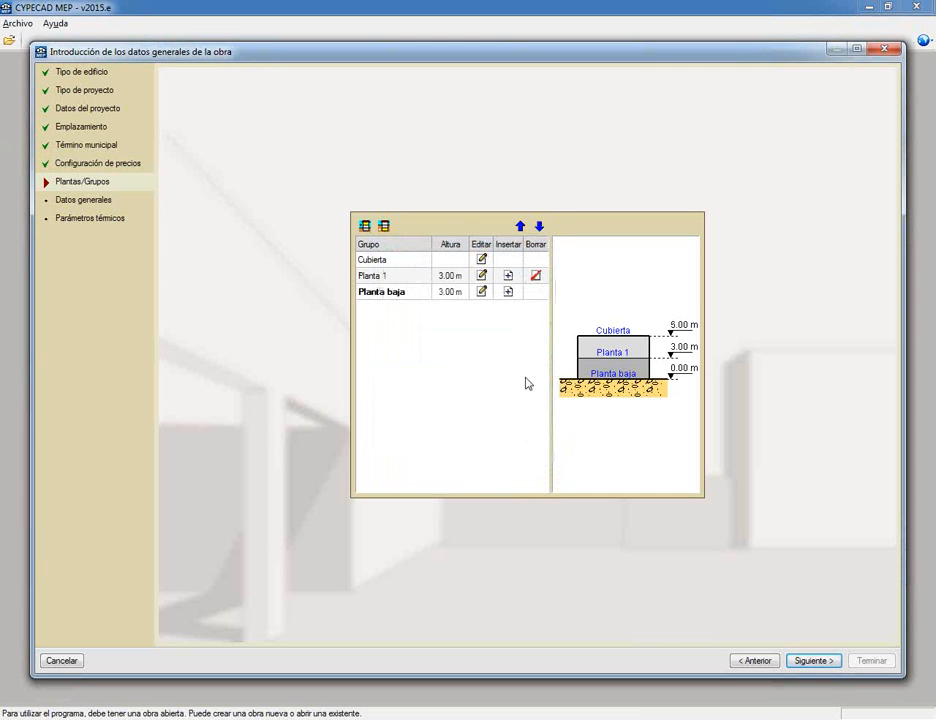
left_click(364, 227)
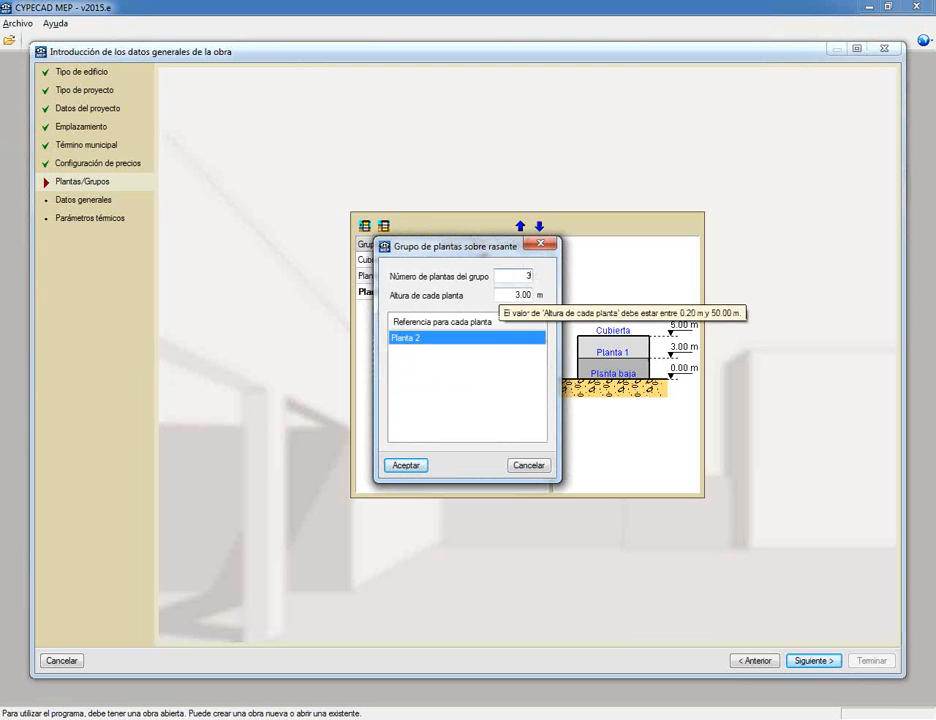
type("3")
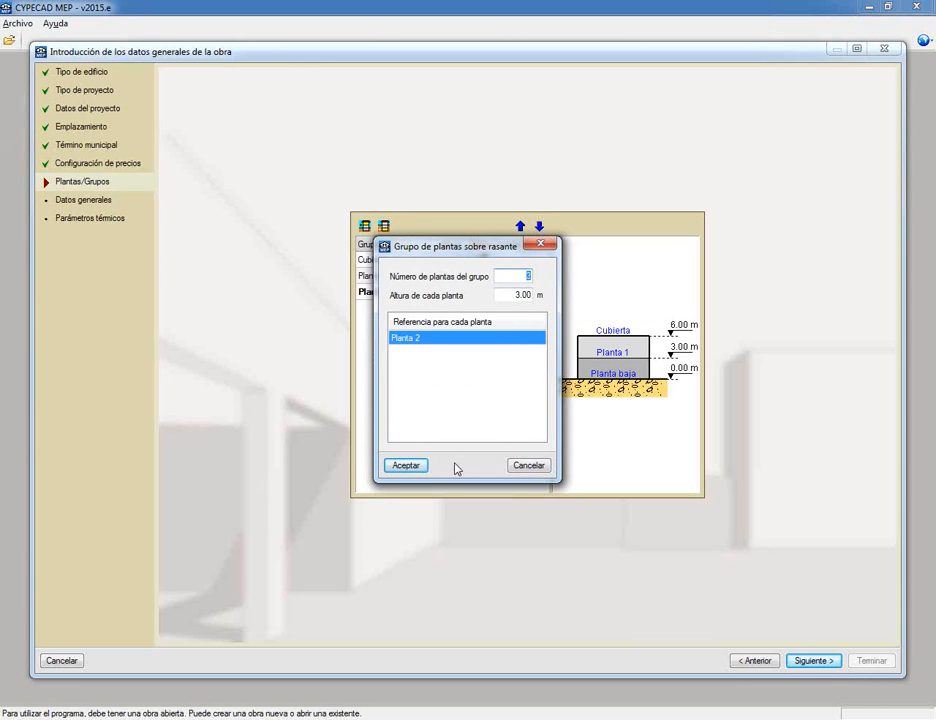
left_click(400, 465)
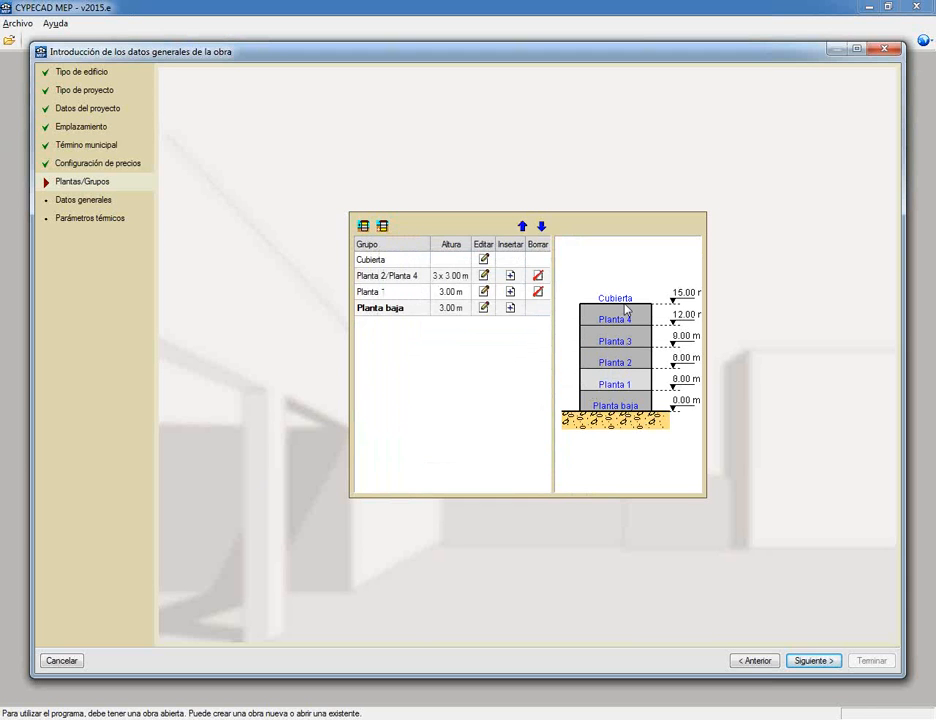
Set the number of floors in the uppermost floor group to 5
left_click(483, 275)
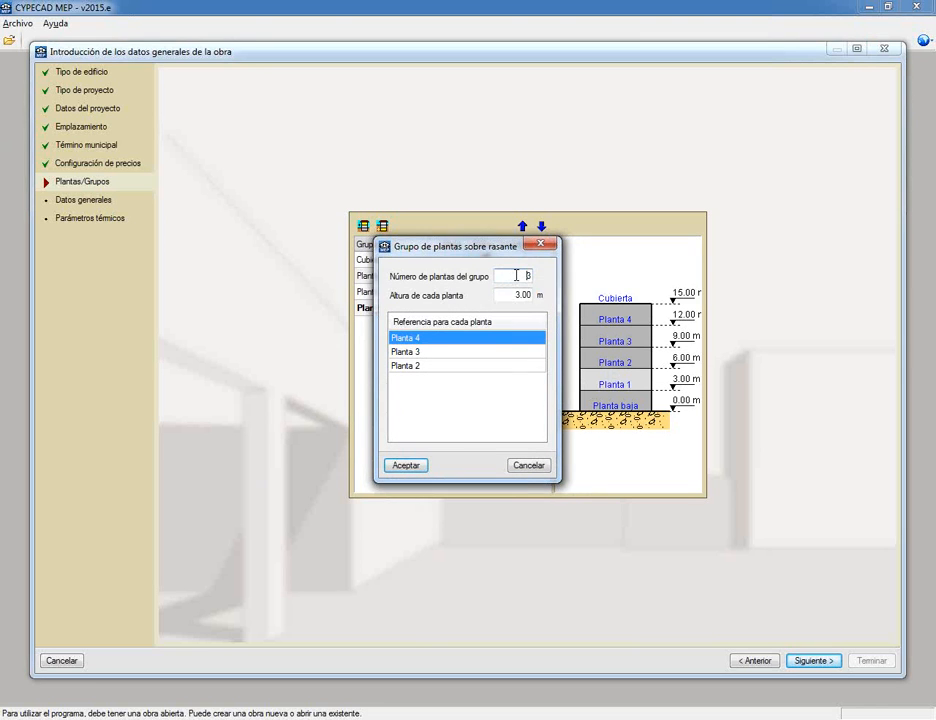
key("BackSpace")
type("5")
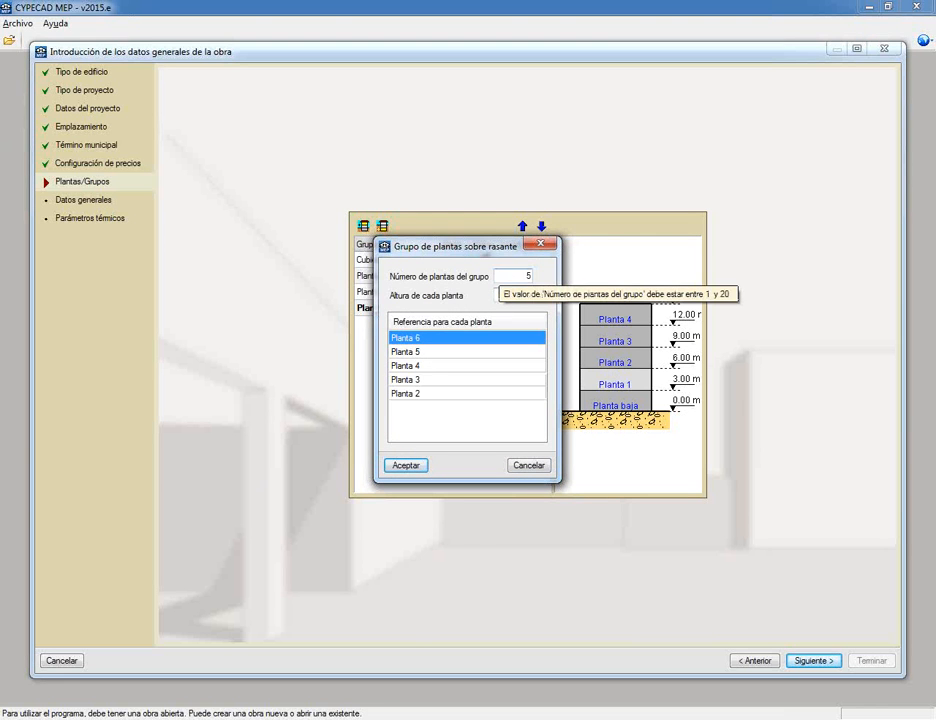
left_click(412, 466)
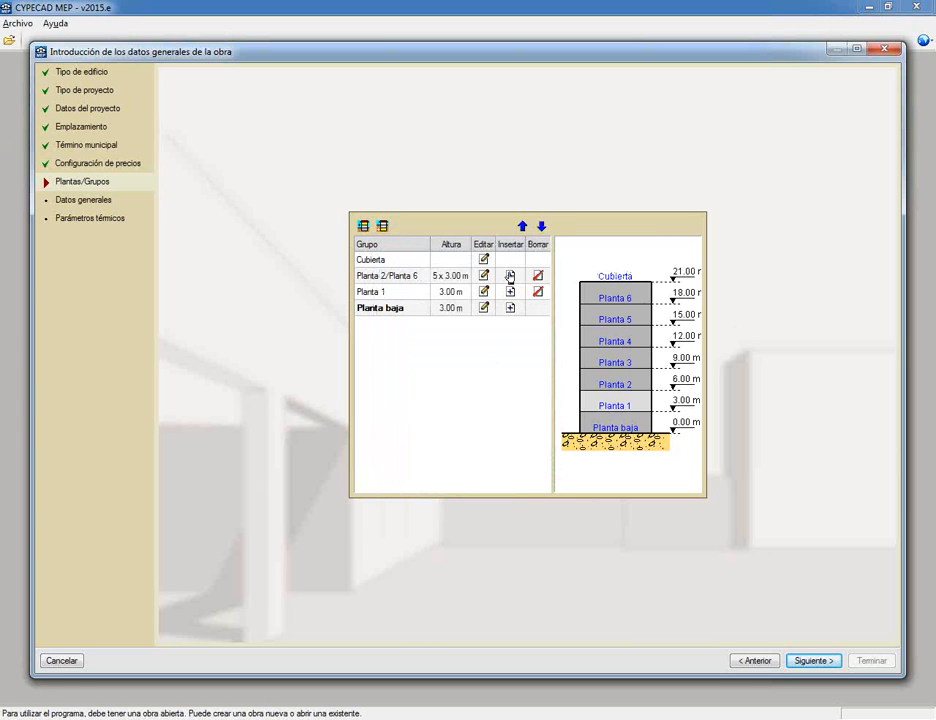
Delete both floor groups above the Planta baja
left_click(538, 275)
left_click(358, 397)
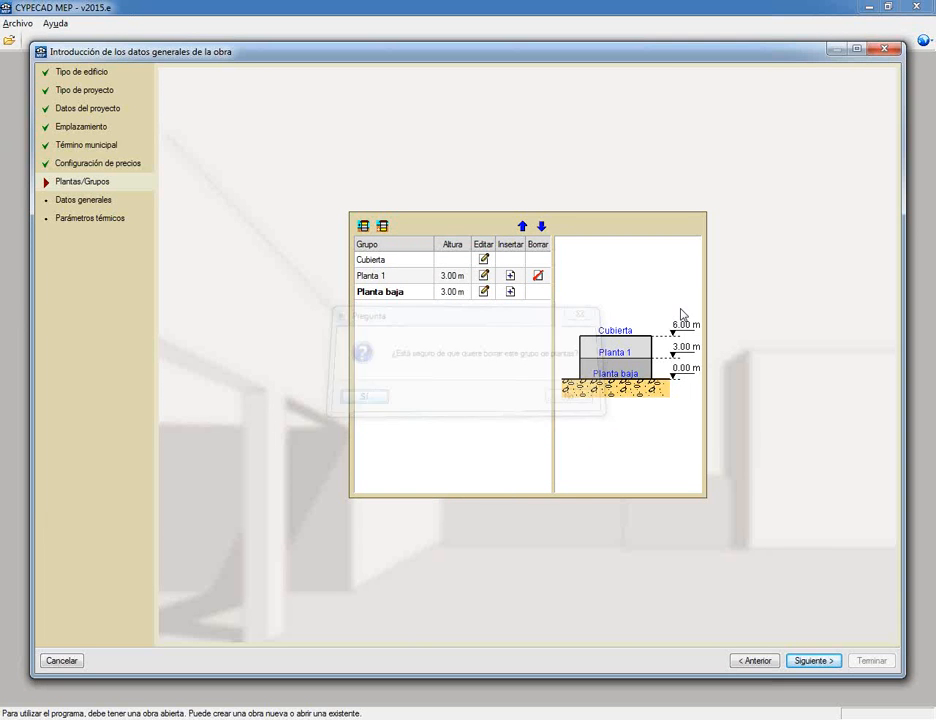
left_click(539, 275)
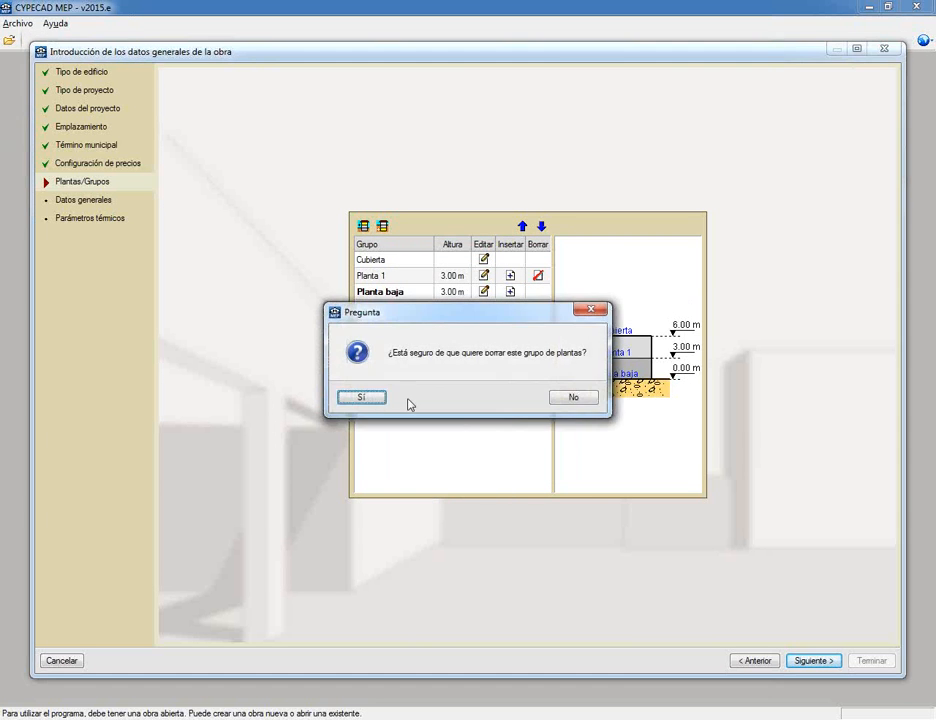
left_click(360, 397)
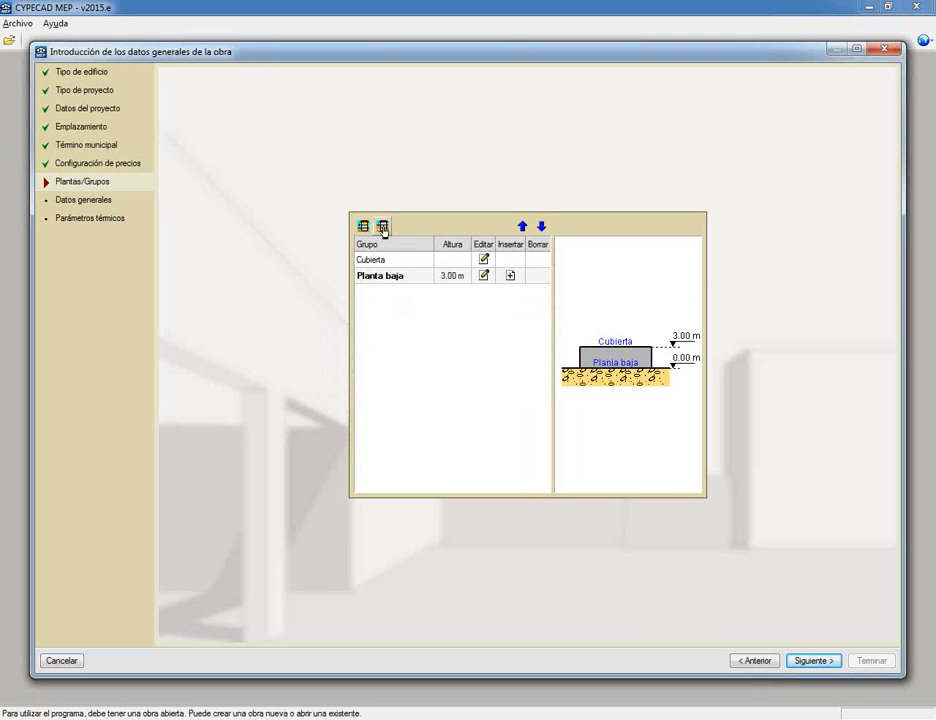
Add a one-floor Sótano group below grade and give the Planta baja a Desnivel sobre la rasante of 1.5 m
left_click(382, 228)
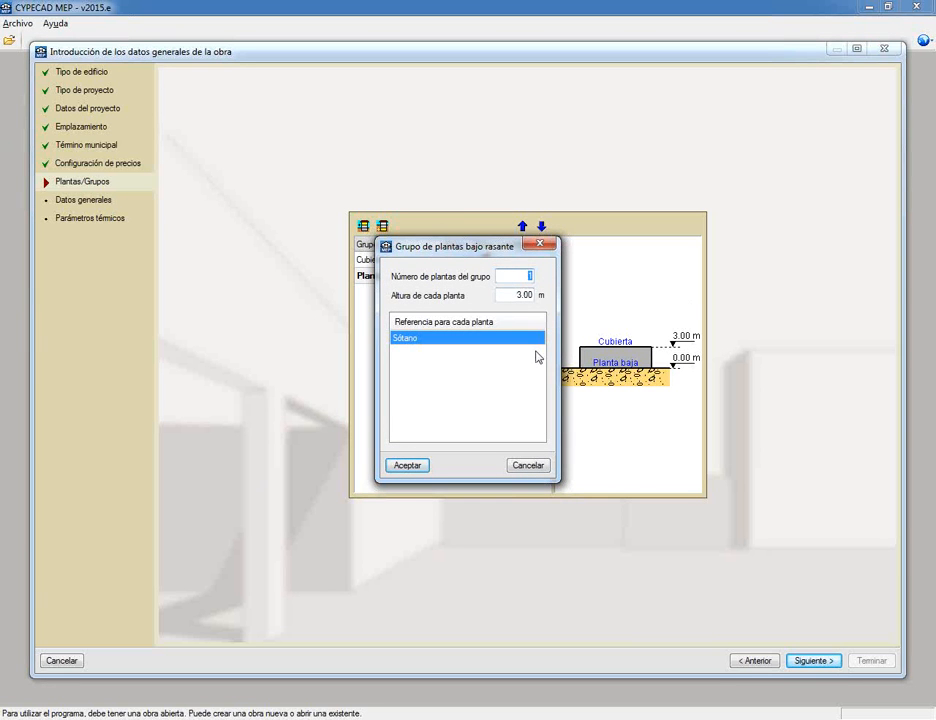
left_click(416, 465)
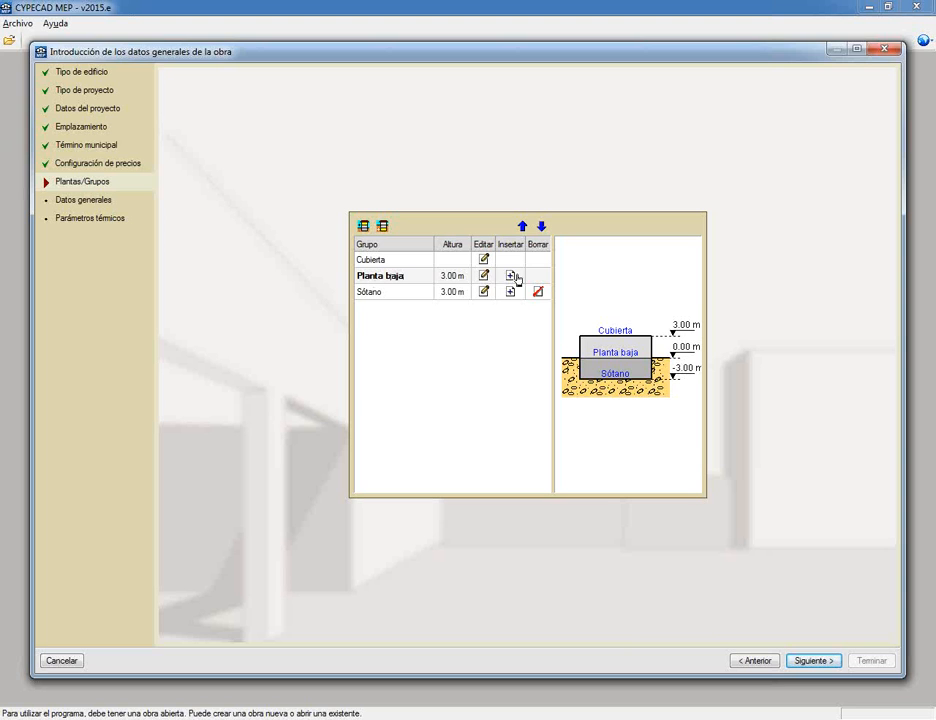
left_click(483, 276)
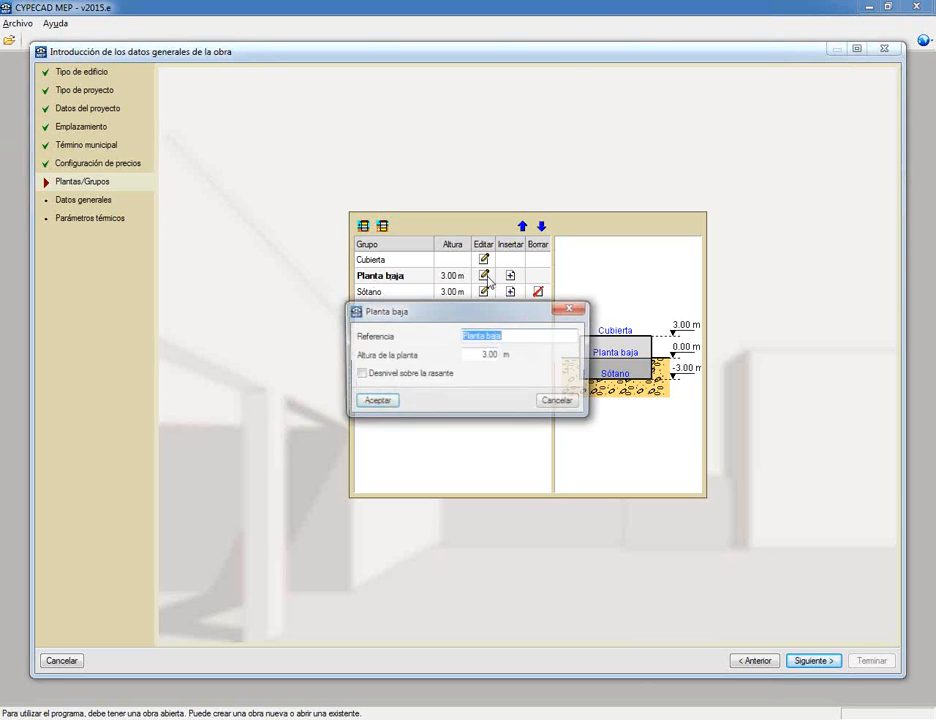
left_click(382, 375)
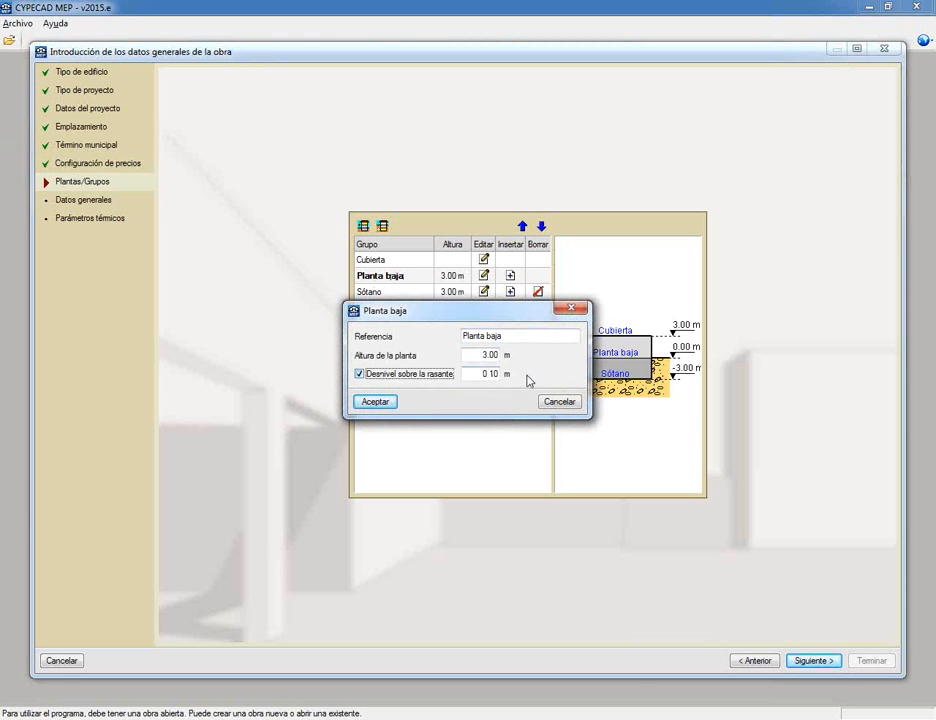
left_click_drag(474, 374, 524, 381)
type("1.5")
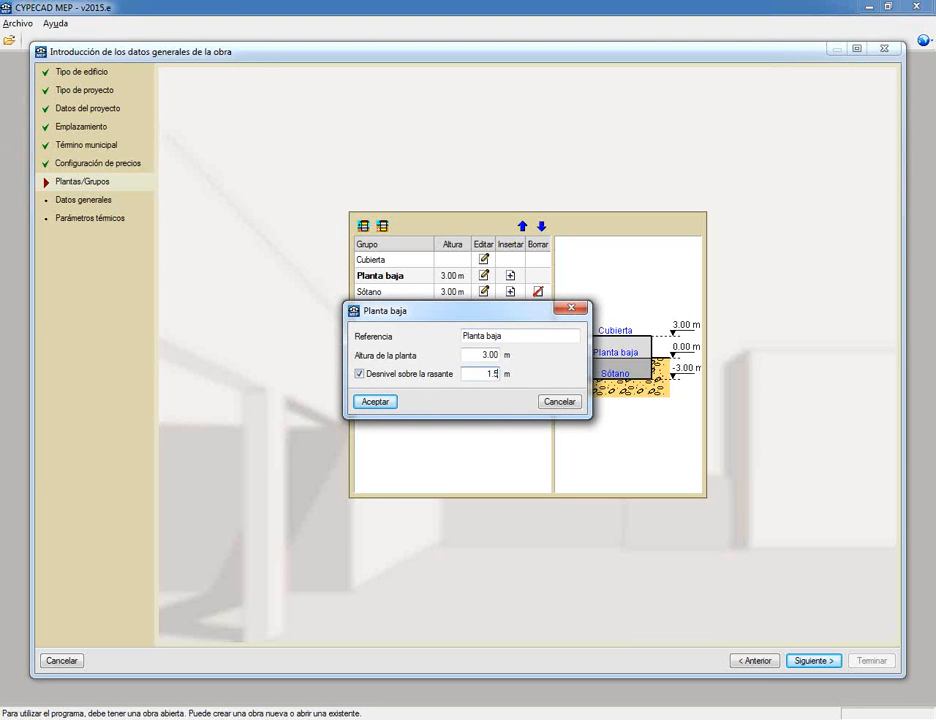
left_click(369, 402)
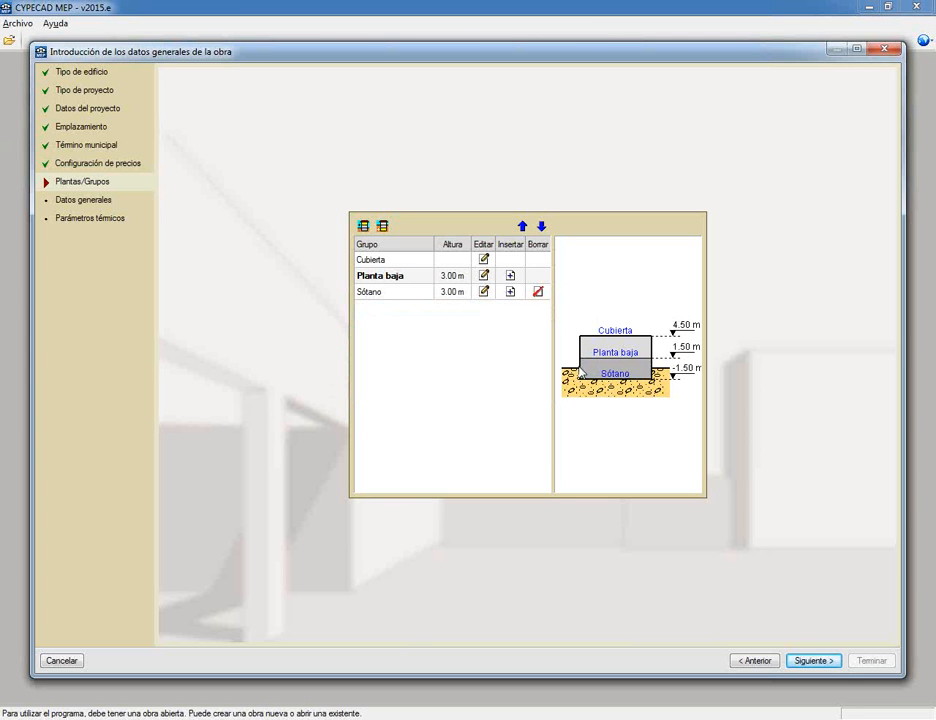
Delete the Sótano group and disable the Planta baja's Desnivel sobre la rasante
left_click(538, 291)
left_click(361, 398)
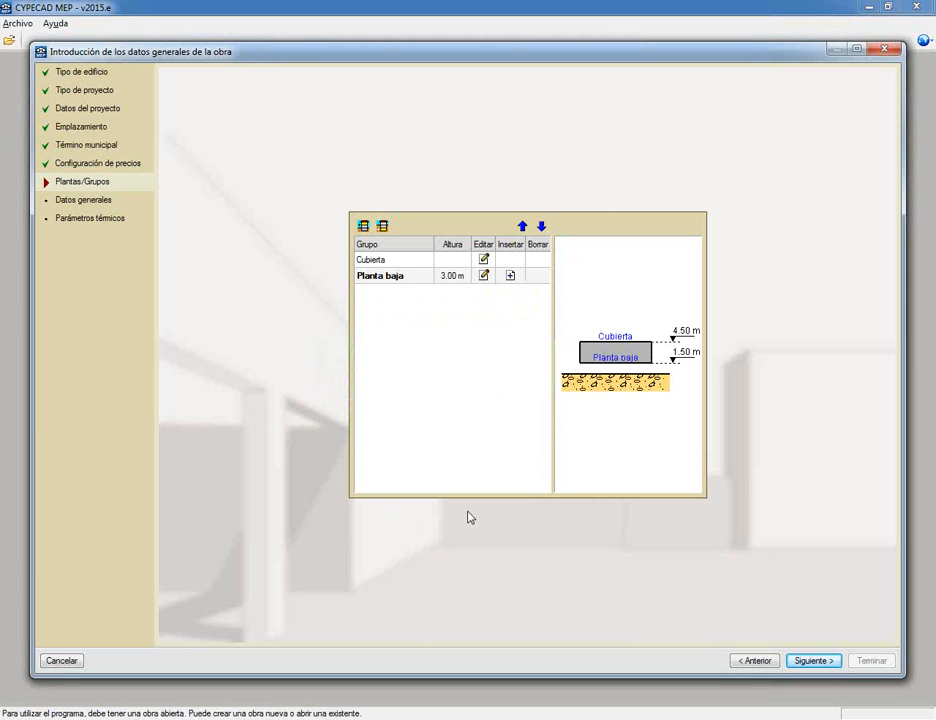
left_click(484, 275)
left_click(360, 373)
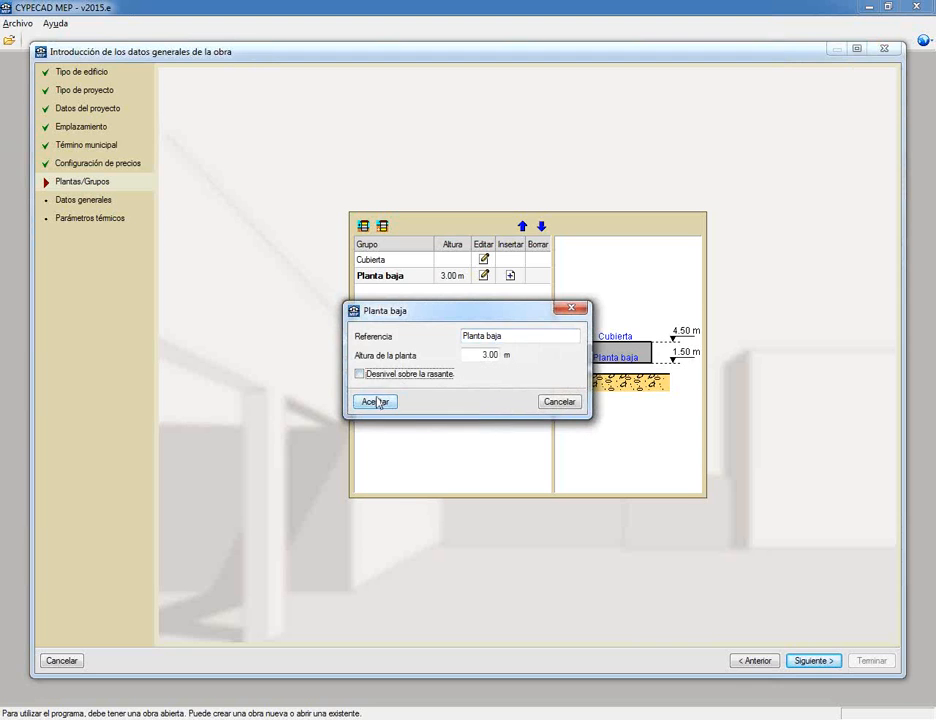
left_click(375, 401)
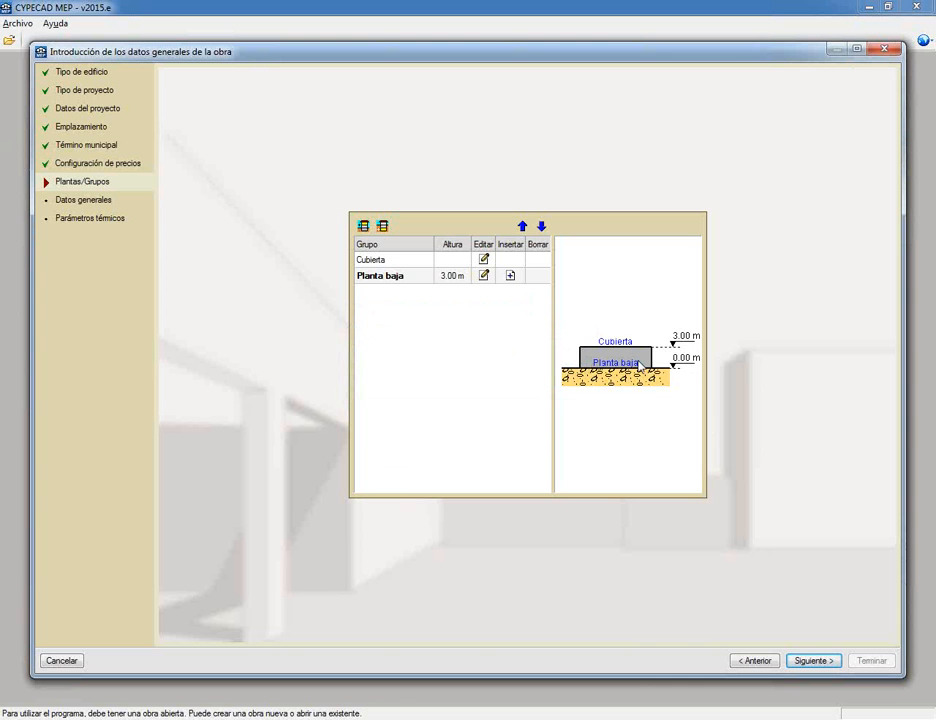
Continue to Datos generales, set the climate conditions to De usuario and view the ASHRAE Weather Data Viewer 4.0 without importing data
left_click(816, 664)
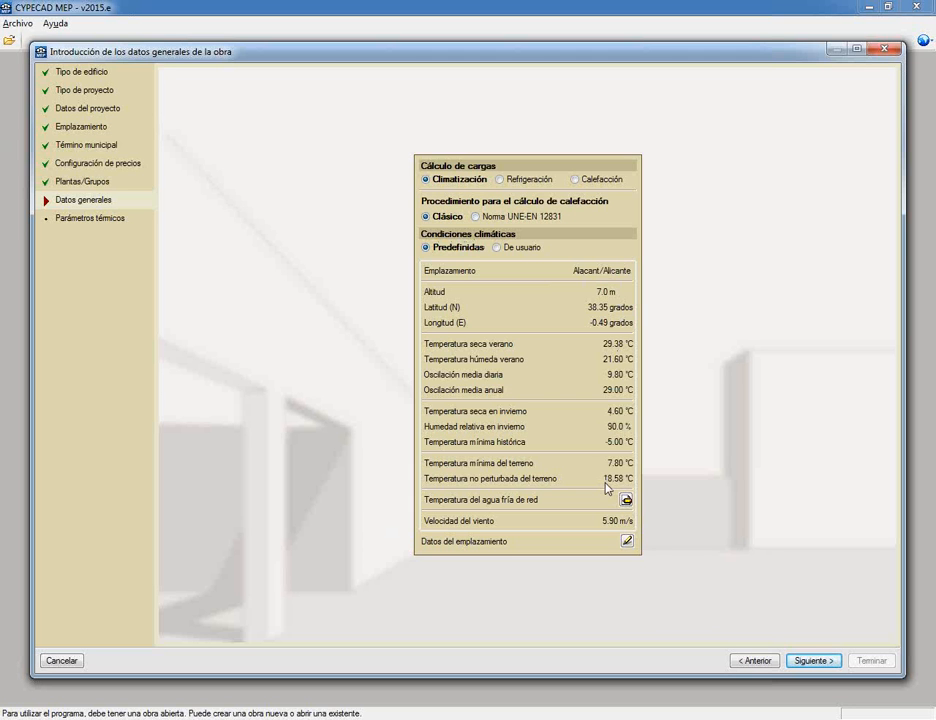
left_click(496, 248)
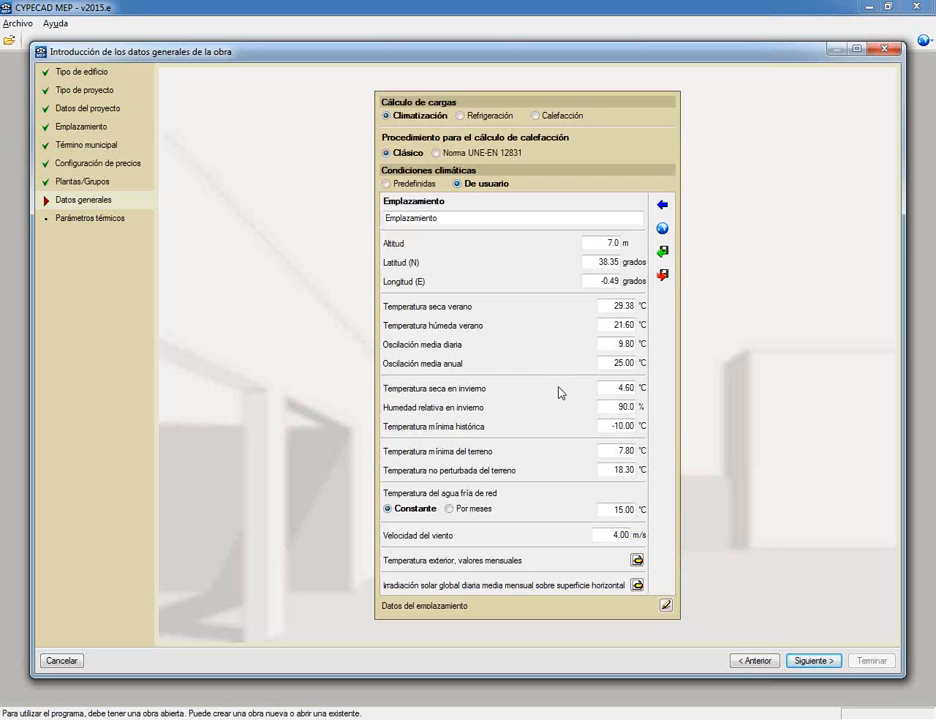
left_click(662, 229)
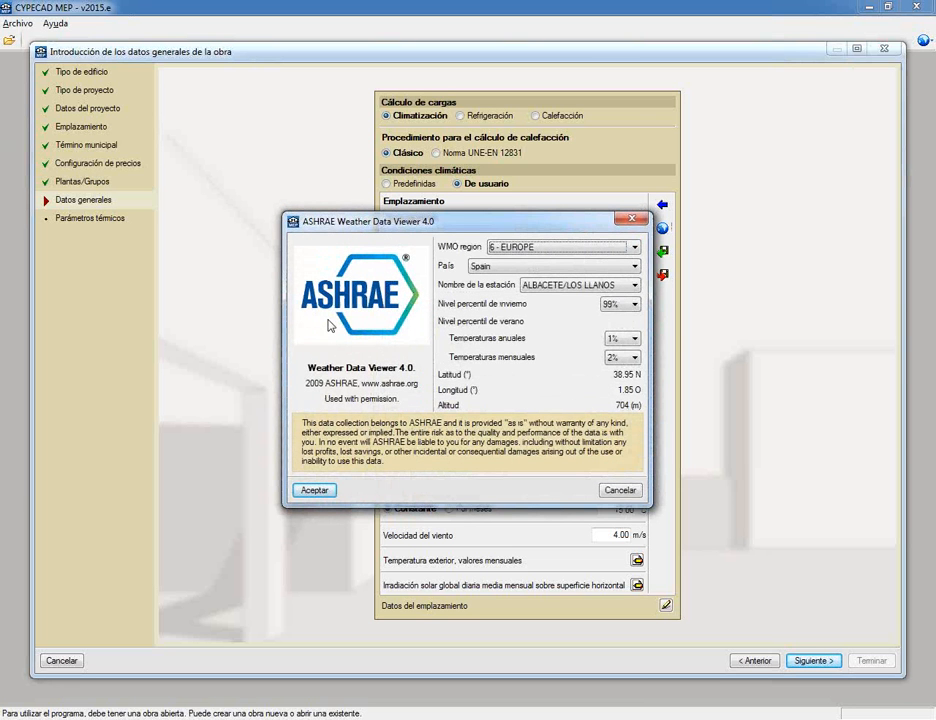
left_click(620, 490)
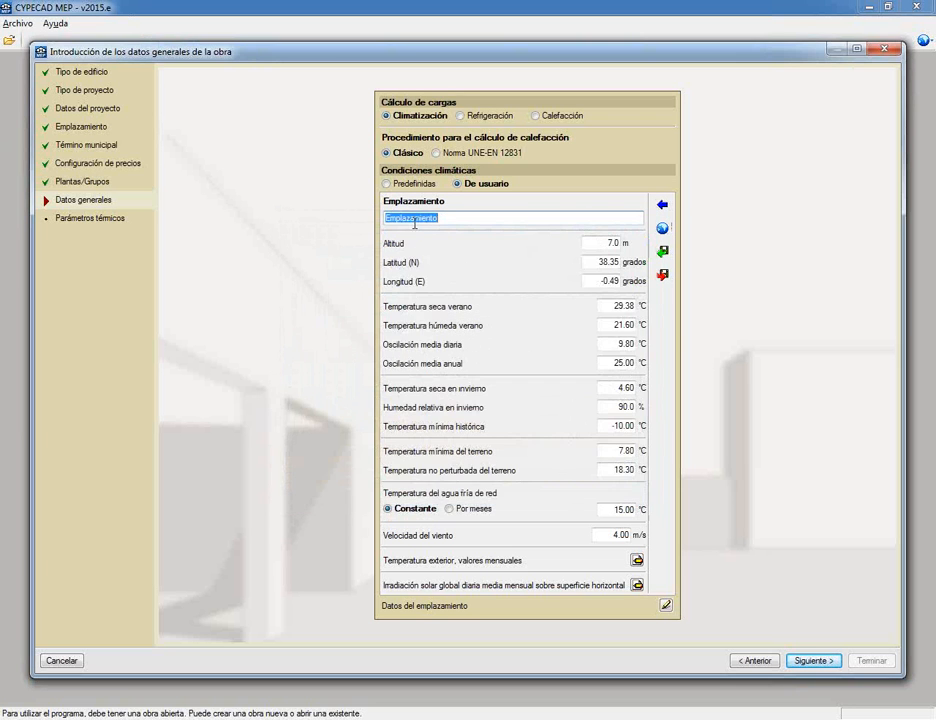
Compare the predefined and user-defined climate data, go through the editable site and temperature values, and check the climate data import option
left_click(395, 184)
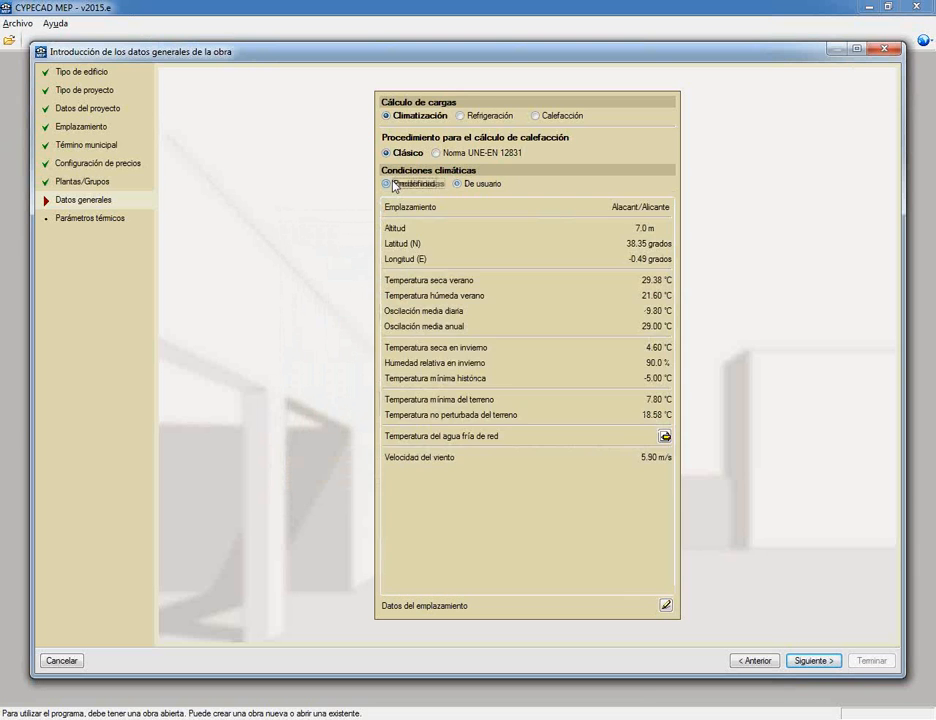
left_click(468, 186)
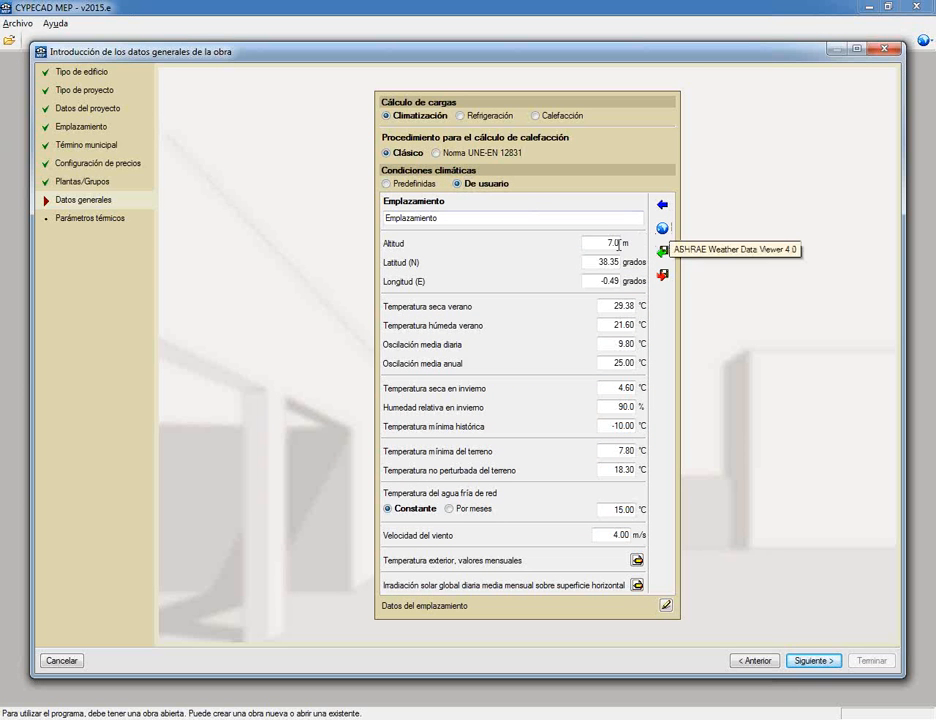
double_click(628, 242)
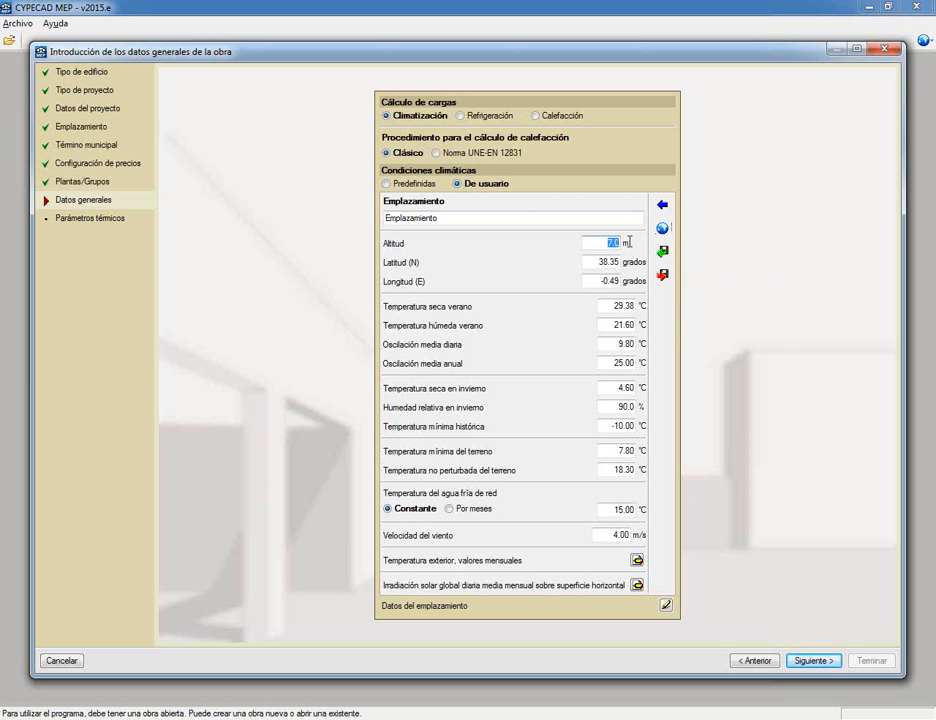
key("Tab")
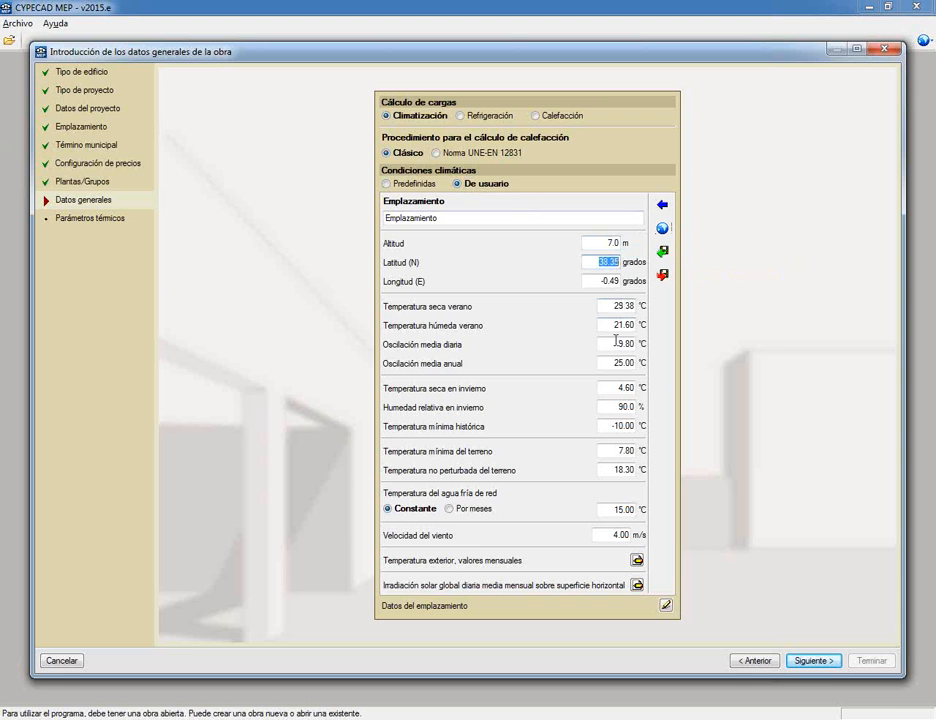
left_click(616, 305)
left_click_drag(614, 308, 639, 314)
left_click(612, 326)
key("Tab")
key("Tab")
key("Tab")
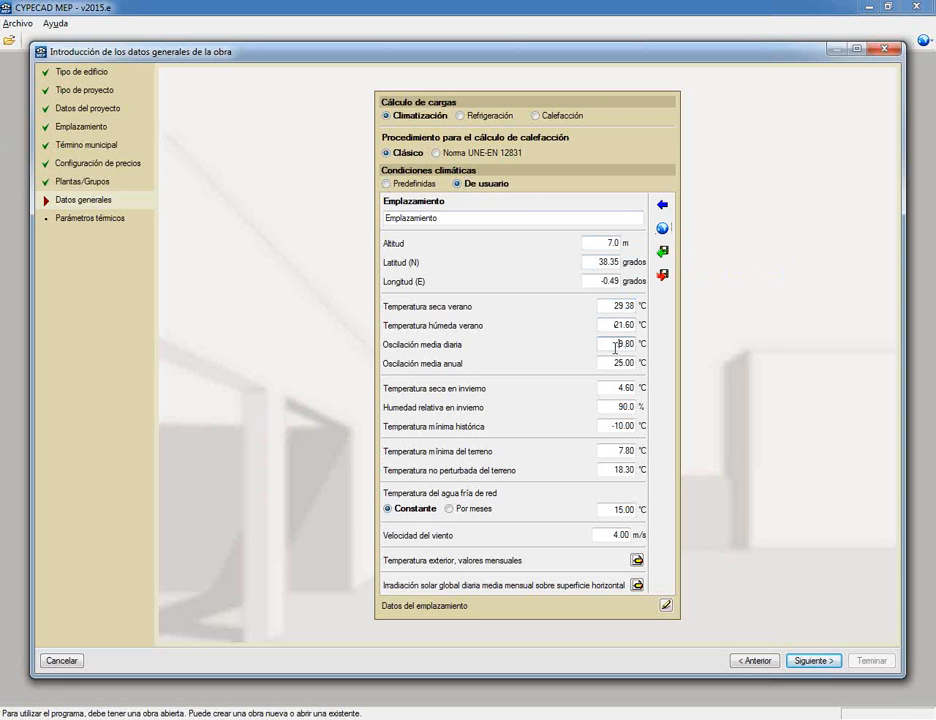
left_click(605, 426)
mouse_move(604, 426)
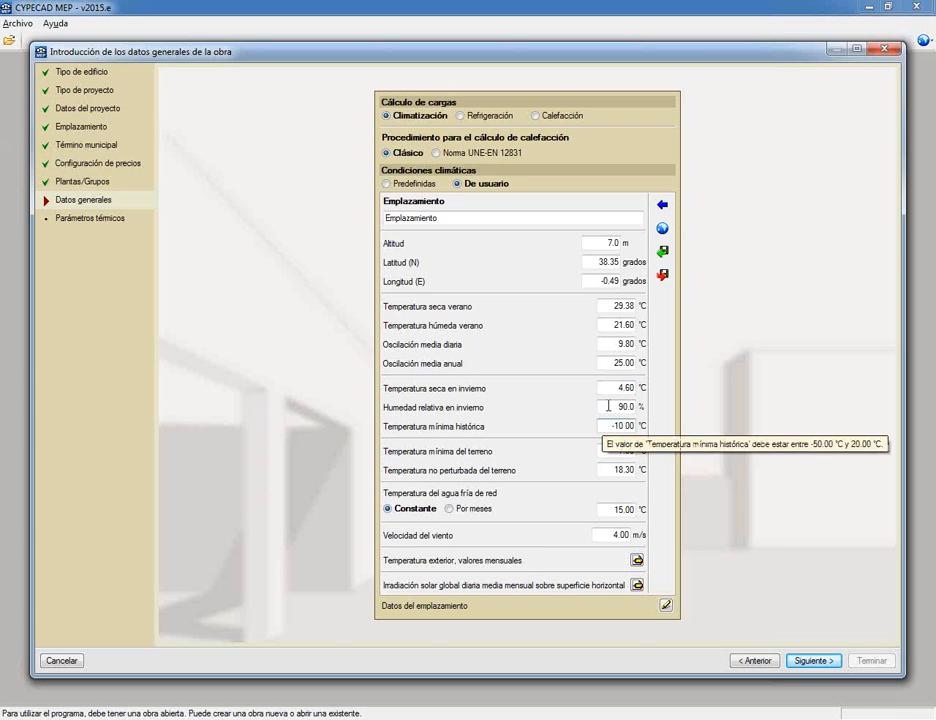
left_click(662, 251)
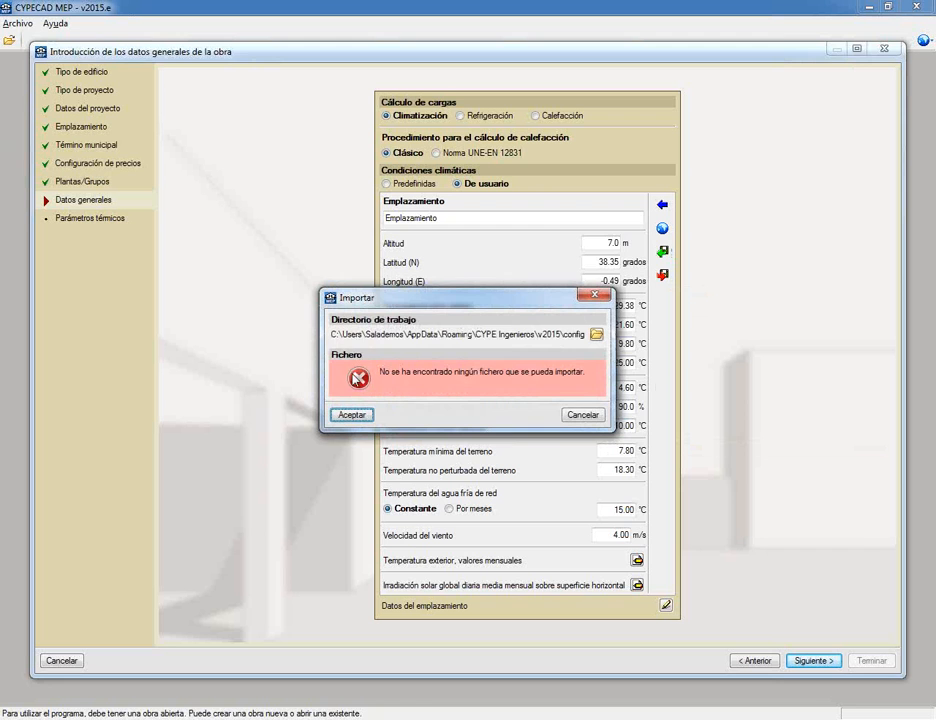
left_click(580, 414)
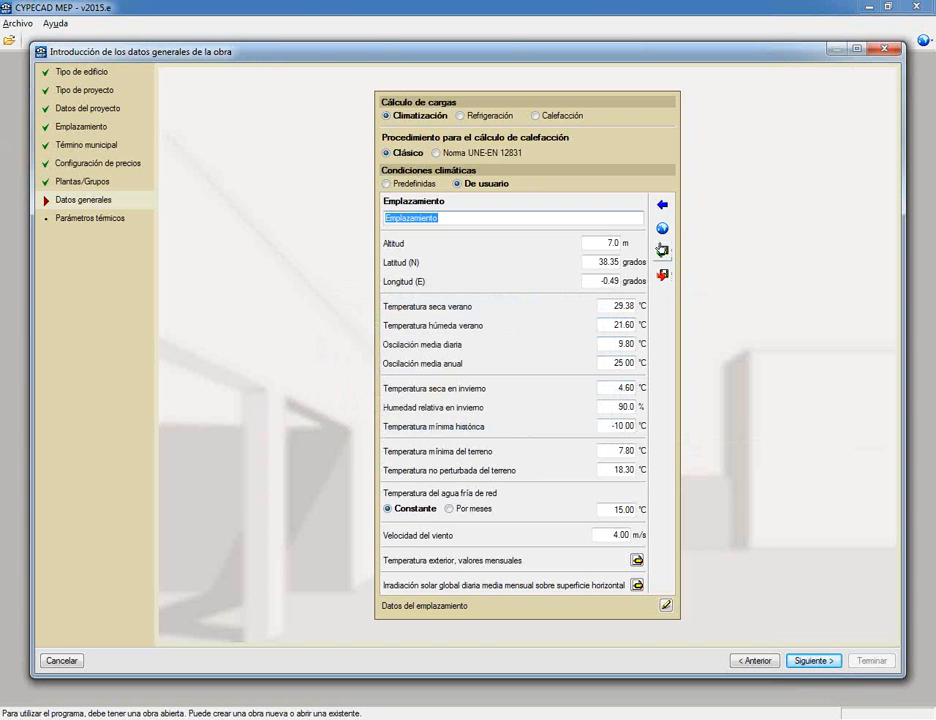
Set the climate conditions to Predefinidas and complete the project definition, leaving the thermal parameters at their defaults
left_click(405, 184)
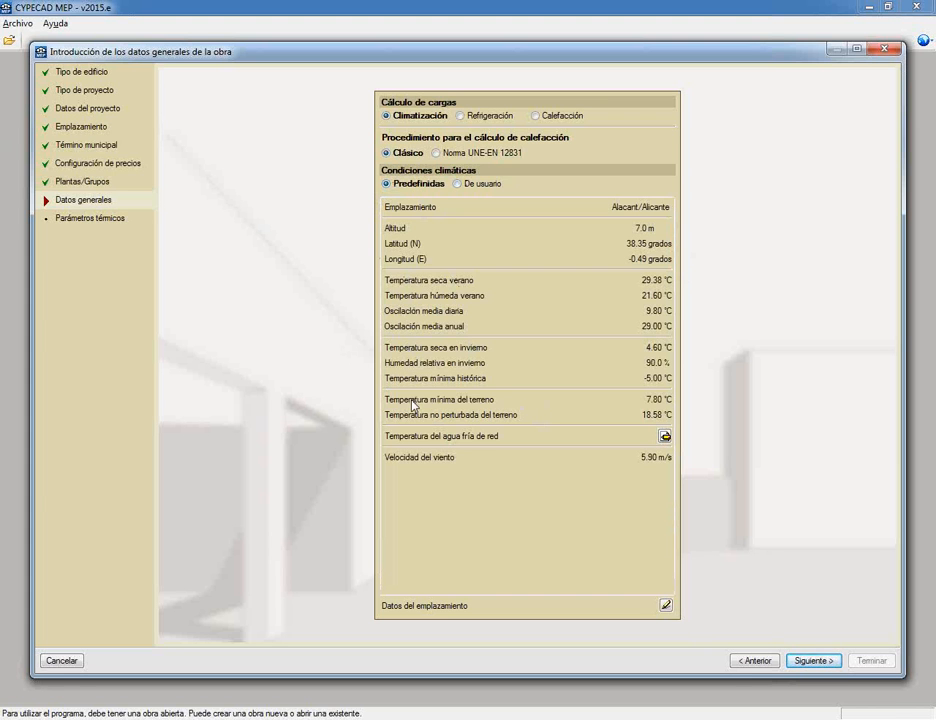
left_click(813, 661)
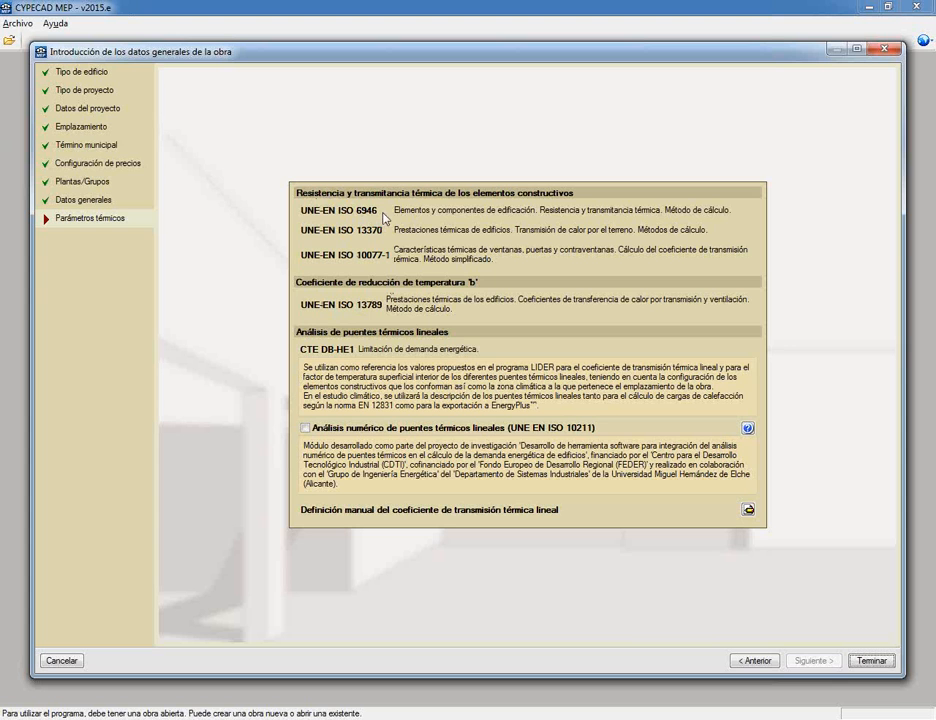
left_click(868, 661)
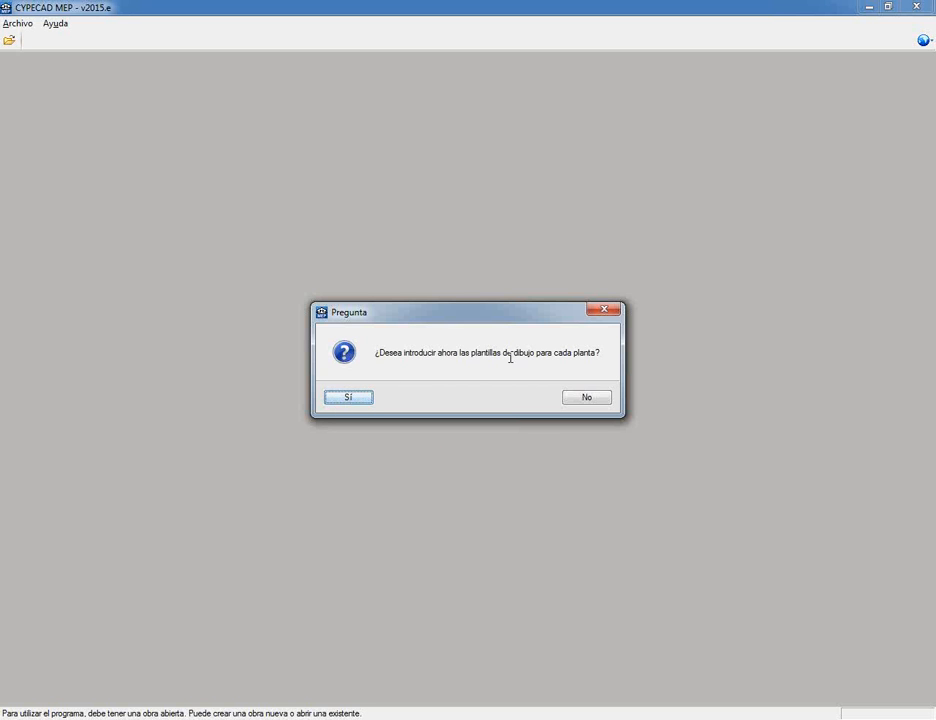
Agree to introduce the floor drawing templates and start adding a template in the maximised Gestión de vistas de plantillas
left_click(337, 402)
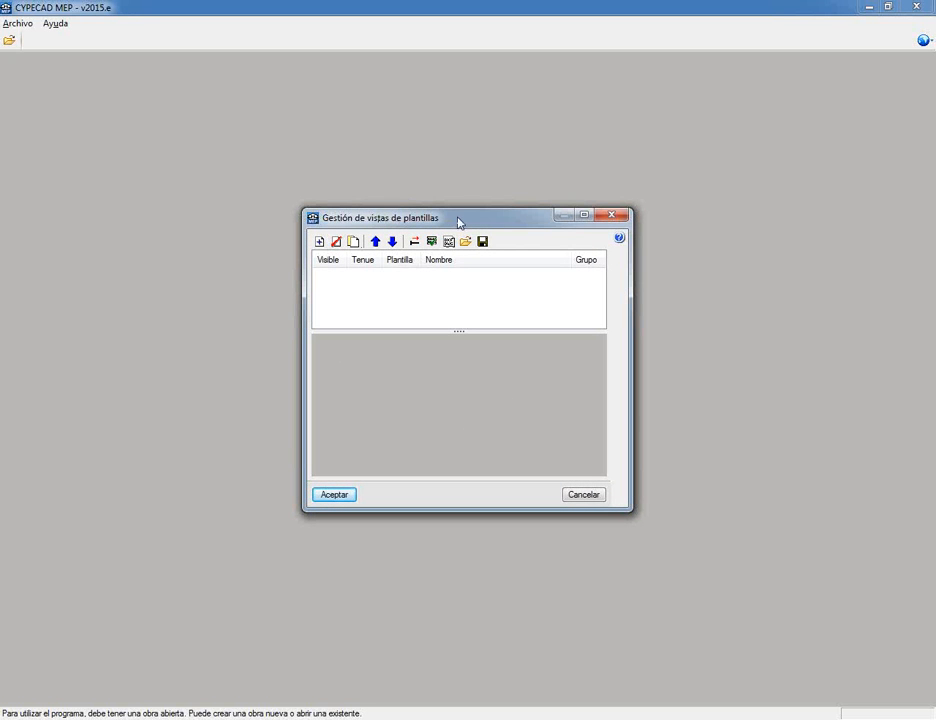
double_click(463, 220)
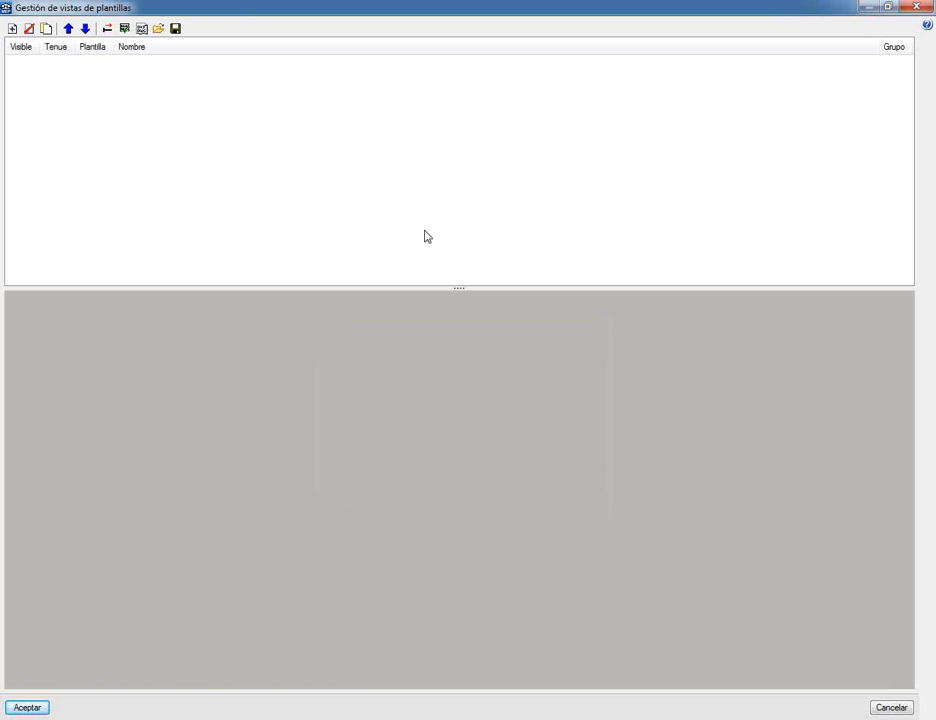
left_click(13, 29)
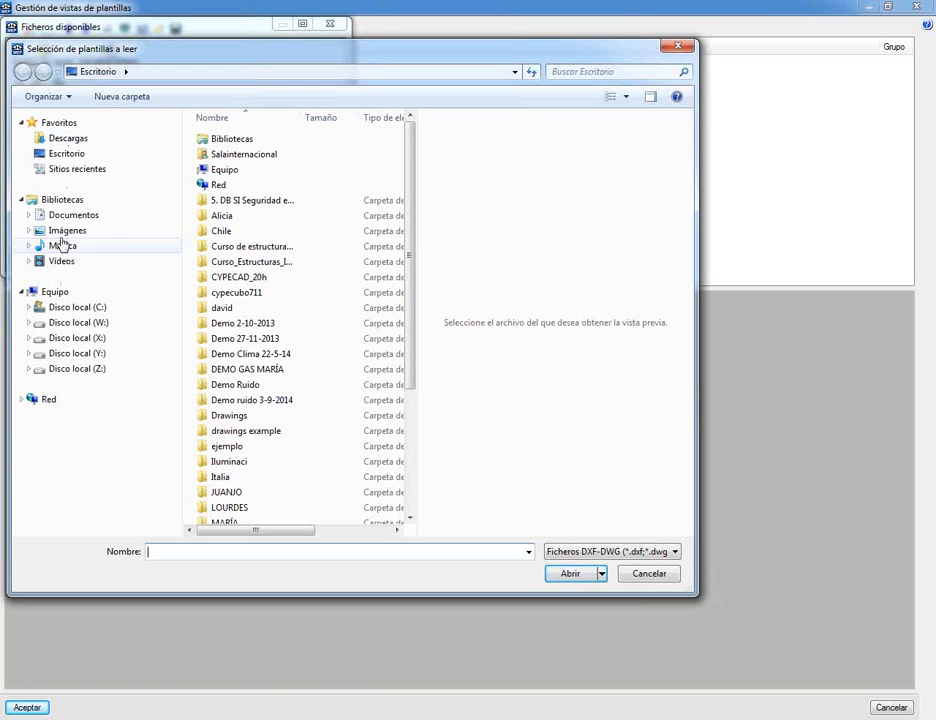
left_click(60, 153)
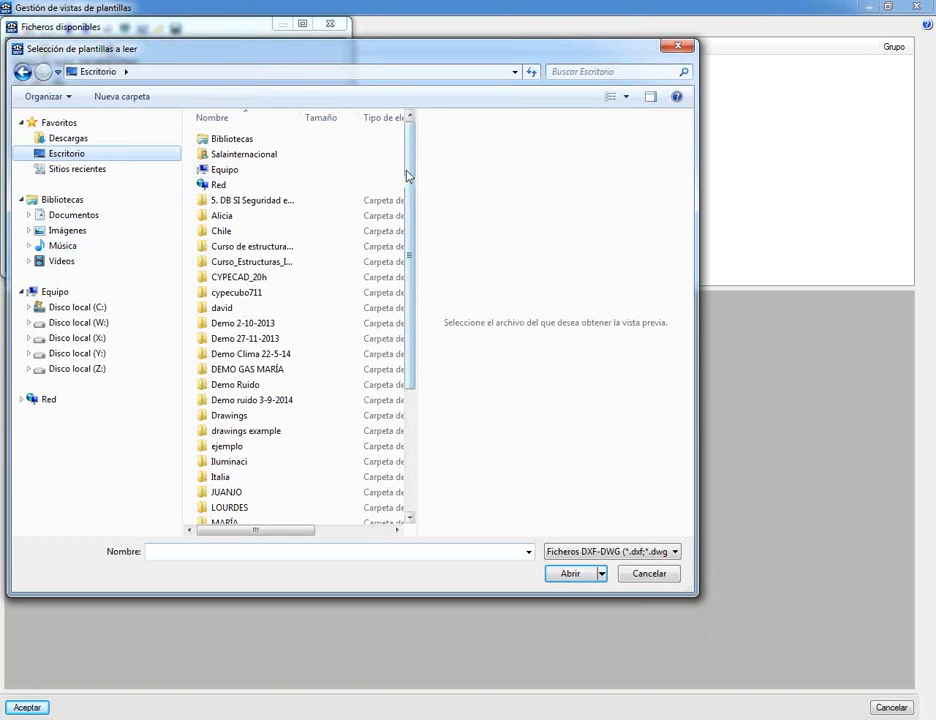
left_click_drag(407, 173, 409, 332)
left_click(318, 516)
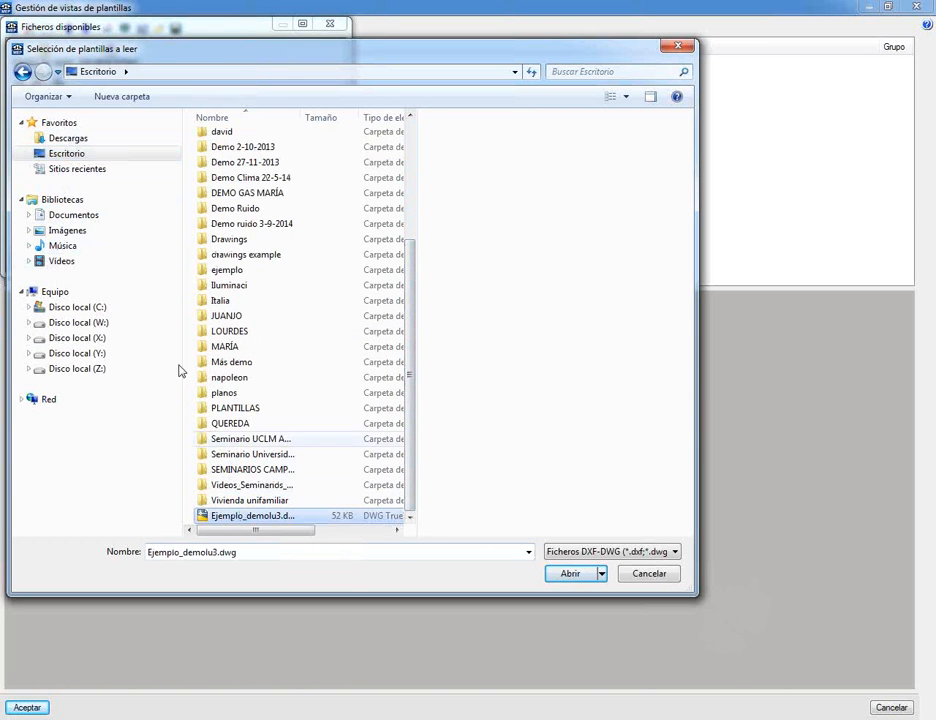
Load planta baja.dwg from C:\CYPE Ingenieros\Ejemplos\CYPECAD MEP as a drawing template
left_click(75, 308)
double_click(232, 185)
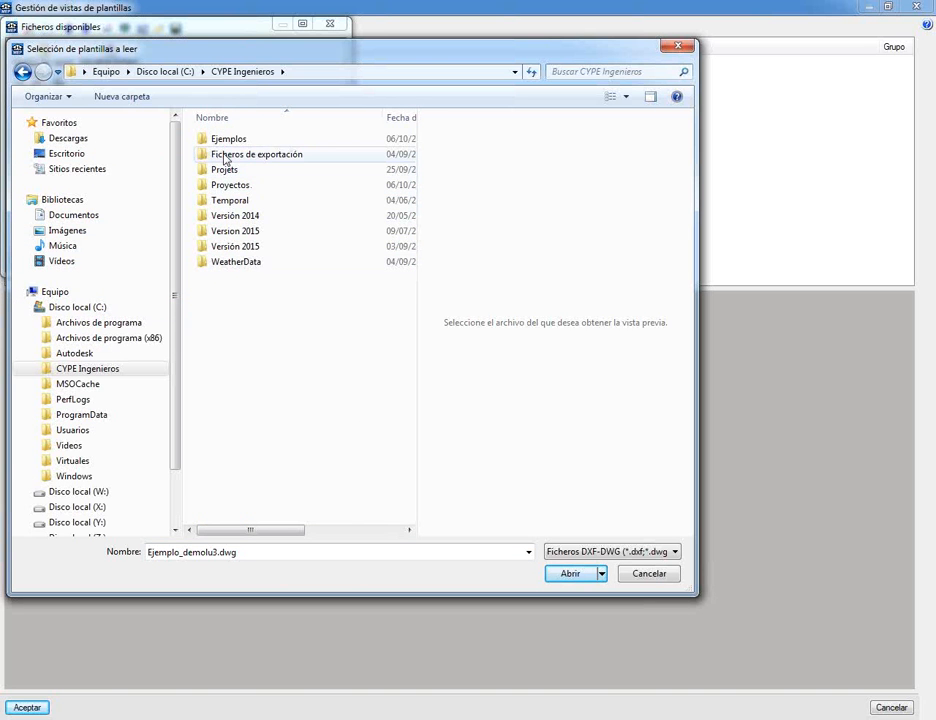
double_click(226, 140)
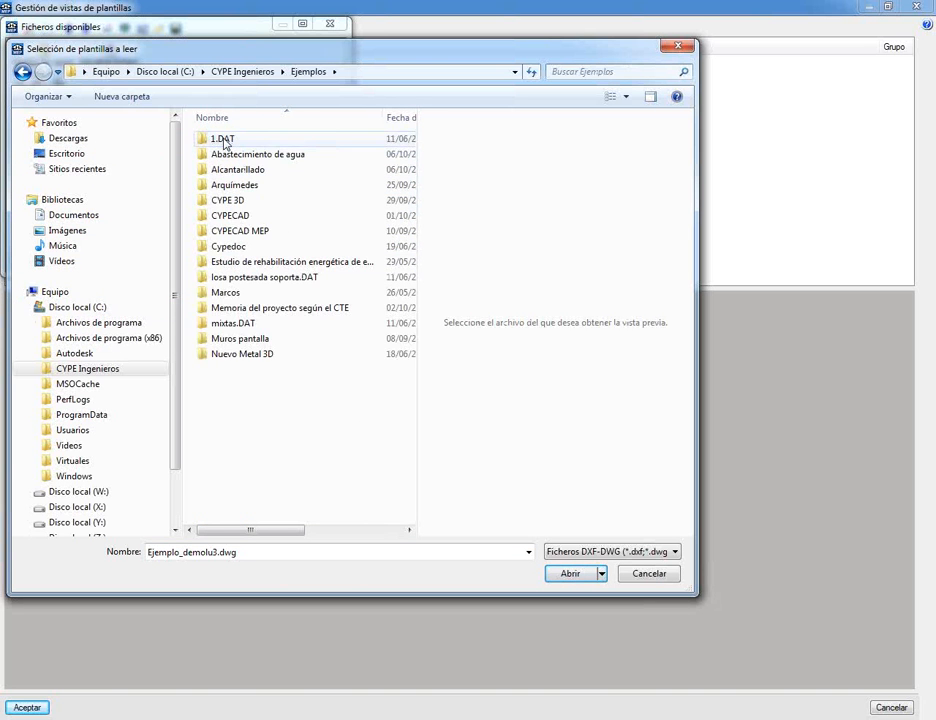
double_click(232, 231)
left_click(242, 385)
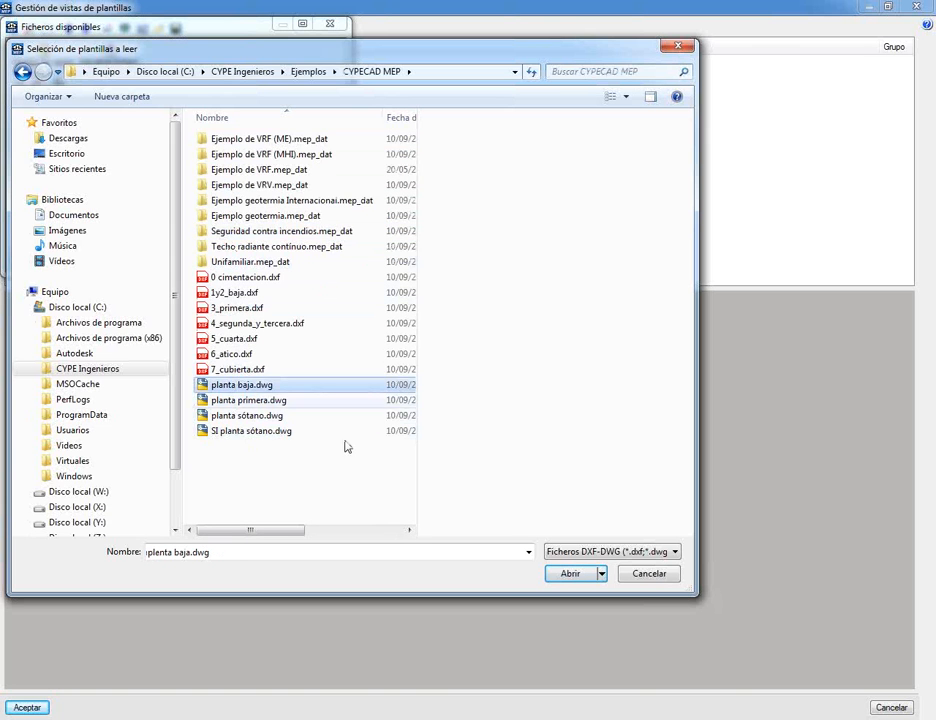
left_click(565, 573)
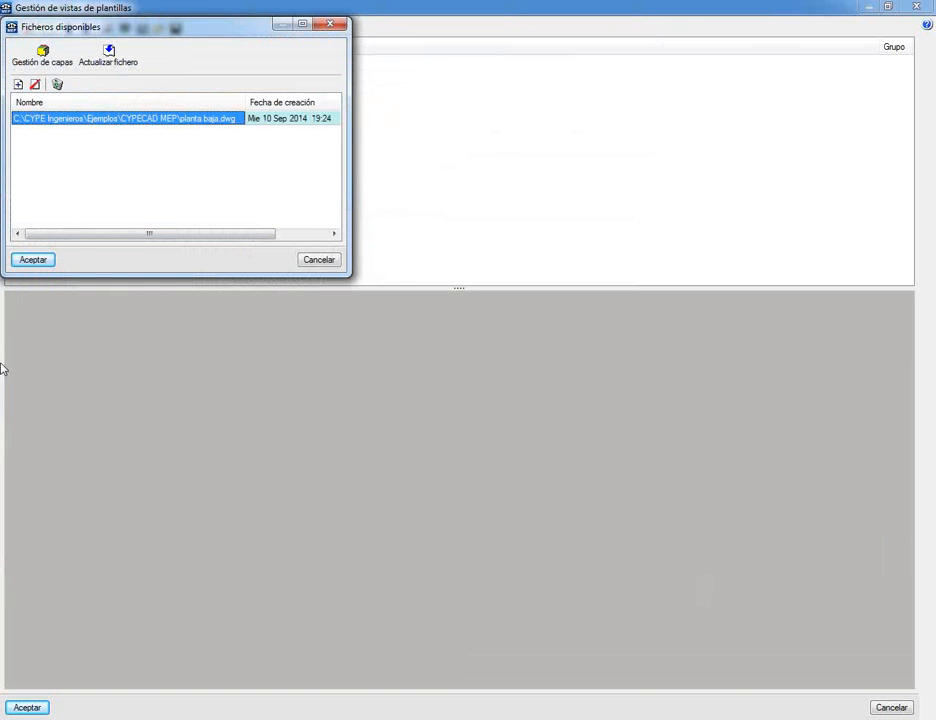
left_click(33, 260)
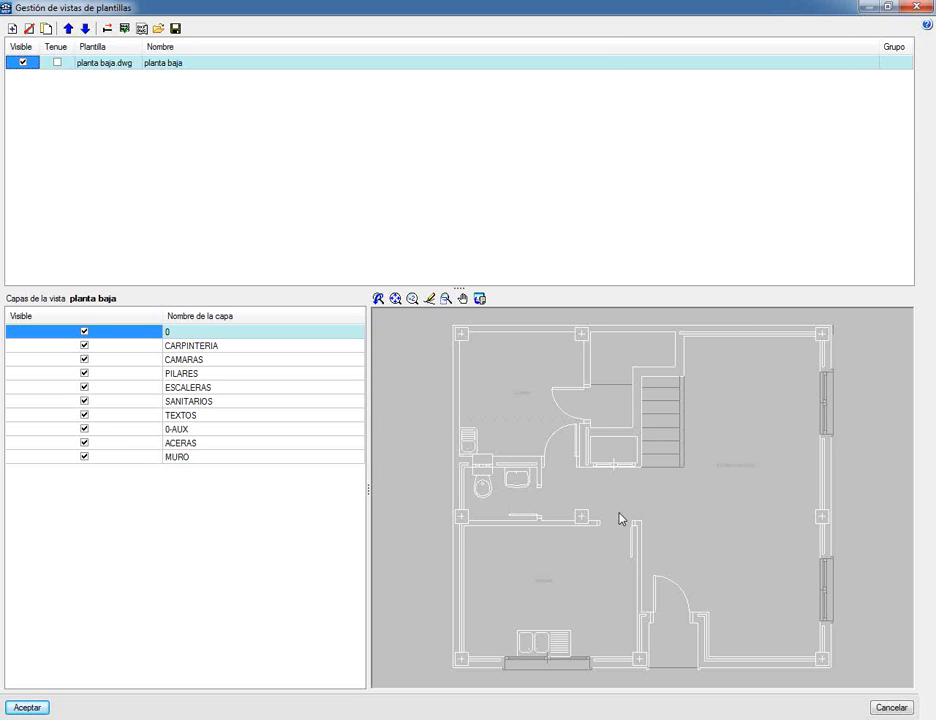
Hide the ESCALERAS and SANITARIOS layers of the planta baja view, keeping the MURO layer visible
left_click(84, 388)
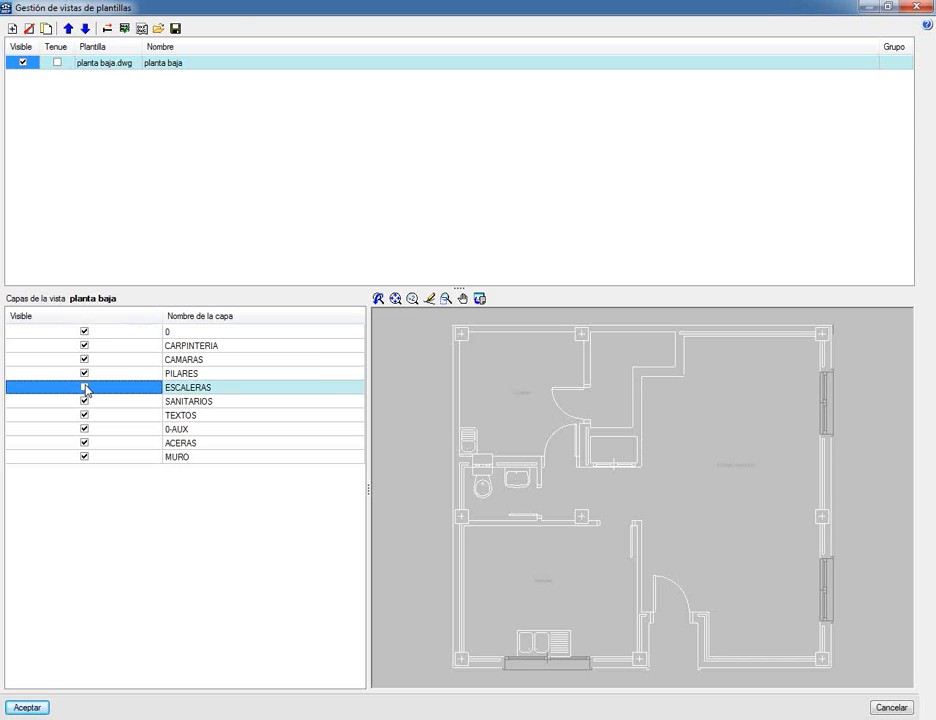
left_click(84, 402)
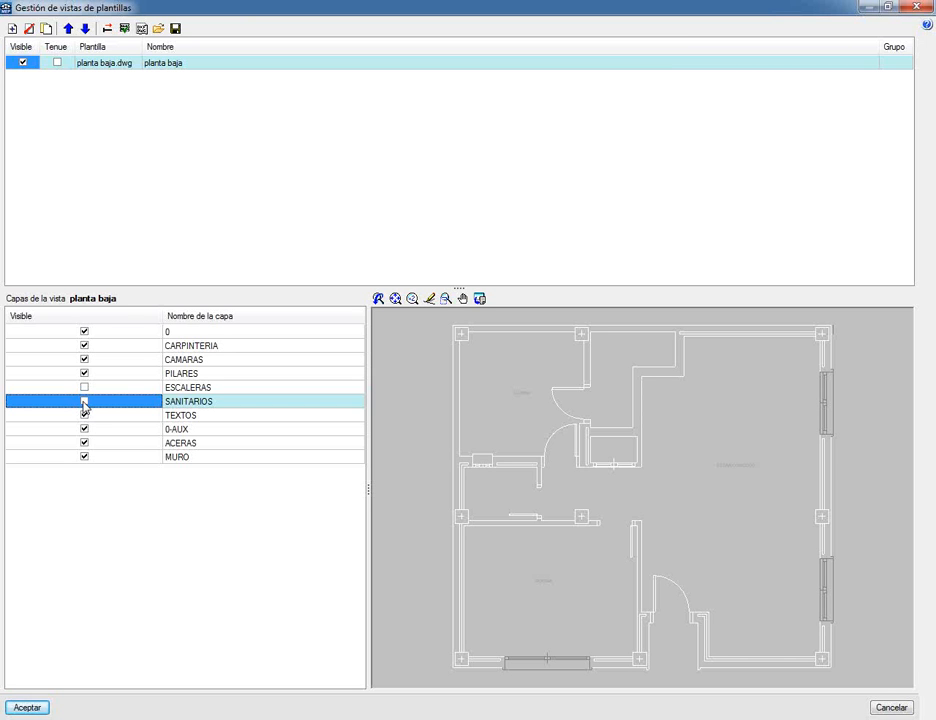
left_click(84, 457)
left_click(84, 457)
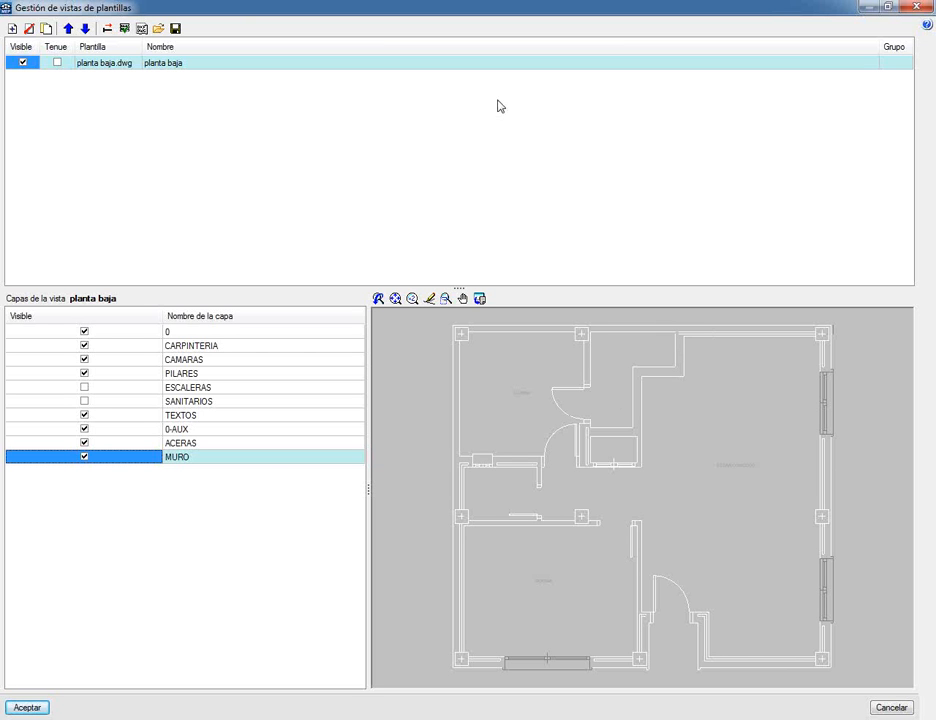
Assign the planta baja view to the Planta baja group and accept the template view settings
left_click(124, 29)
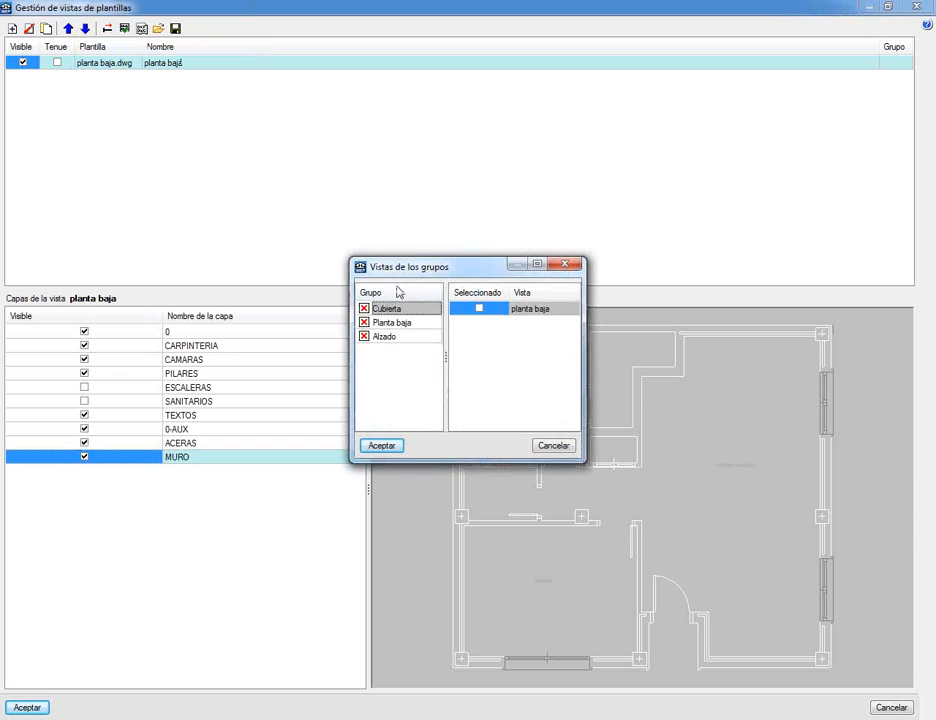
left_click(380, 323)
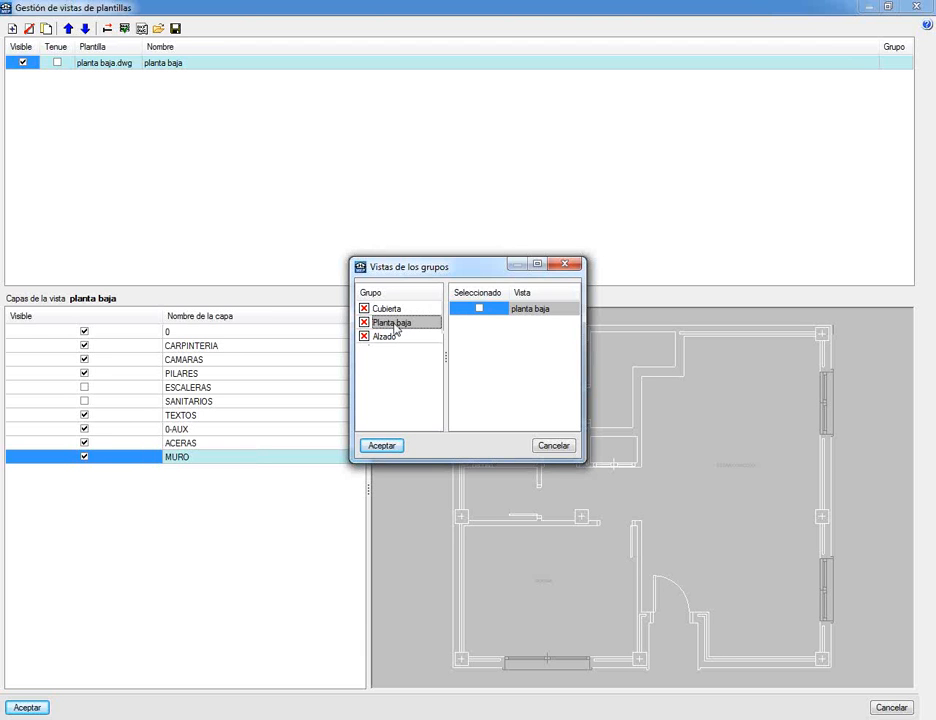
left_click(479, 309)
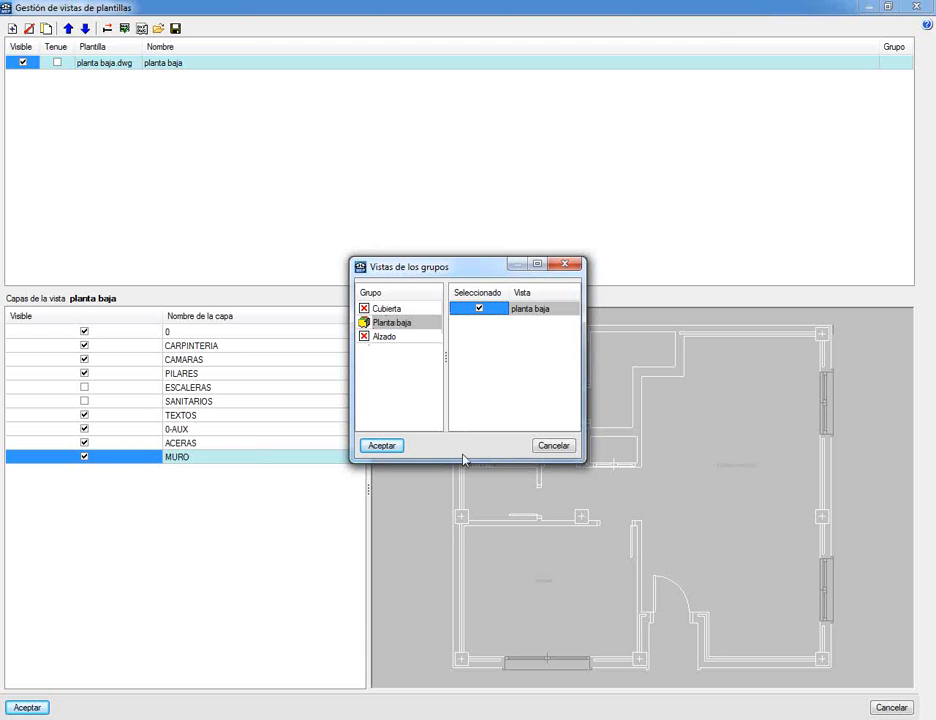
left_click(380, 446)
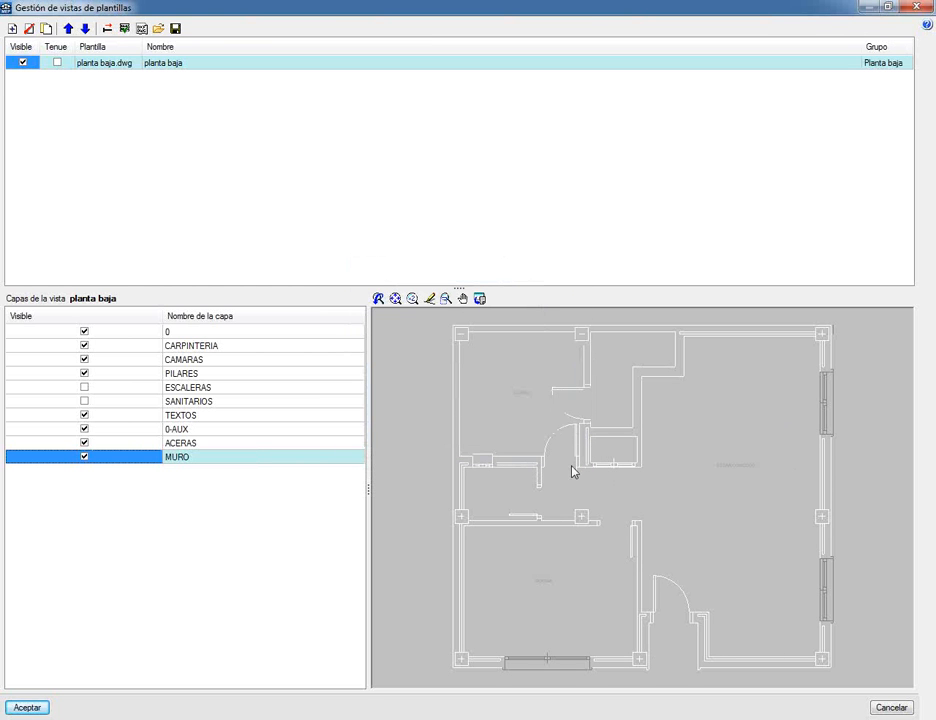
left_click(30, 707)
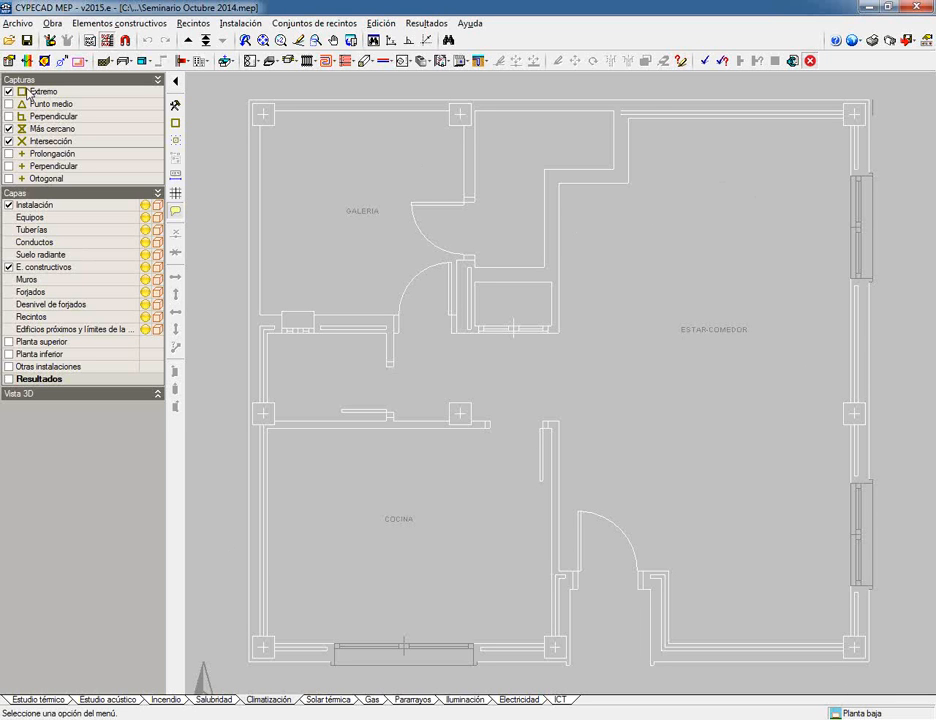
Expand Vista 3D and select Sistema Internacional in the unit system settings
left_click(157, 395)
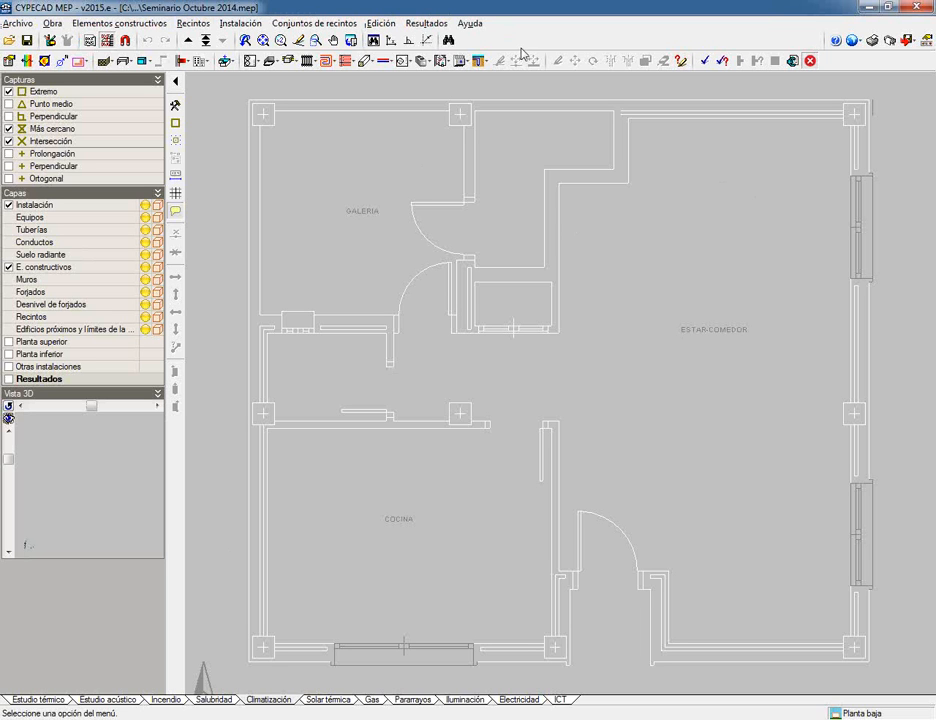
left_click(852, 41)
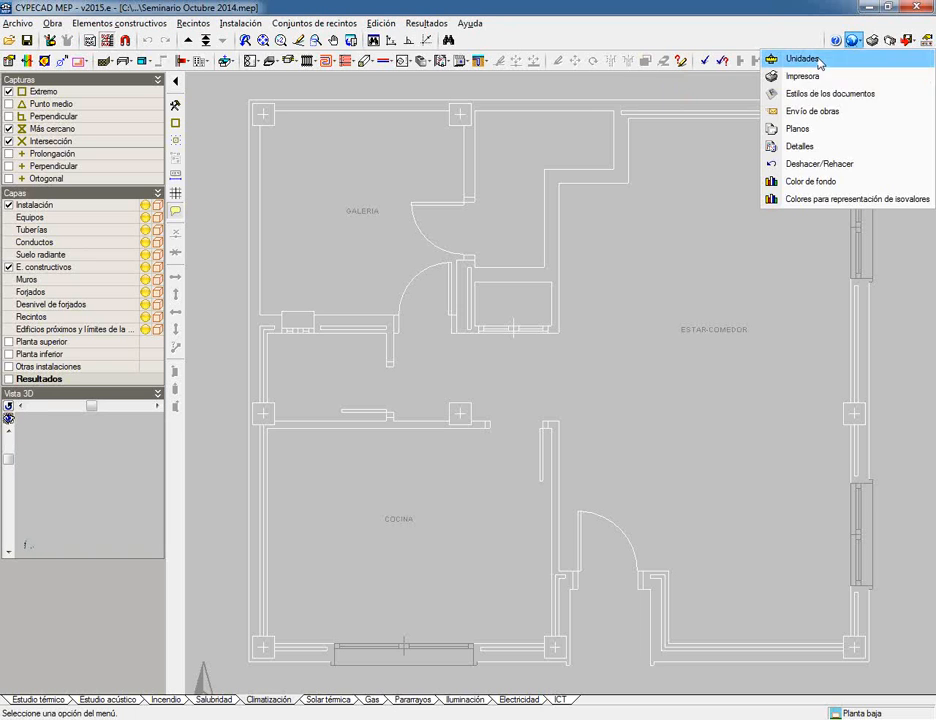
left_click(815, 59)
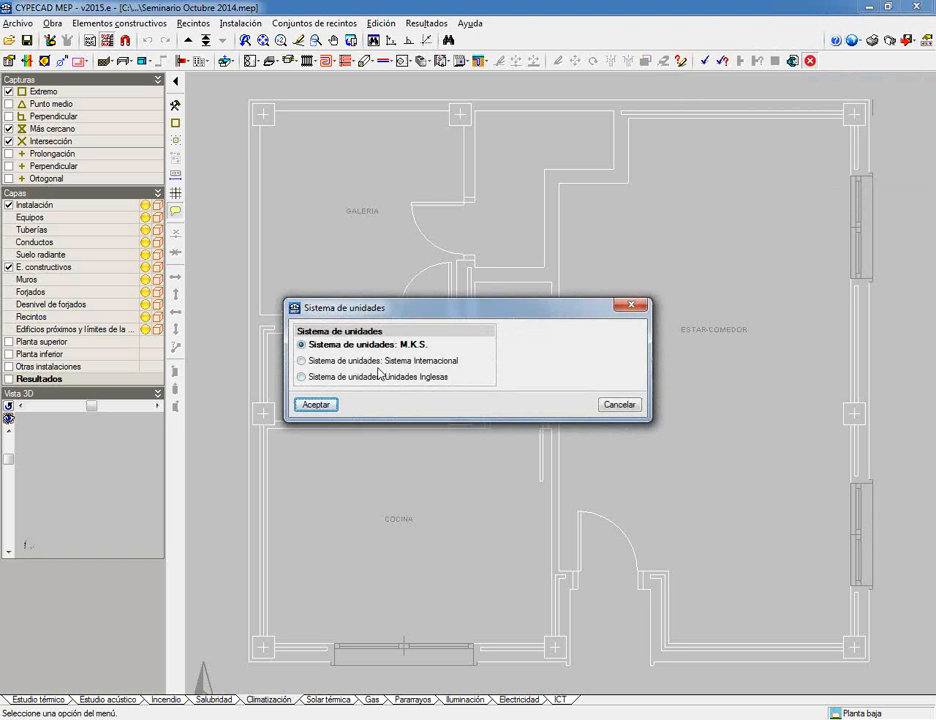
left_click(435, 360)
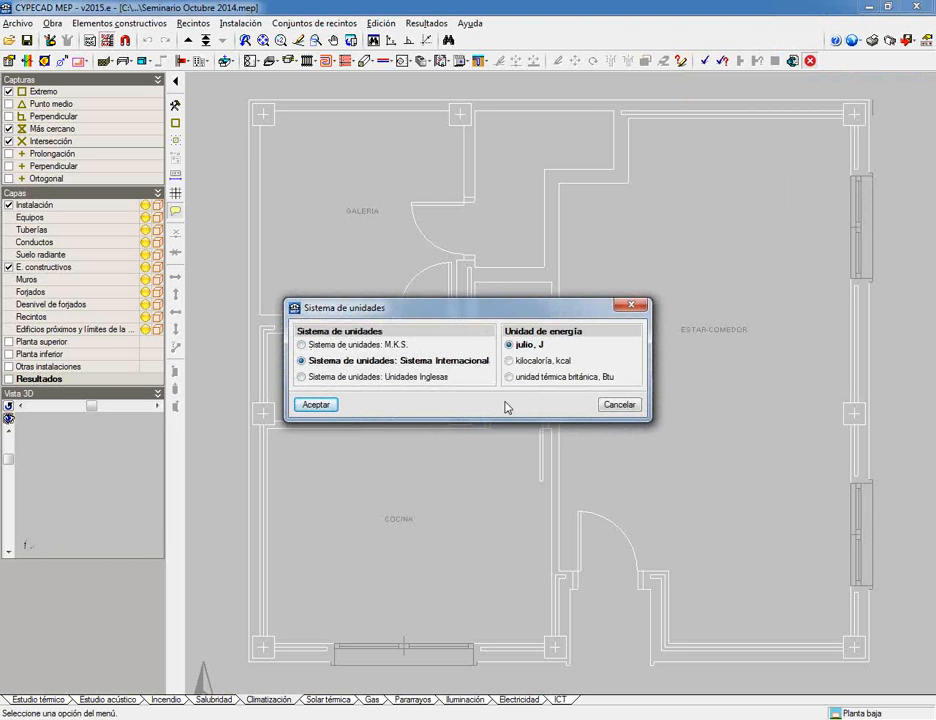
Try the energy units kilocaloría, julio and unidad térmica británica, and the Unidades Inglesas system
left_click(521, 358)
left_click(520, 345)
left_click(521, 378)
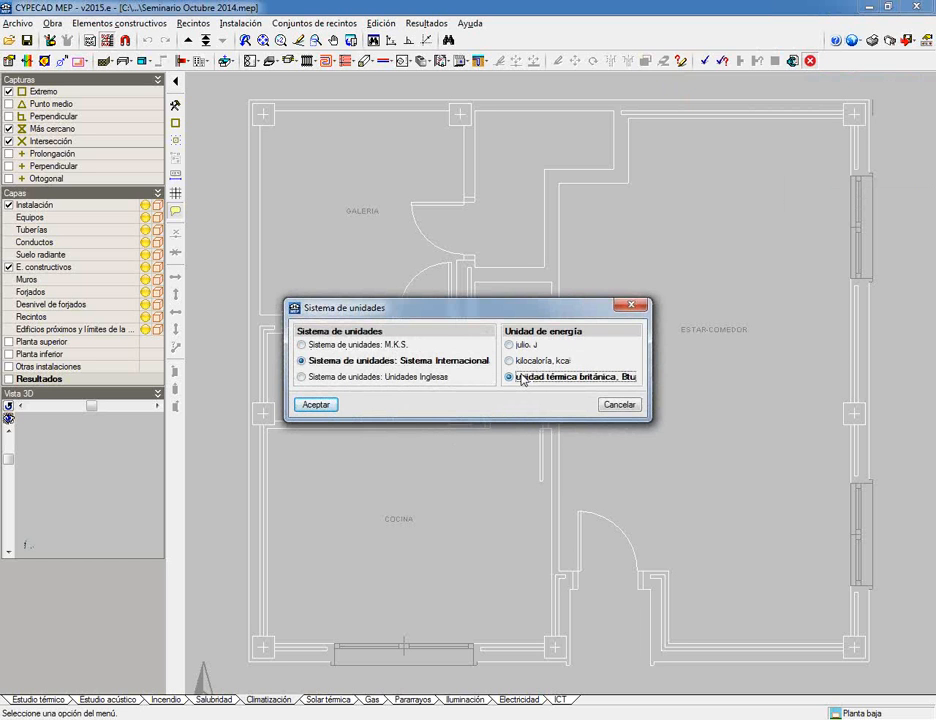
left_click(517, 346)
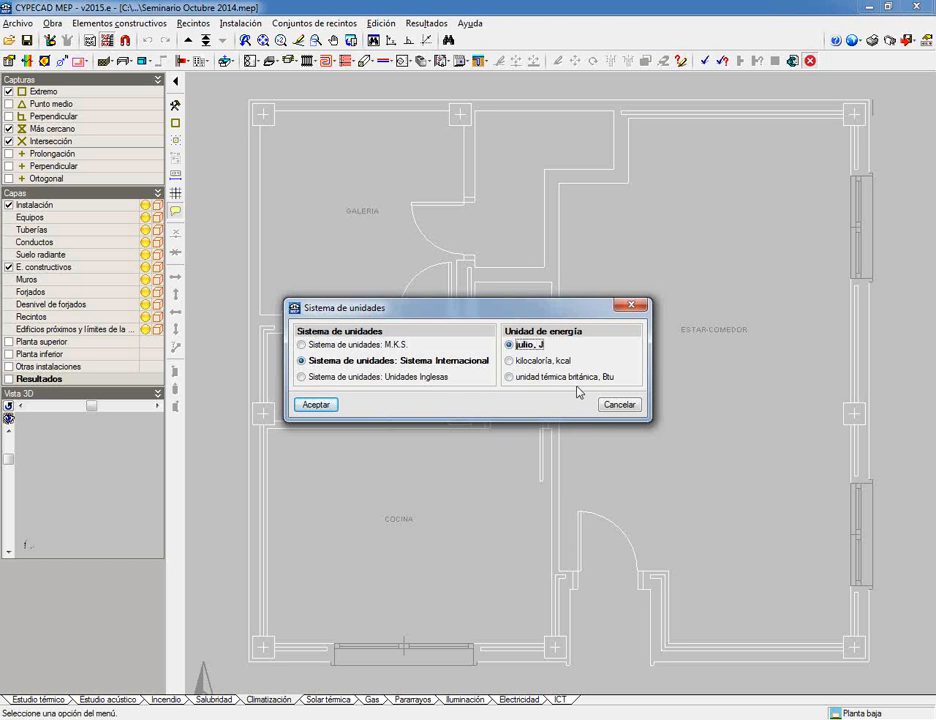
left_click(520, 377)
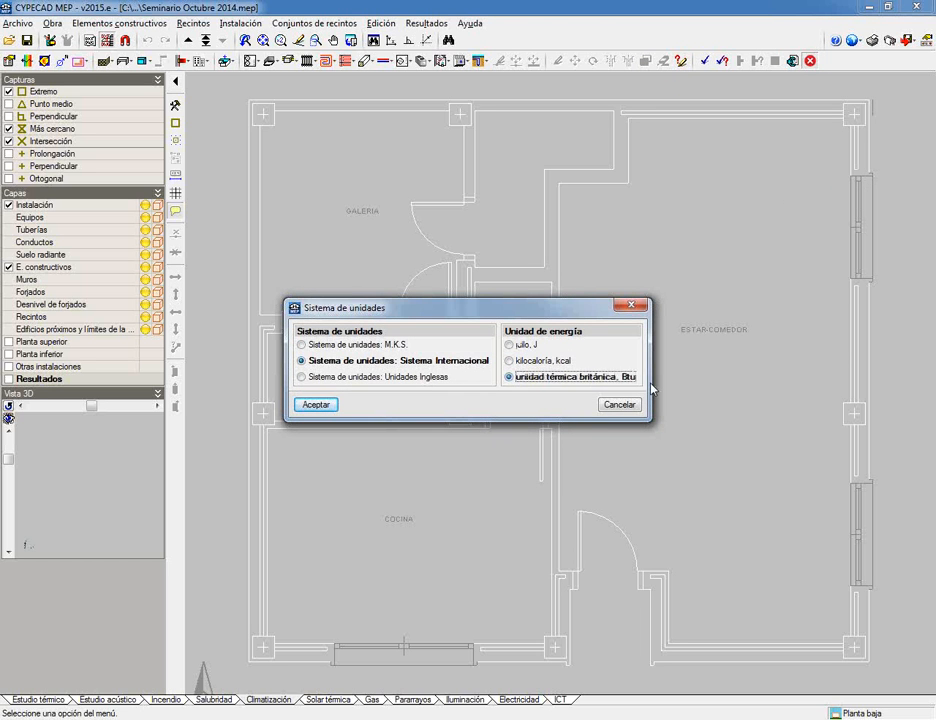
left_click(520, 346)
left_click(369, 378)
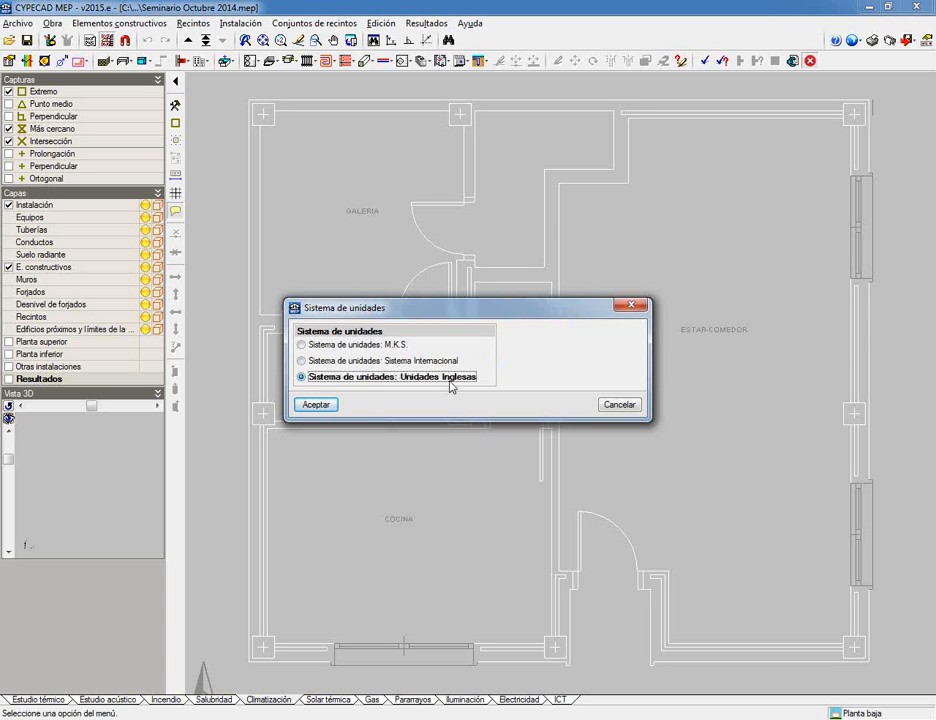
Set the unit system to Sistema Internacional with julio, J as the energy unit and accept
left_click(422, 360)
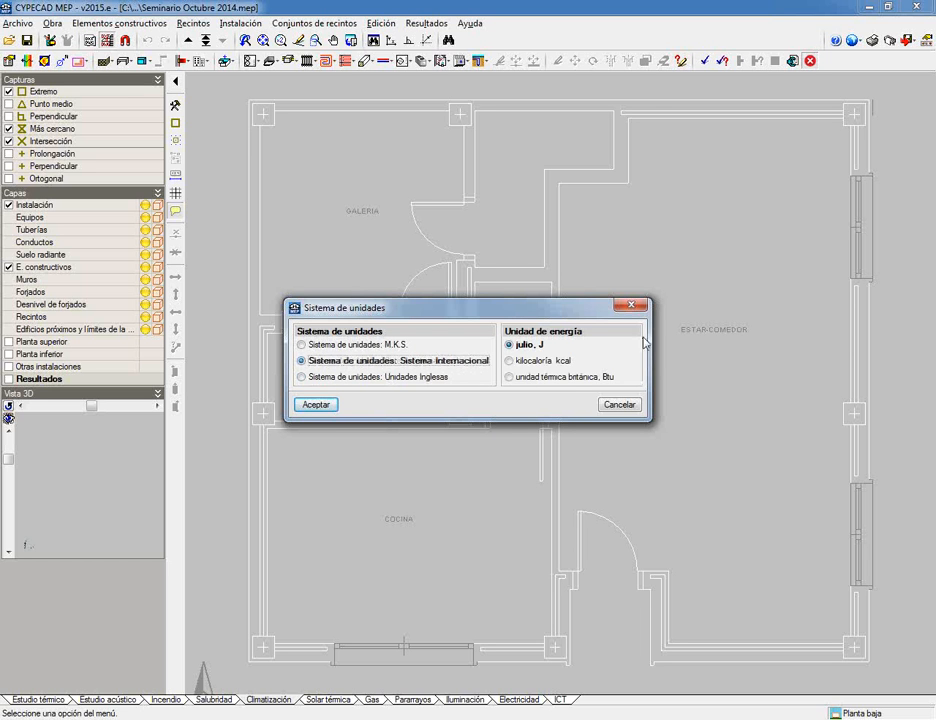
left_click(576, 378)
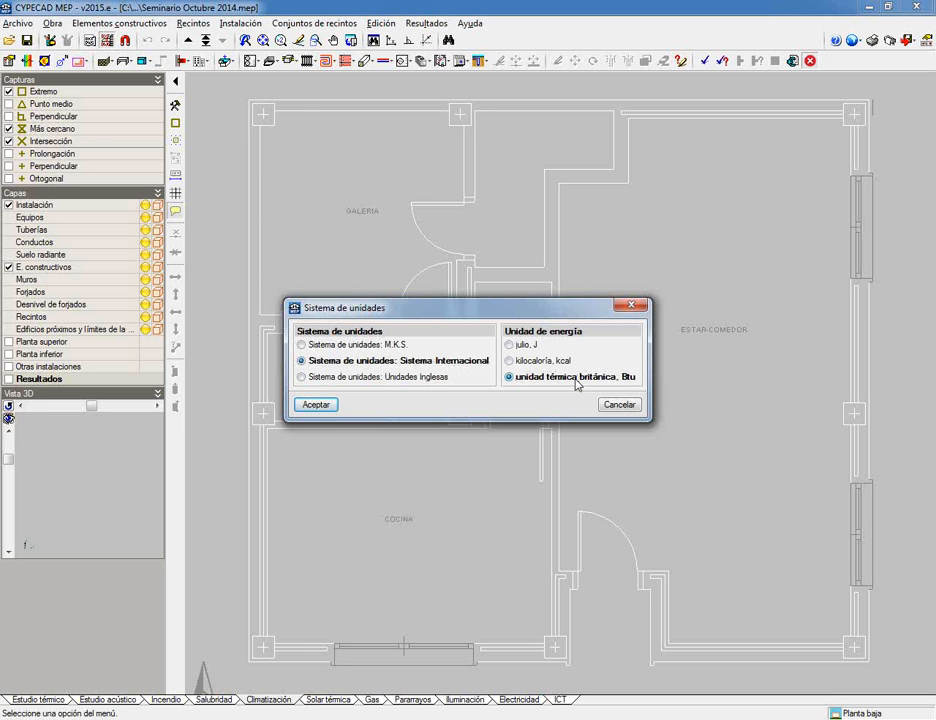
left_click(509, 344)
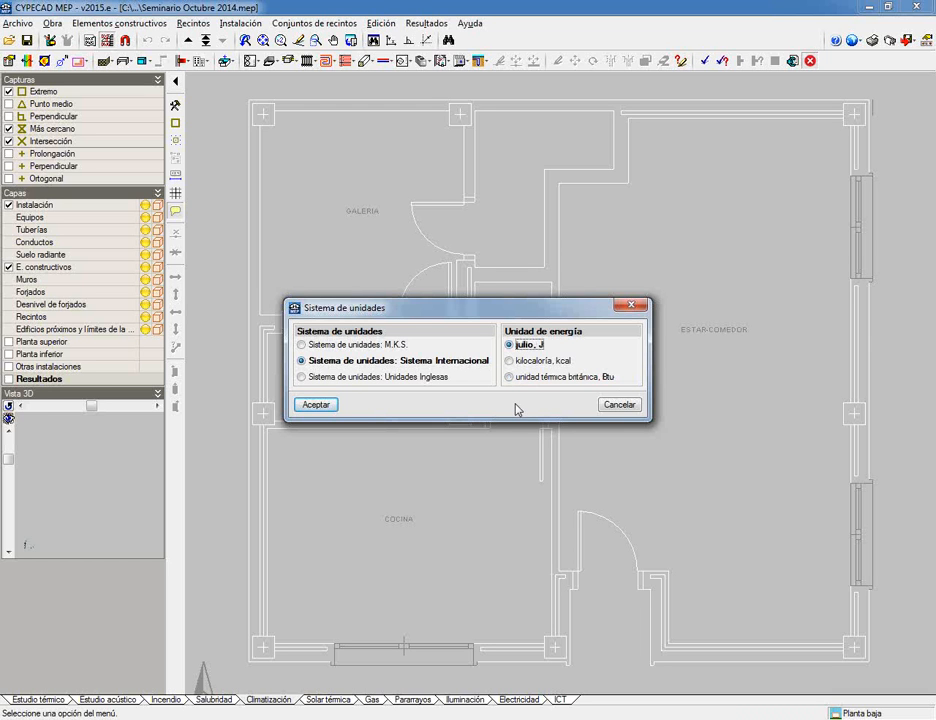
left_click(317, 404)
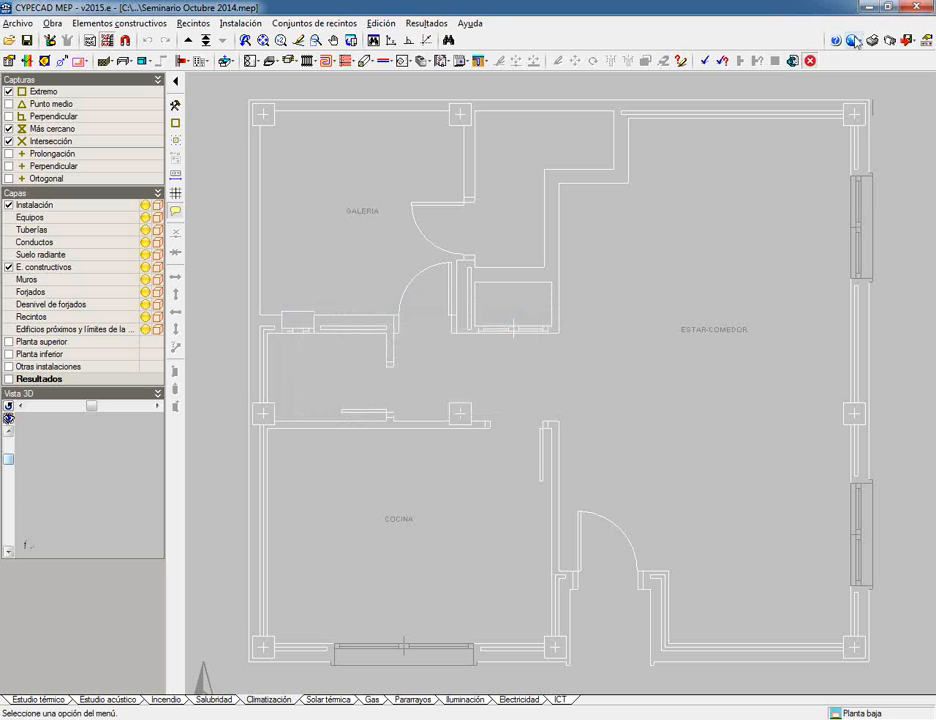
Change the drawing area's background colour to white
left_click(851, 41)
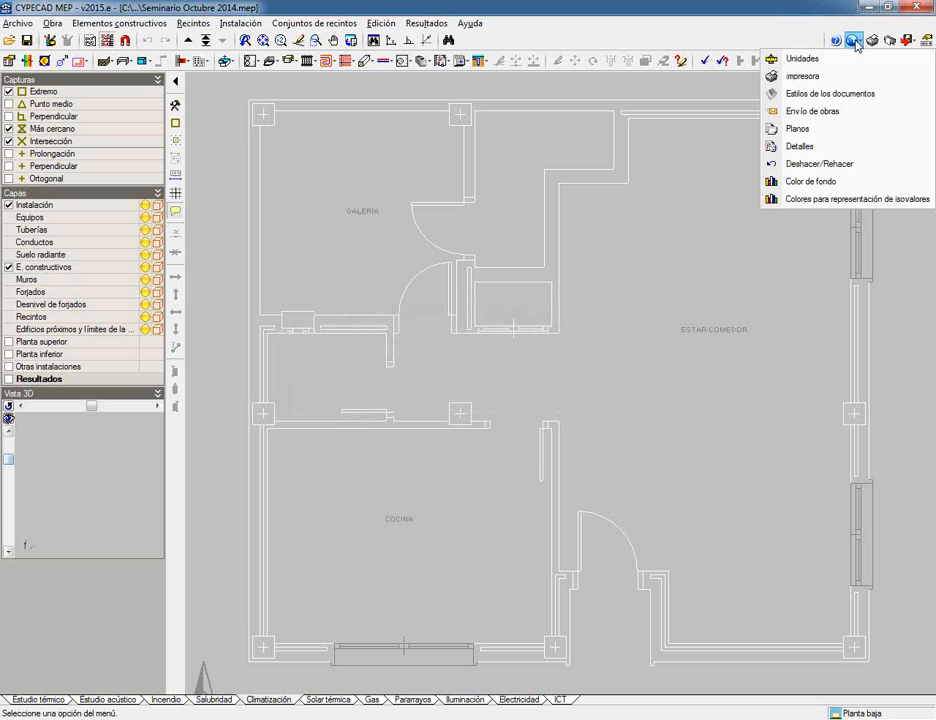
left_click(819, 182)
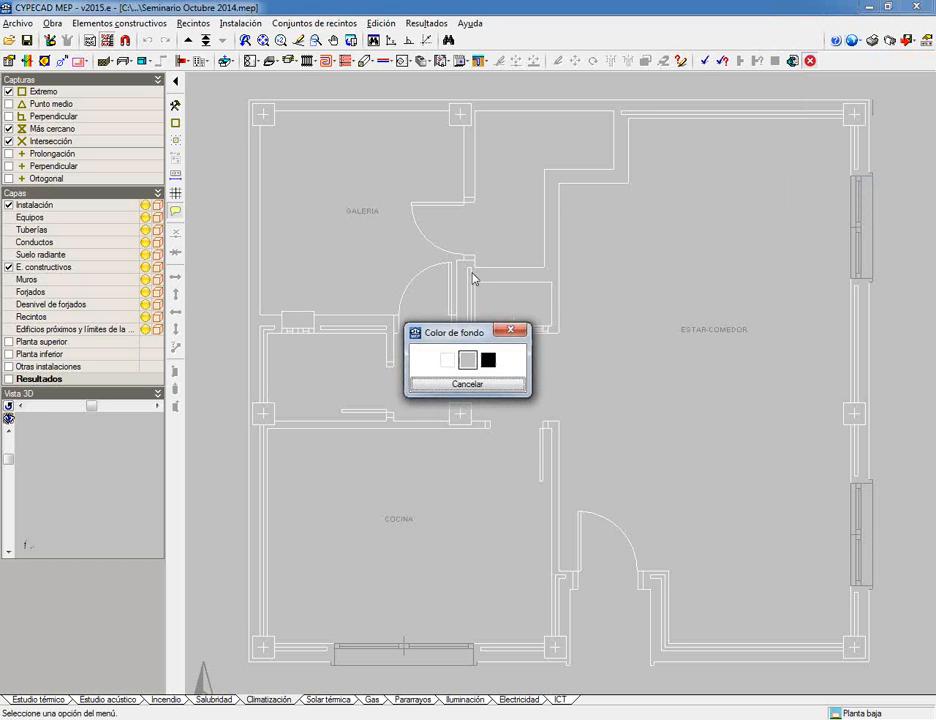
left_click(447, 362)
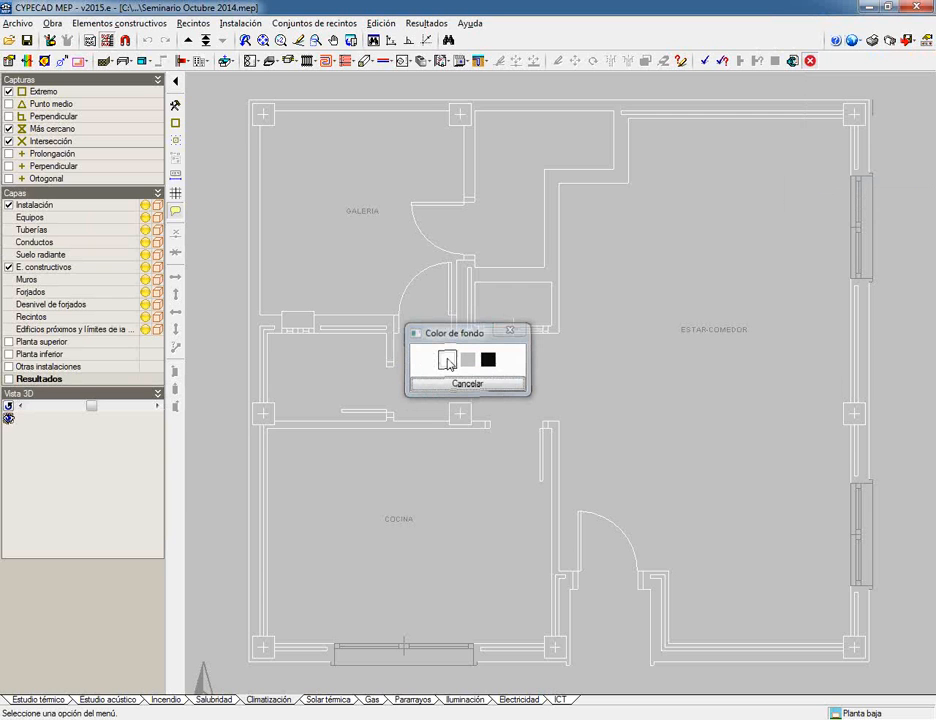
left_click(447, 361)
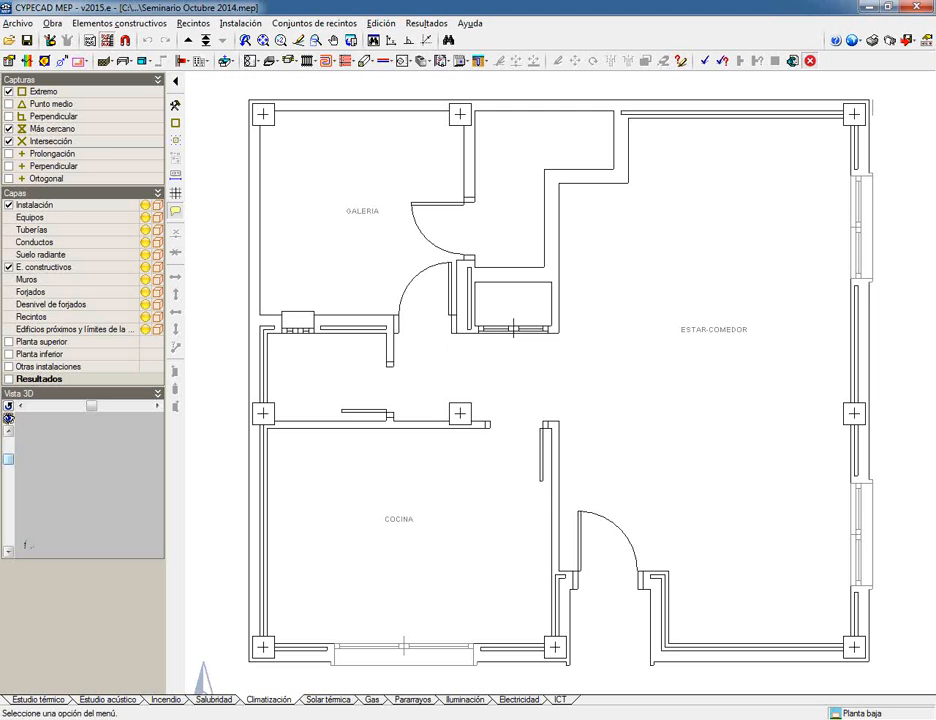
left_click(850, 41)
left_click(812, 163)
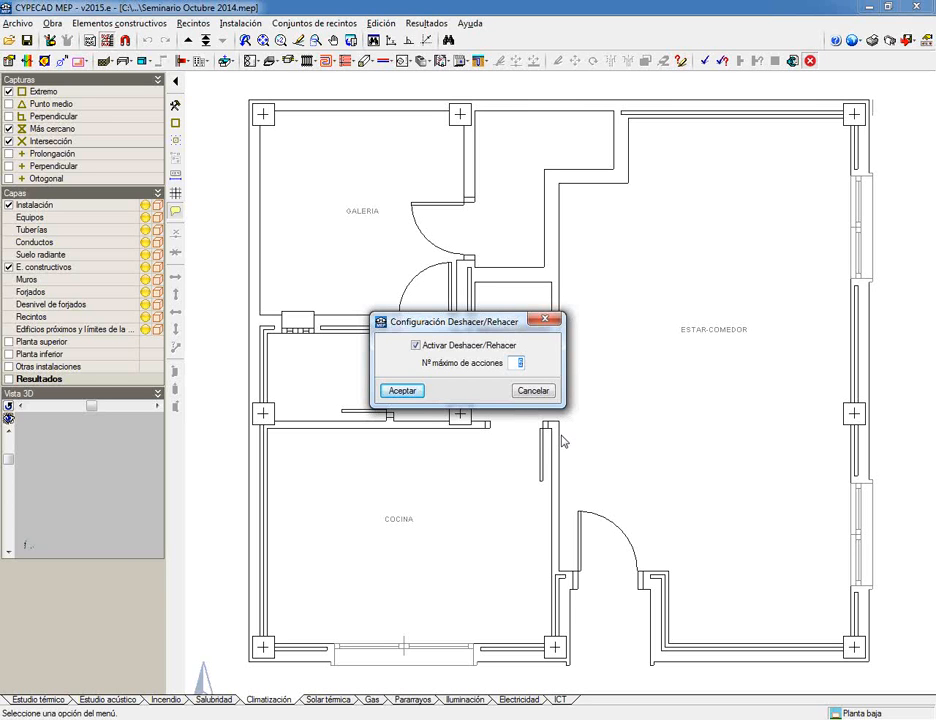
type("20")
left_click(545, 391)
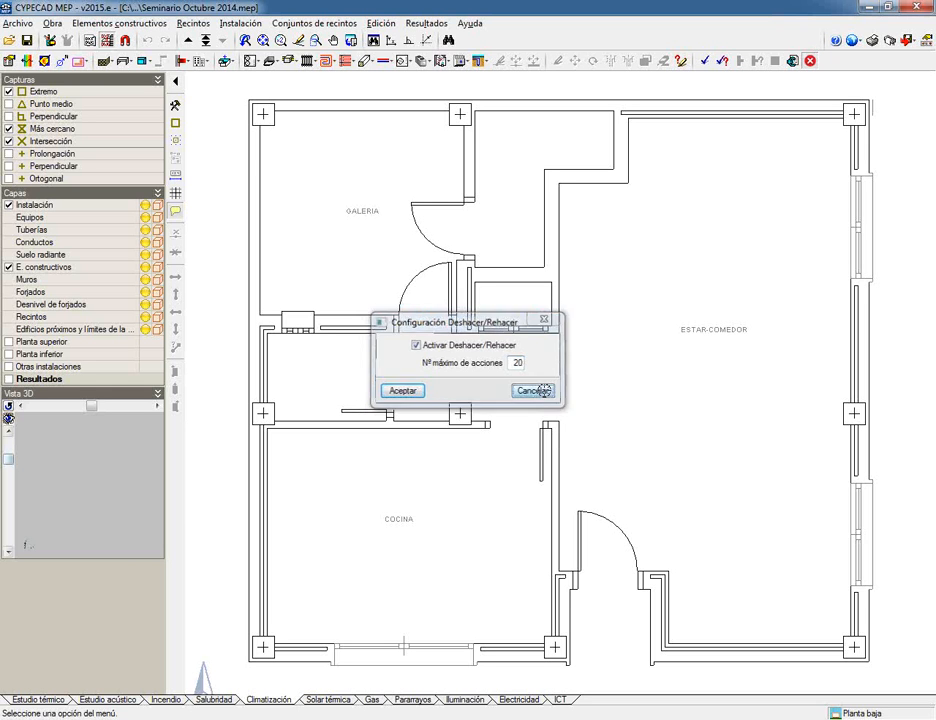
Set the building orientation by trying several north directions, ending with north pointing diagonally up and to the left of the plan
left_click(18, 23)
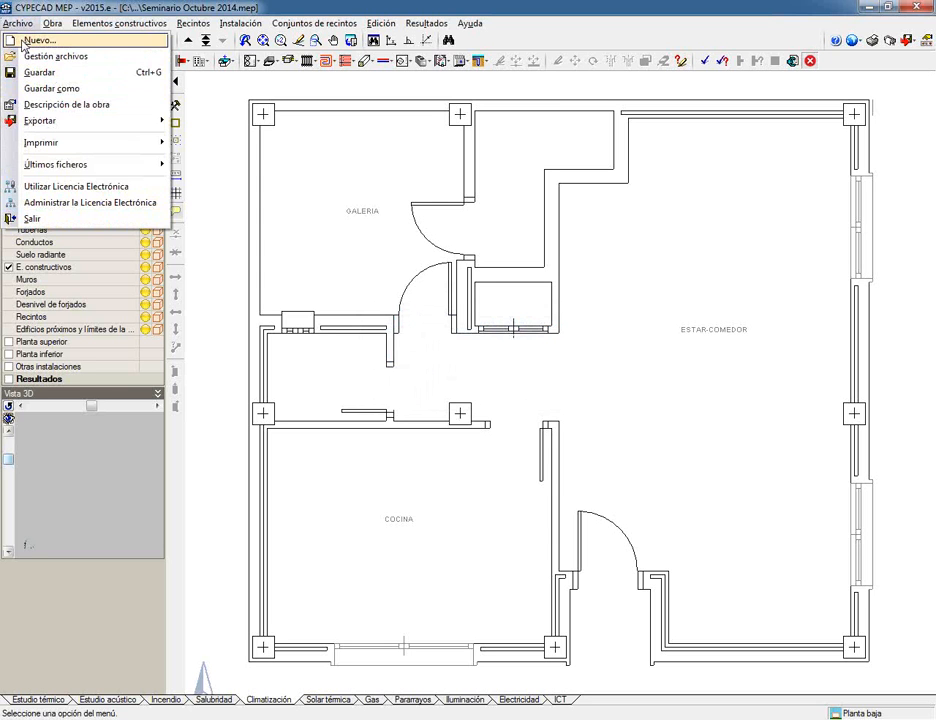
mouse_move(47, 23)
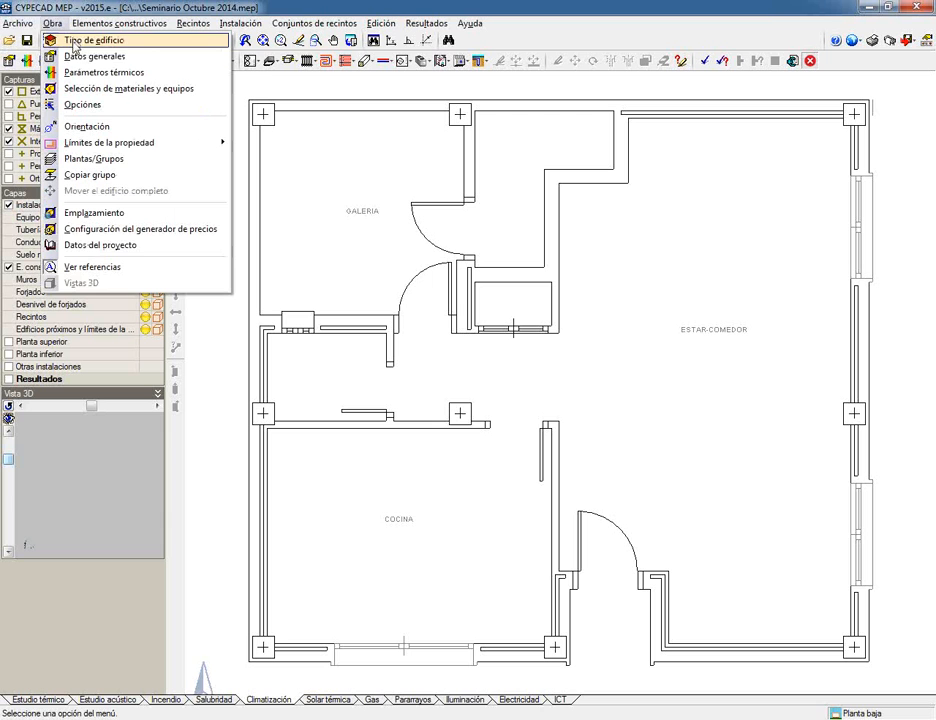
left_click(88, 127)
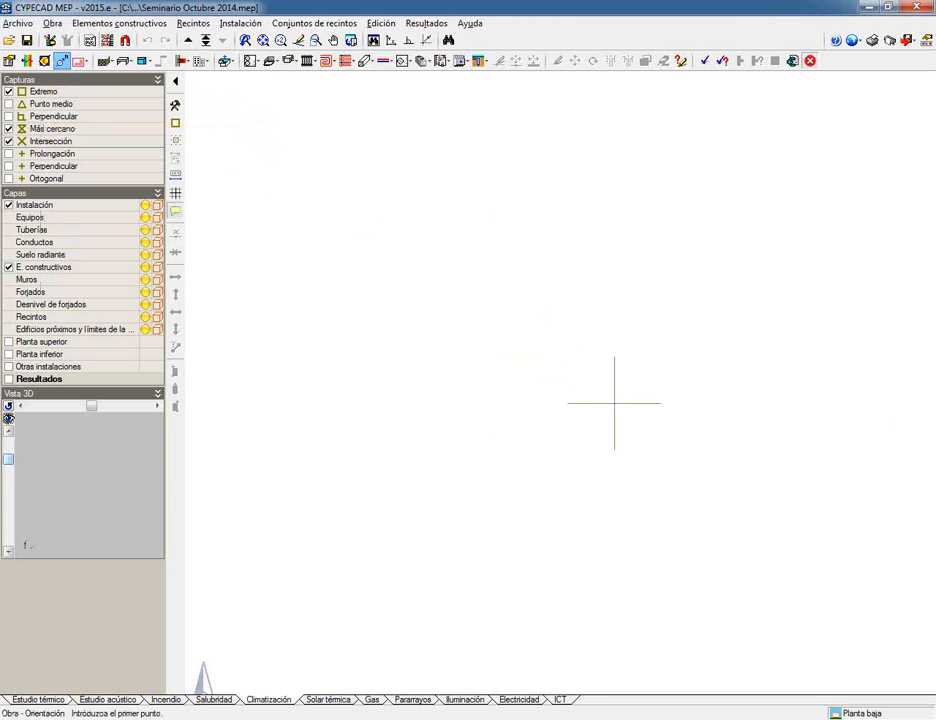
left_click(52, 23)
left_click(85, 106)
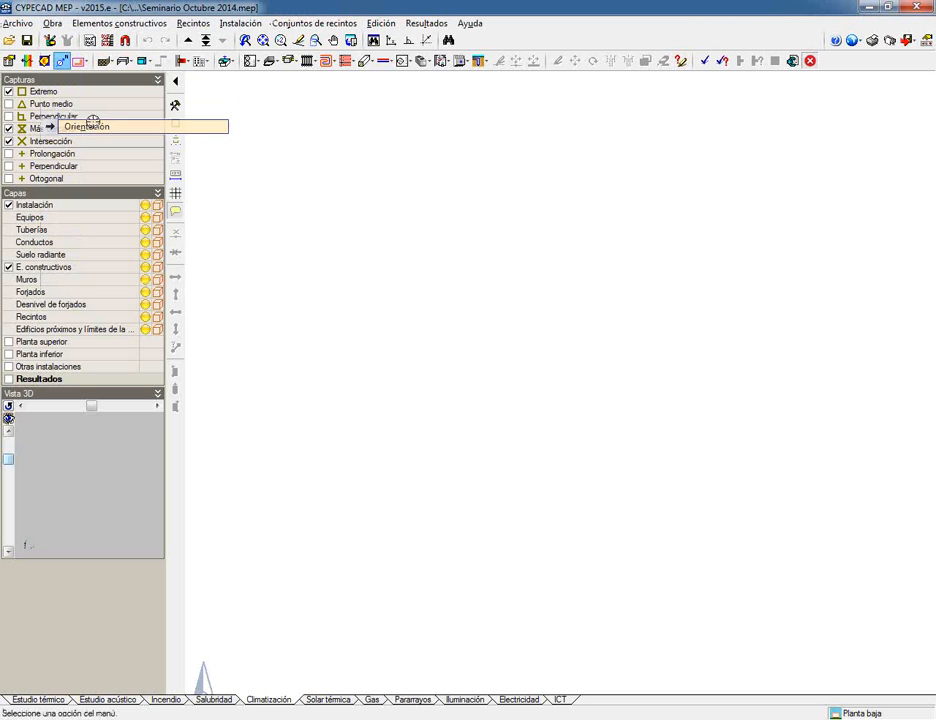
left_click(509, 418)
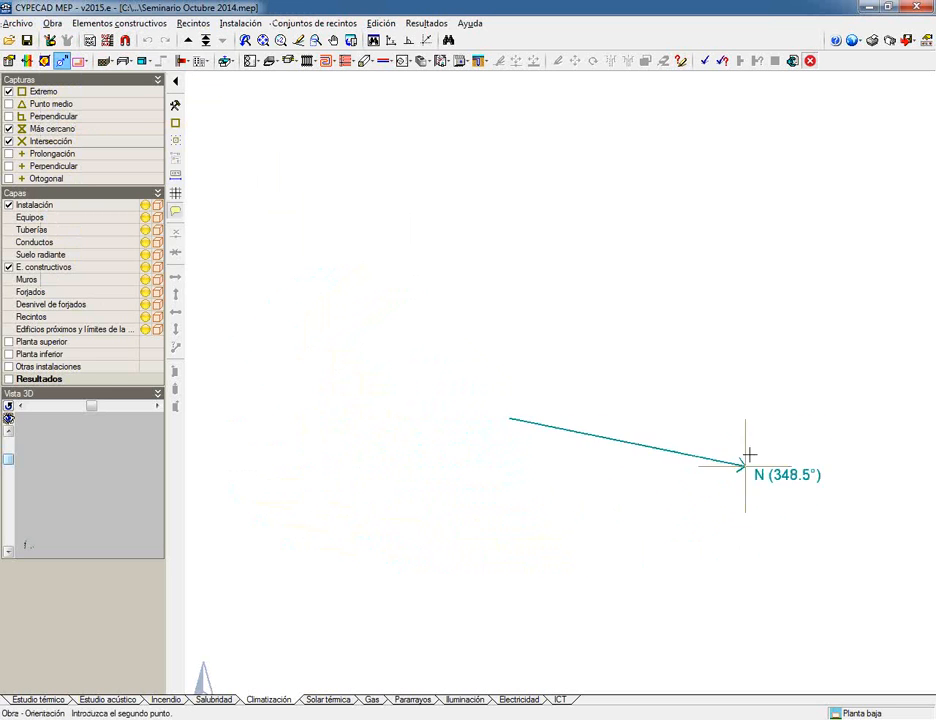
left_click(306, 258)
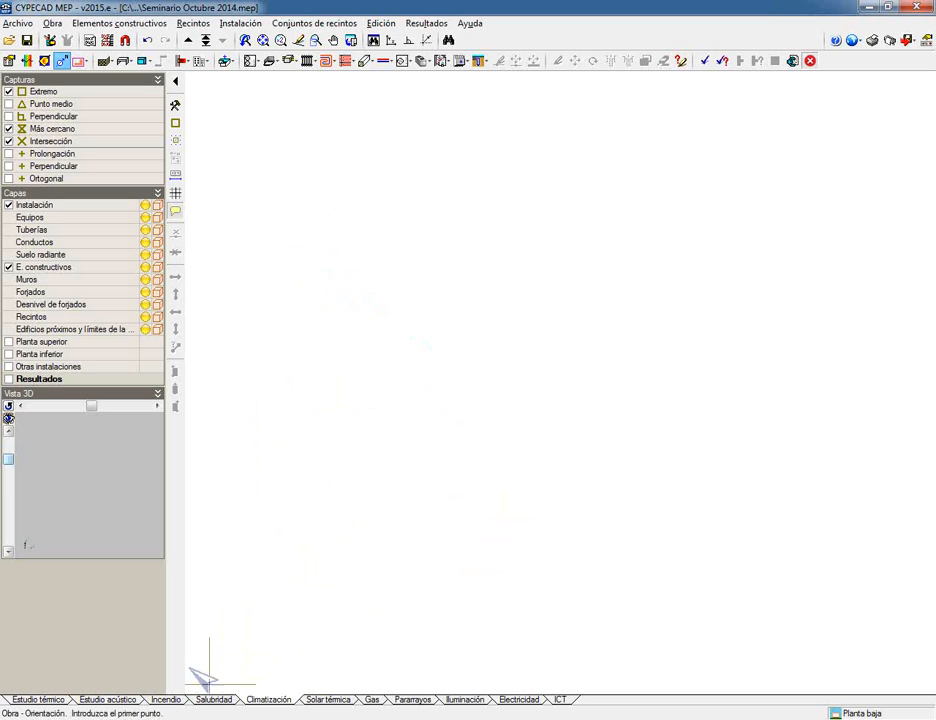
left_click(358, 517)
left_click(758, 376)
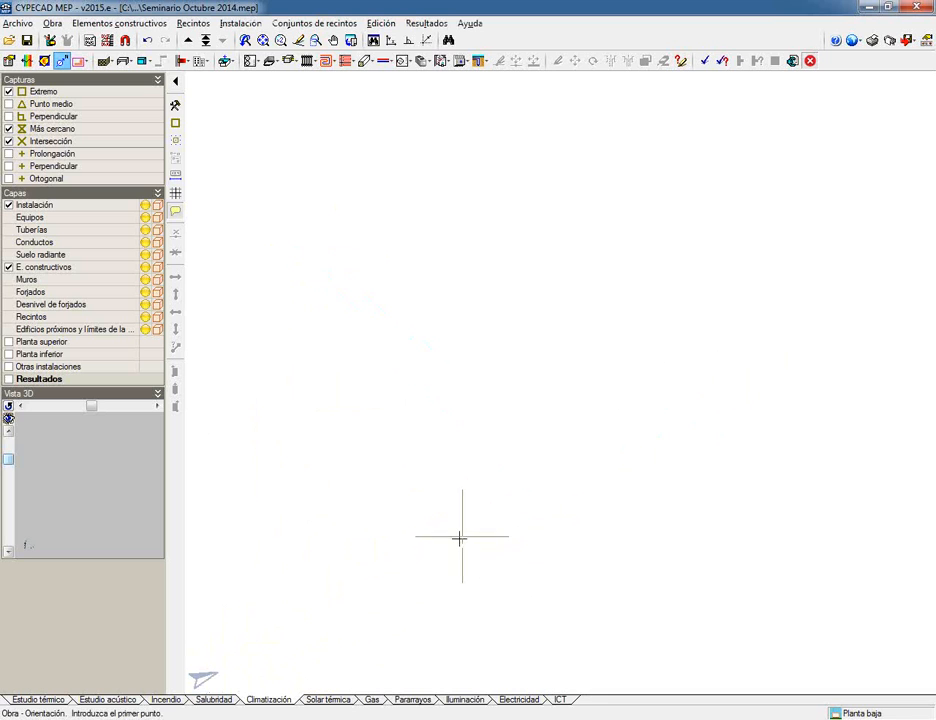
left_click(460, 538)
left_click(305, 424)
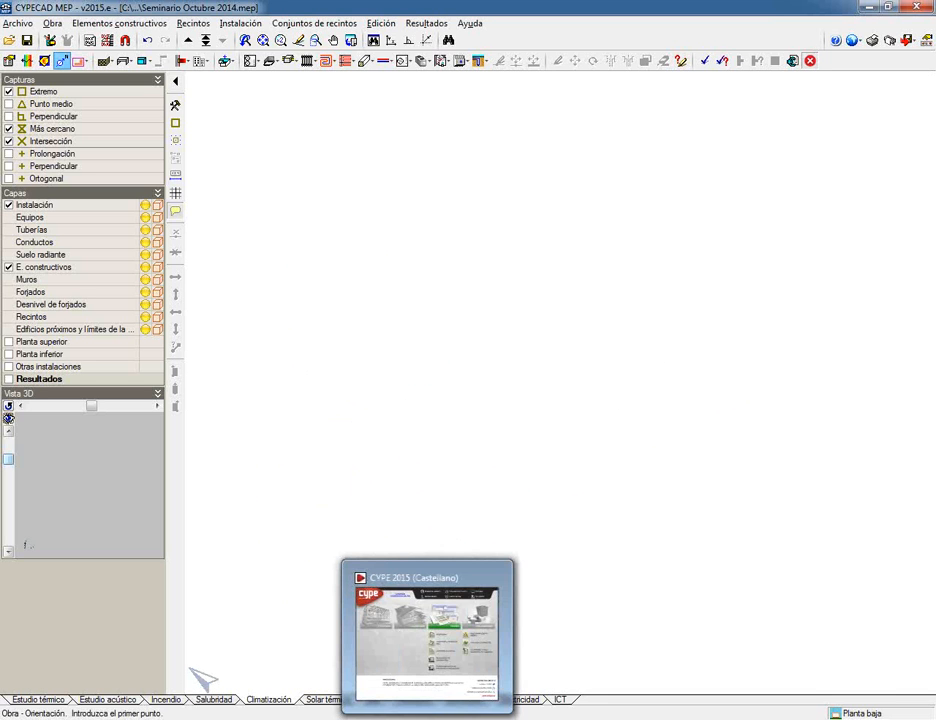
left_click(449, 395)
right_click(335, 212)
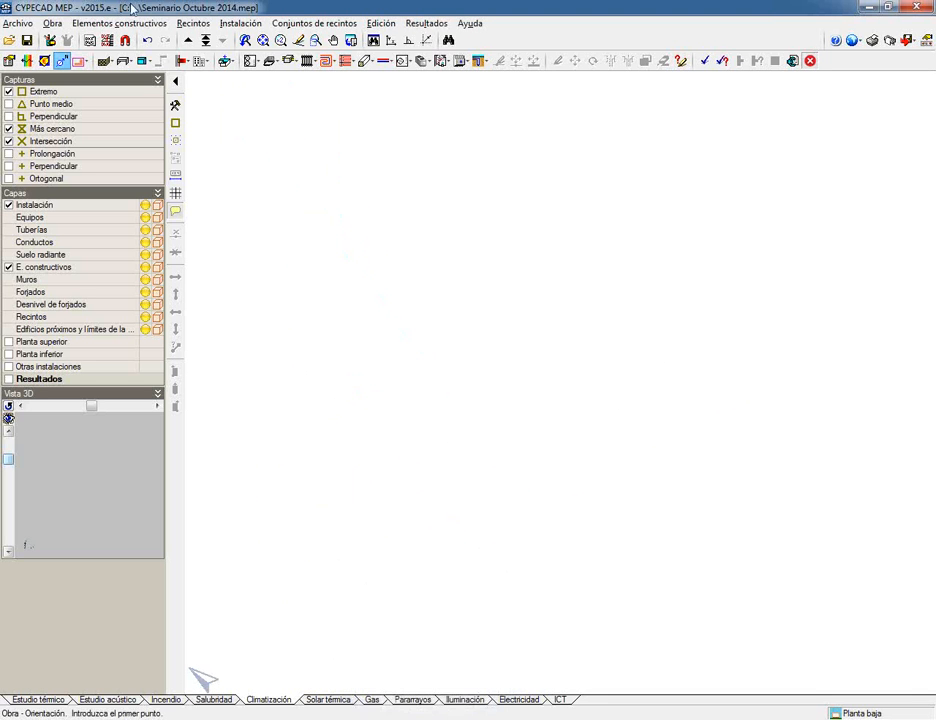
Start introducing a Cerramiento wall of the Fachadas kind and open its list of available types for editing
left_click(60, 23)
left_click(195, 7)
left_click(52, 23)
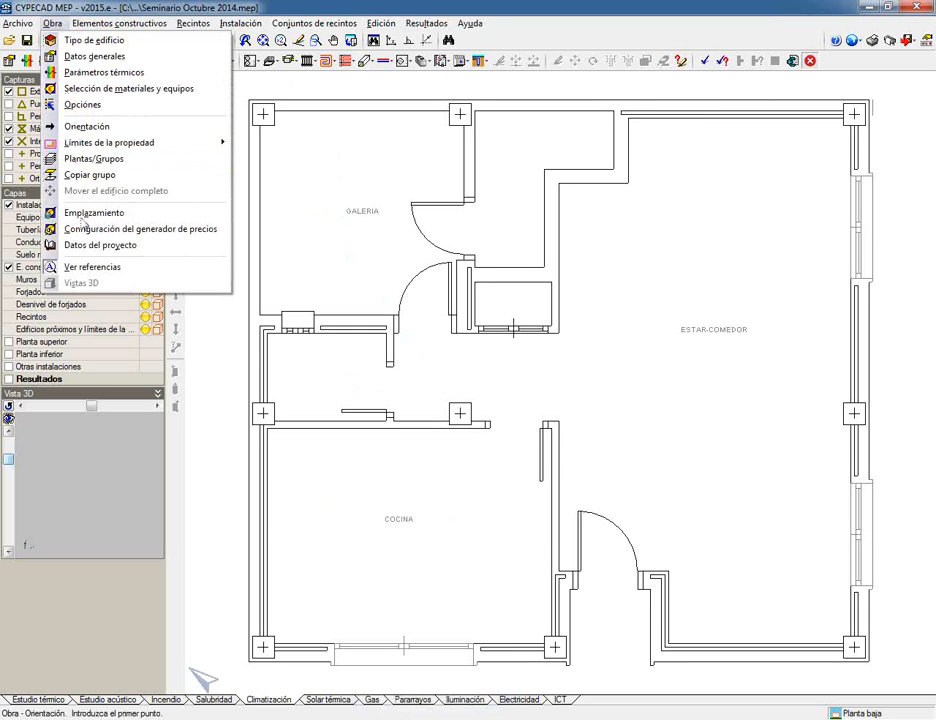
mouse_move(110, 22)
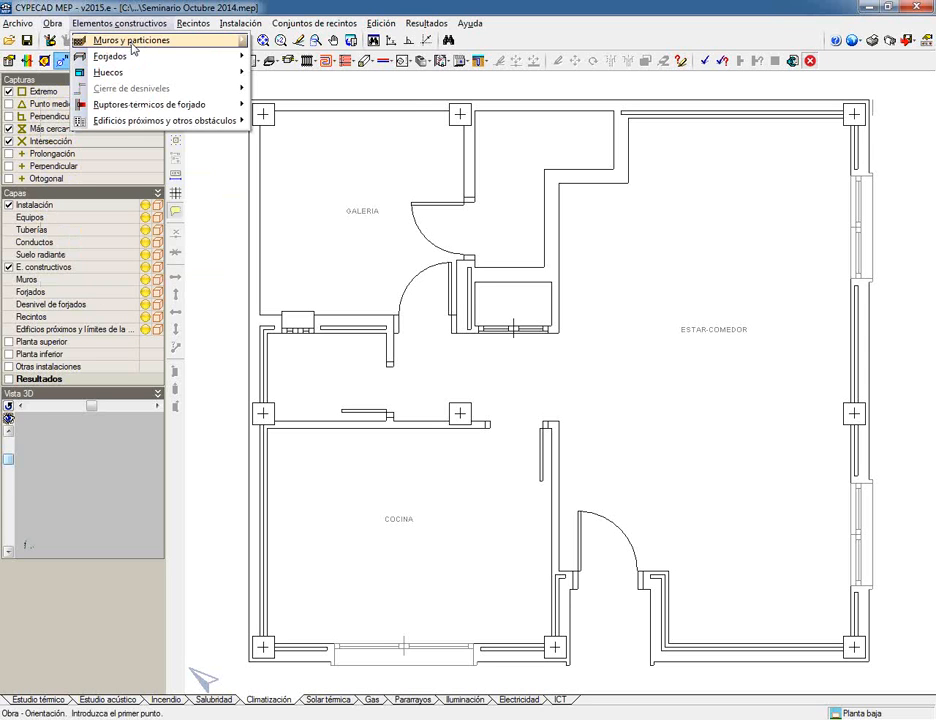
mouse_move(132, 46)
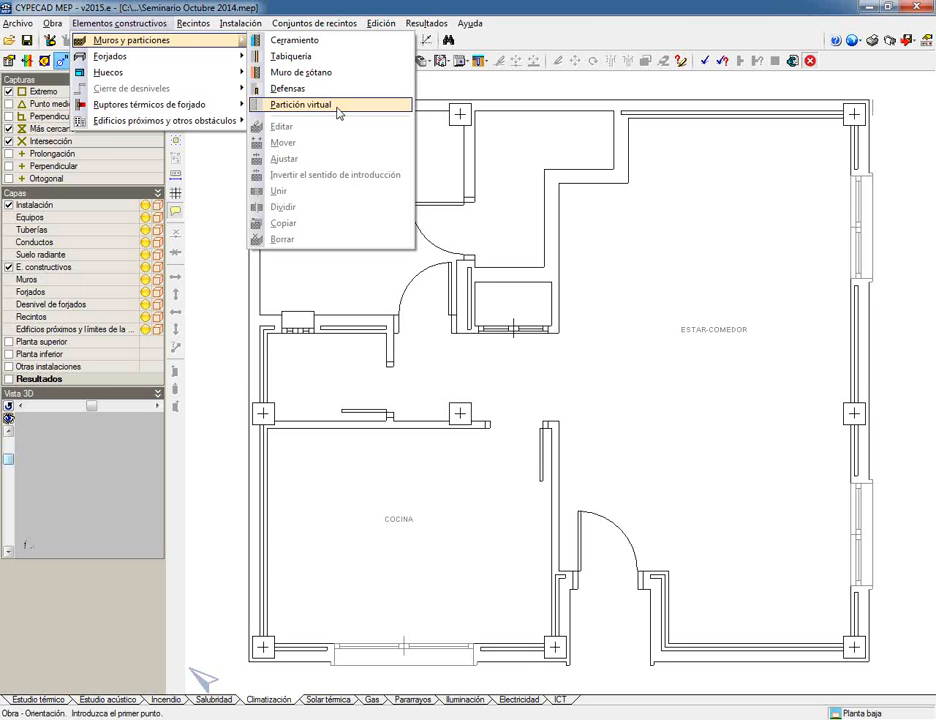
left_click(280, 40)
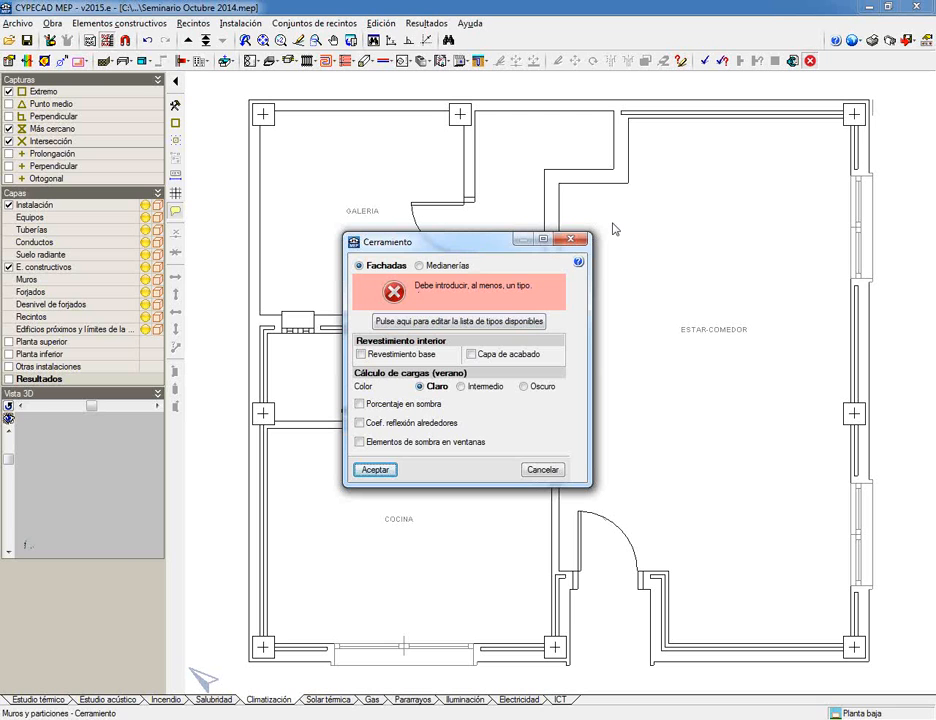
left_click(430, 267)
left_click(366, 267)
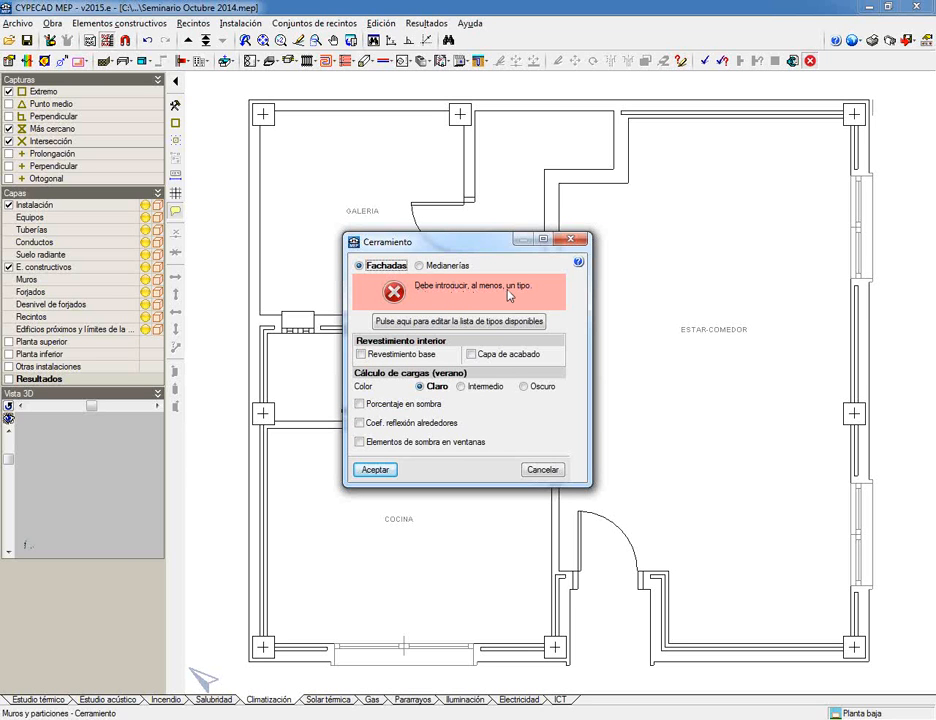
left_click(441, 322)
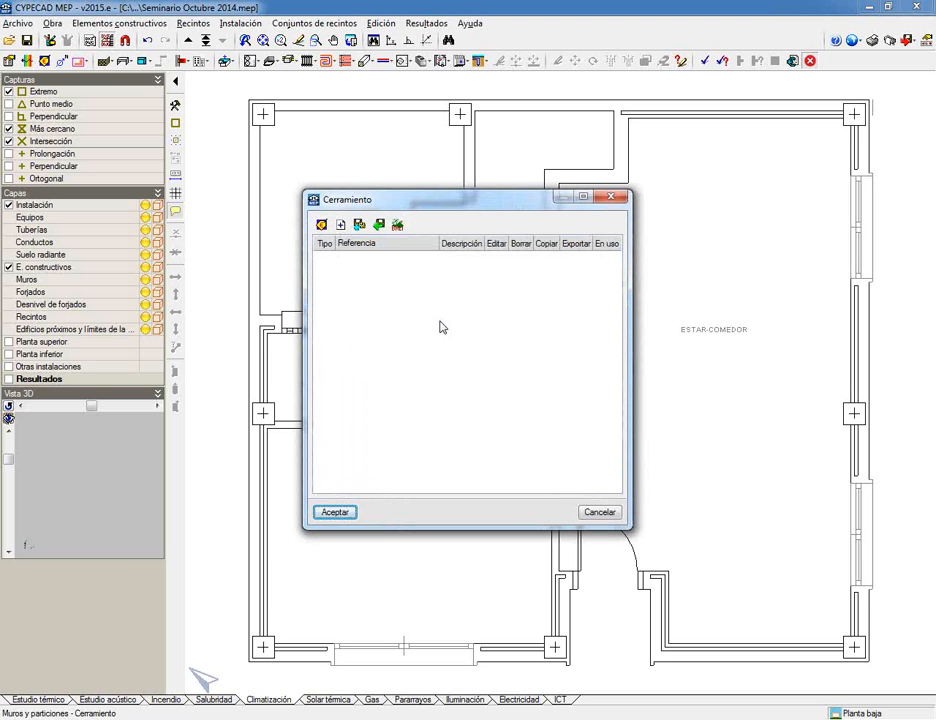
Create a layered wall type named "Mi cerramiento" with description "ladrillo 11,5" and start a new layer in its Primera hoja
left_click(340, 225)
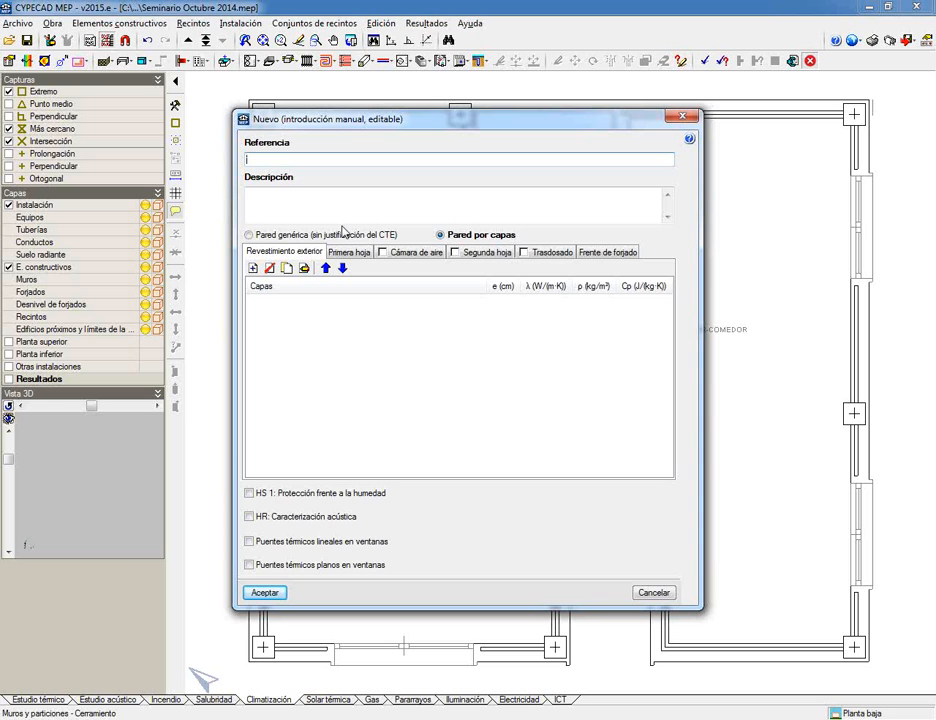
type("Mi cerramiento")
key("Tab")
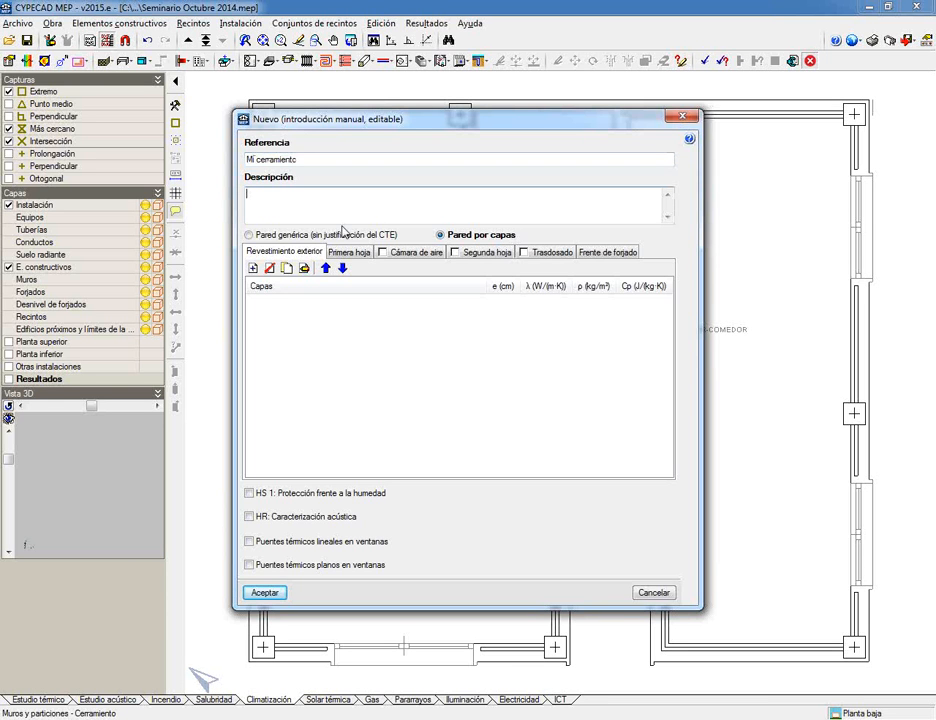
type("ladrillo 11 5")
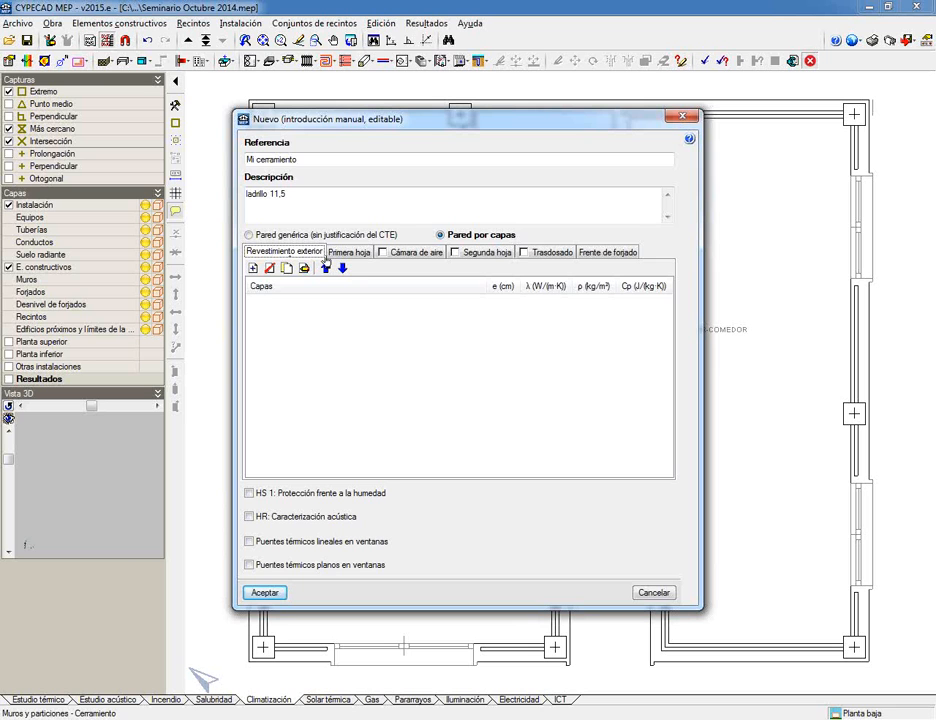
left_click(356, 251)
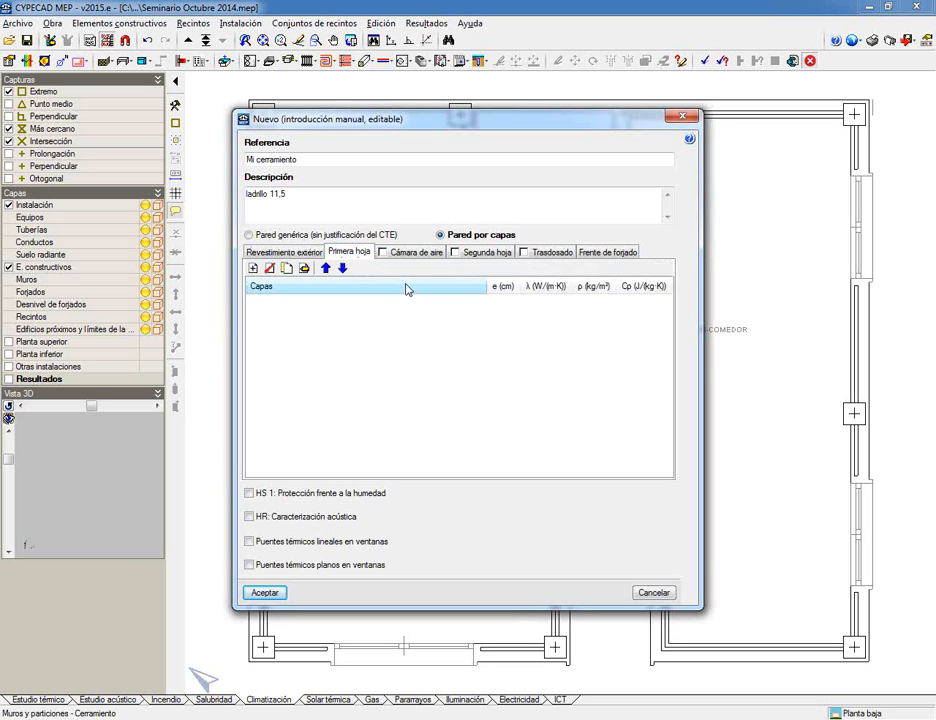
left_click(253, 268)
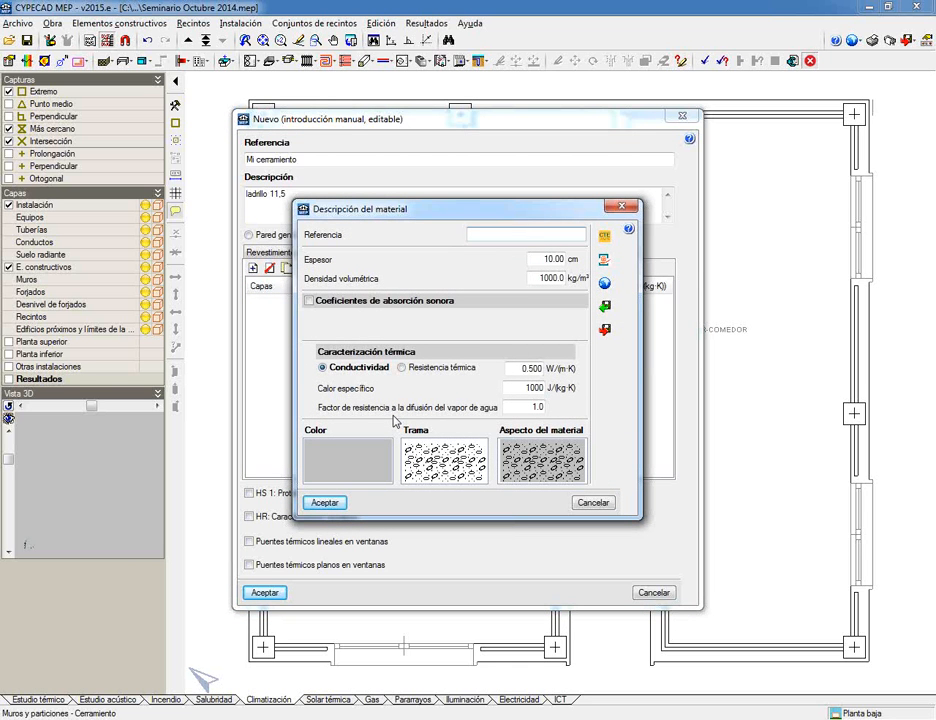
Define the layer's material as ladrillo, 11.5 cm thick, with density 2100 kg/m³ and conductivity 1.2 W/(m·K)
type("lado")
type("illo")
double_click(547, 258)
type("11.5")
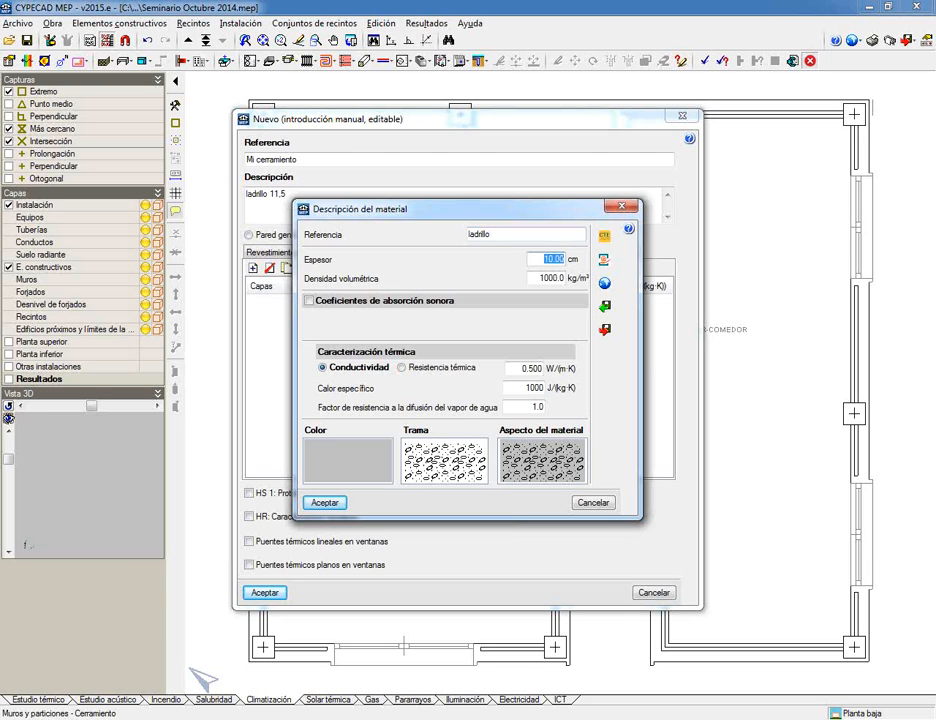
key("Tab")
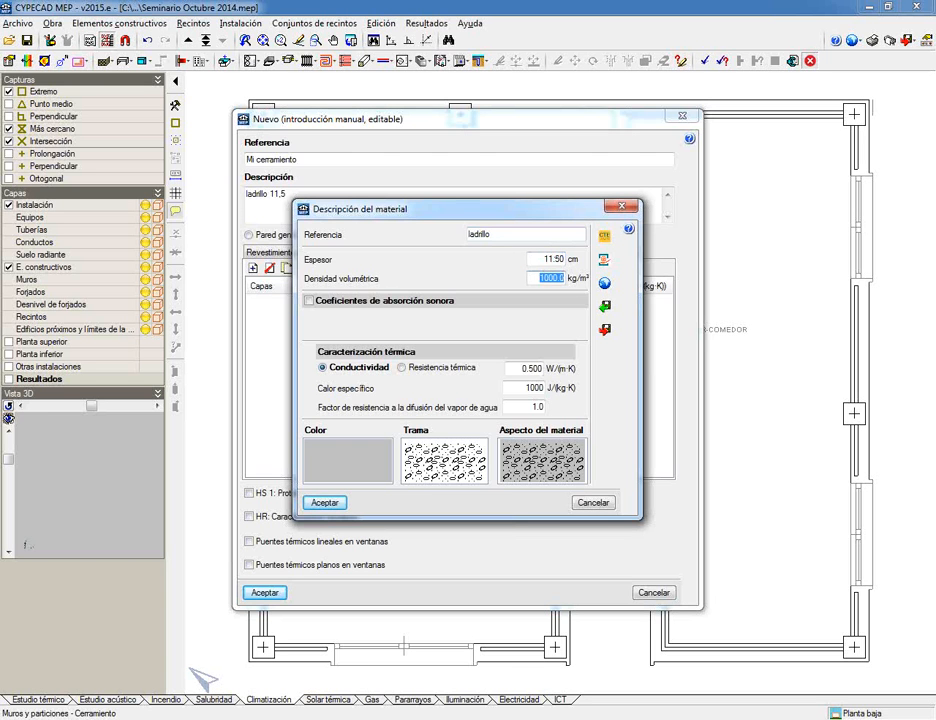
type("2100")
key("Tab")
key("Tab")
key("Tab")
type("1.2")
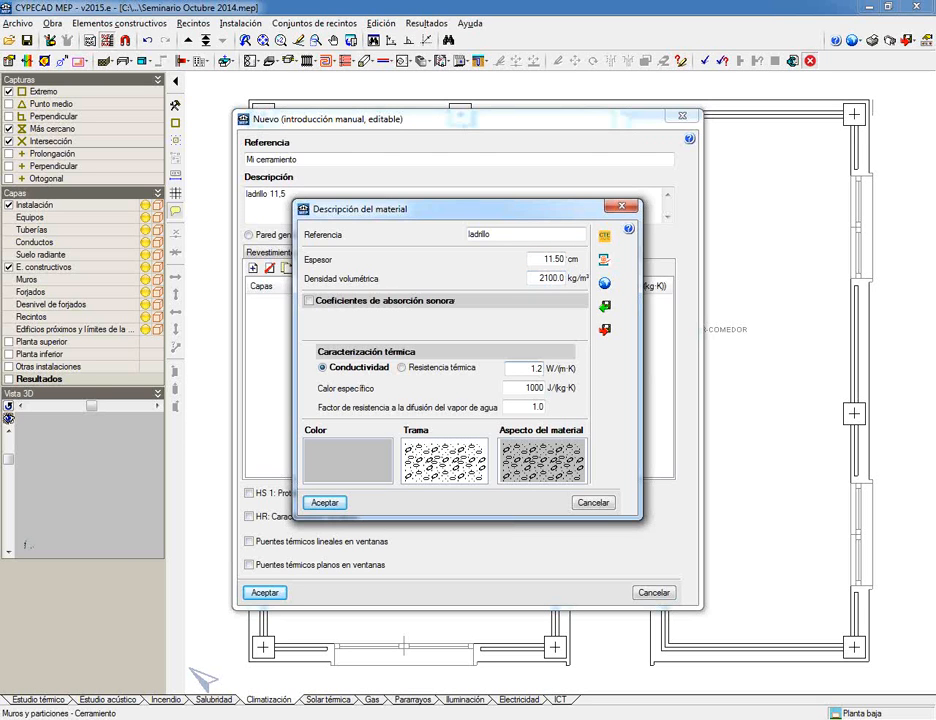
key("Tab")
key("Tab")
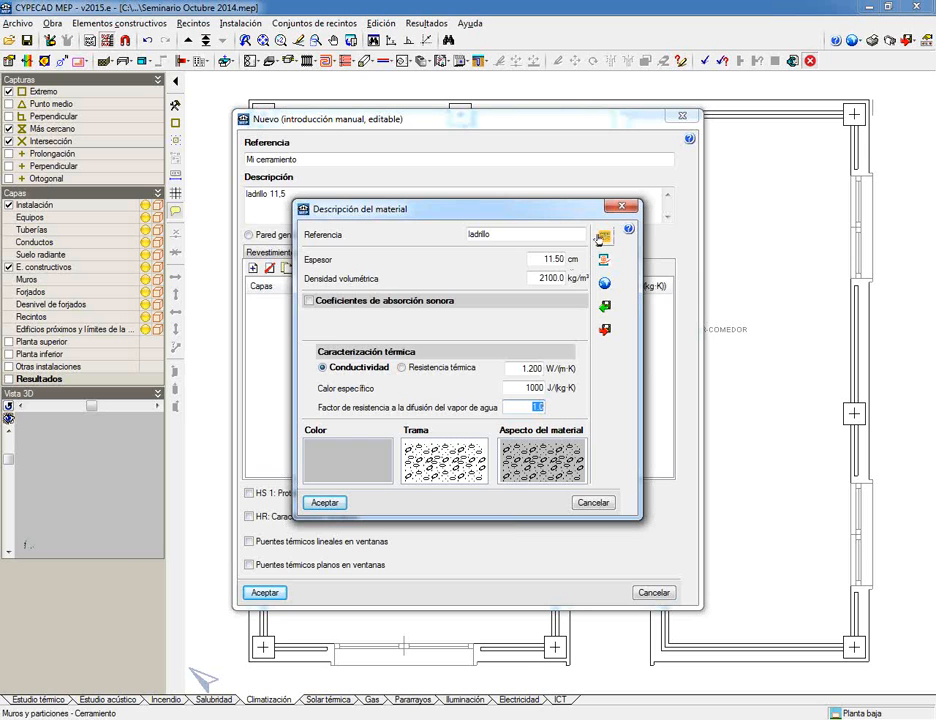
Load the layer's material from the LIDER library: Fábricas de ladrillo, 1/2 pie LM métrico o catalán 40 mm< G < 50 mm
left_click(604, 237)
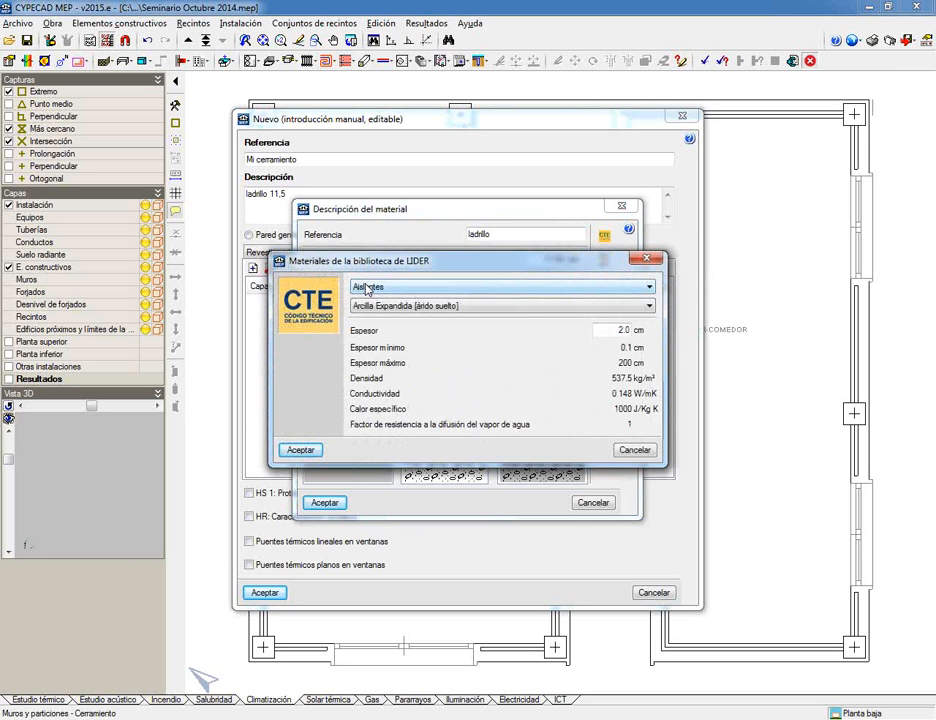
left_click(367, 288)
left_click(403, 395)
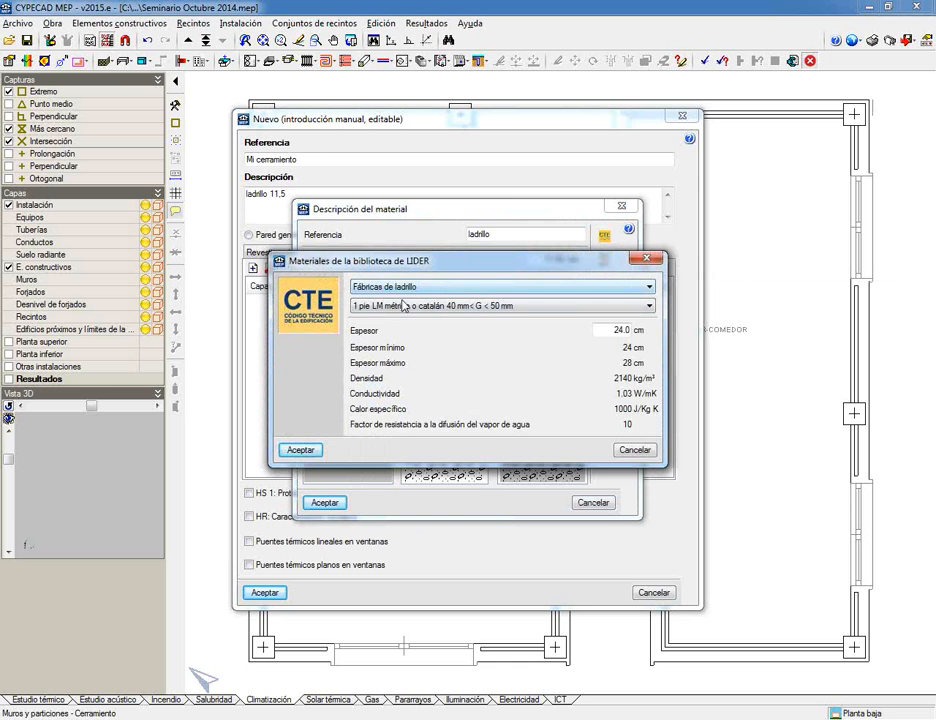
left_click(403, 305)
left_click(511, 356)
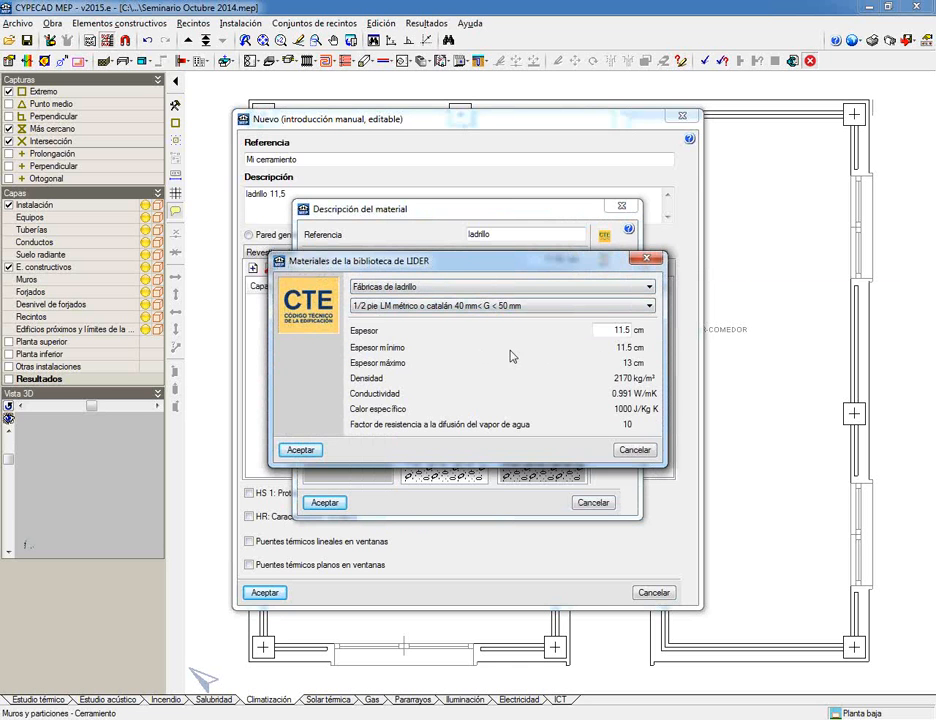
left_click_drag(535, 269, 336, 157)
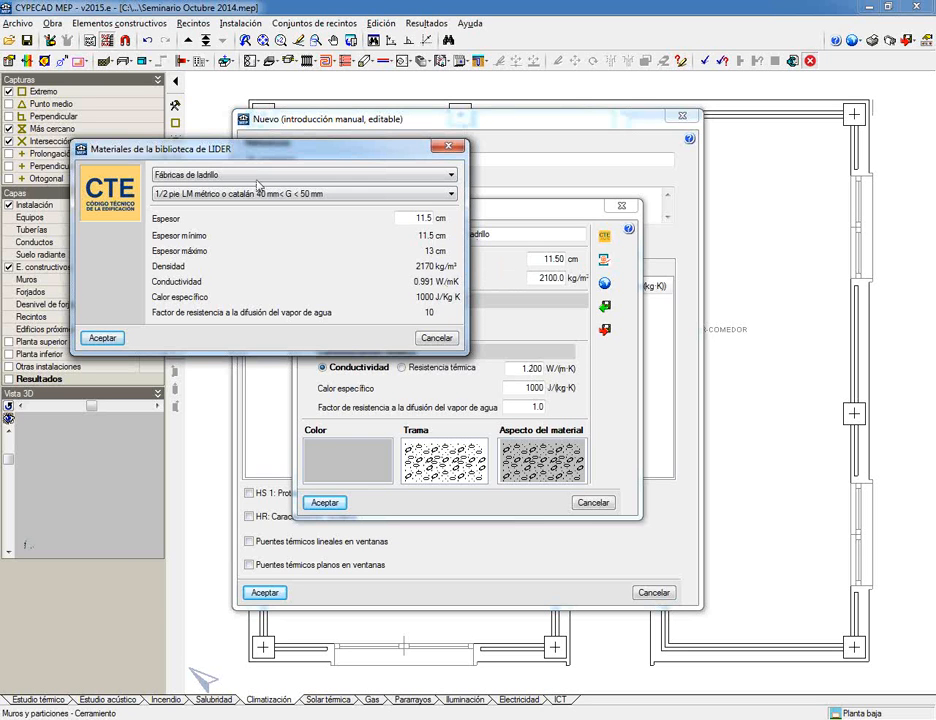
left_click(98, 337)
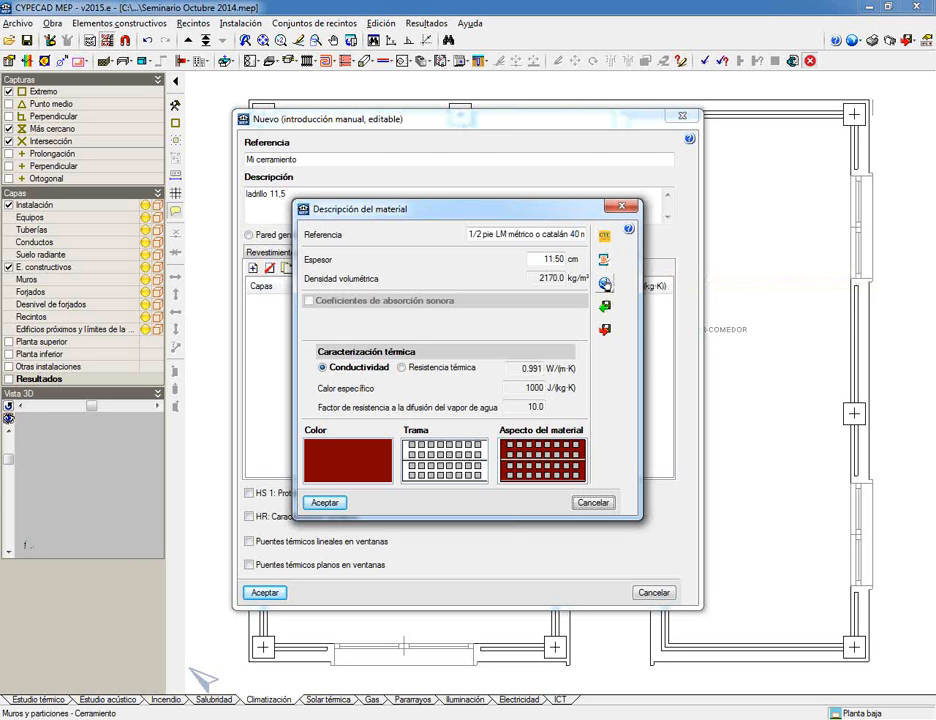
Look over the material categories of the UNE-EN ISO 10456 catalogue and leave without choosing one
left_click(605, 284)
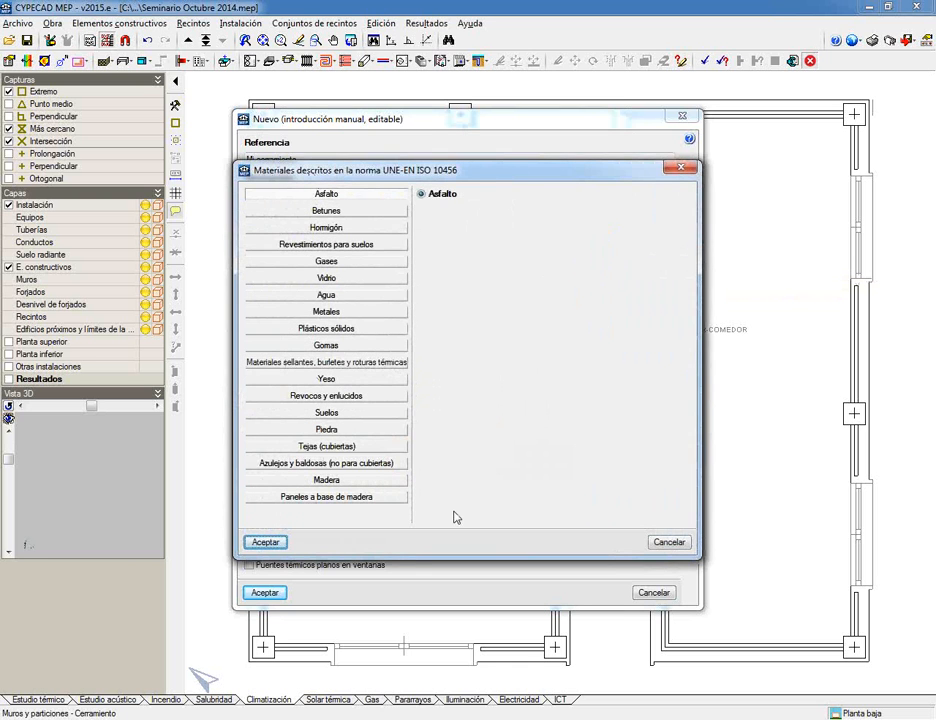
left_click(668, 543)
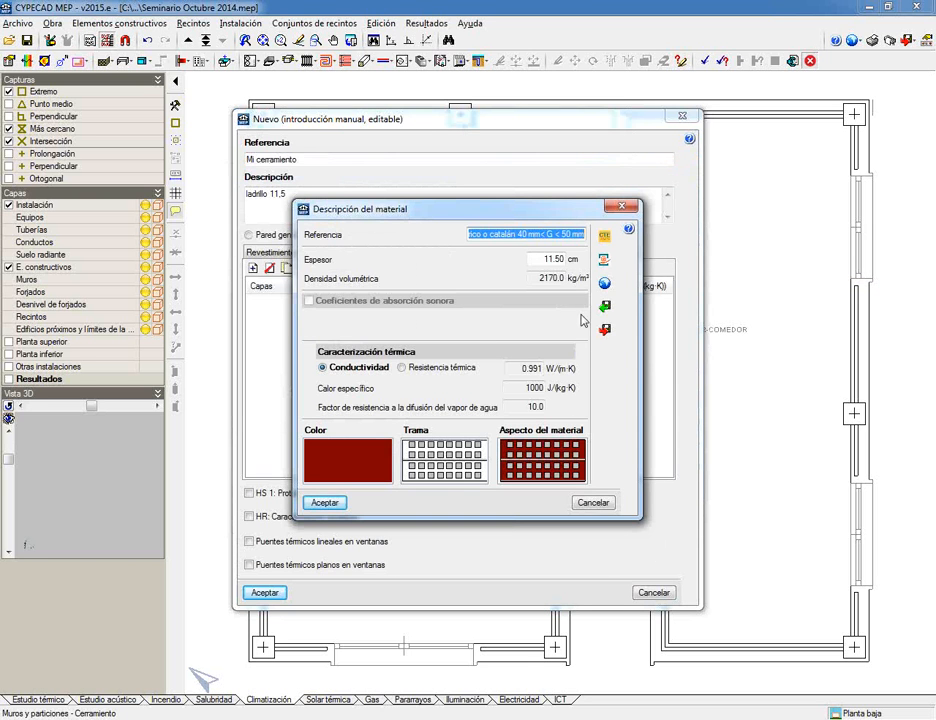
key("Tab")
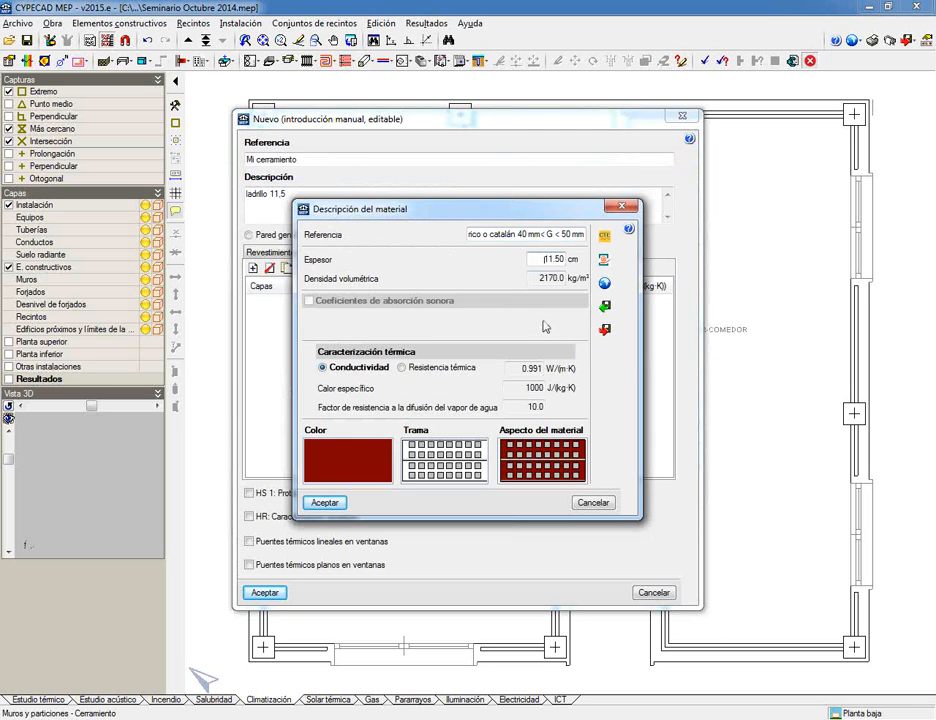
Export the brick material to a file named "mi ladrillo"
left_click(604, 331)
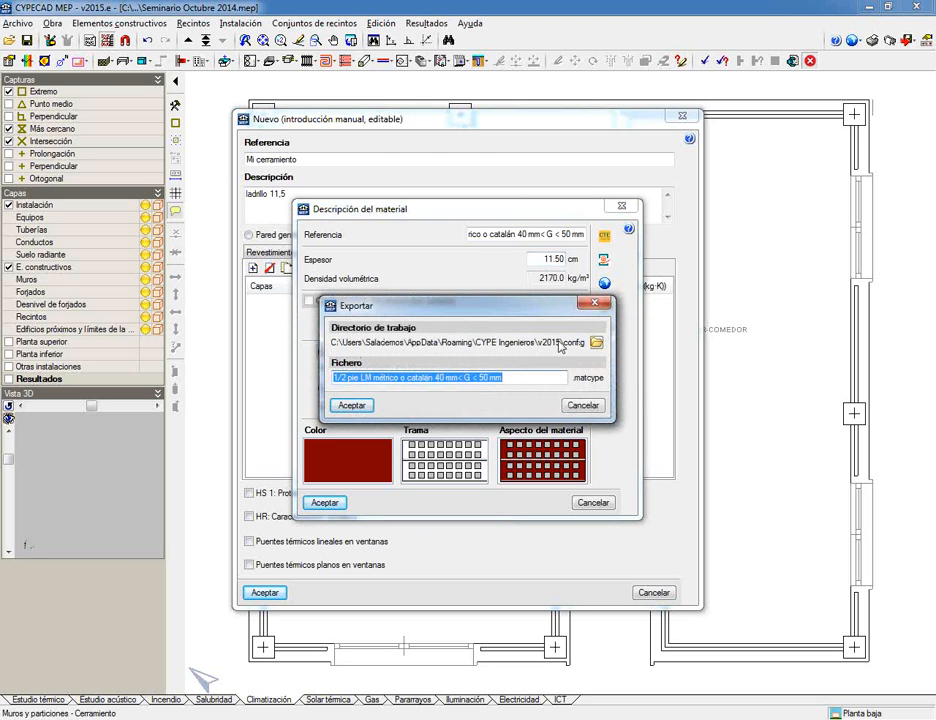
left_click(519, 378)
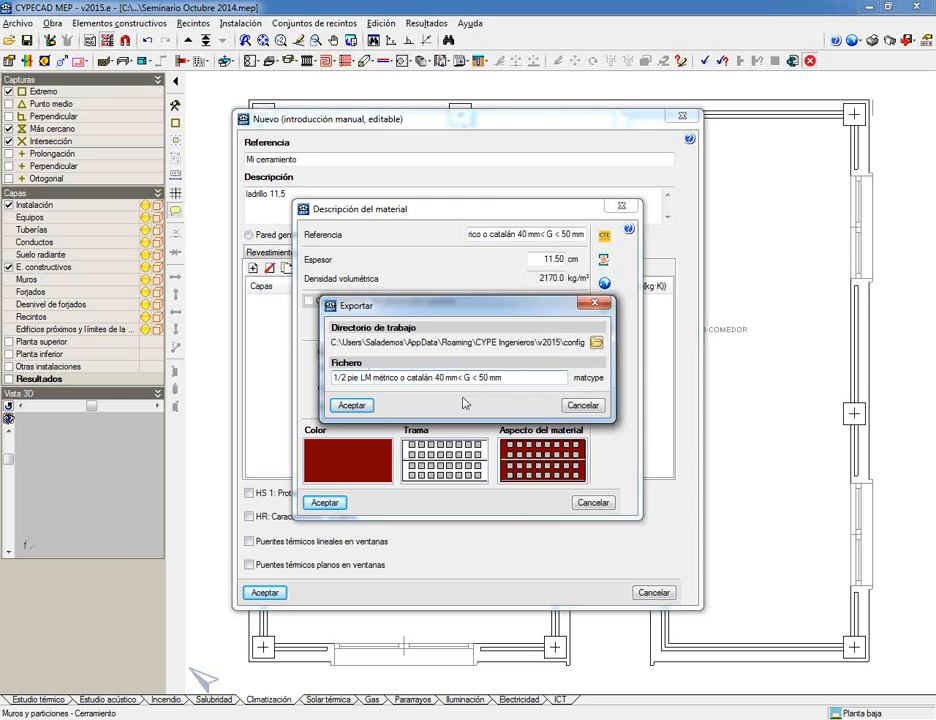
left_click(347, 405)
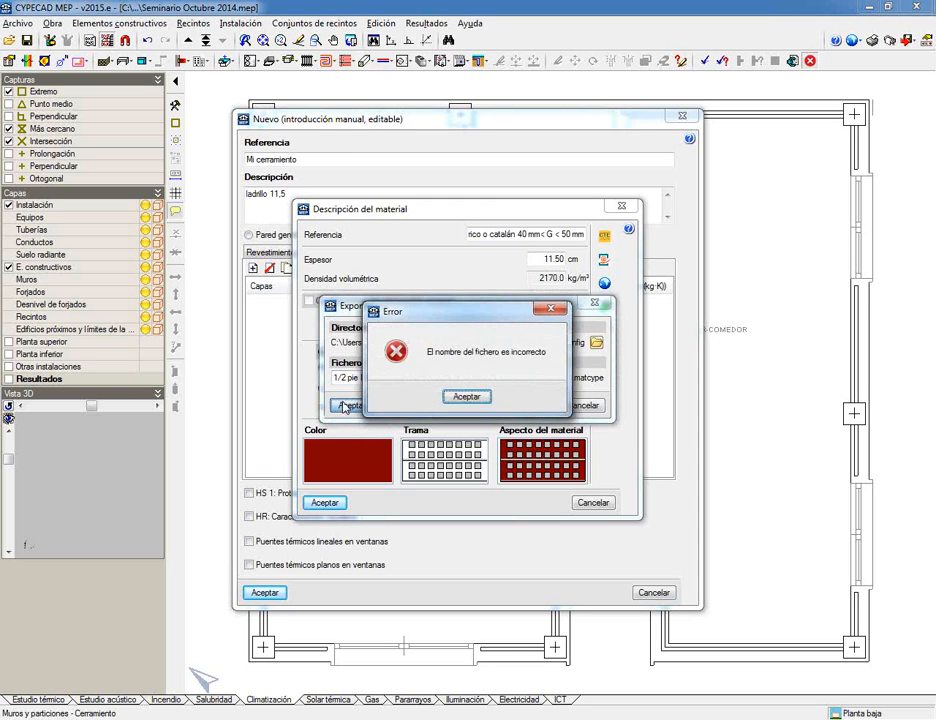
left_click(466, 396)
left_click_drag(512, 378, 243, 385)
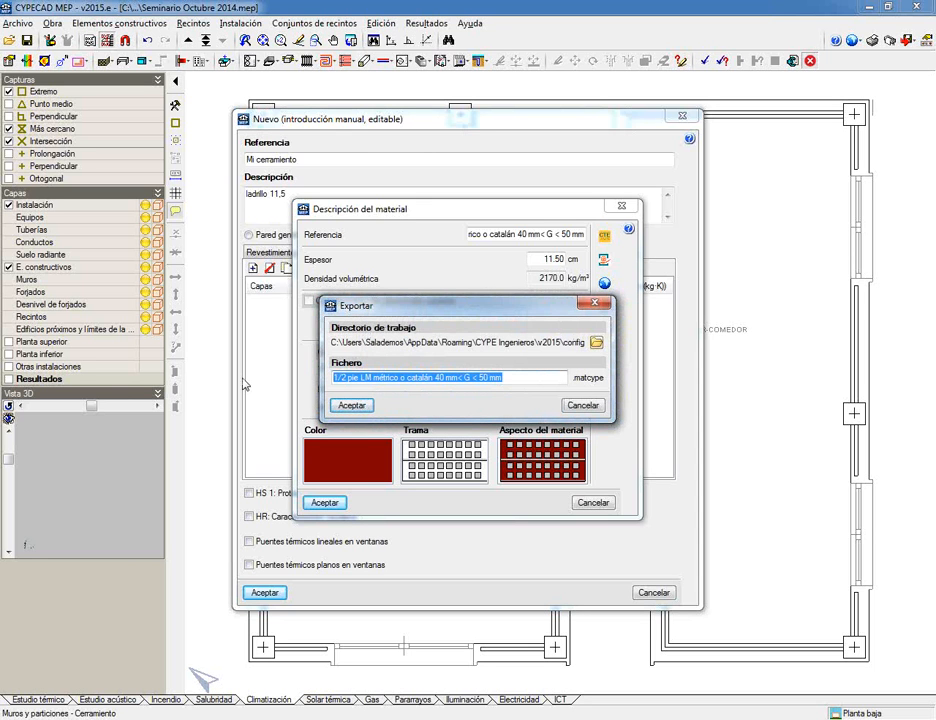
type("mi ladrillo")
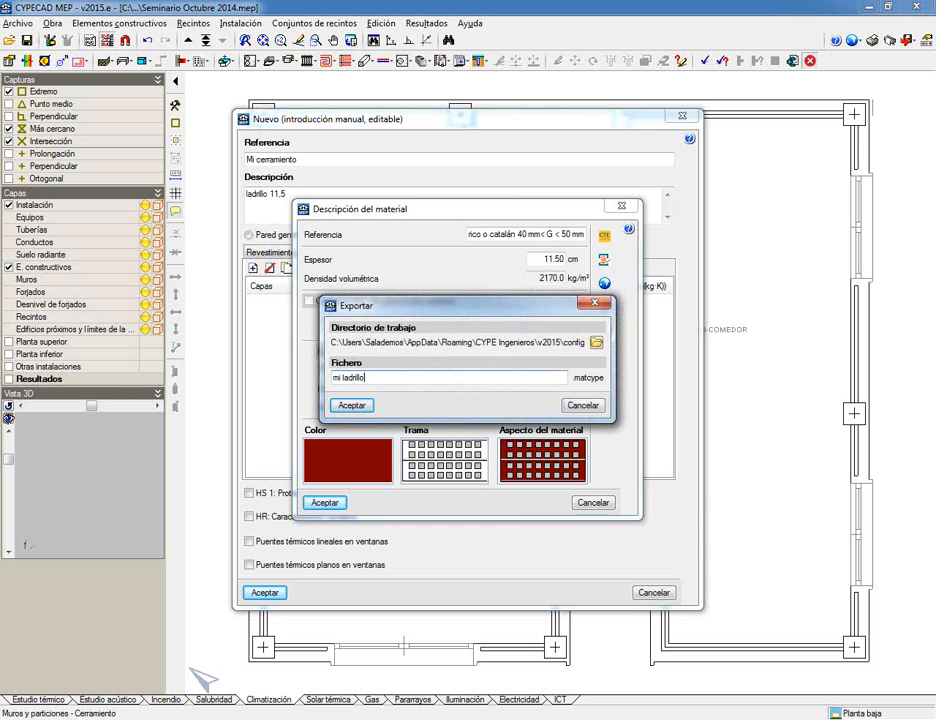
left_click(345, 405)
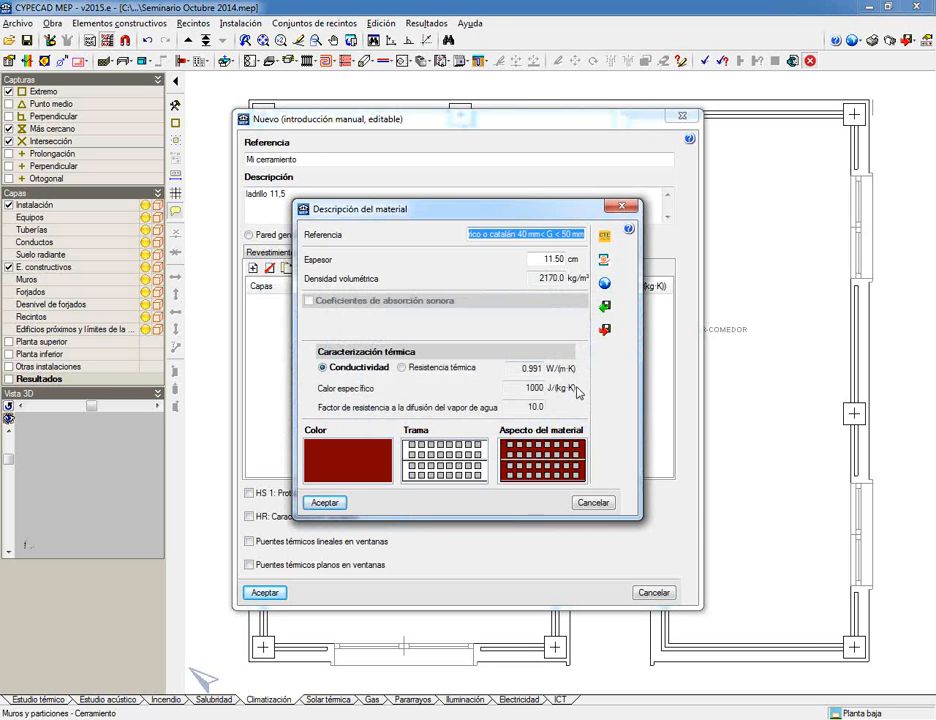
Import the material from mi ladrillo.matcype into the layer and accept both the layer and the wall type
left_click(605, 308)
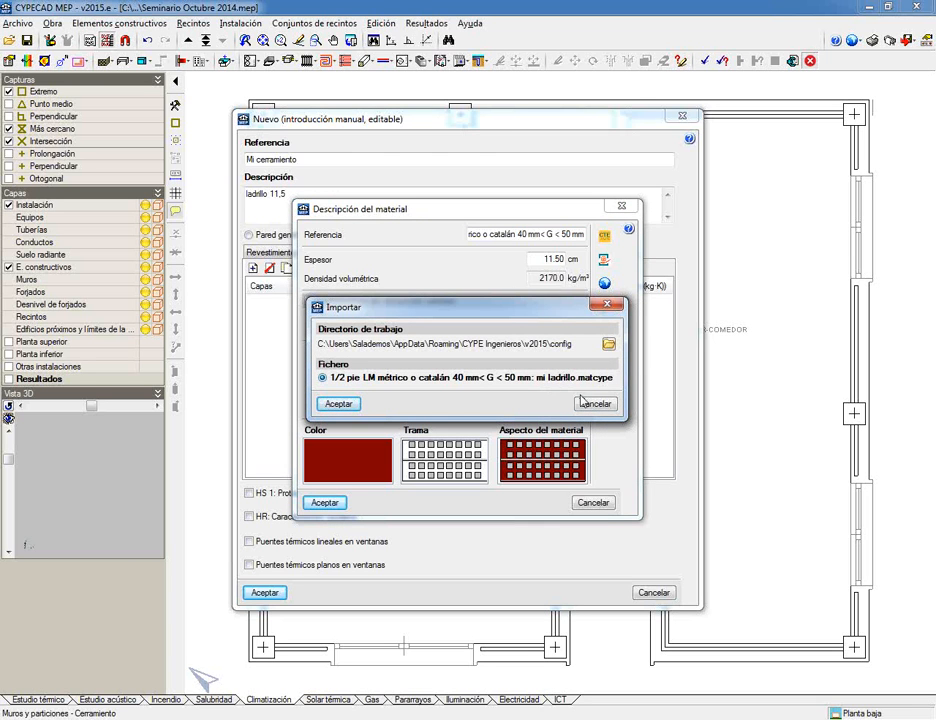
left_click(338, 403)
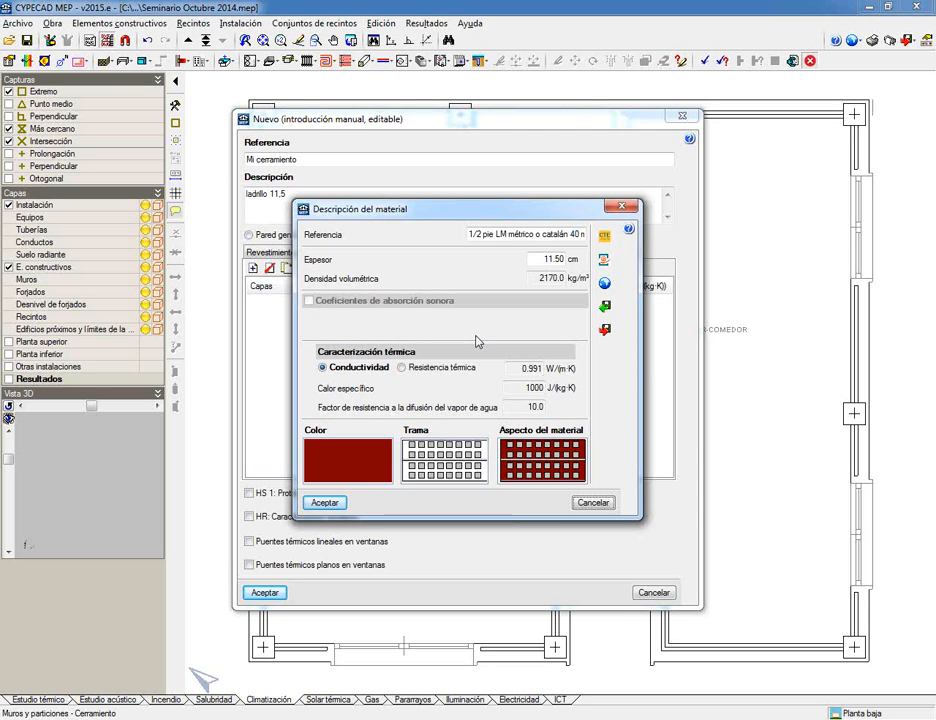
left_click(326, 502)
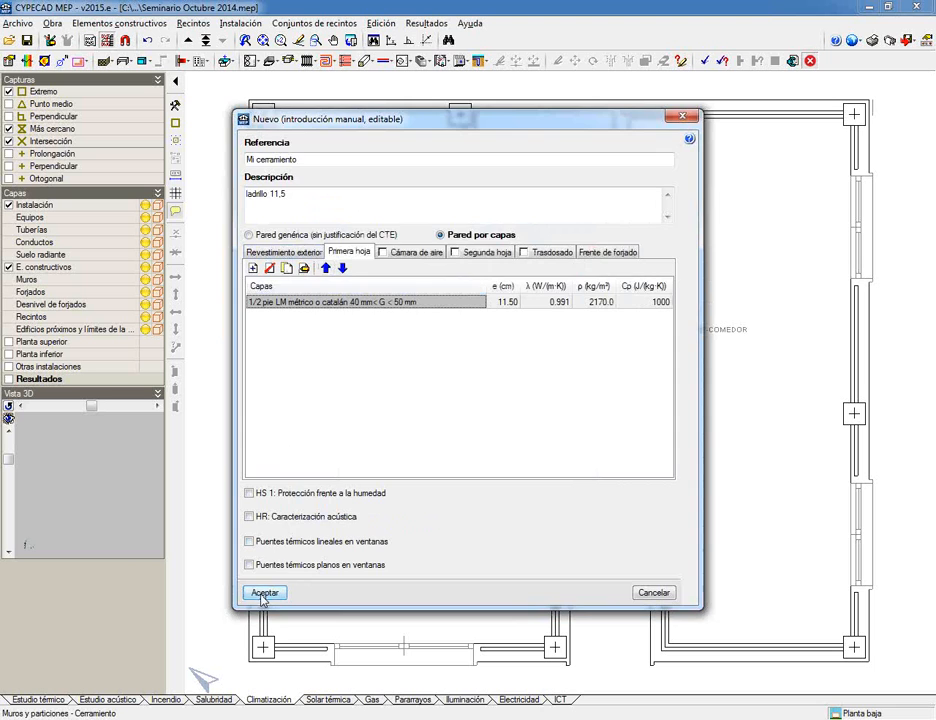
left_click(264, 593)
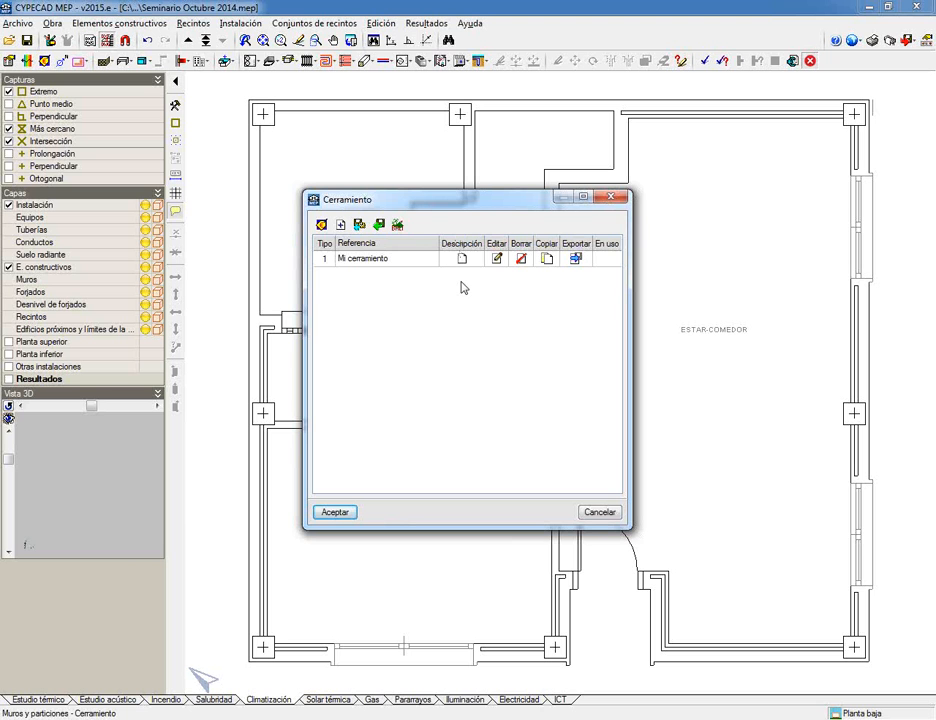
Duplicate Mi cerramiento, naming the copy "Mi cerramiento + aislante" with description "ladrillo 11,5 + 3 cm lana mineral"
left_click(546, 259)
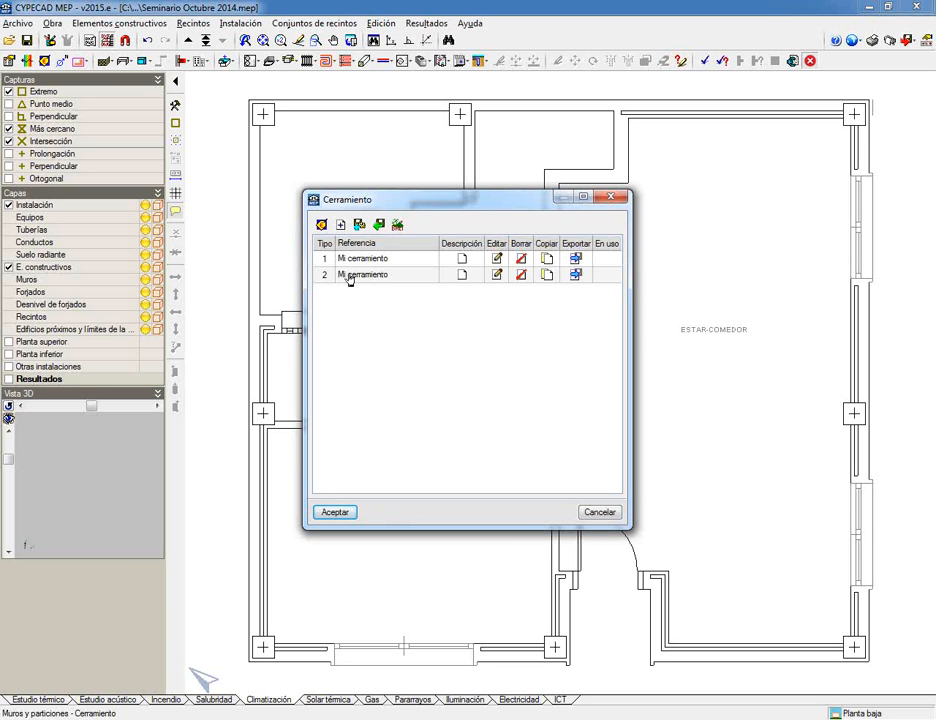
left_click(497, 275)
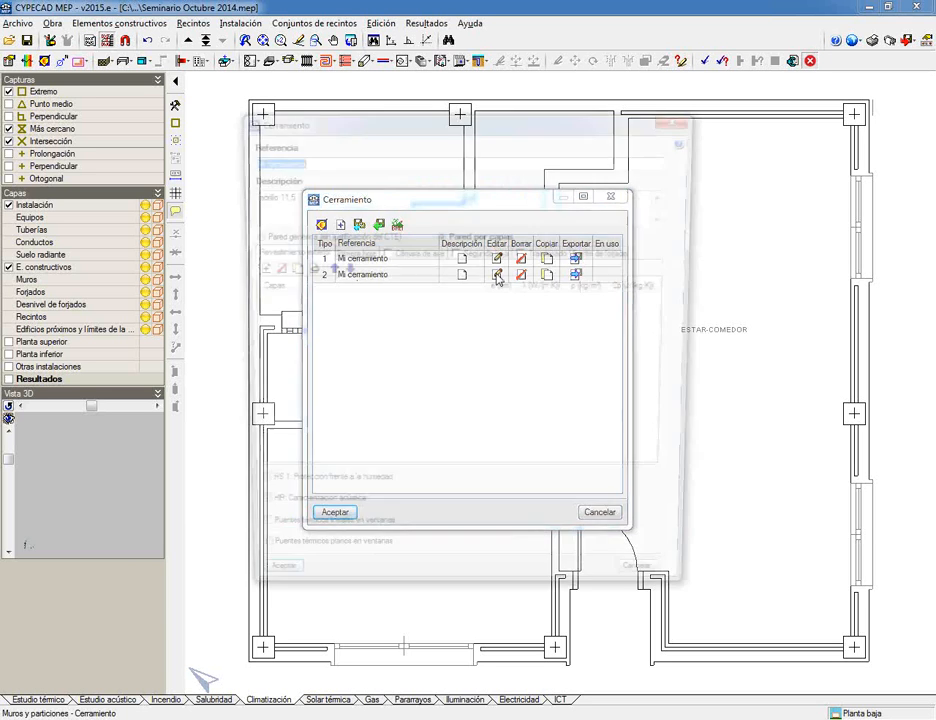
left_click(313, 156)
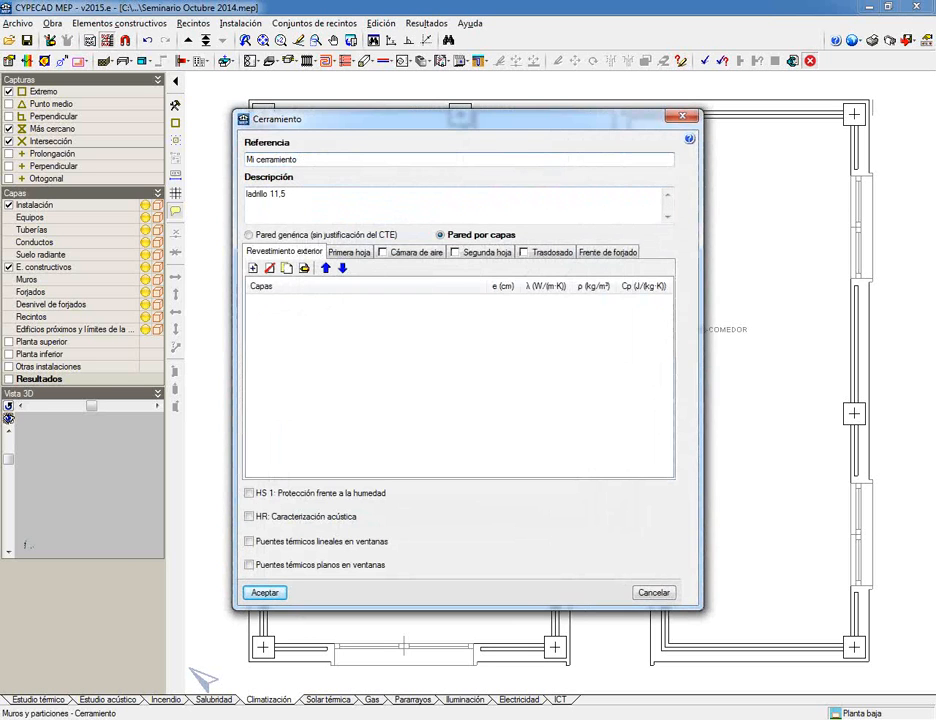
type("+ aislante")
left_click(301, 196)
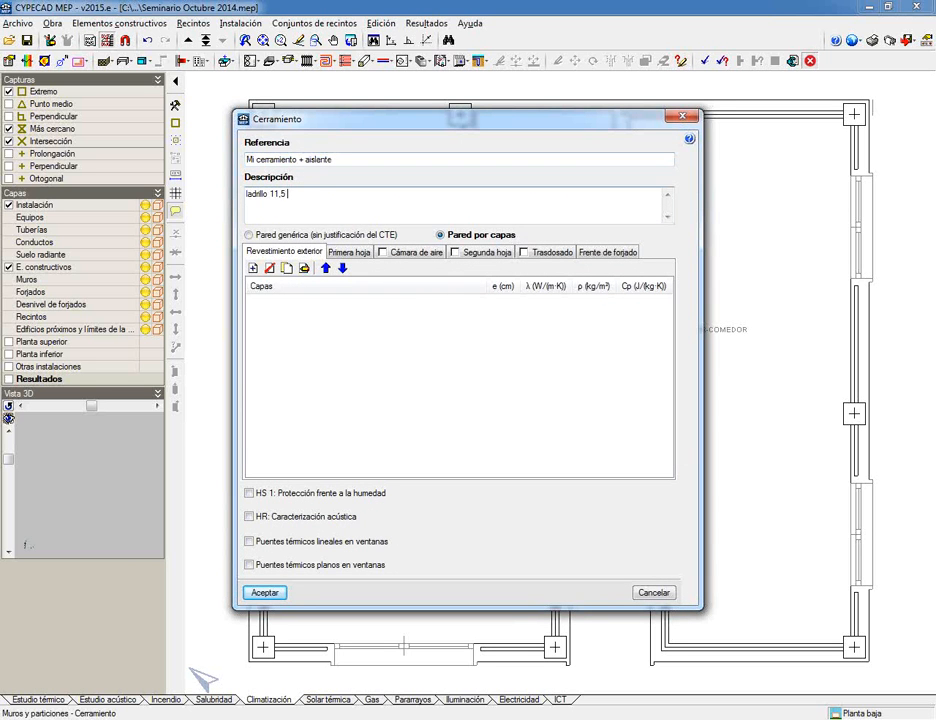
type("+ 3 cm lana mineral")
Add a 3 cm MW Lana mineral [0.031 W/[mK]] layer from the LIDER library to the wall's first leaf and accept the wall type
left_click(340, 253)
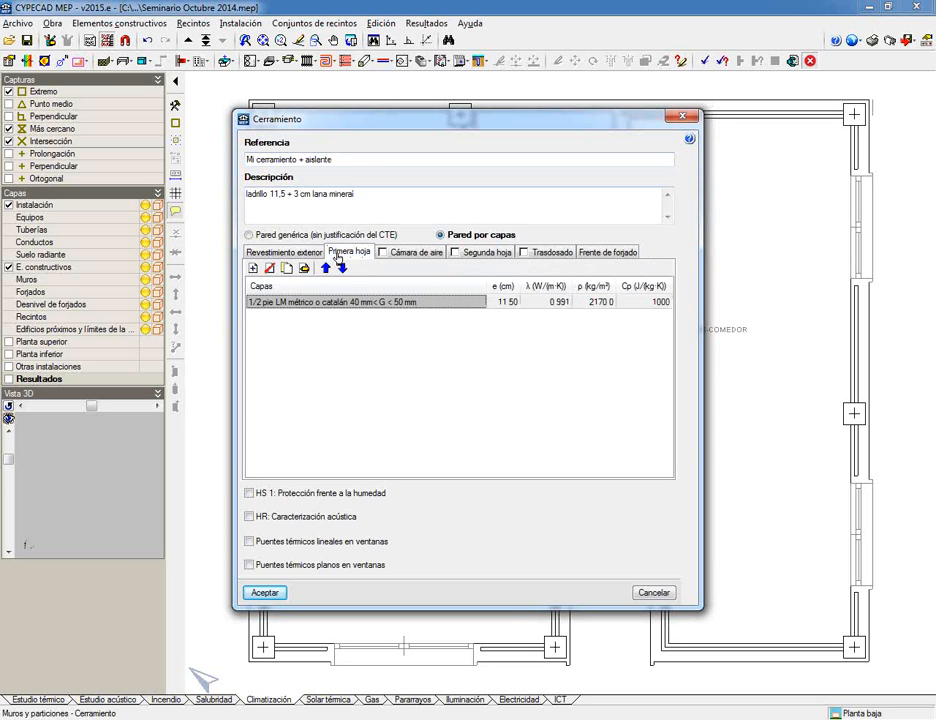
left_click(253, 268)
left_click(606, 282)
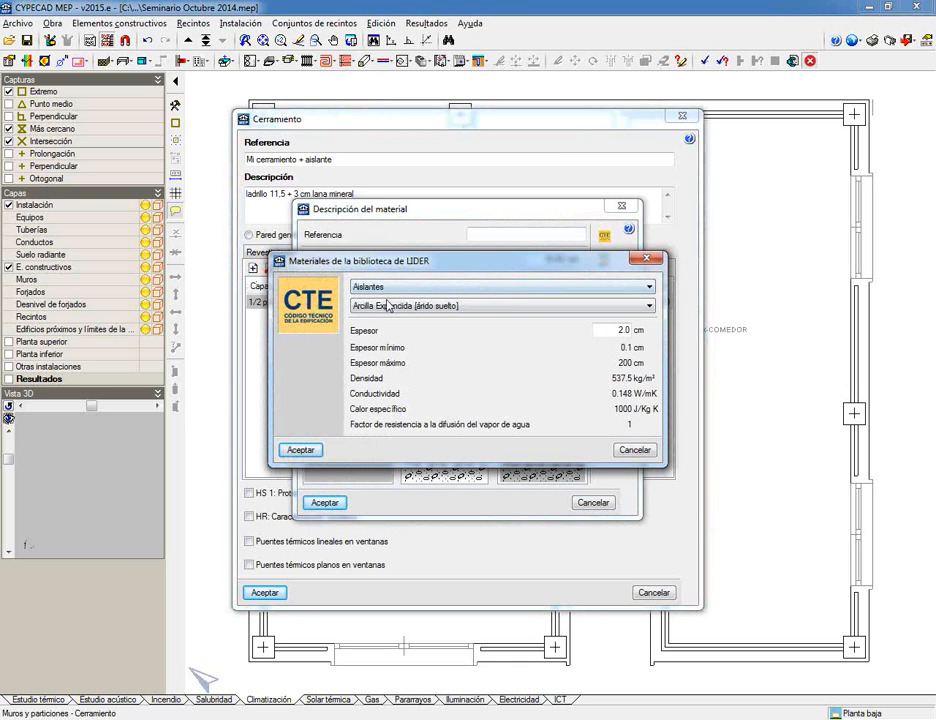
left_click(381, 307)
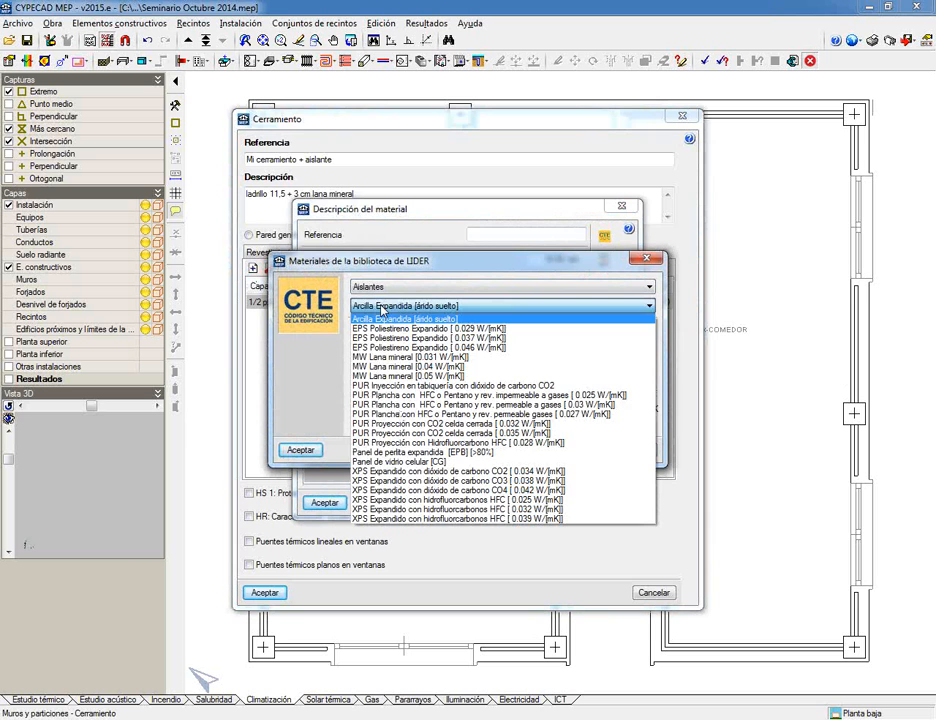
left_click(390, 356)
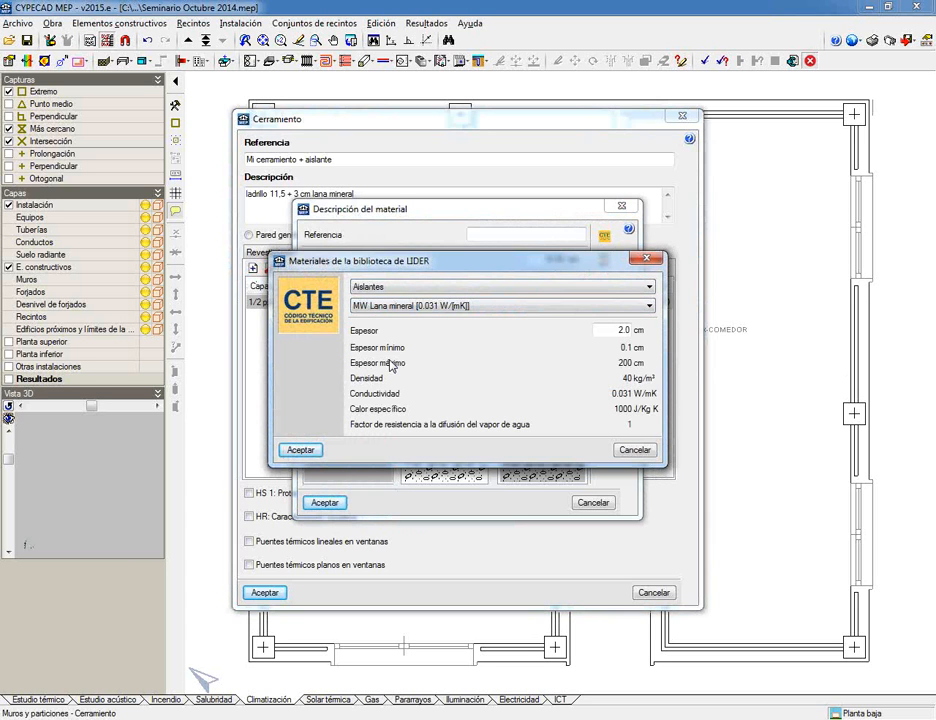
double_click(620, 330)
type("3")
key("Tab")
left_click(299, 450)
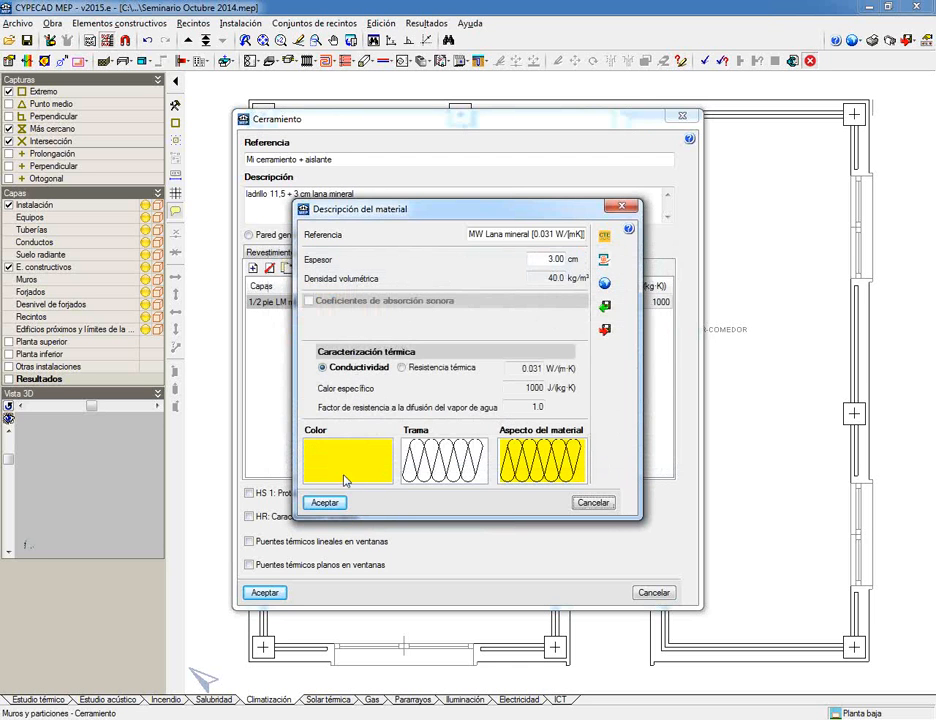
left_click(382, 559)
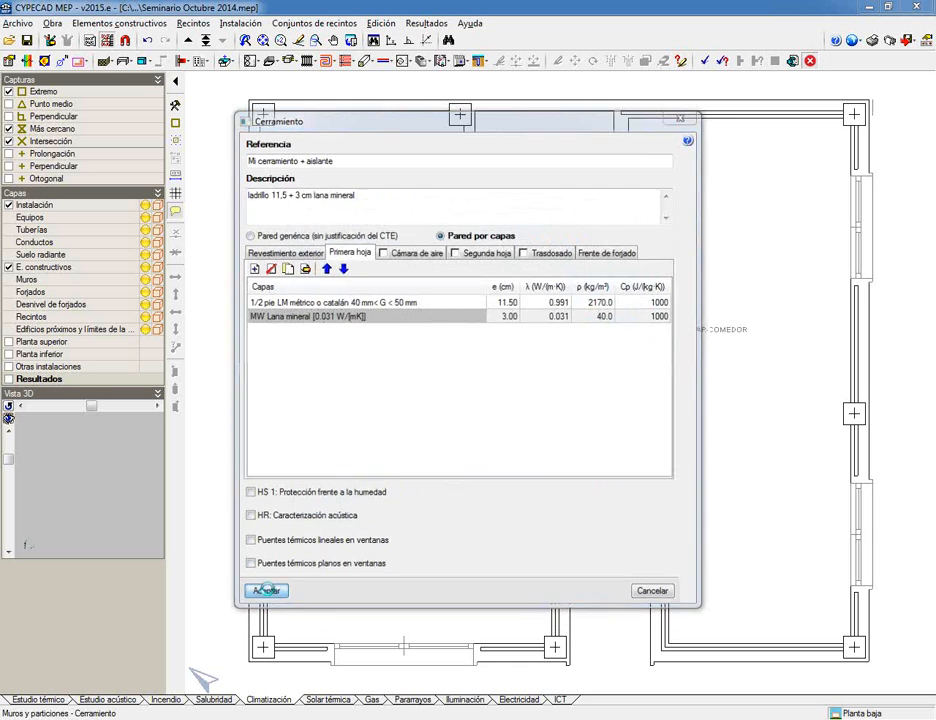
left_click(268, 592)
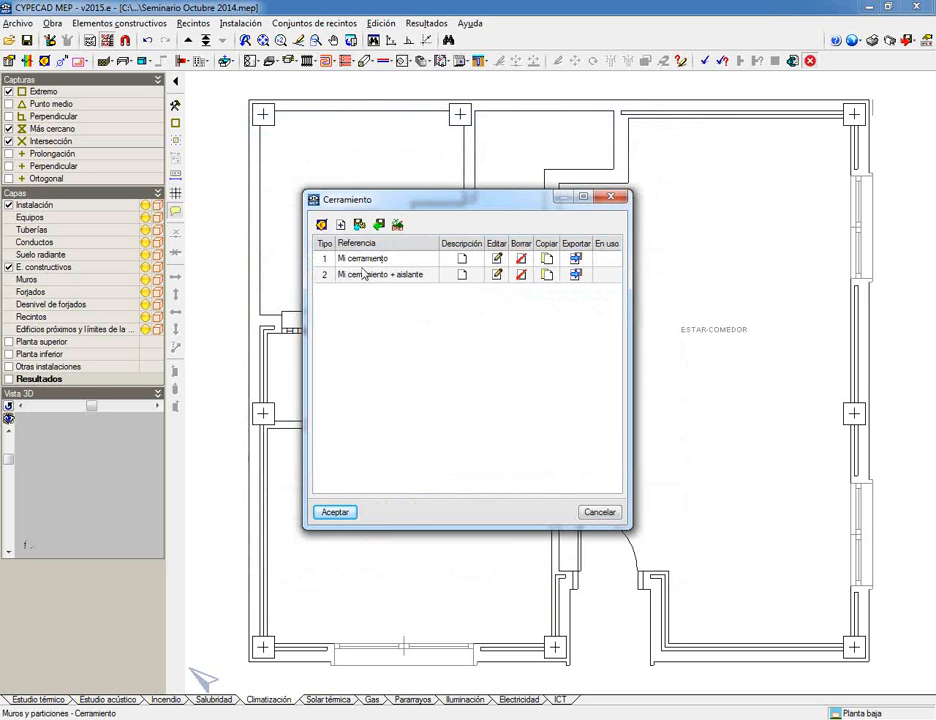
Export Mi cerramiento + aislante to a file named "Mi cerramiento", declining its inclusion in new projects, and check the importable files without importing
left_click(576, 278)
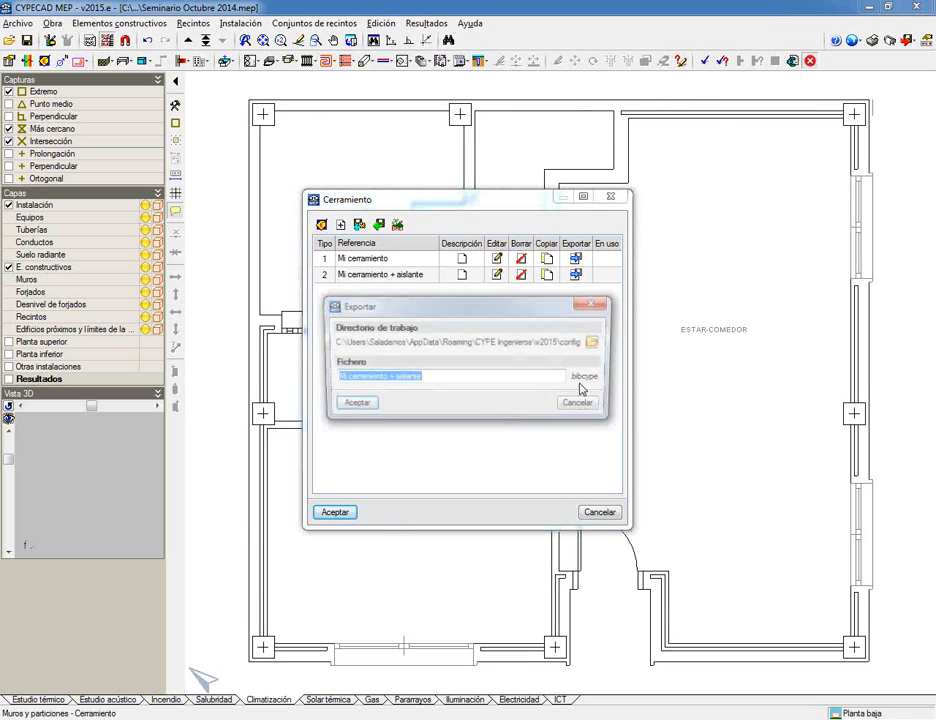
left_click(343, 377)
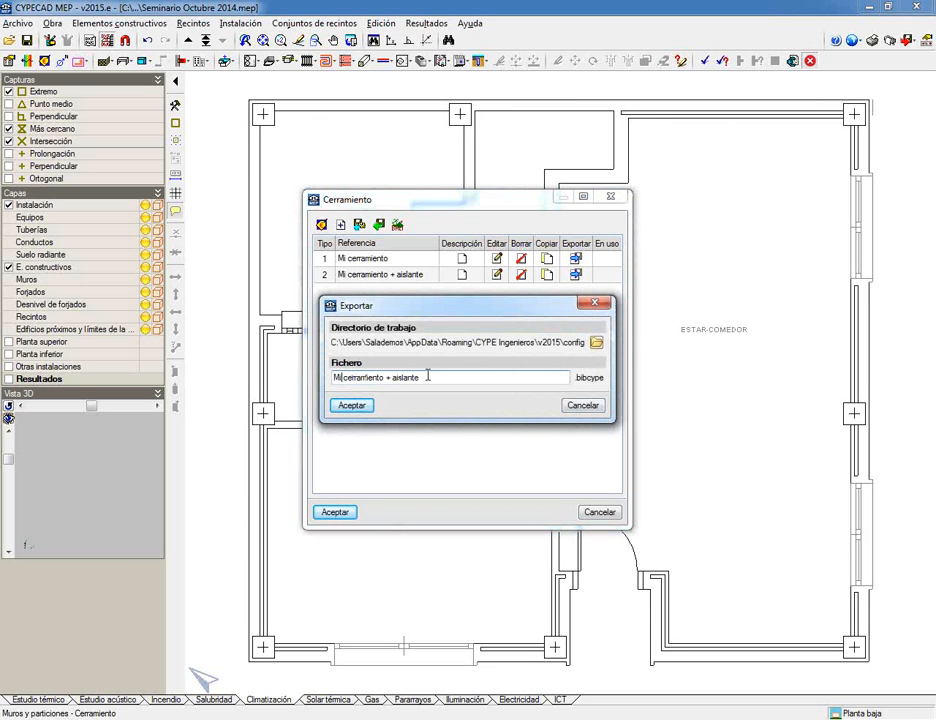
left_click_drag(429, 377, 274, 376)
left_click(434, 378)
left_click_drag(426, 377, 388, 377)
key("BackSpace")
left_click(366, 405)
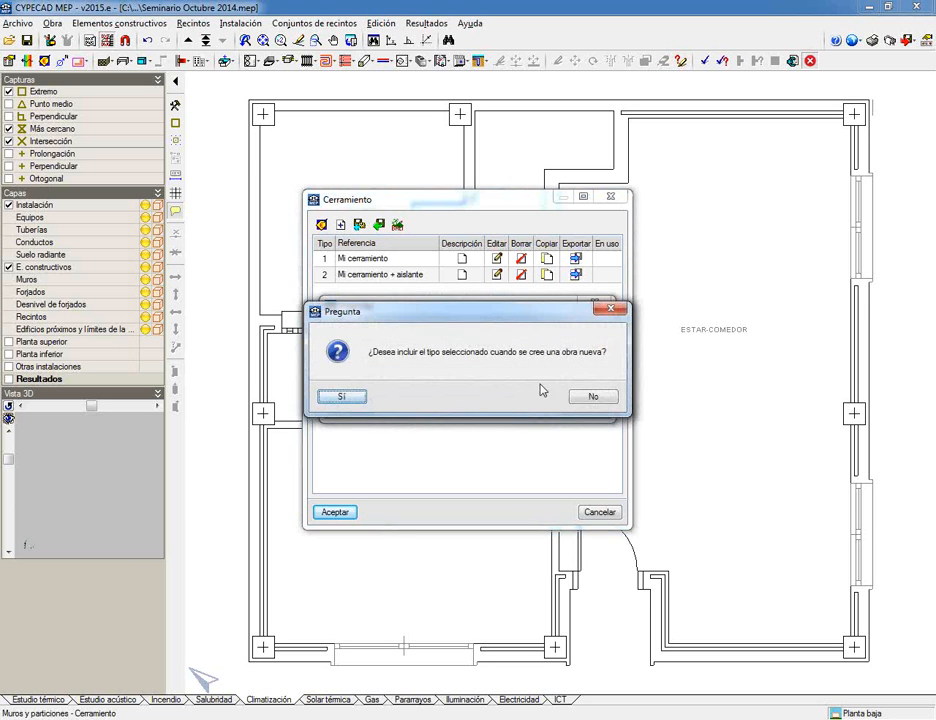
left_click(592, 399)
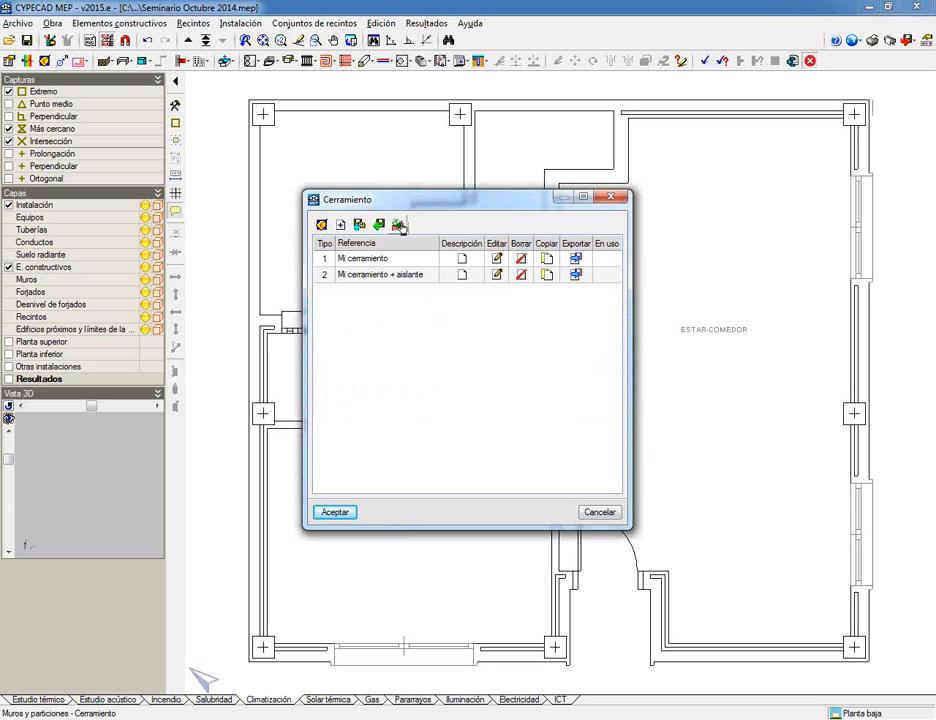
left_click(379, 226)
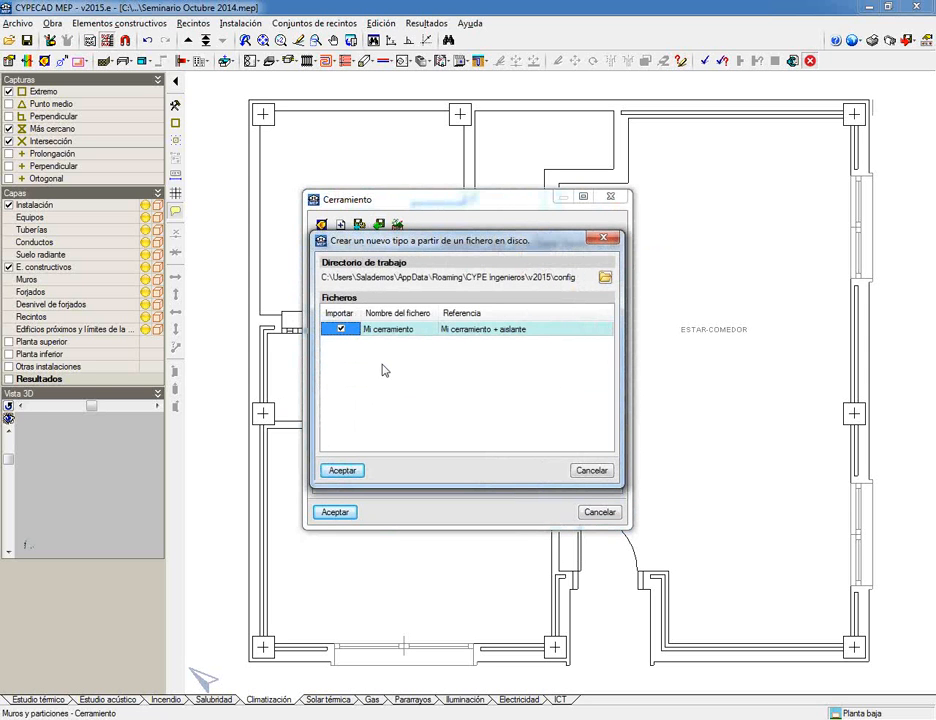
left_click(588, 471)
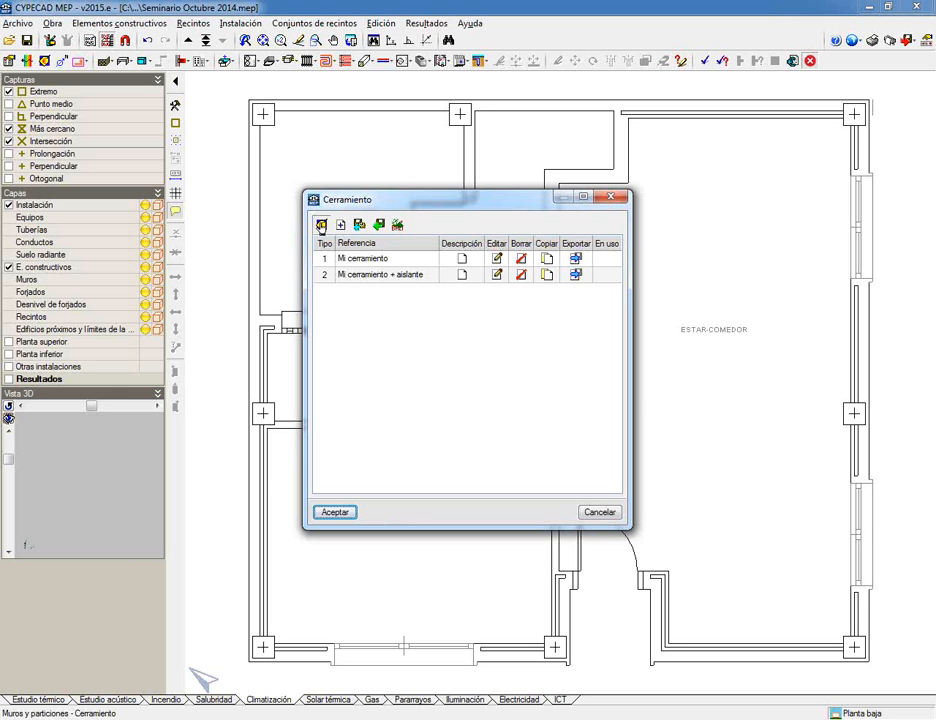
Start a wall type from the Generador de Precios, compare façade families, and open the two-leaf Fachada cara vista without ventilated cavity for editing
left_click(321, 225)
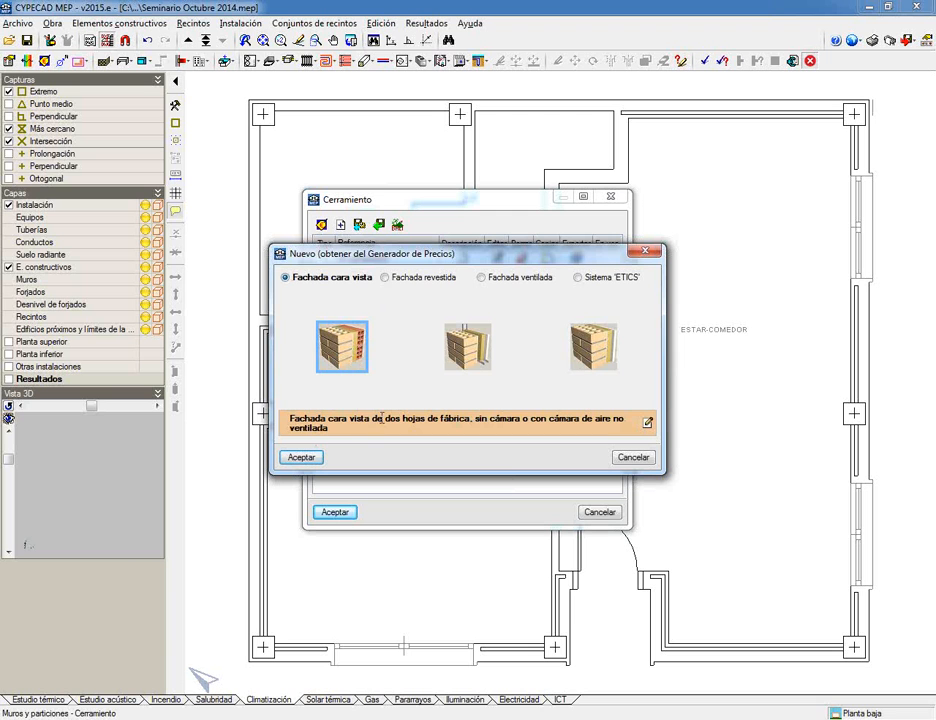
left_click(463, 343)
left_click(578, 348)
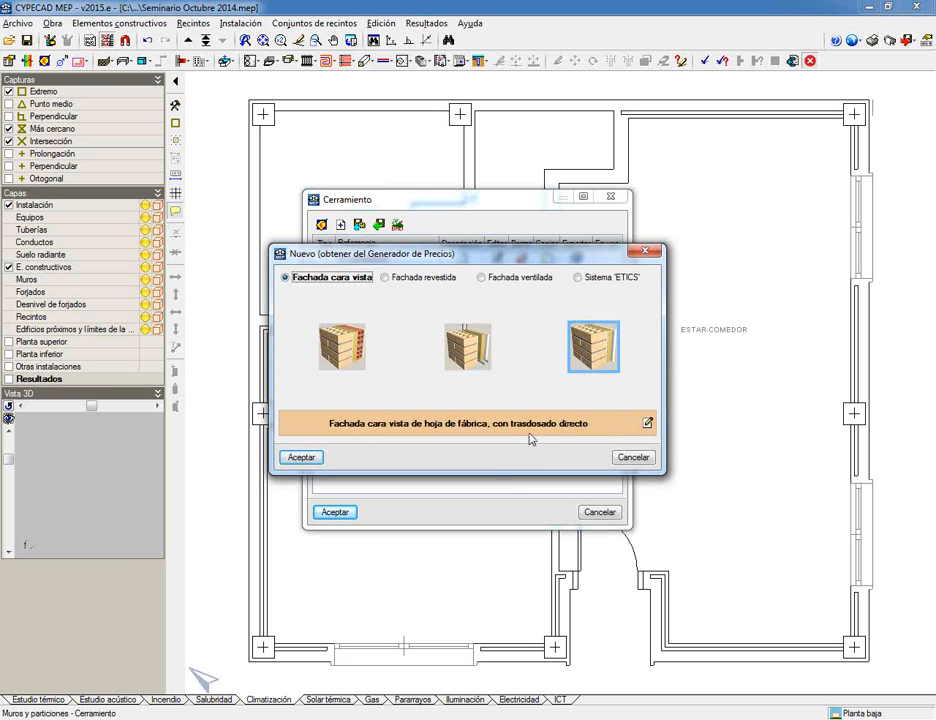
left_click(330, 360)
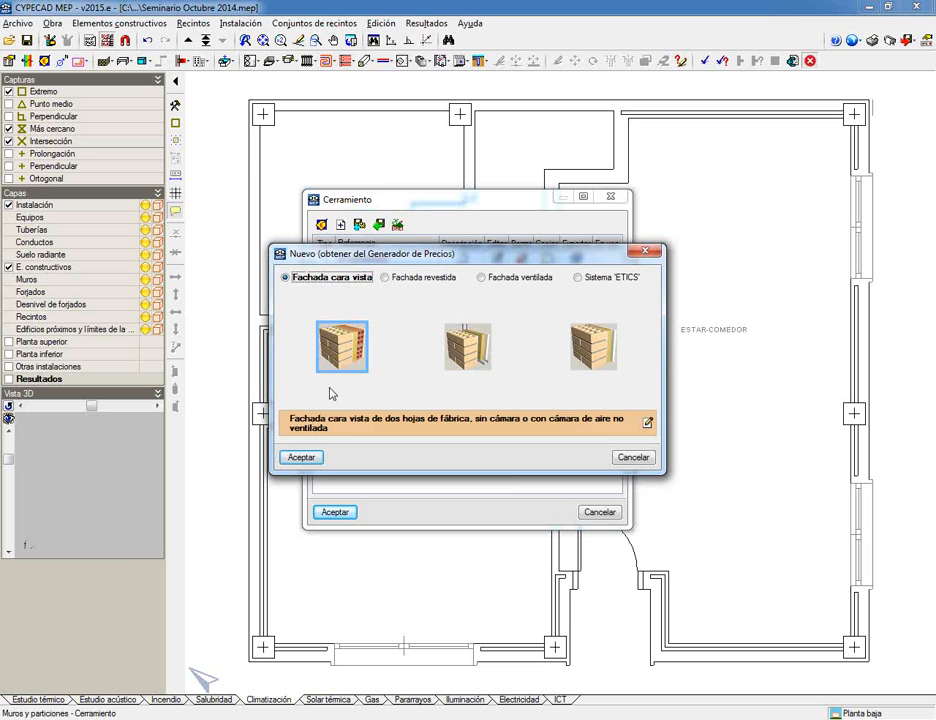
left_click(388, 277)
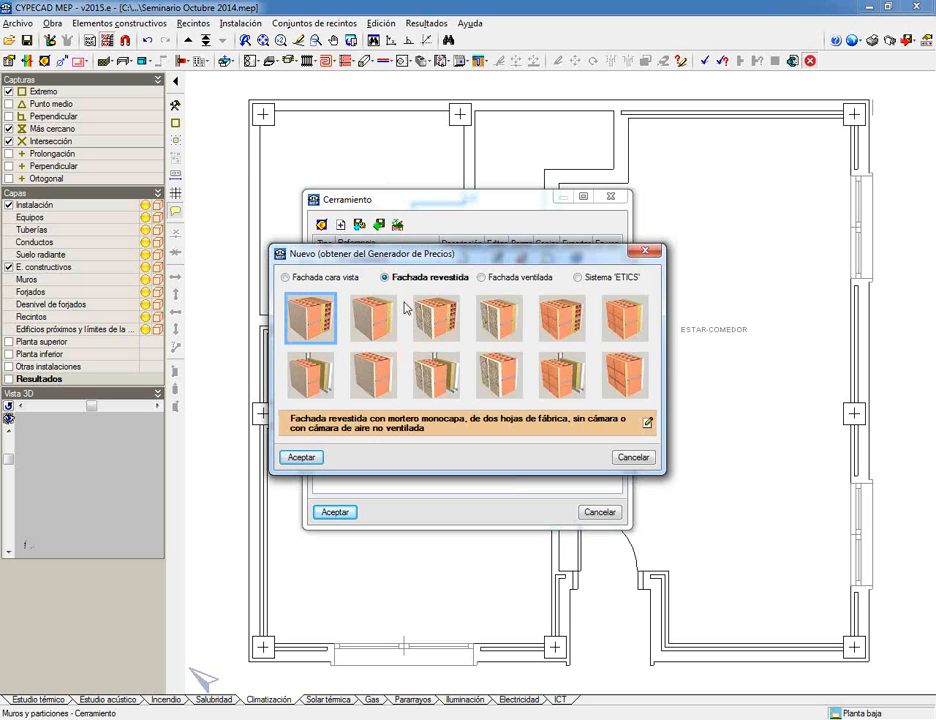
left_click(485, 277)
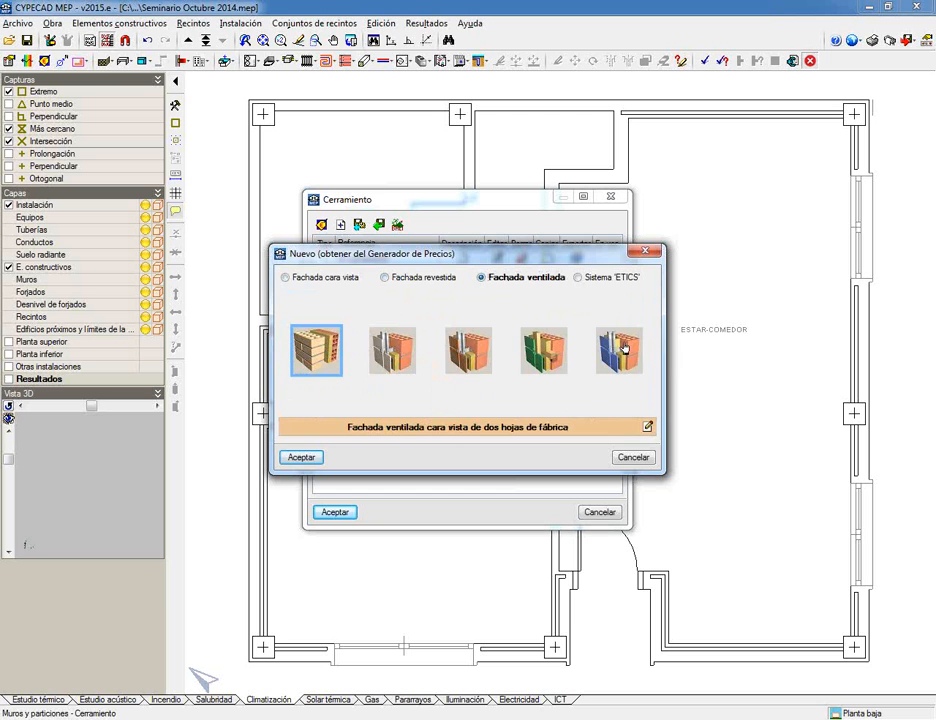
left_click(305, 277)
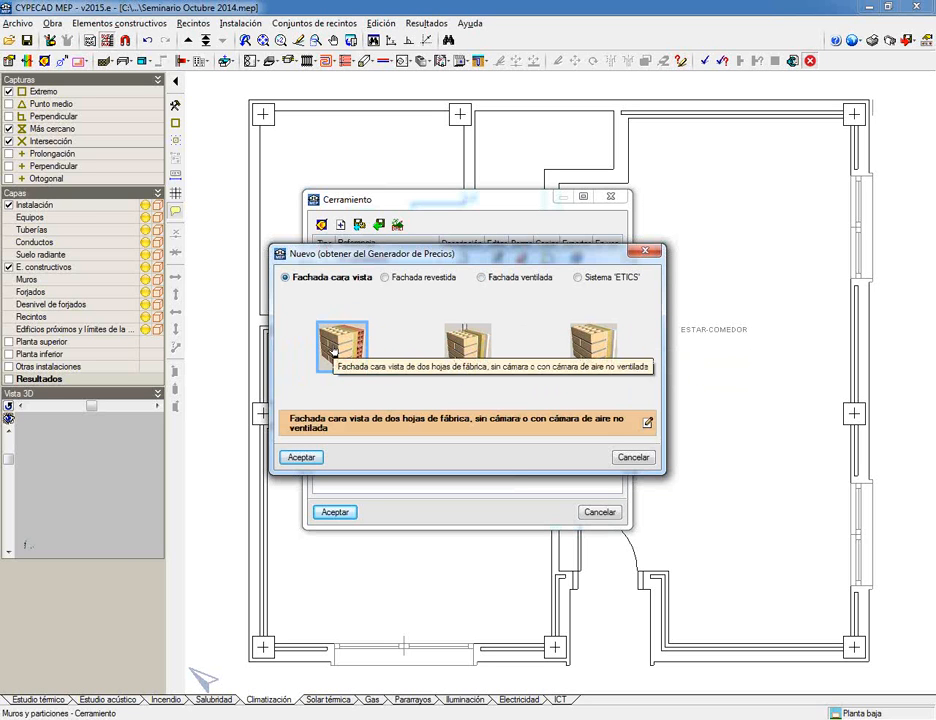
left_click(646, 424)
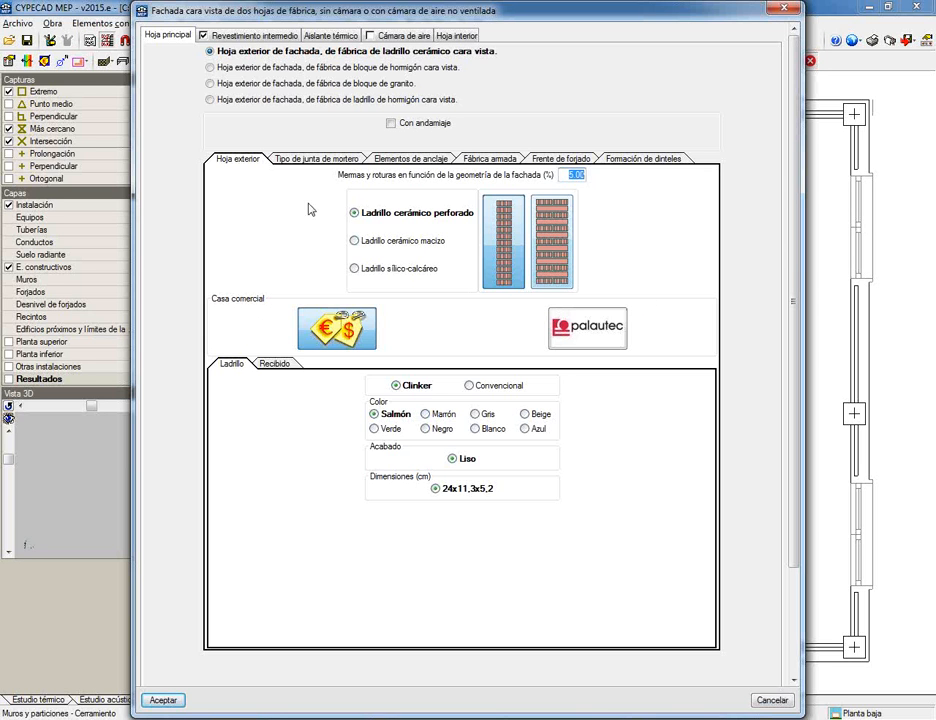
Compare the main leaf's concrete brick, granite block and concrete block options, returning to ladrillo cerámico cara vista
left_click(166, 33)
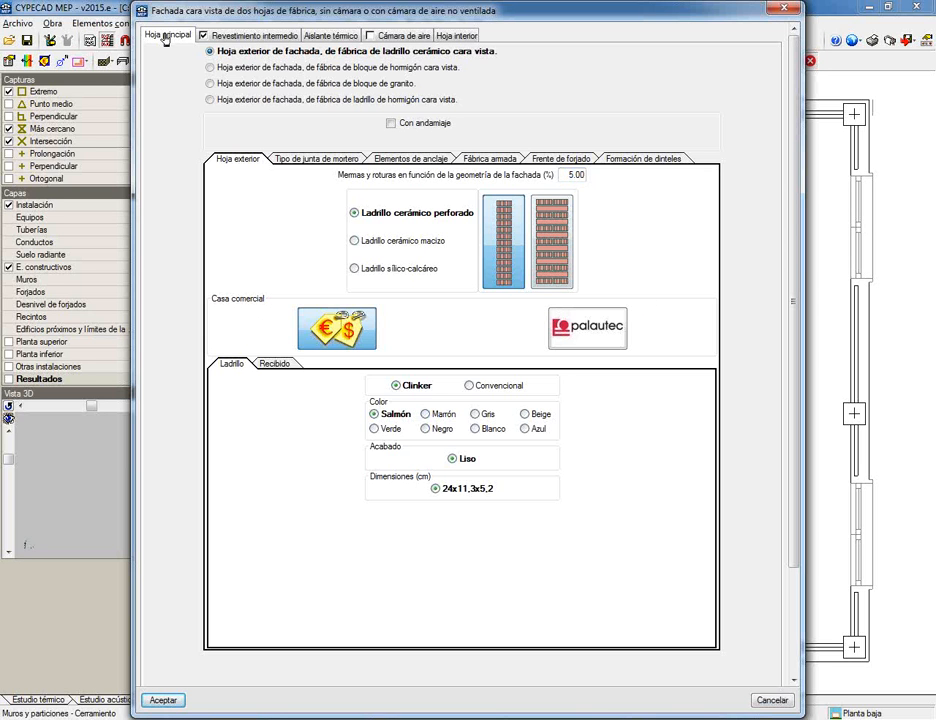
left_click(218, 101)
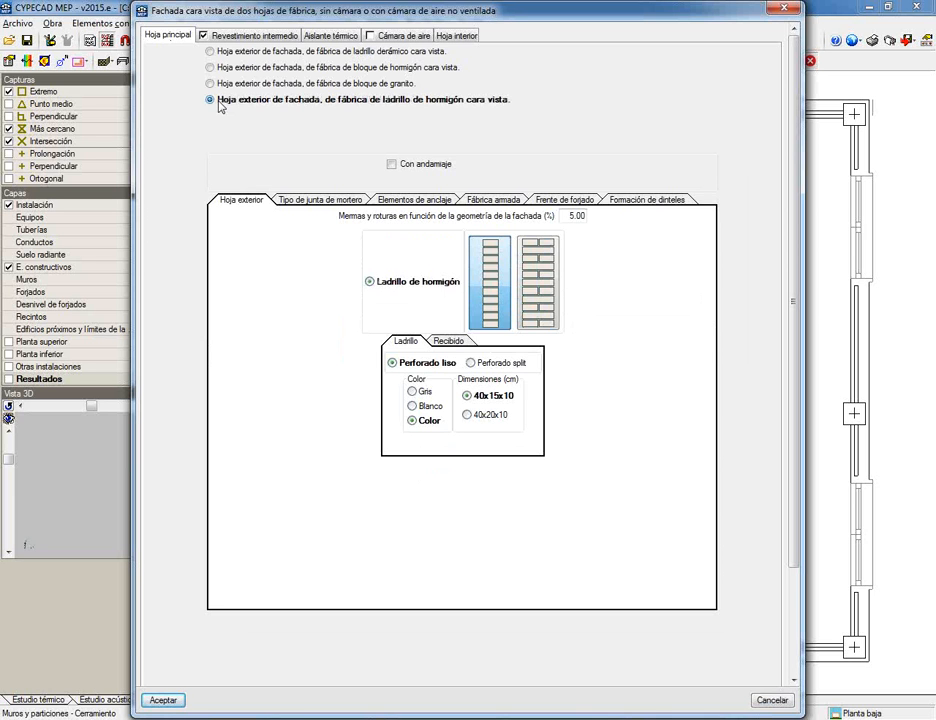
left_click(219, 84)
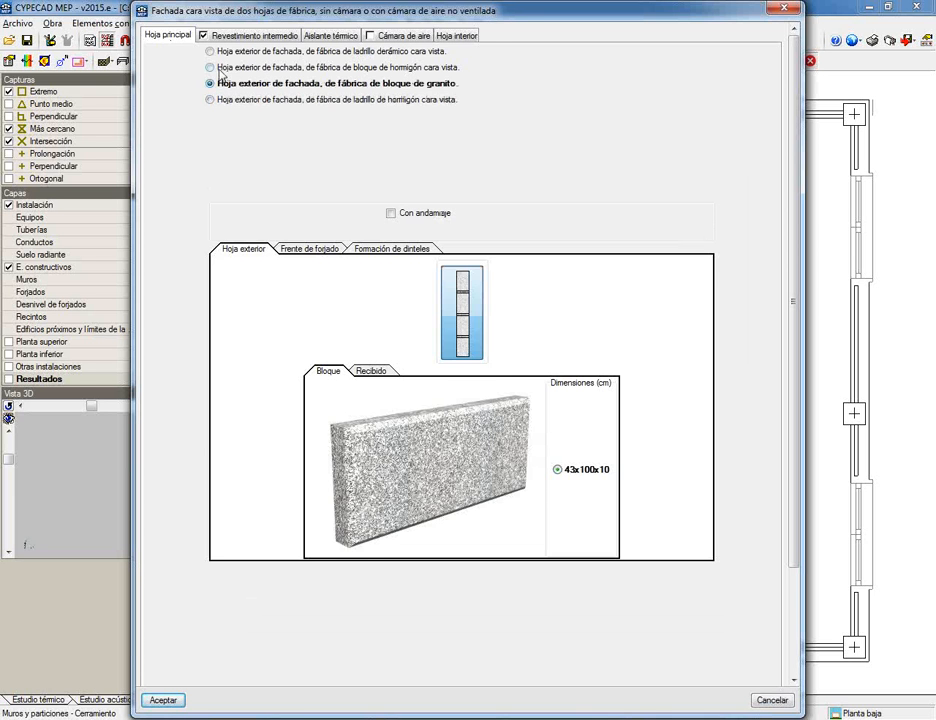
left_click(220, 69)
left_click(212, 51)
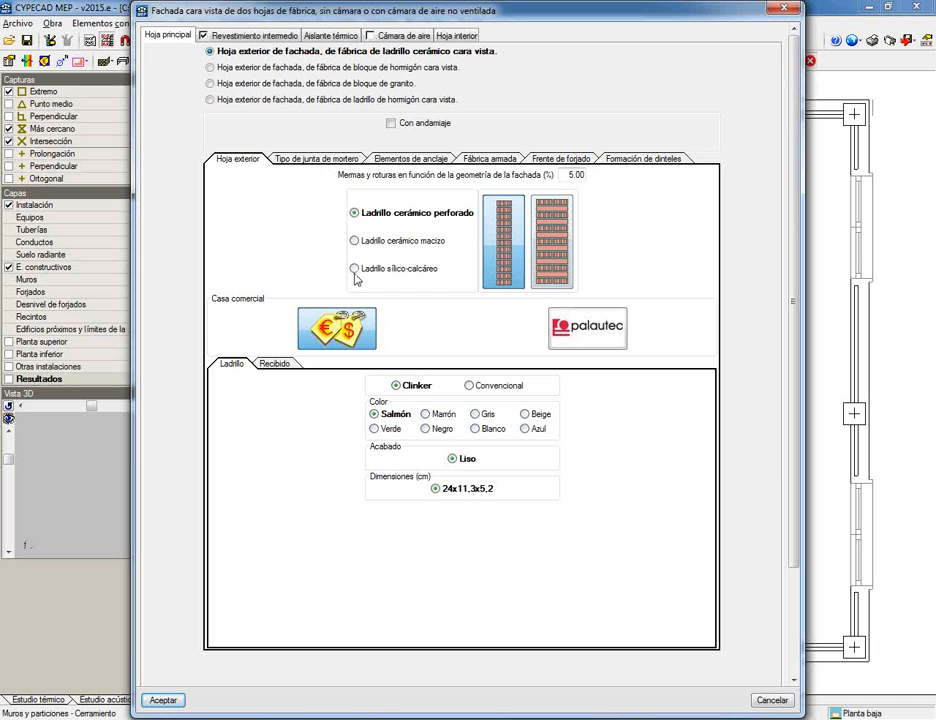
Enable the anchoring system and the bed-joint reinforcement for the main leaf, reviewing its mortar joint, slab front and lintel options
left_click(296, 160)
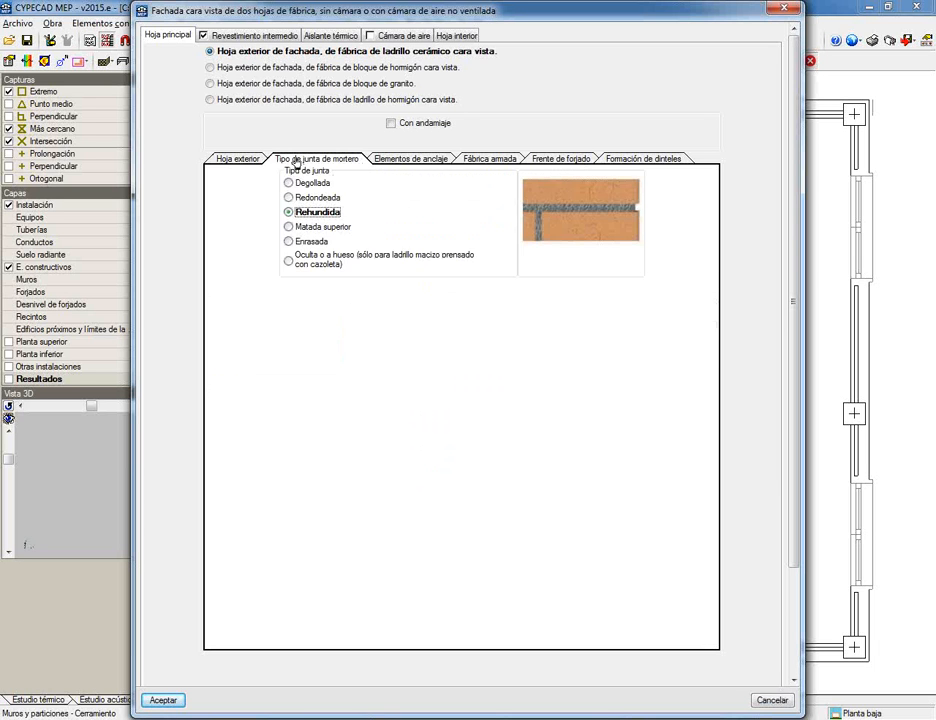
left_click(430, 160)
left_click(317, 173)
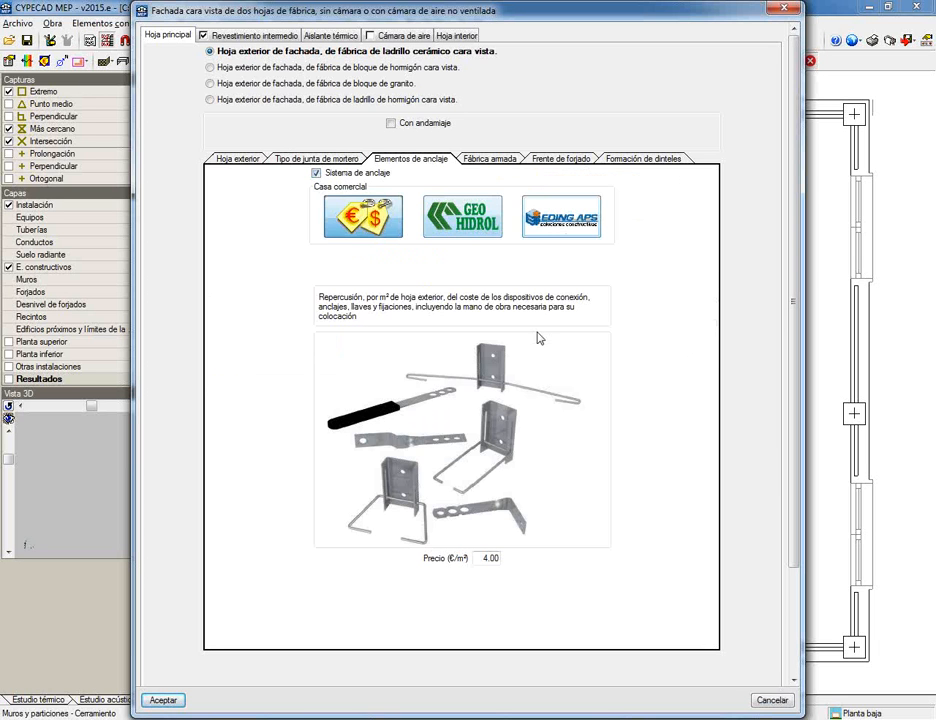
left_click(489, 159)
left_click(247, 173)
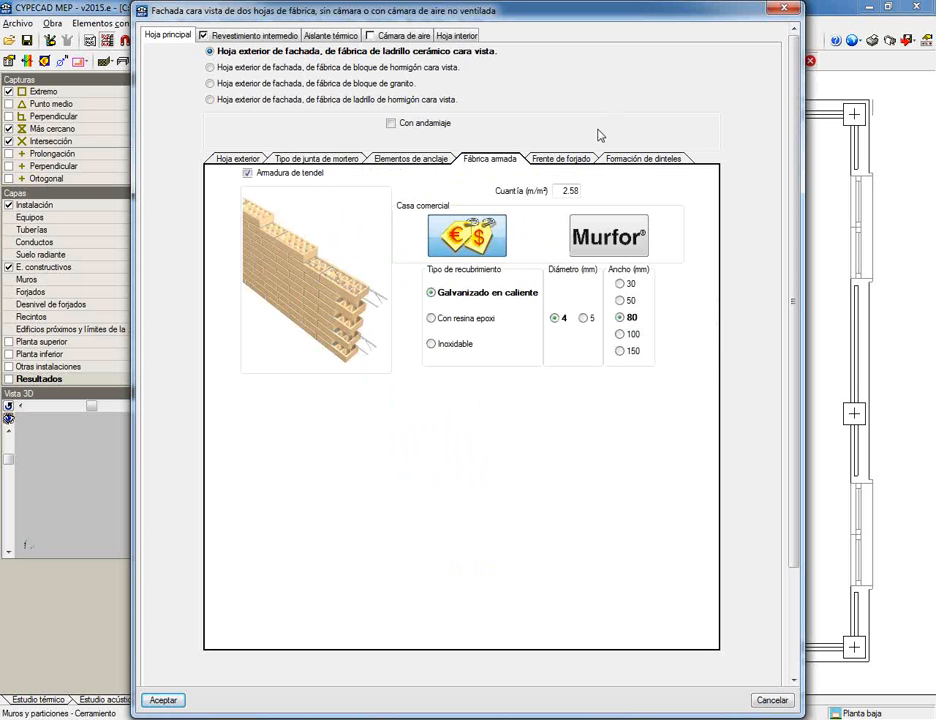
left_click(565, 159)
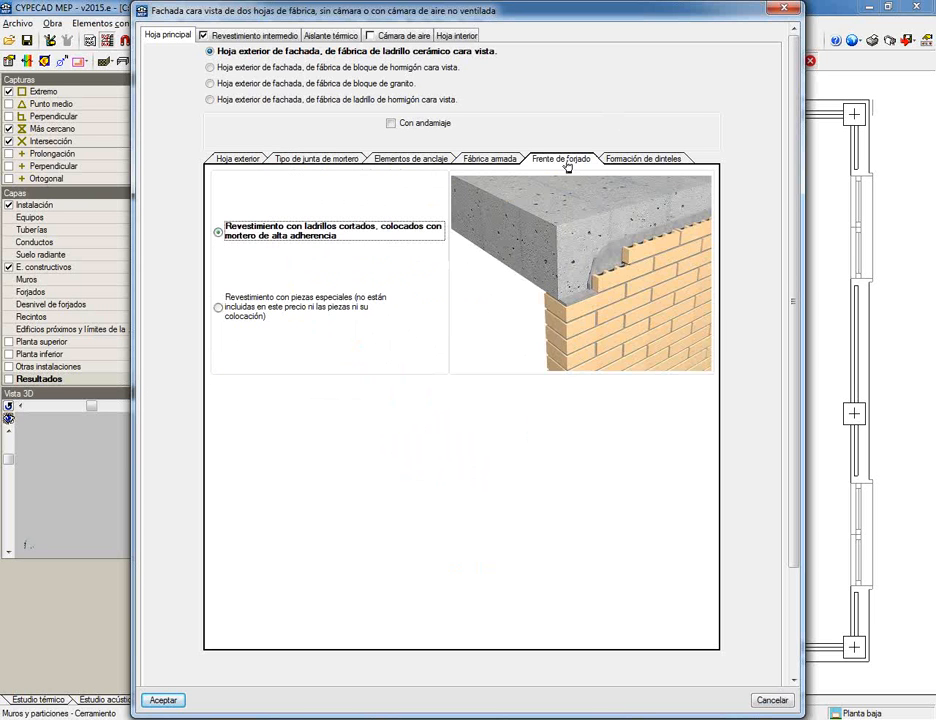
left_click(648, 161)
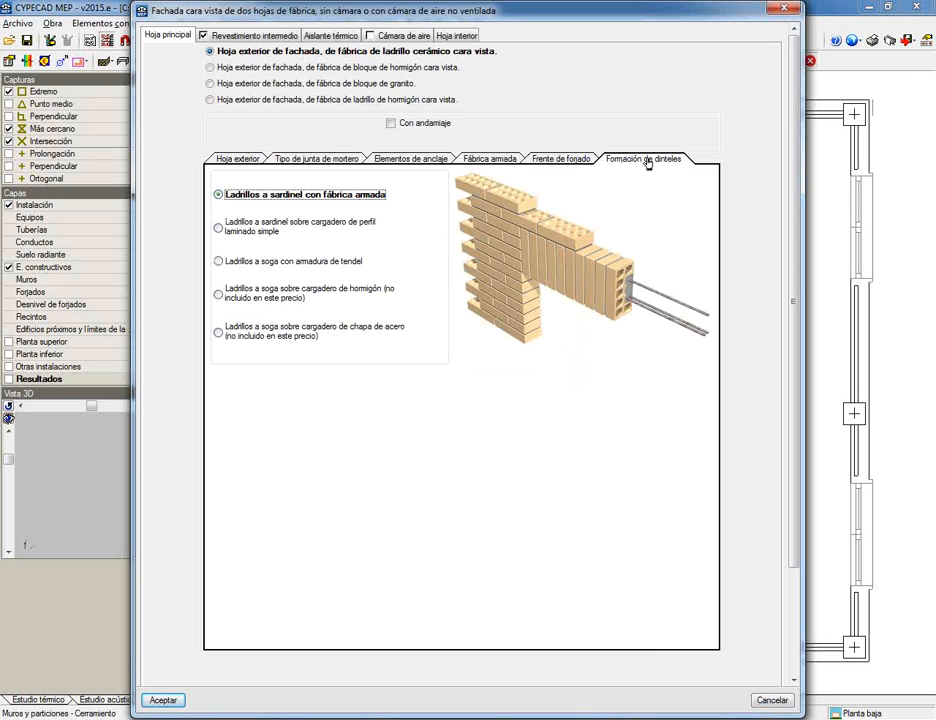
Review the façade's intermediate cement render options and its mortar thickness
left_click(210, 32)
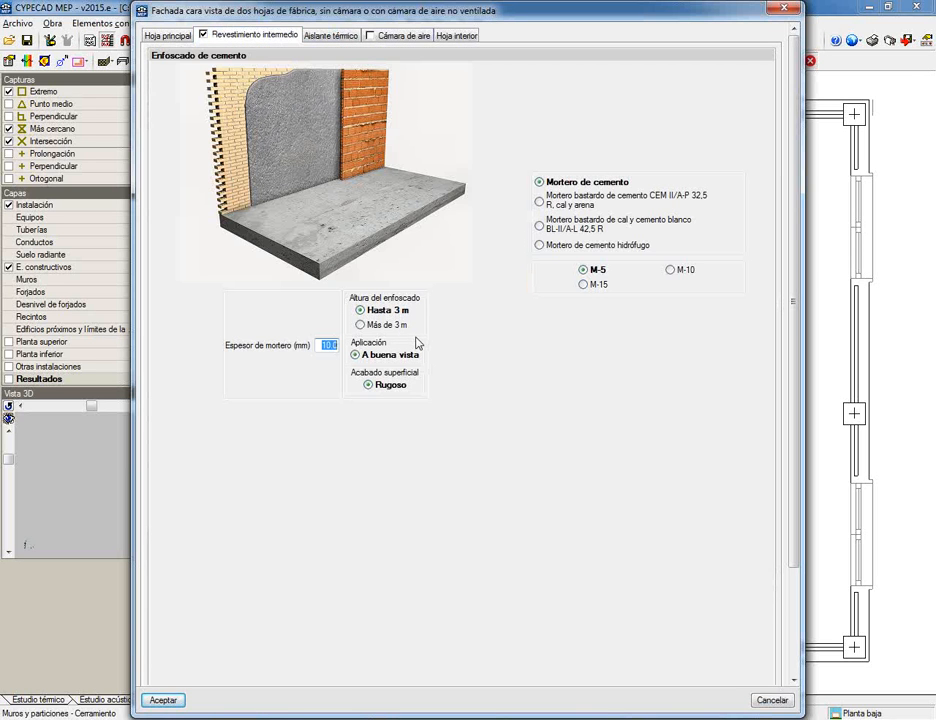
left_click(321, 345)
left_click_drag(321, 345, 338, 345)
Set the thermal insulation to Knauf Insulation mineral wool, not supplied in rolls, using Panel Kraft (TP 216) with 50 mm thickness
left_click(321, 36)
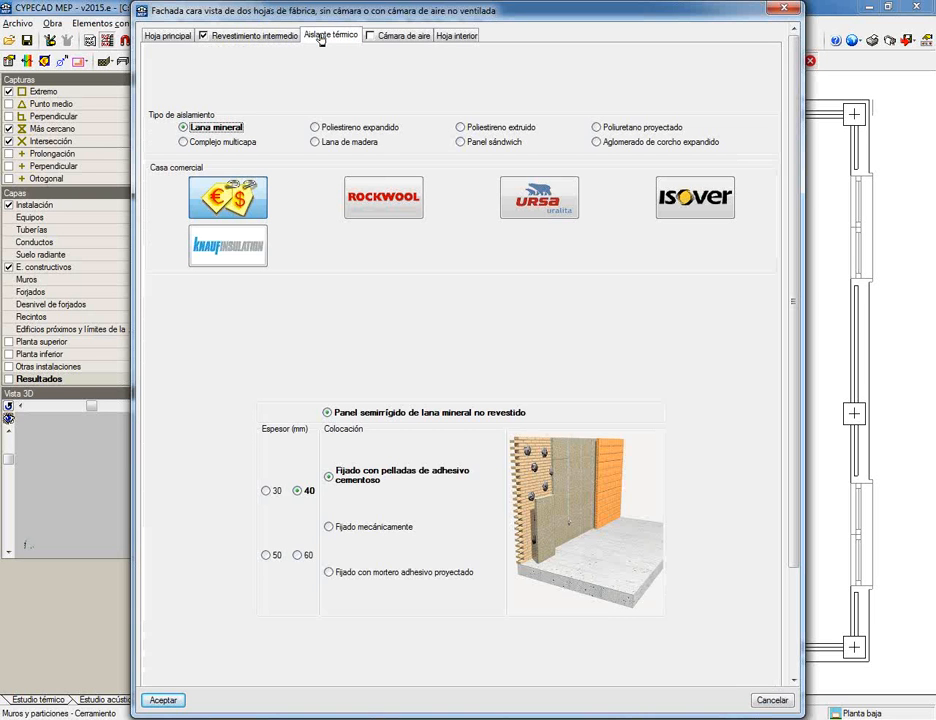
left_click(228, 245)
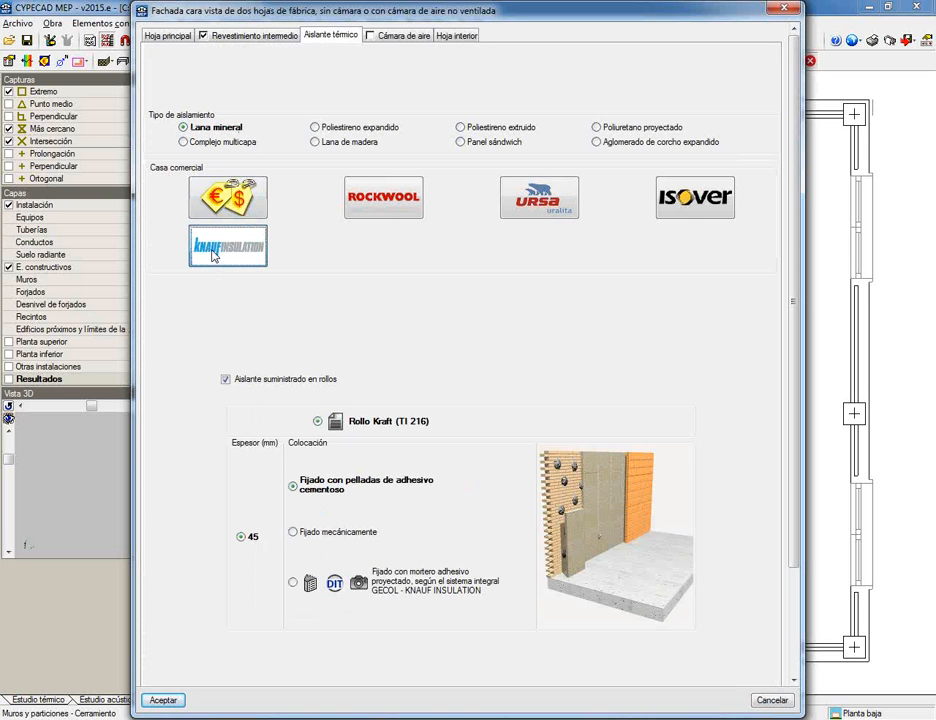
left_click(226, 379)
scroll(228, 370, "down", 3)
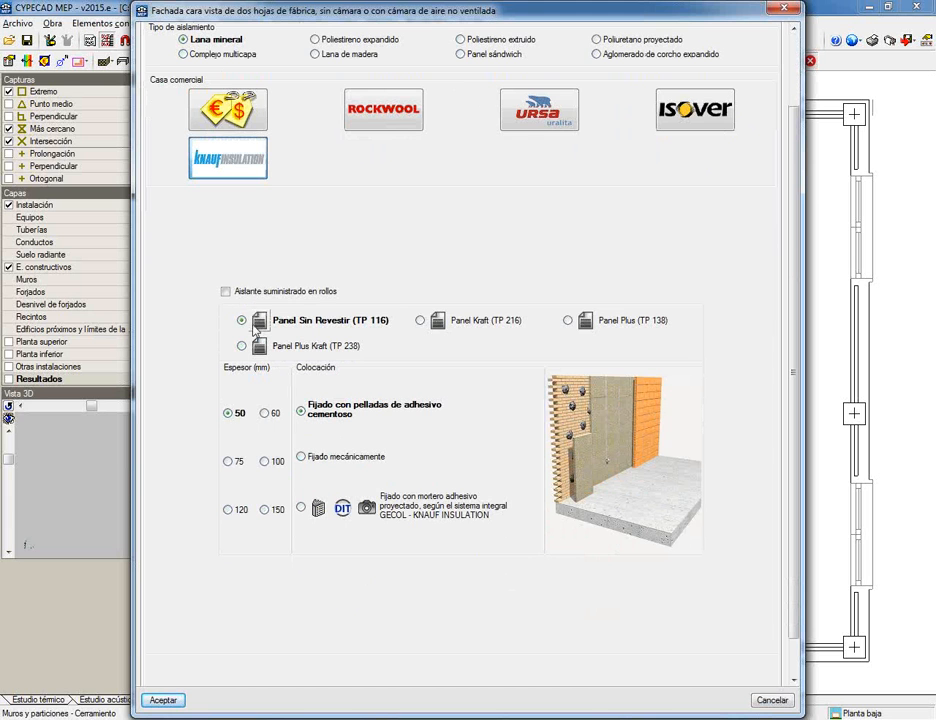
left_click(420, 320)
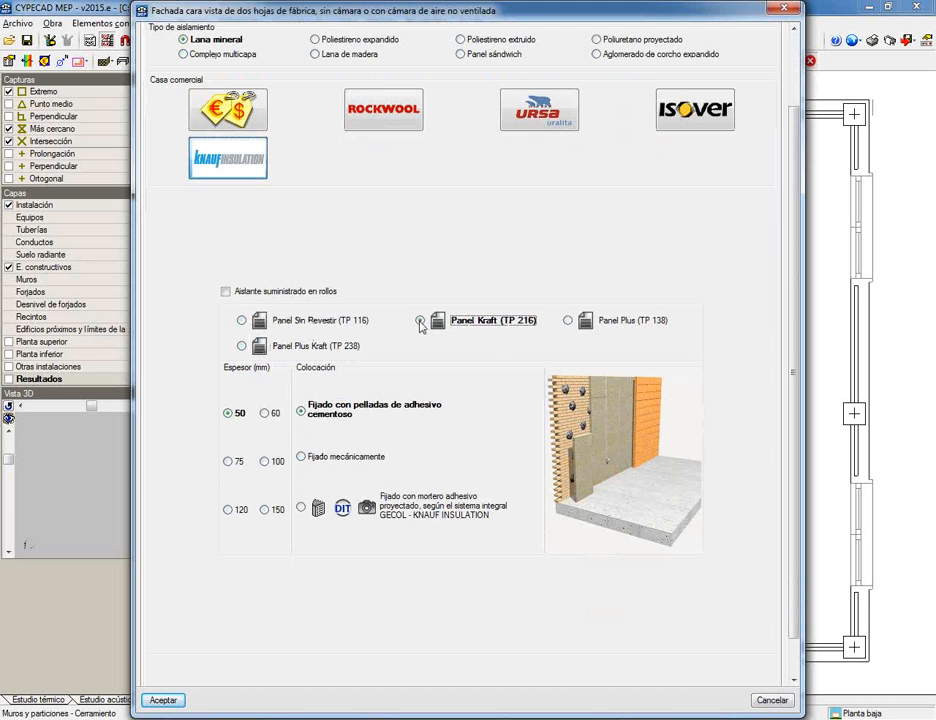
left_click(229, 413)
scroll(428, 140, "up", 3)
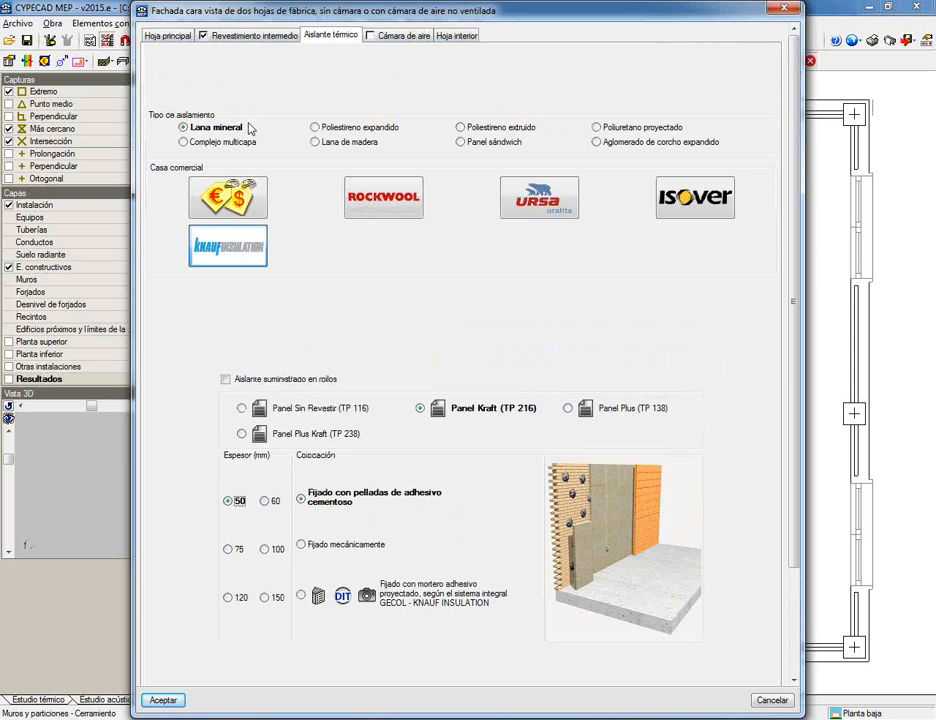
Compare the façade's inner leaf systems, then accept the façade with a hollow 33x16x7 cm ceramic brick inner leaf and no air chamber
left_click(400, 35)
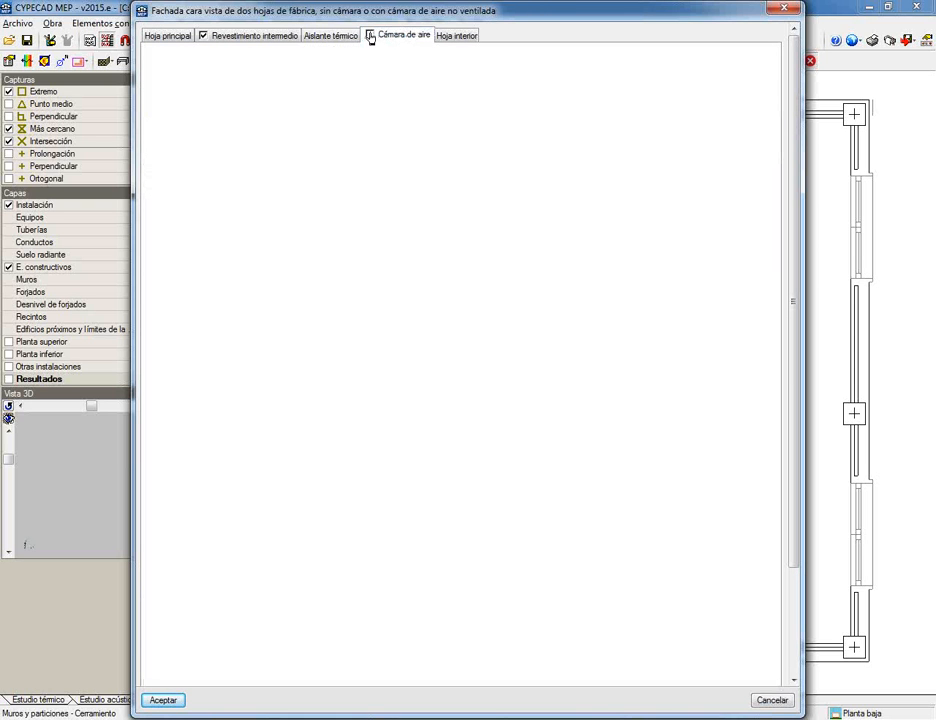
left_click(456, 36)
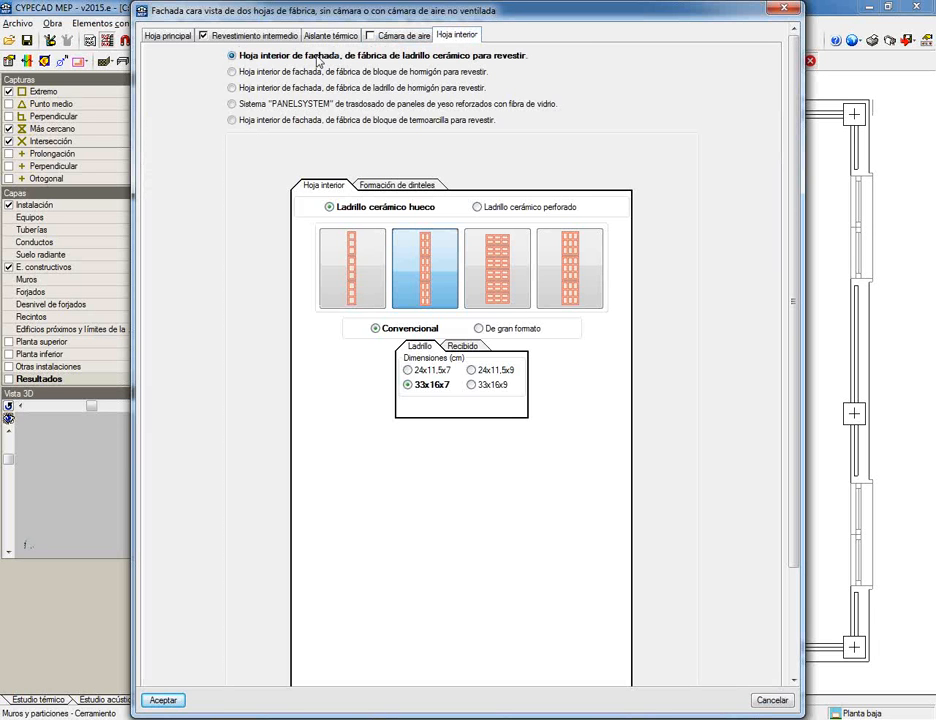
left_click(250, 72)
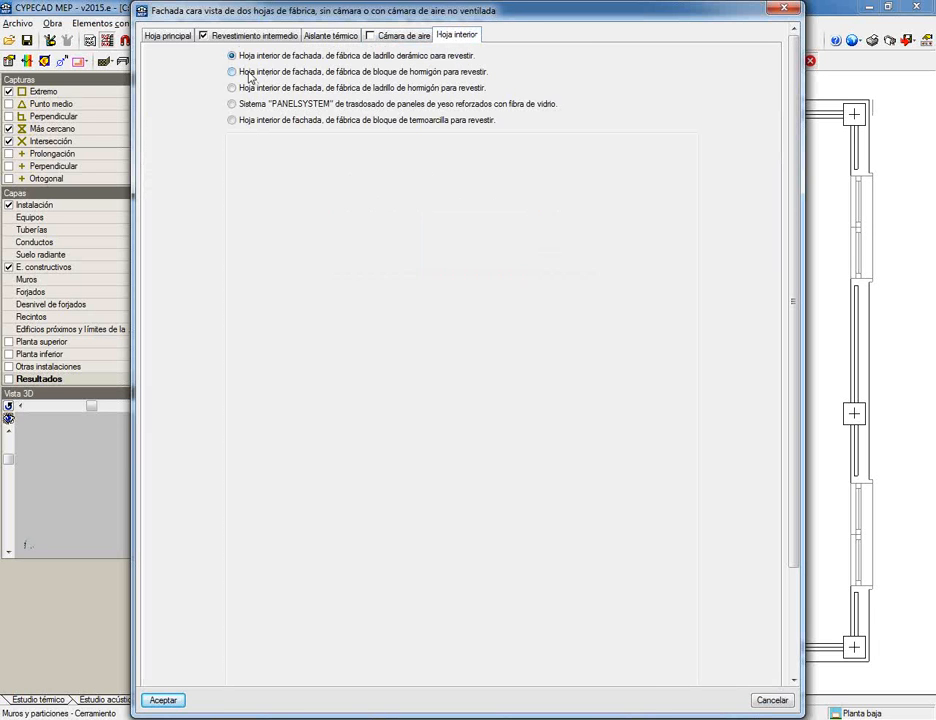
left_click(342, 88)
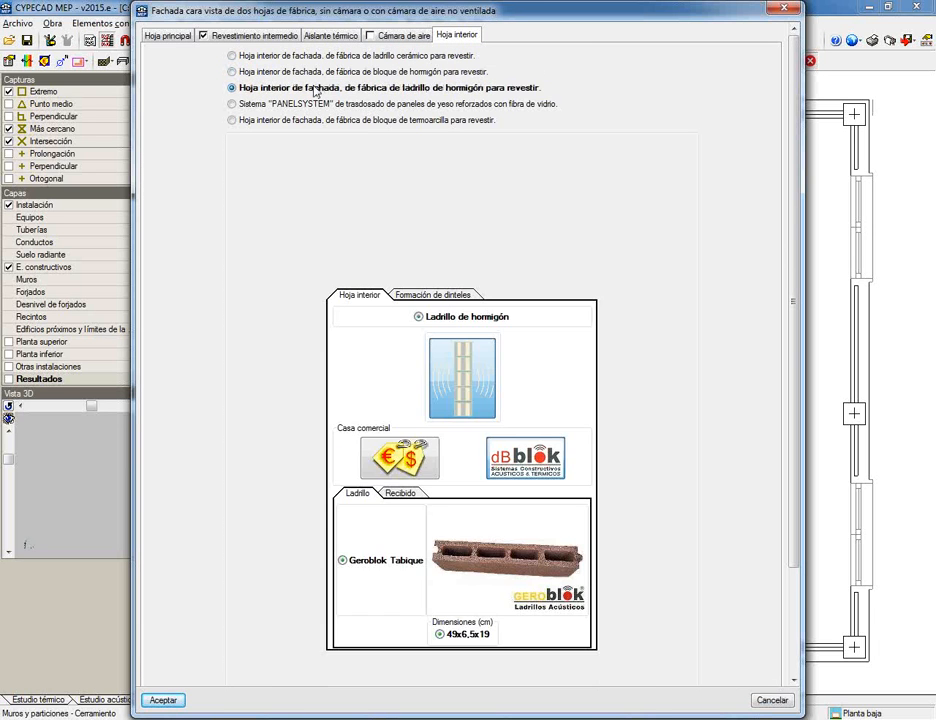
left_click(275, 105)
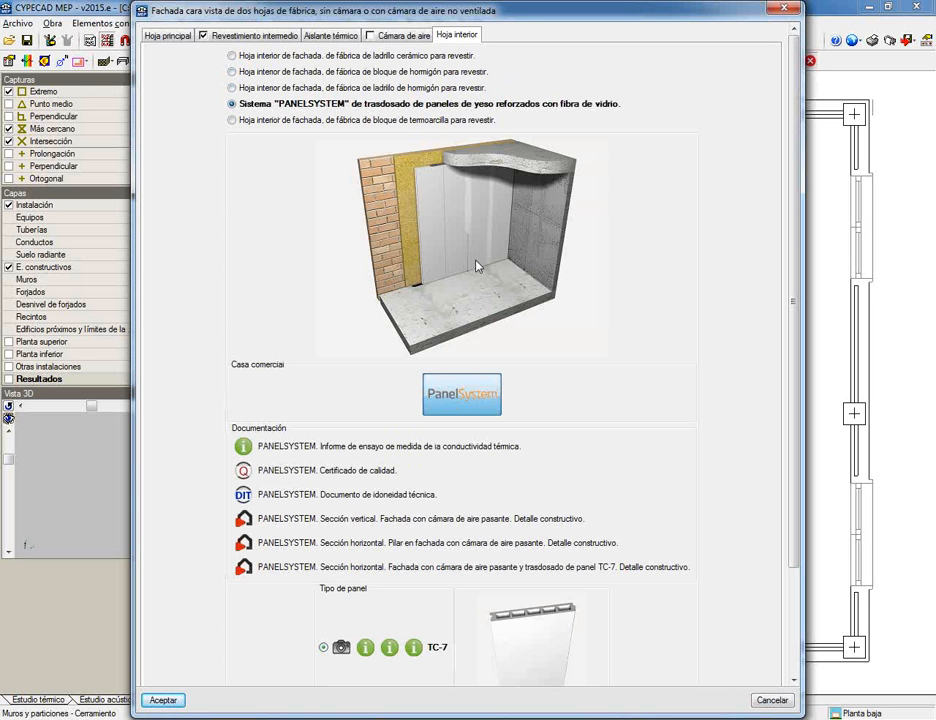
left_click(233, 56)
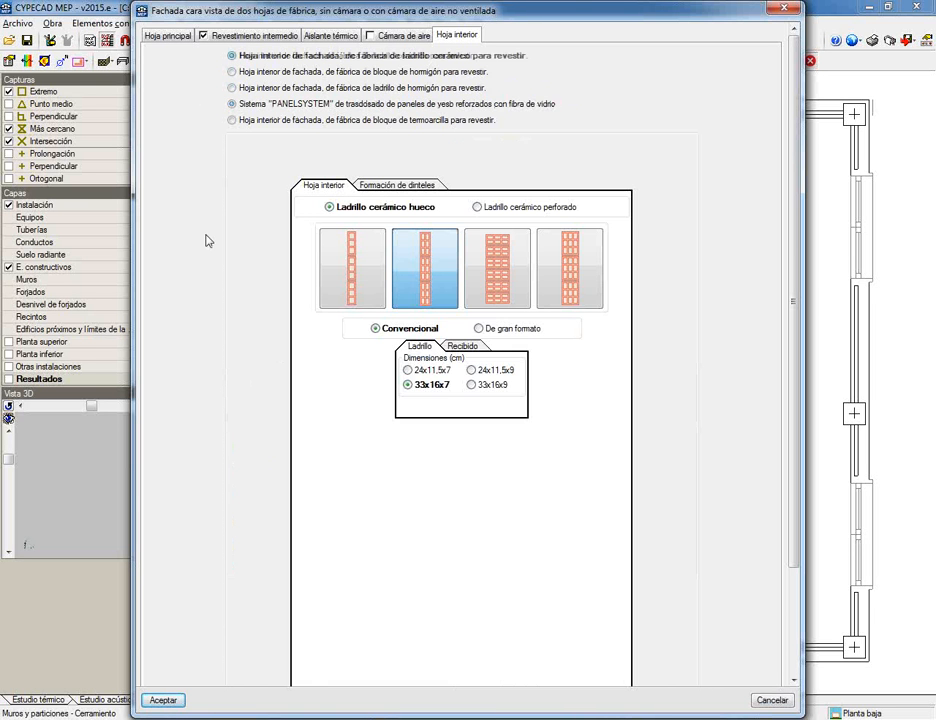
left_click(164, 701)
left_click(300, 456)
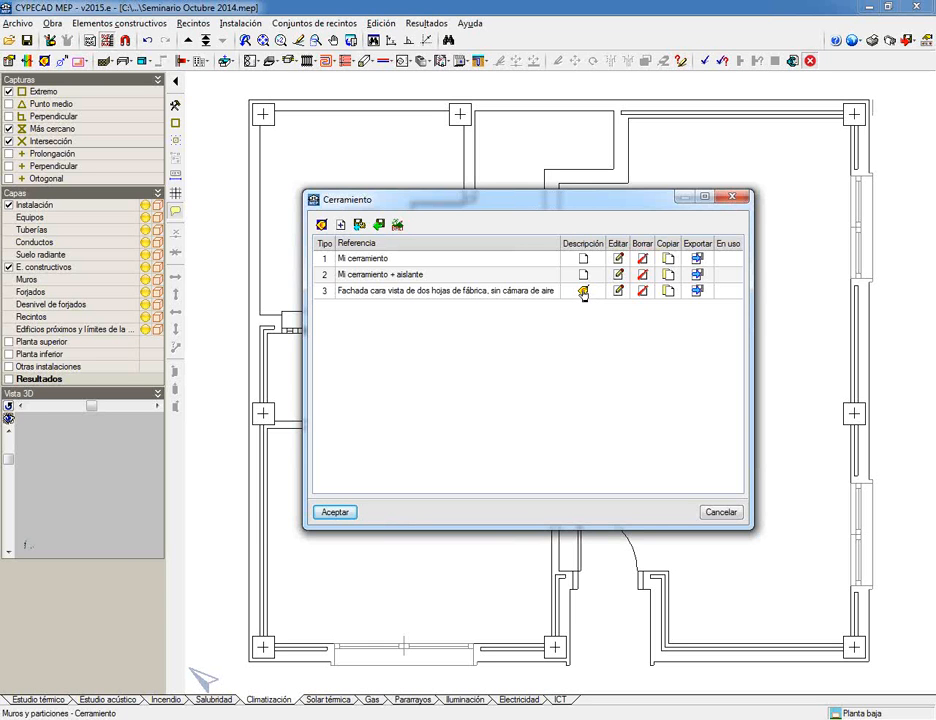
Duplicate the "Fachada cara vista de dos hojas" type and convert the copy to a plain editable description
left_click(668, 290)
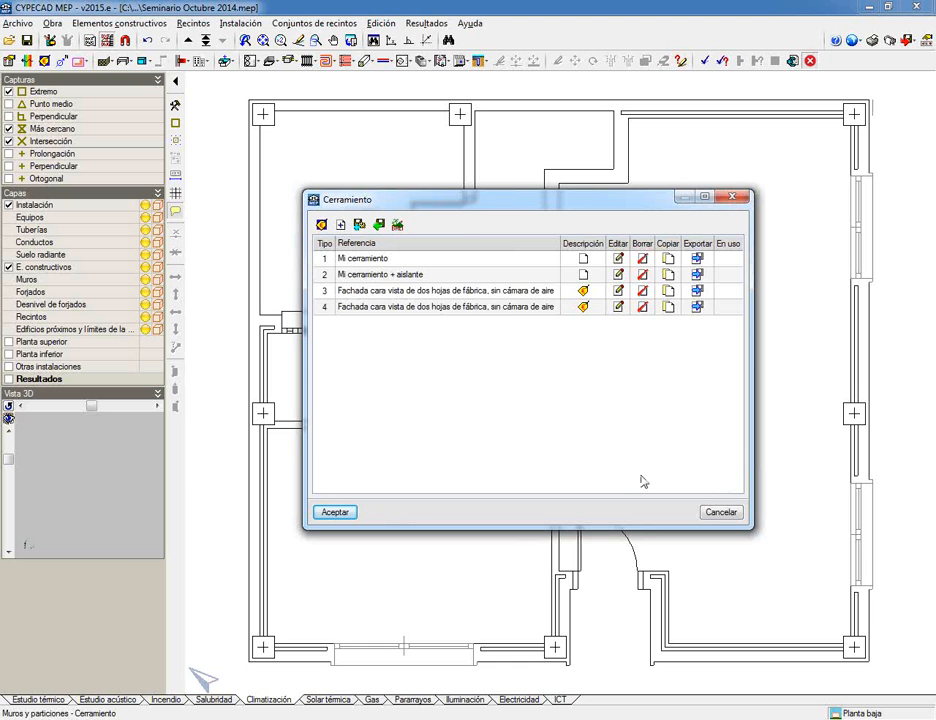
left_click(580, 306)
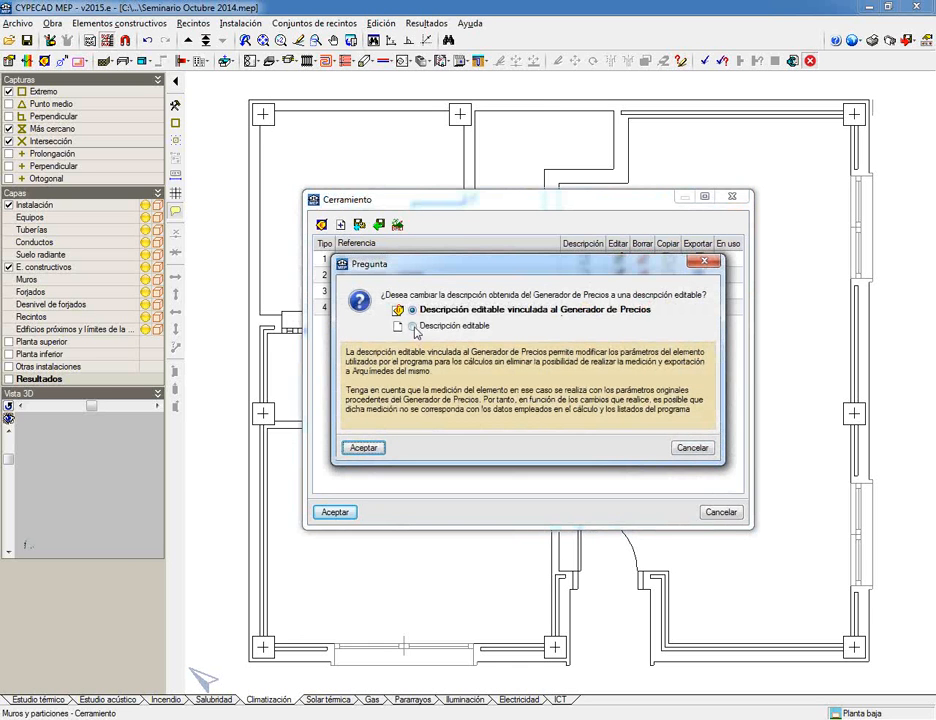
left_click(410, 326)
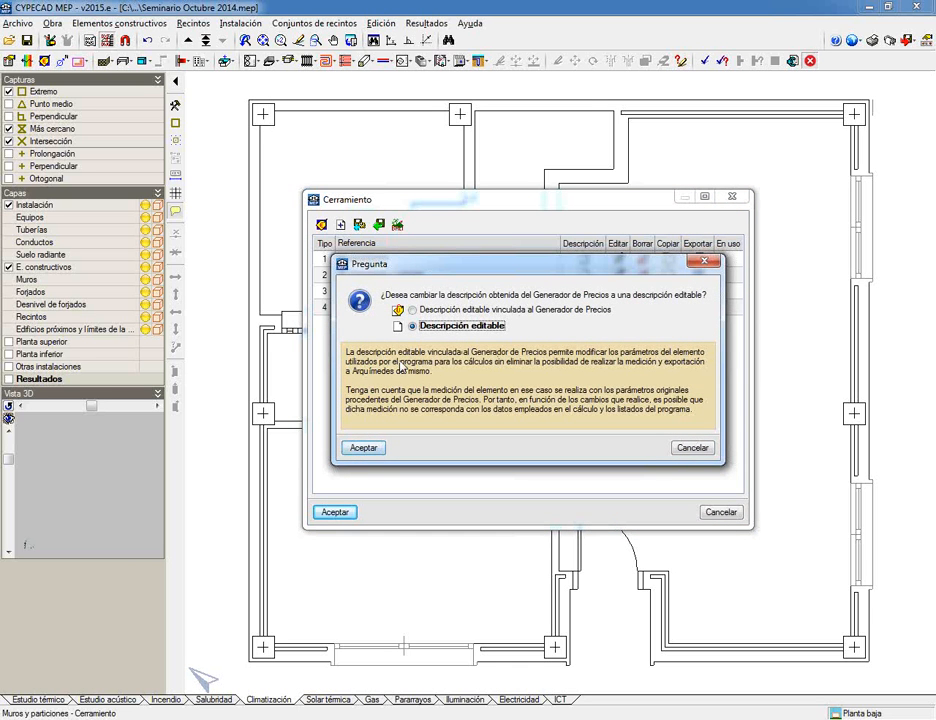
left_click(380, 447)
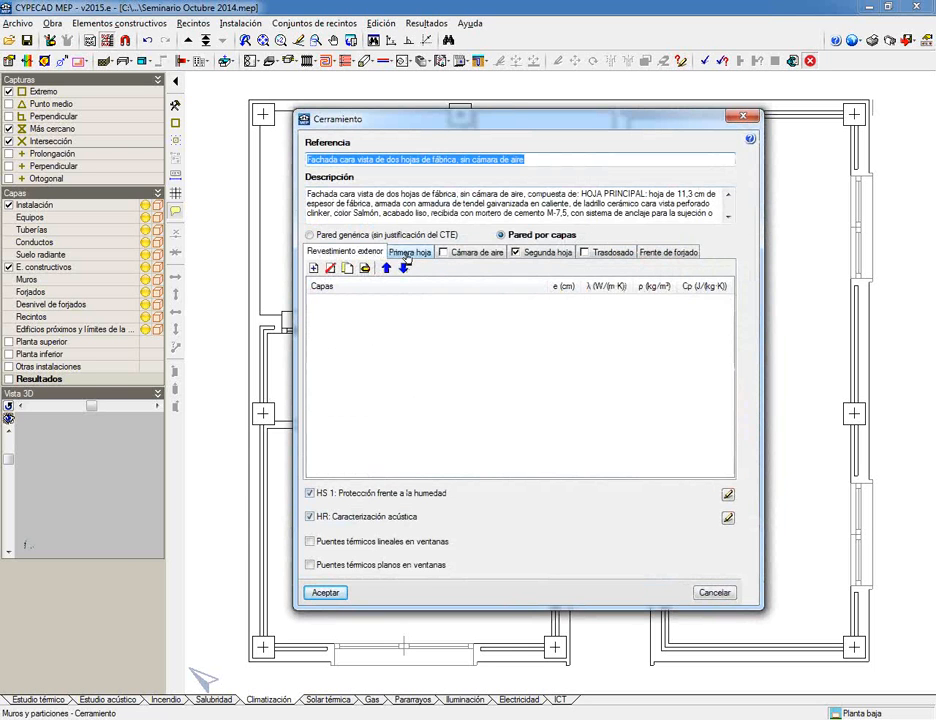
Review the material layers in the first and second leaves of the copied façade type
left_click(408, 253)
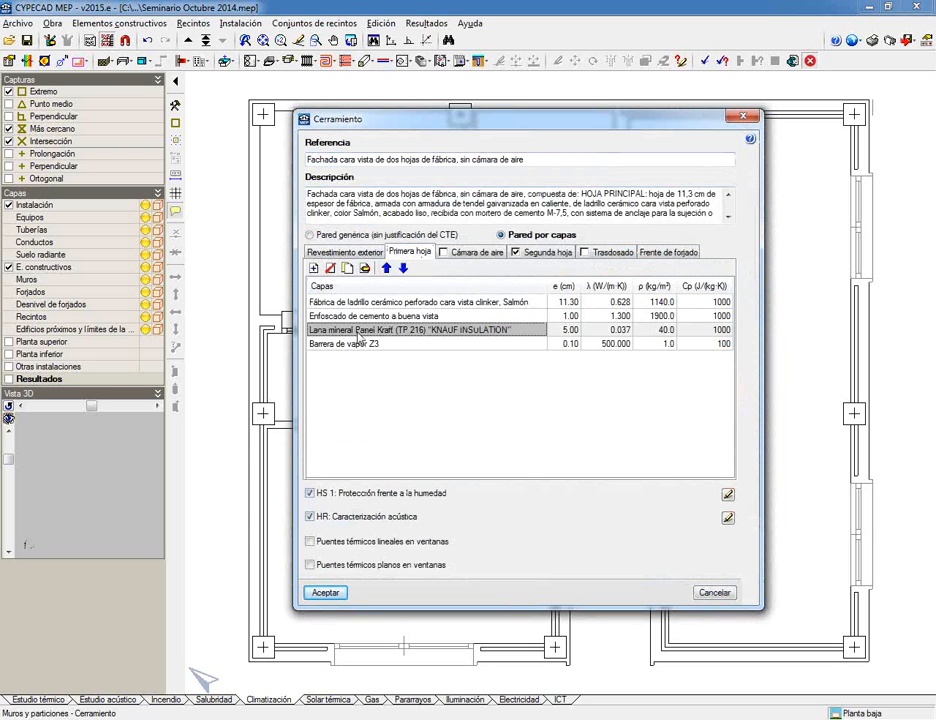
left_click(536, 255)
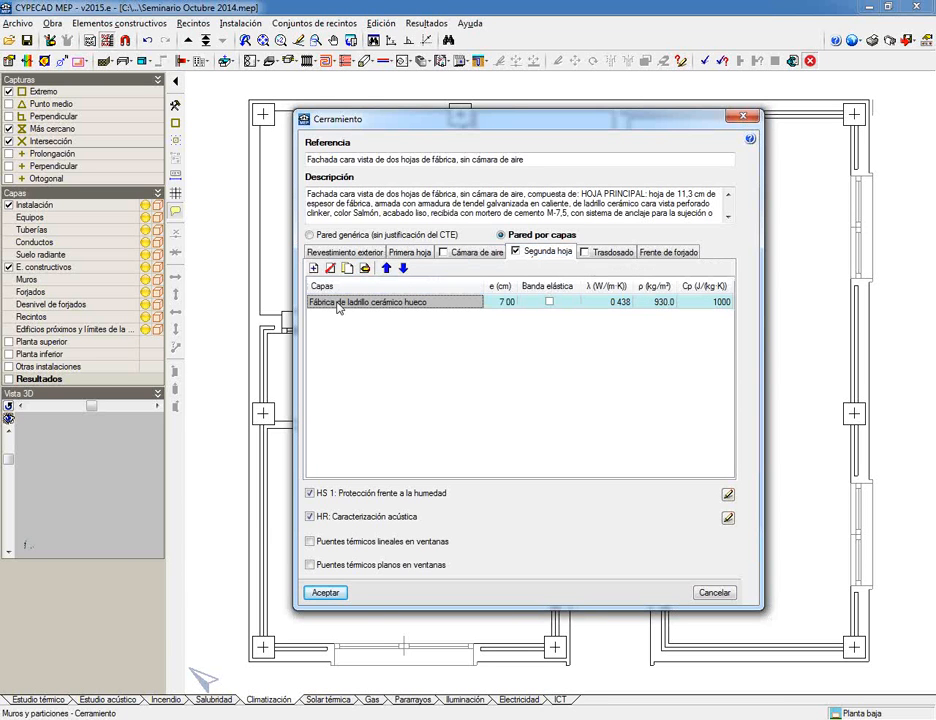
left_click(327, 592)
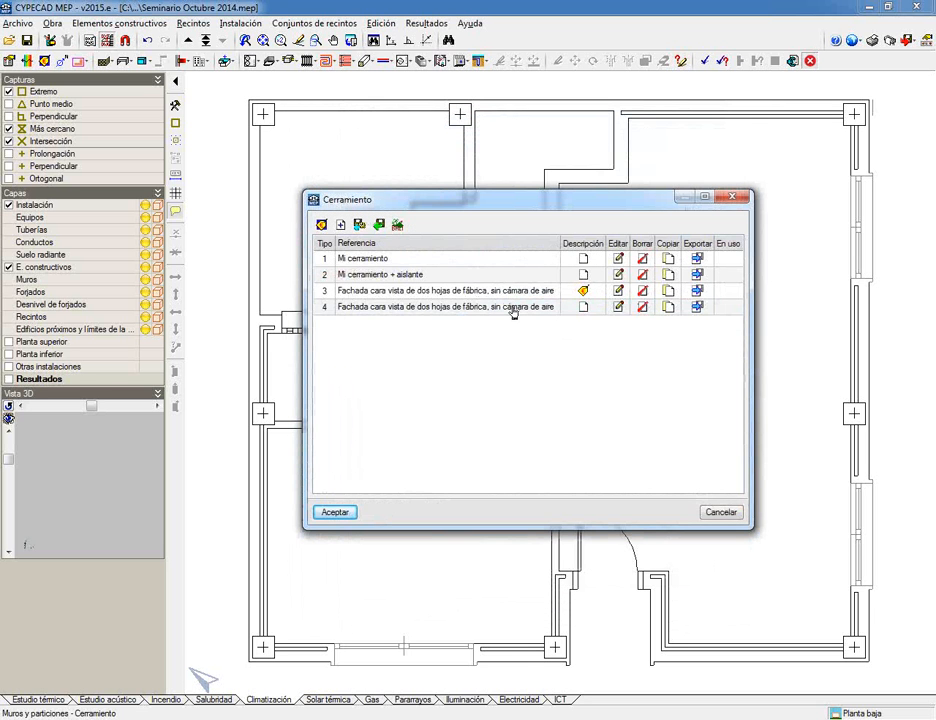
Delete the copied façade type 4 and accept the list of wall types
left_click(642, 307)
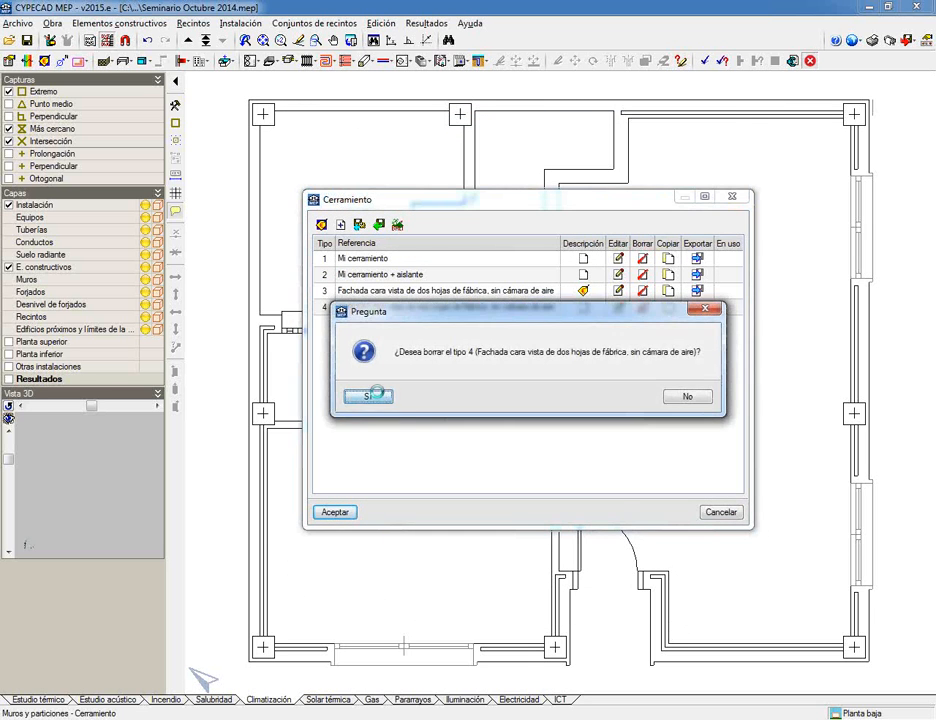
left_click(365, 395)
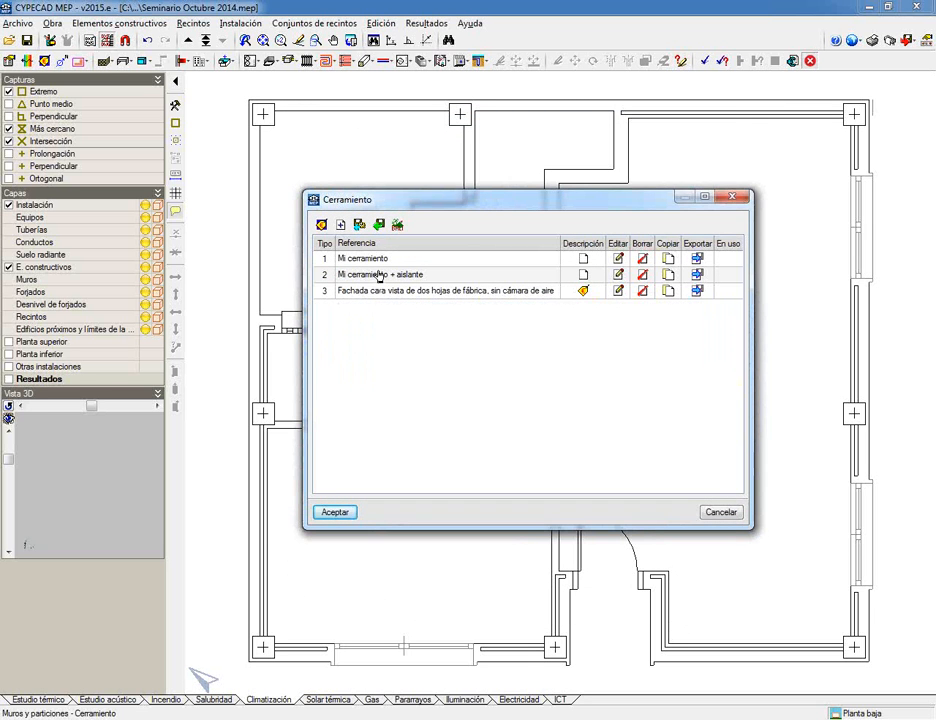
left_click(335, 512)
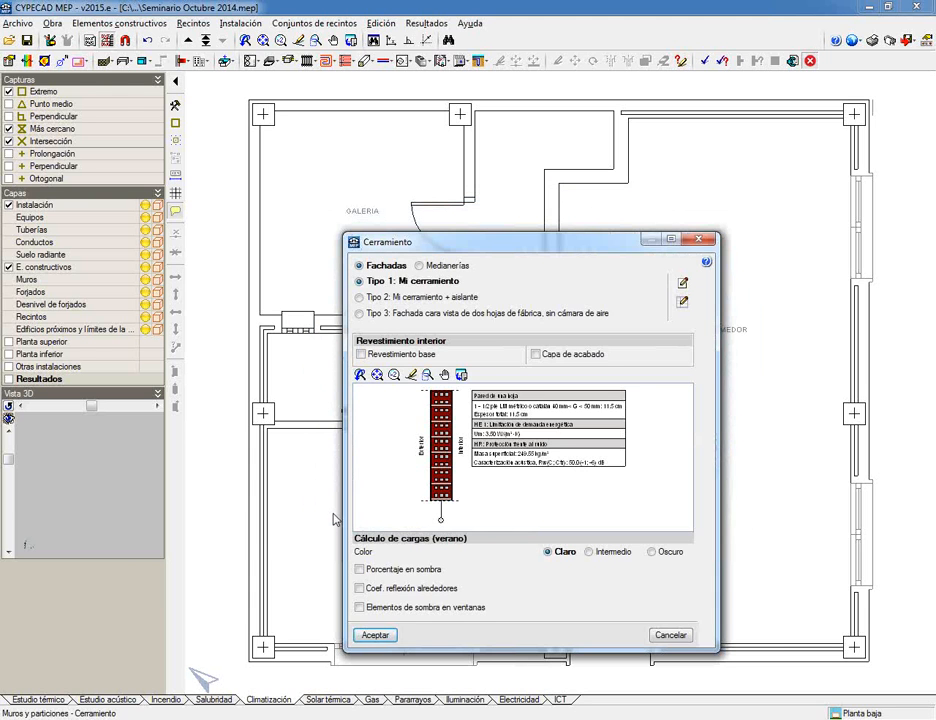
Compare the thermal and acoustic data of the three façade types and accept Tipo 1: Mi cerramiento for the façades
left_click(687, 239)
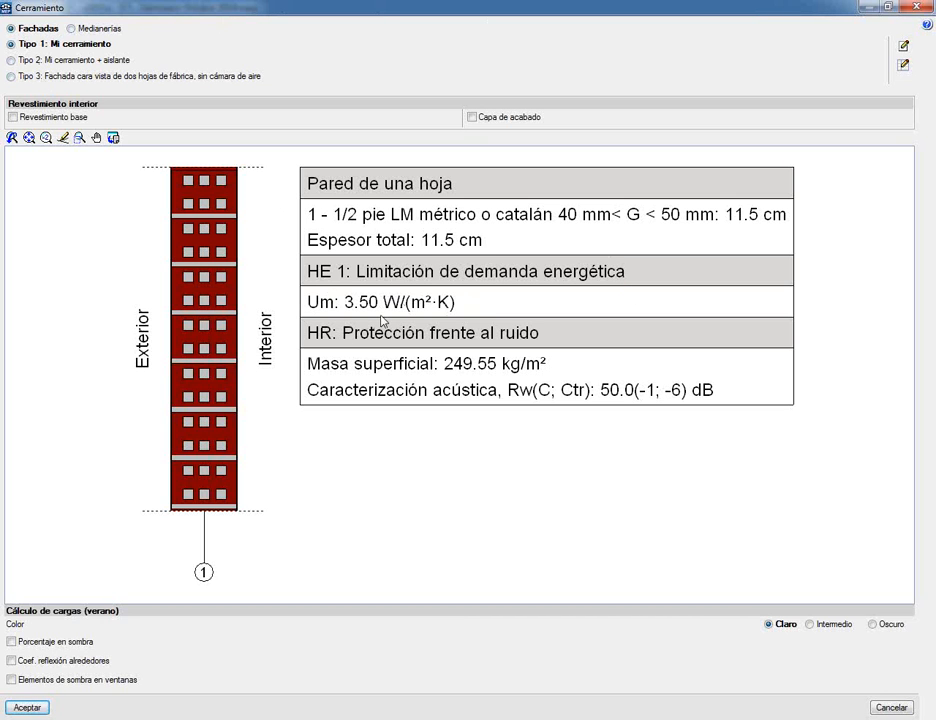
left_click(48, 60)
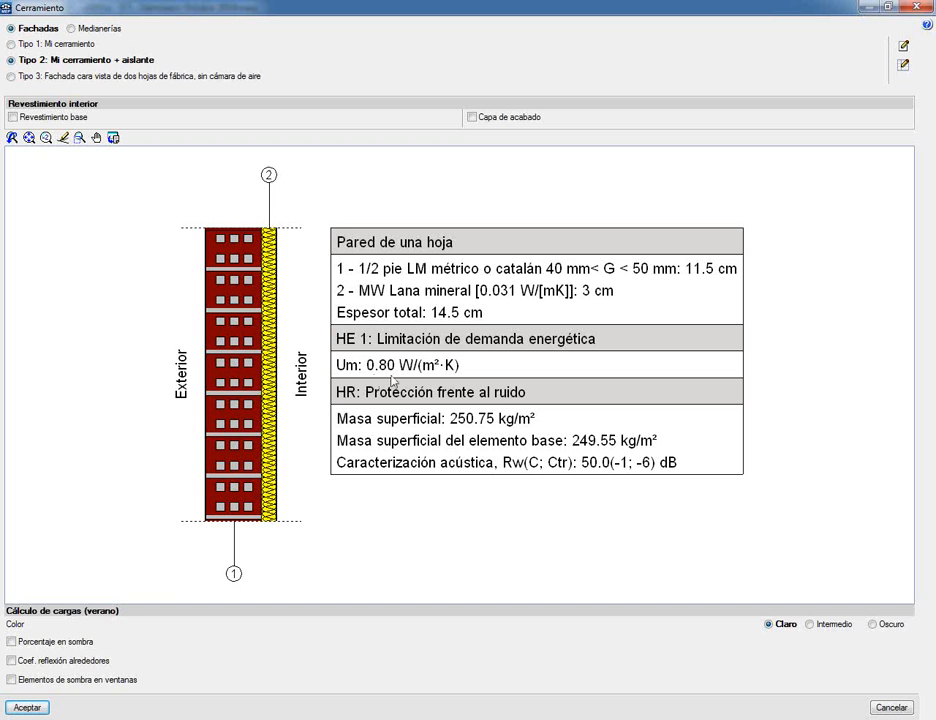
left_click(48, 43)
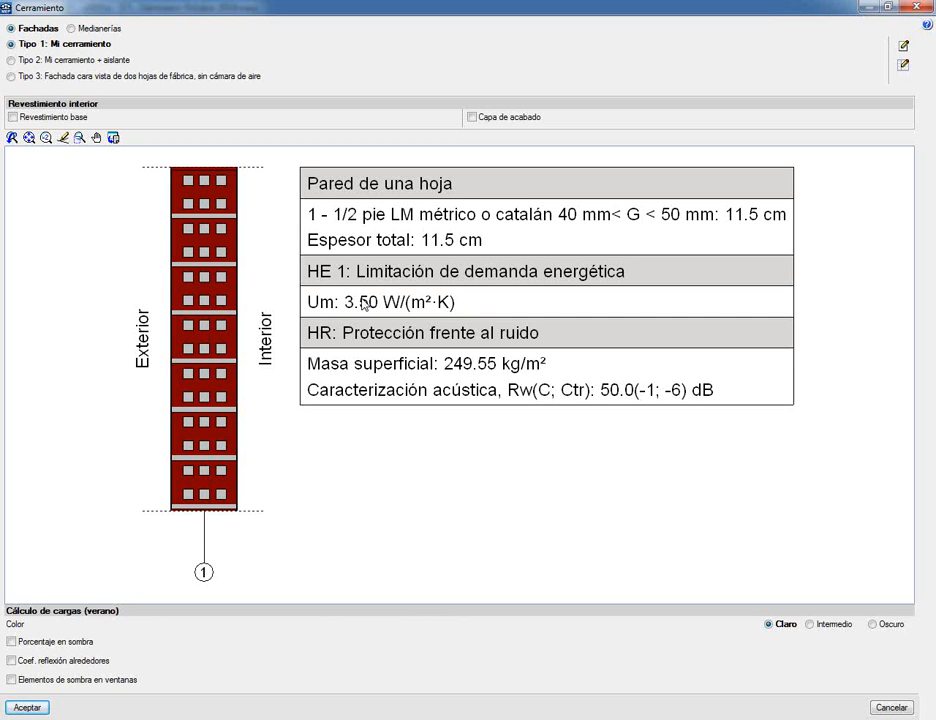
left_click(20, 76)
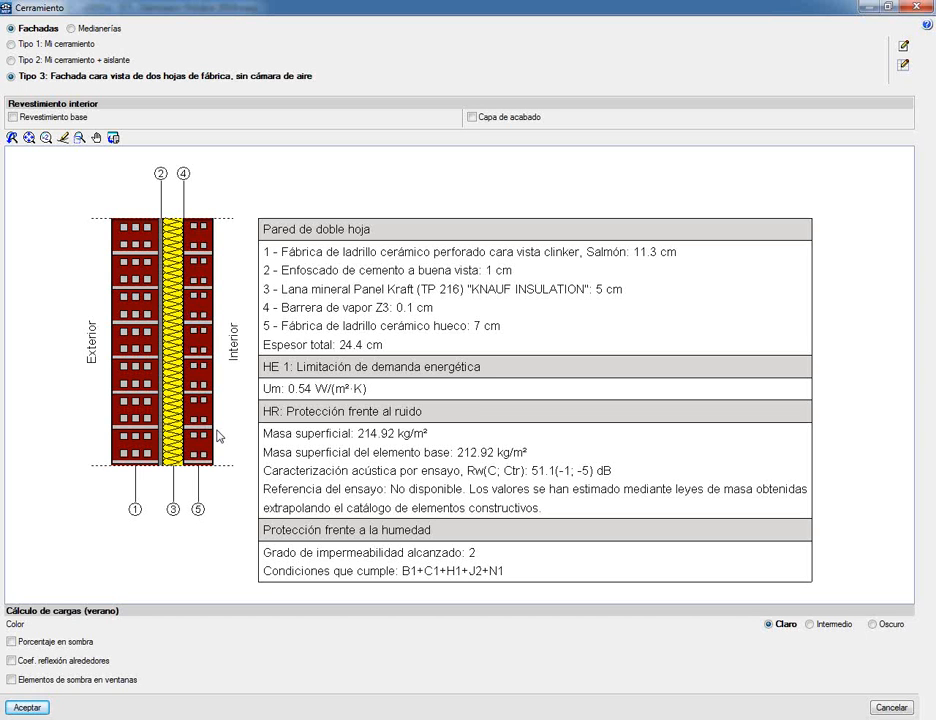
left_click(11, 44)
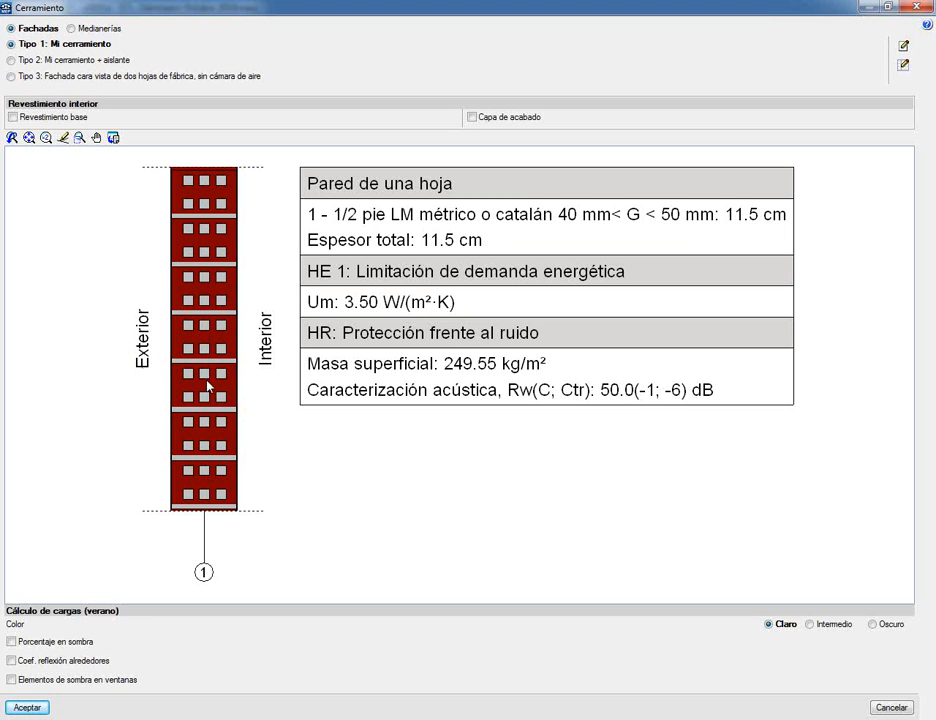
left_click(27, 707)
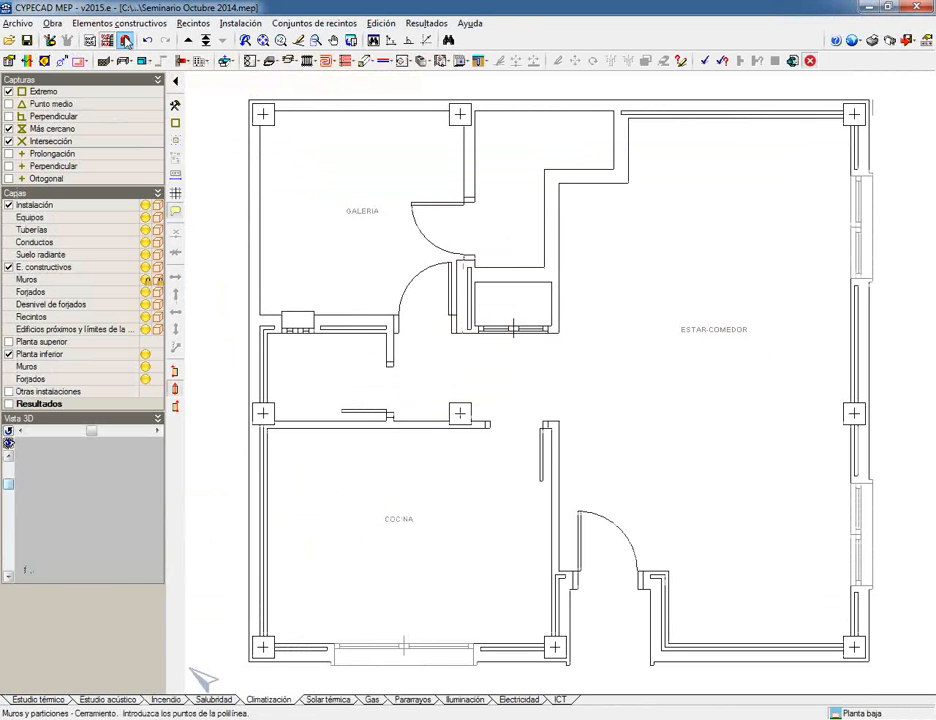
Enable snapping to the plan template with only the Intersección capture active
left_click(125, 41)
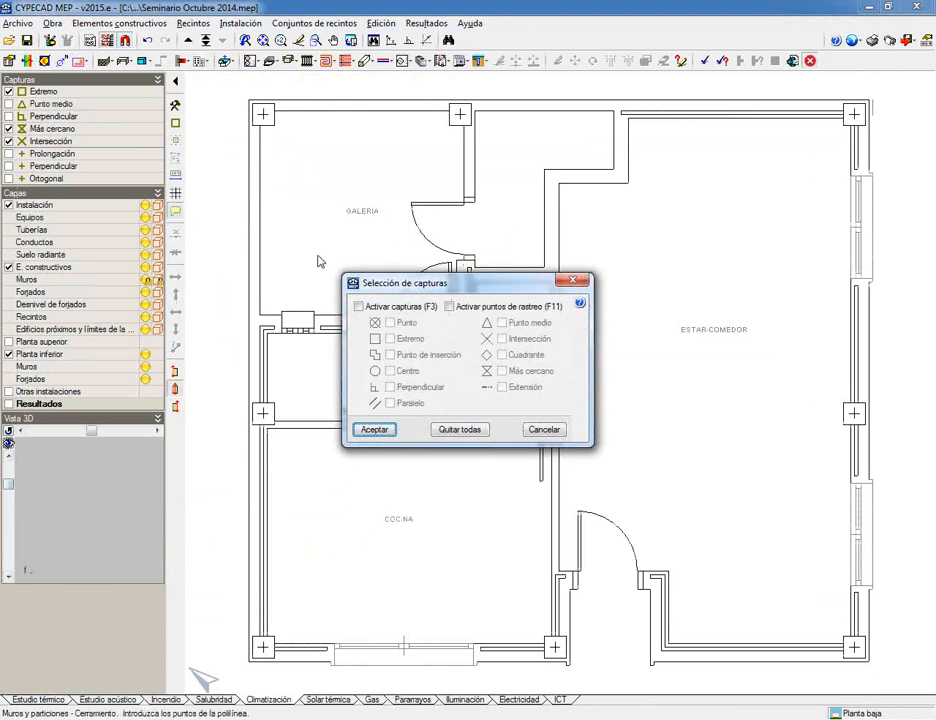
left_click(362, 307)
left_click(502, 339)
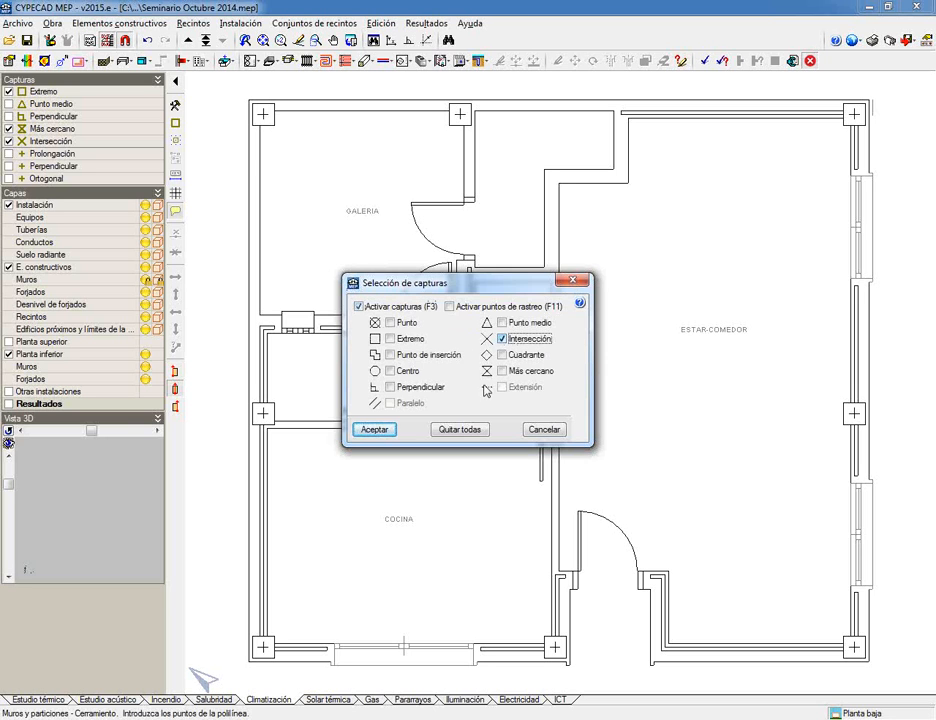
left_click(362, 428)
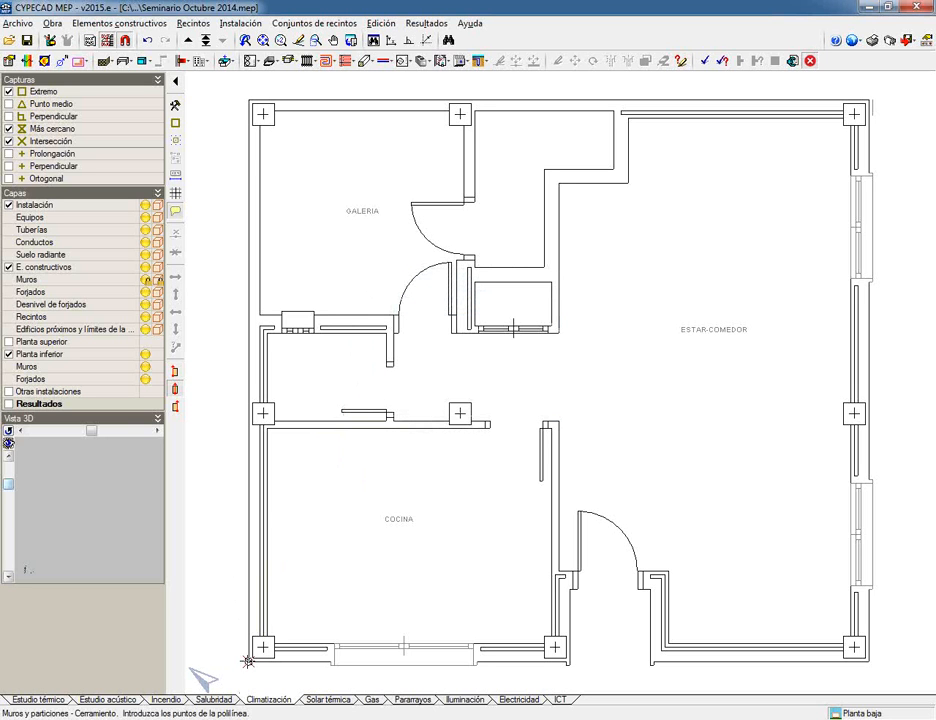
Draw the façade as a closed outline through the house's four outer corners, placing the wall thickness inside the outline
left_click(247, 661)
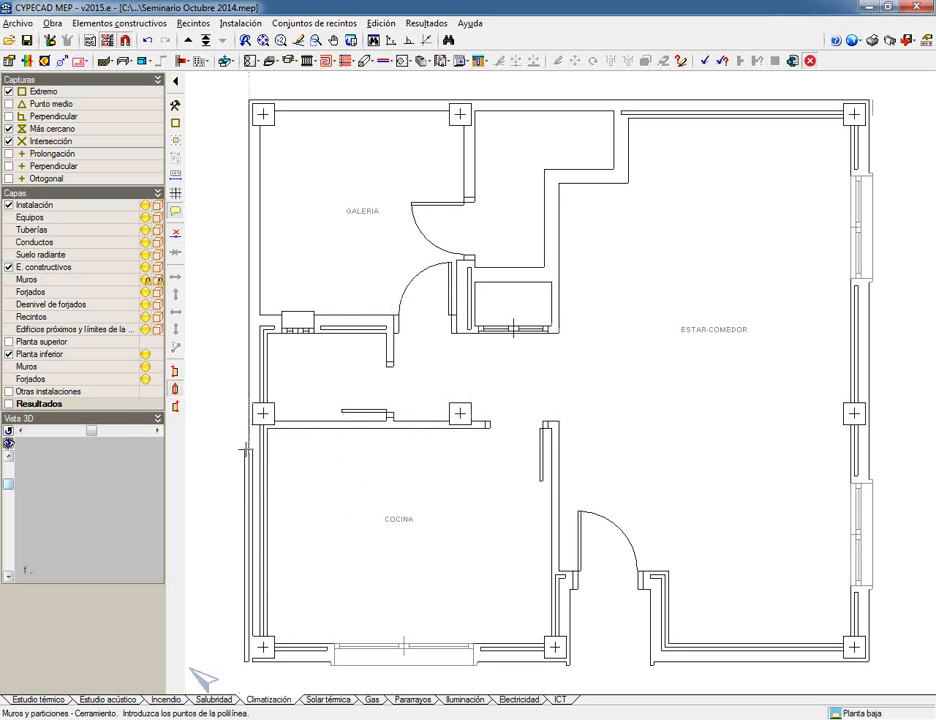
left_click(174, 372)
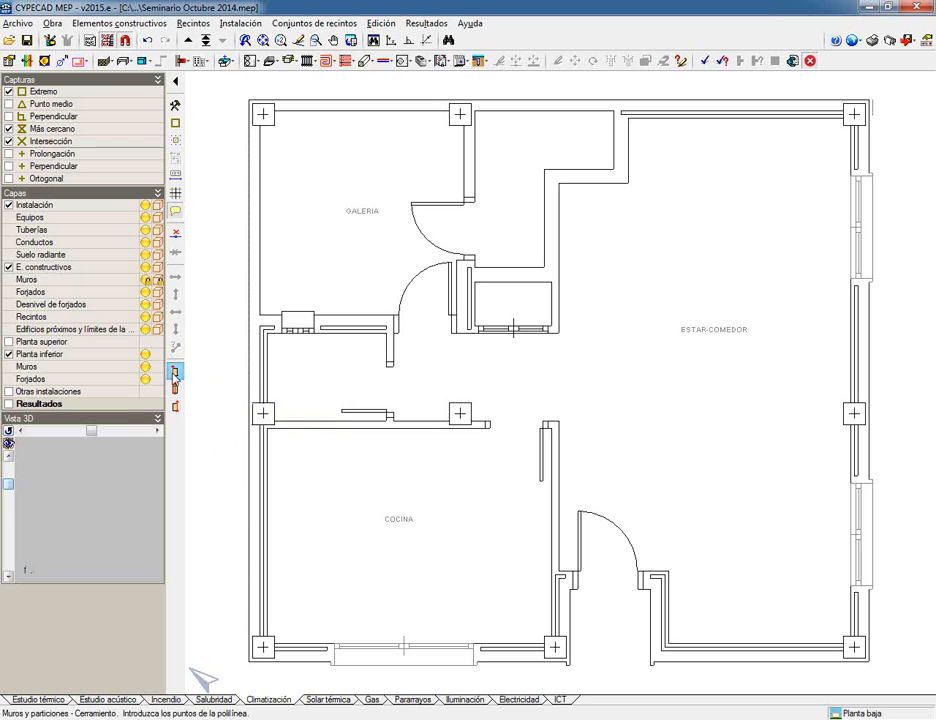
left_click(246, 97)
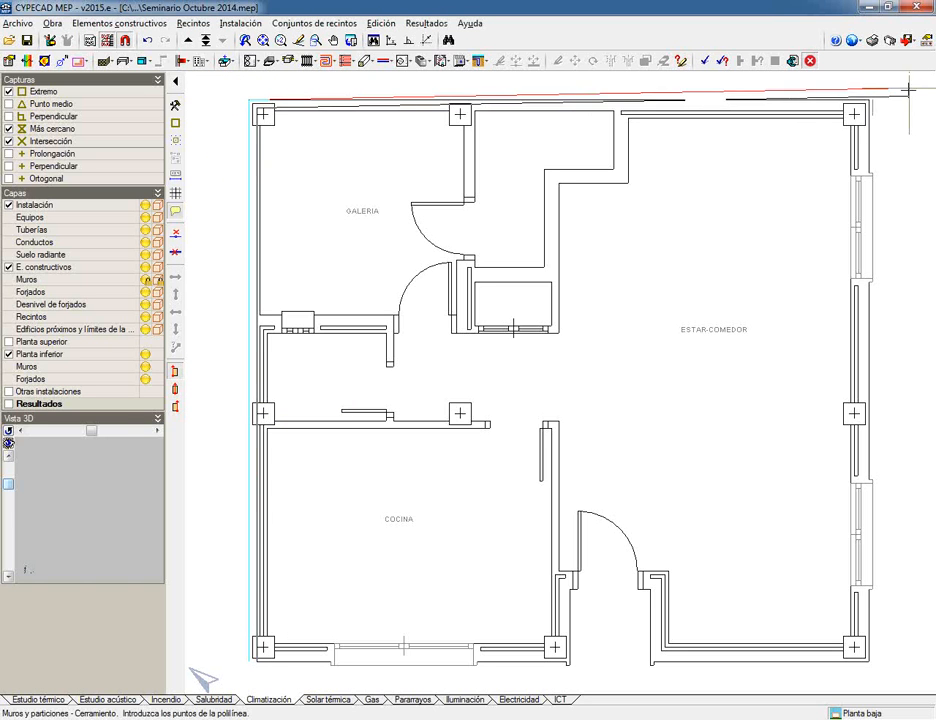
left_click(867, 101)
left_click(869, 661)
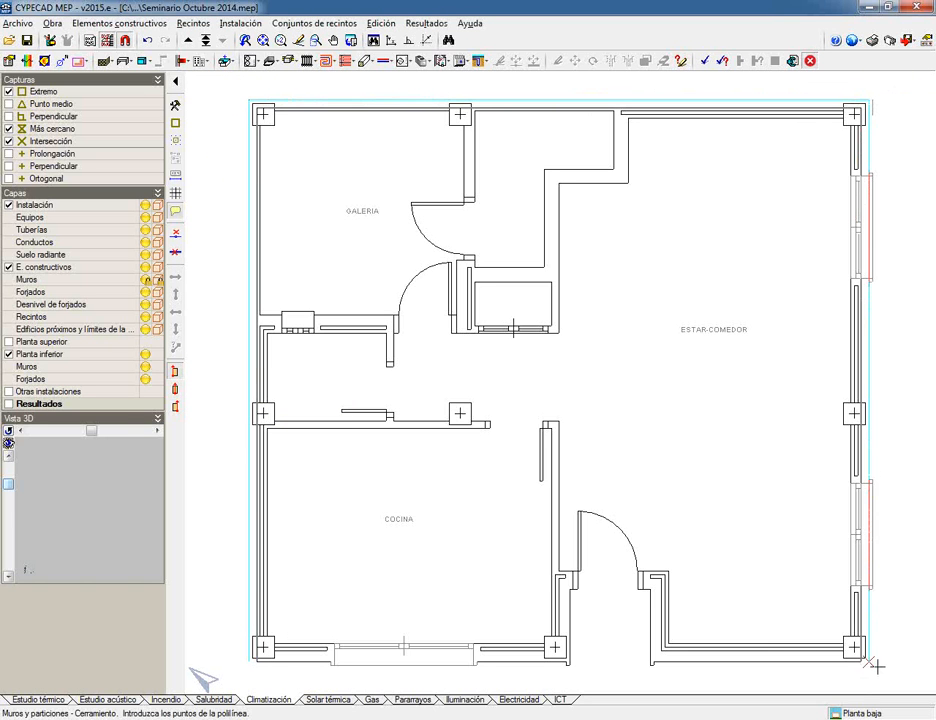
left_click(865, 657)
scroll(648, 663, "up", 3)
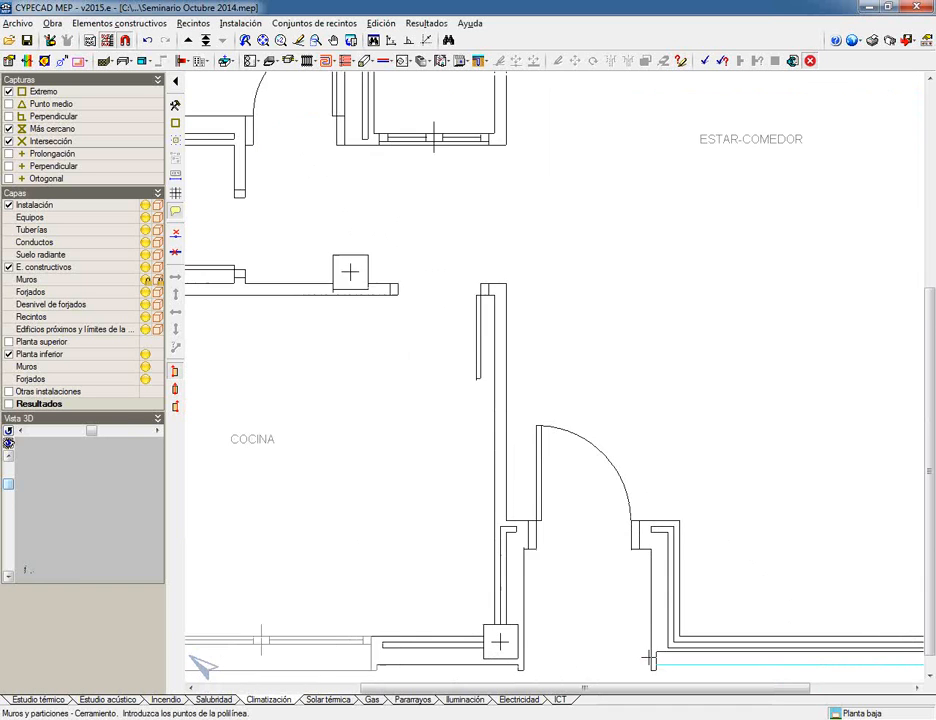
scroll(649, 659, "up", 2)
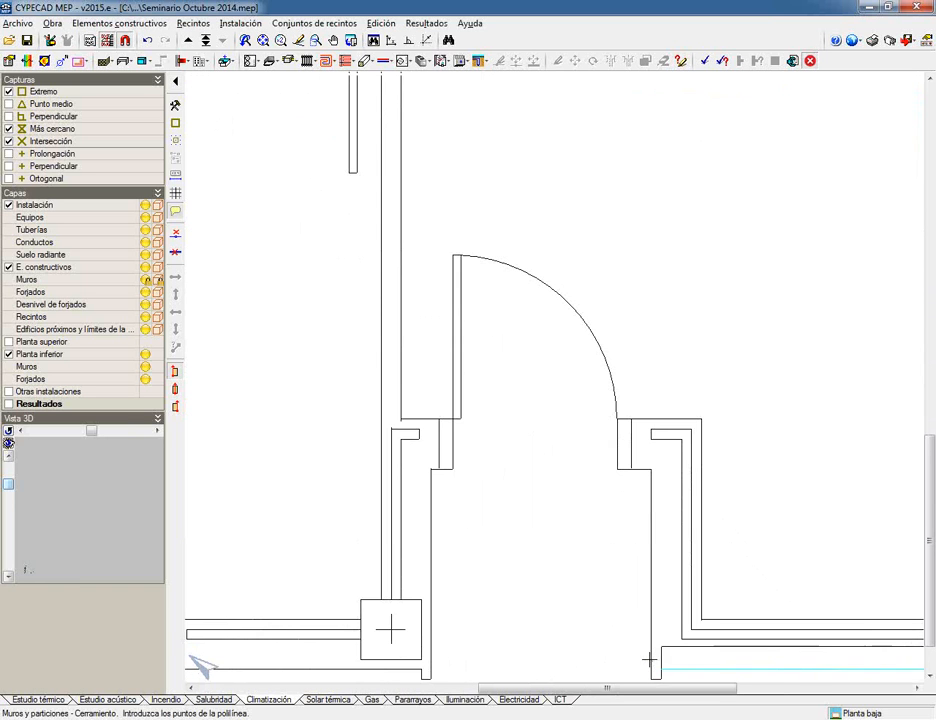
scroll(359, 658, "down", 3)
middle_click_drag(359, 656, 654, 639)
left_click(254, 643)
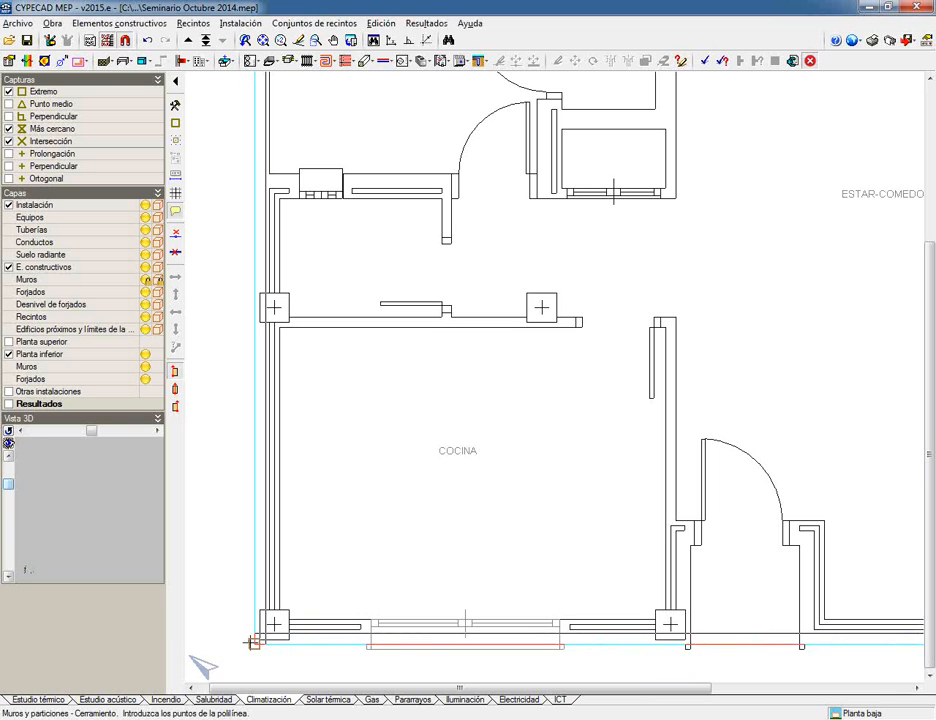
Inspect the façade walls in the 3D preview from an angled viewpoint
scroll(453, 453, "up", 5)
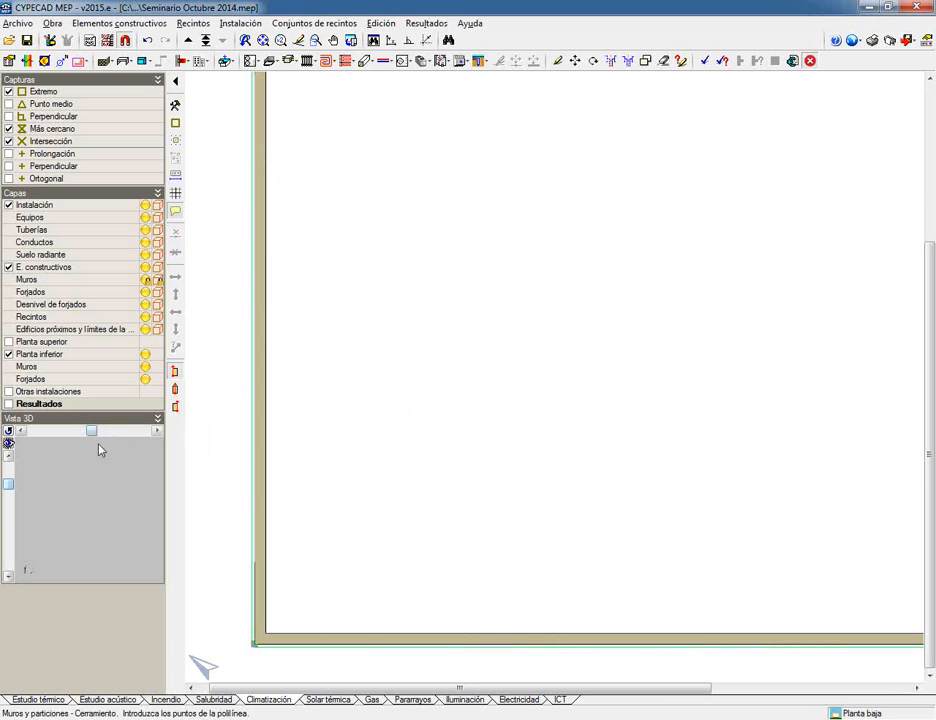
left_click(98, 476)
left_click_drag(118, 575, 33, 463)
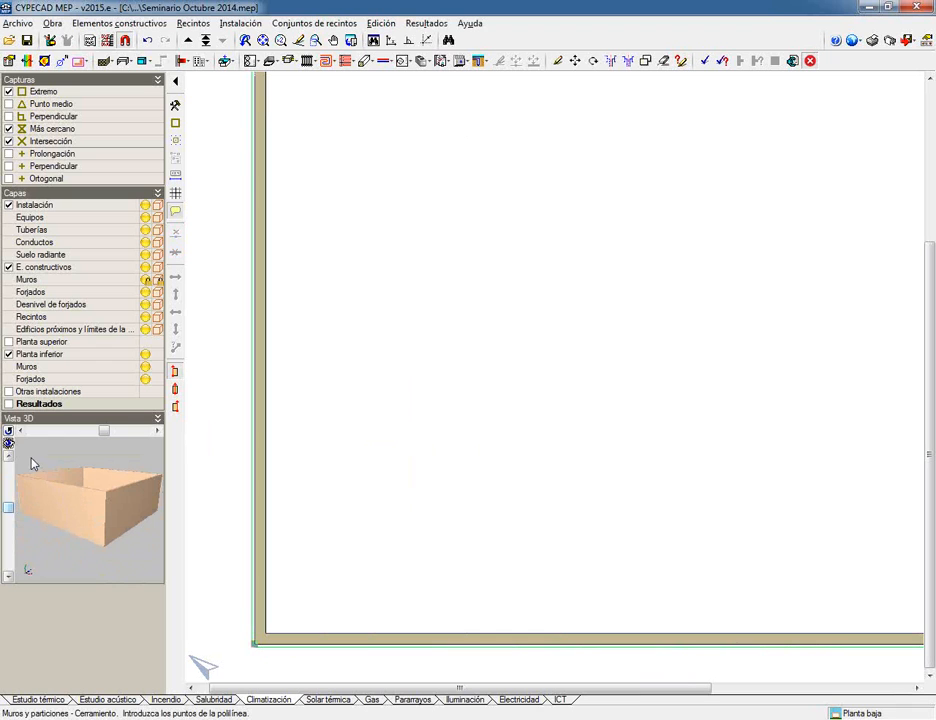
Create the partition type Tabique de una hoja, con revestimiento from the Generador de Precios and accept it for drawing Tabiquería
left_click_drag(95, 548, 108, 522)
scroll(510, 496, "down", 2)
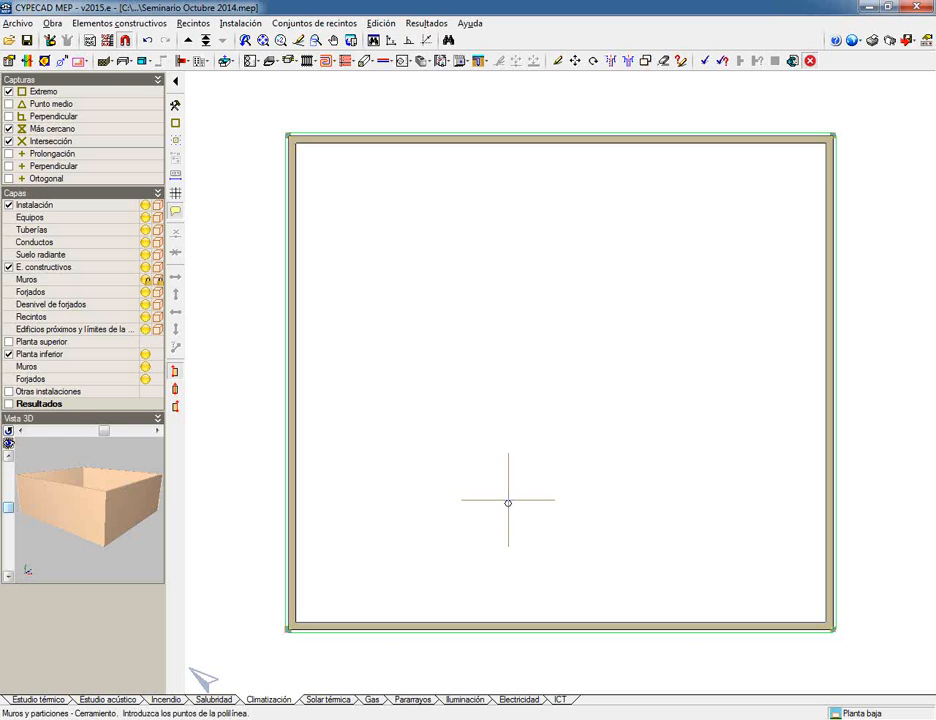
left_click(104, 61)
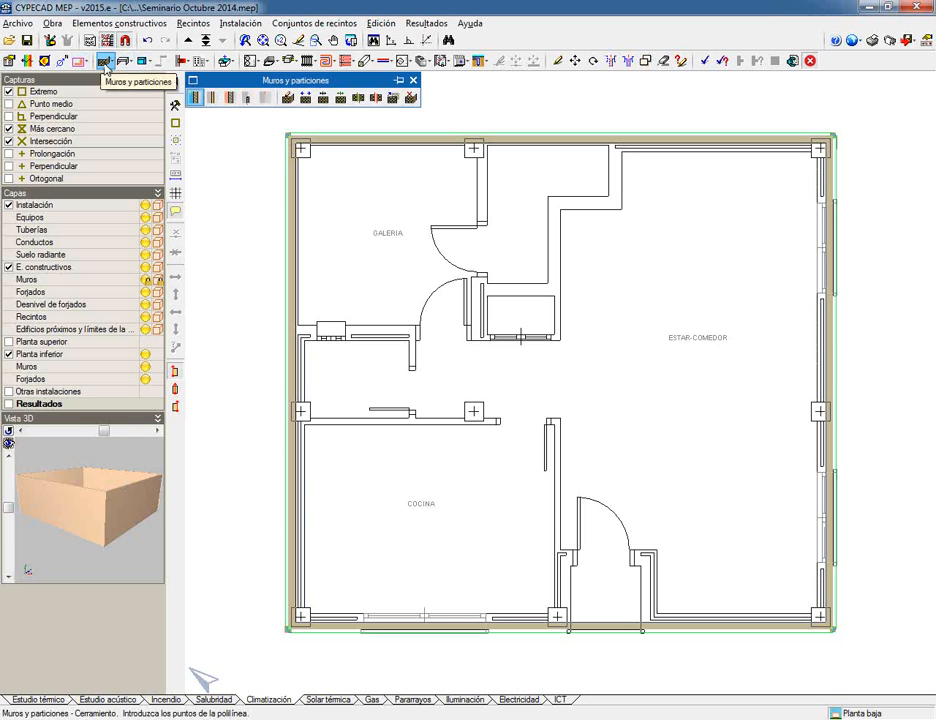
left_click(211, 98)
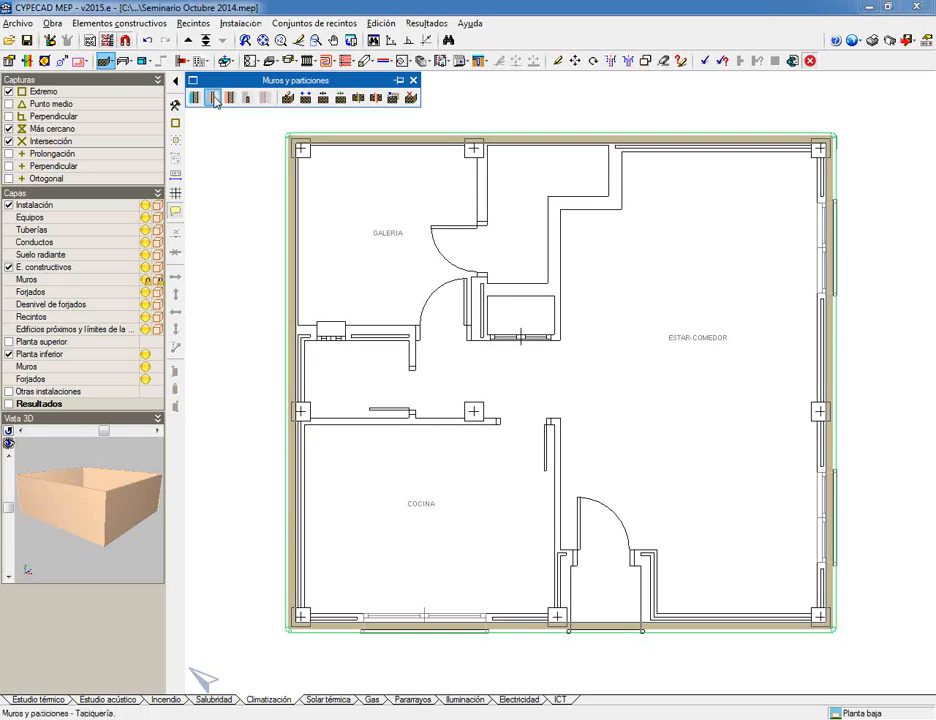
left_click(468, 70)
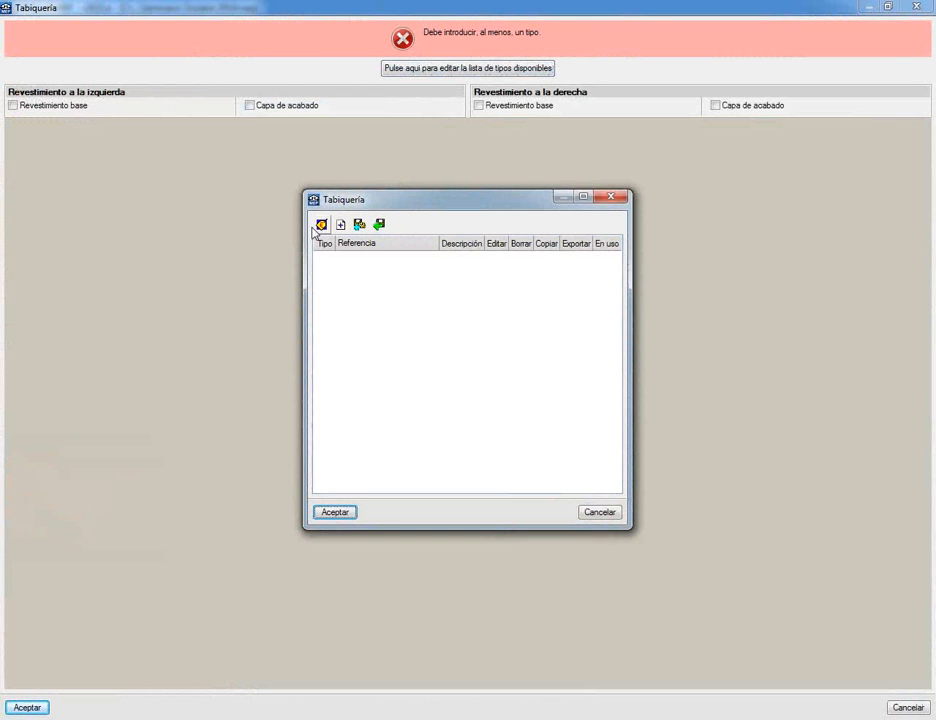
left_click(320, 226)
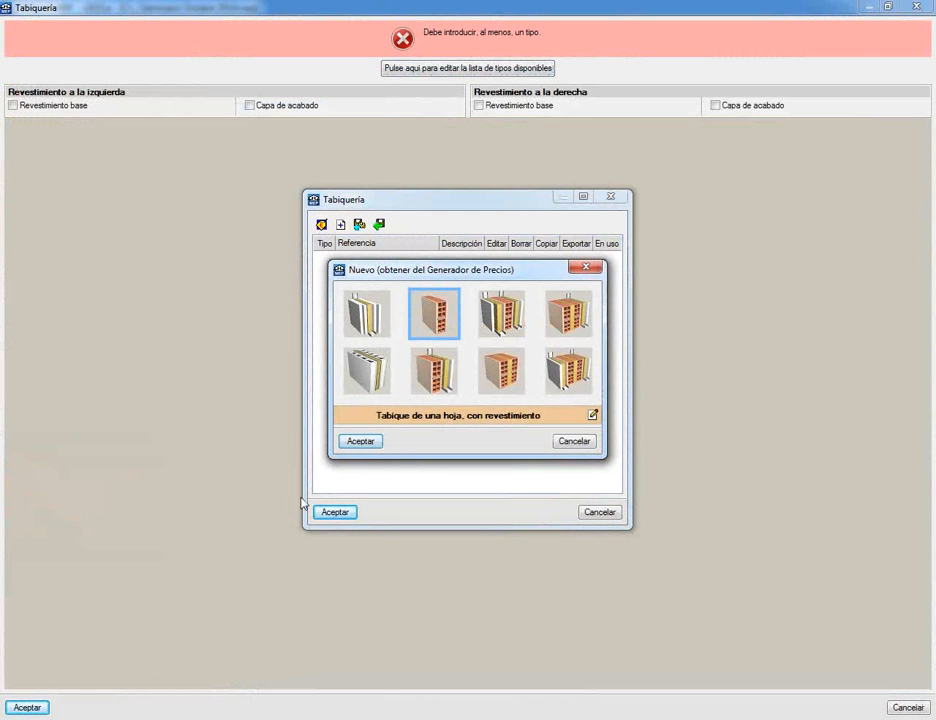
left_click(360, 441)
left_click(337, 512)
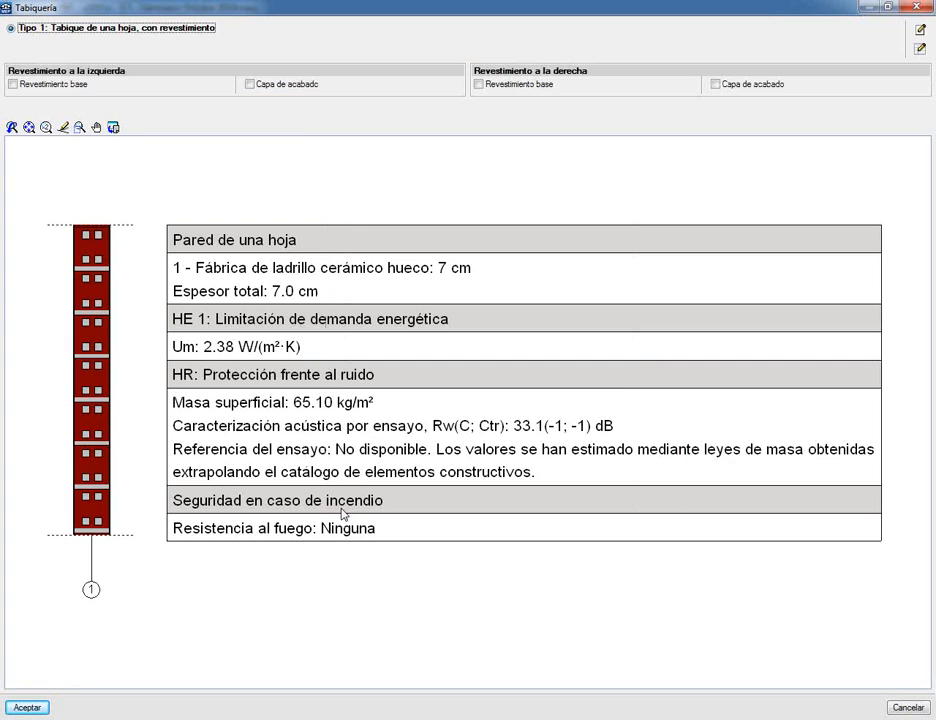
left_click(37, 711)
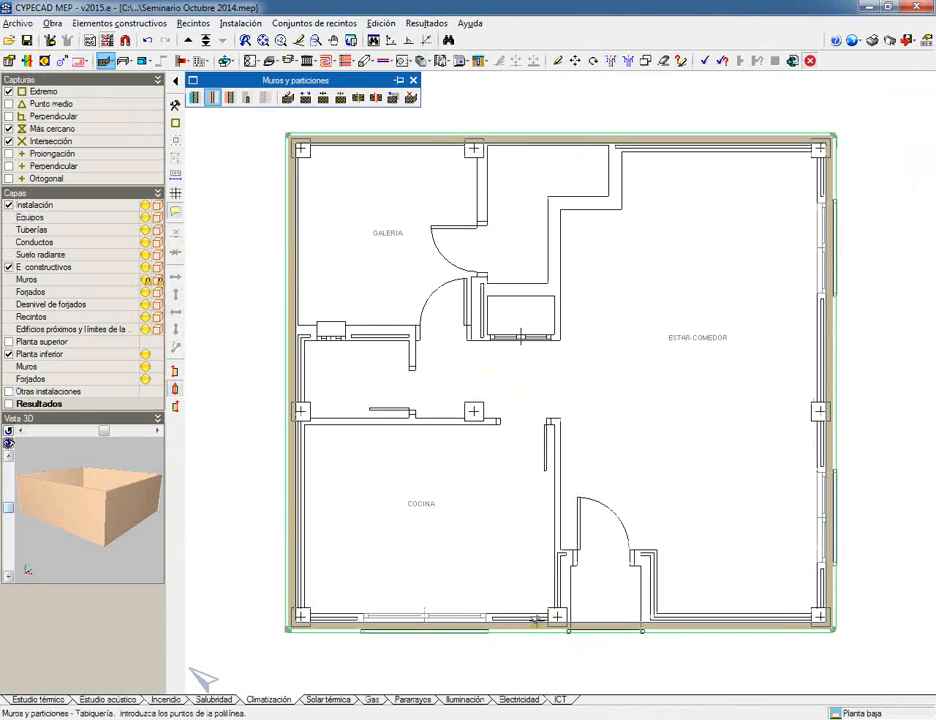
Draw the partitions enclosing COCINA against the façades, plus those enclosing the small room between COCINA and GALERIA
left_click(556, 616)
left_click(556, 421)
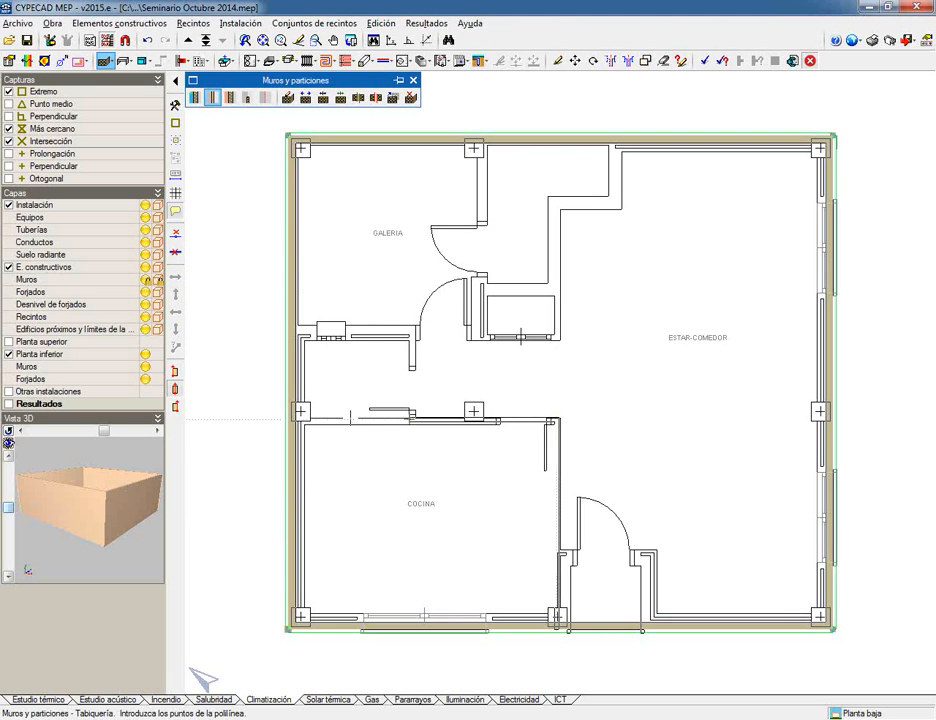
left_click(296, 418)
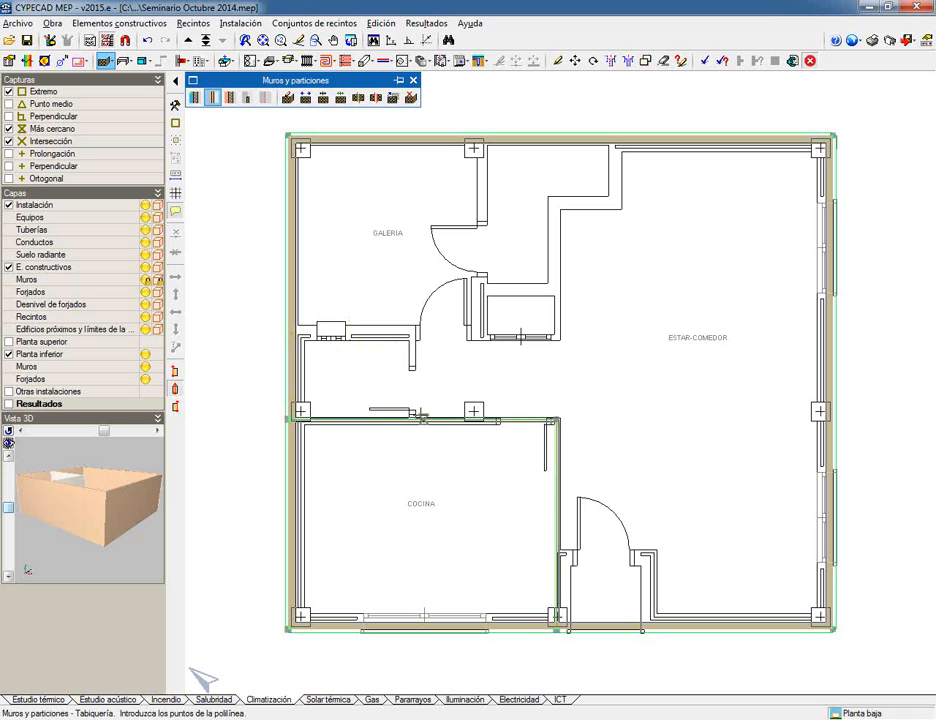
left_click(290, 327)
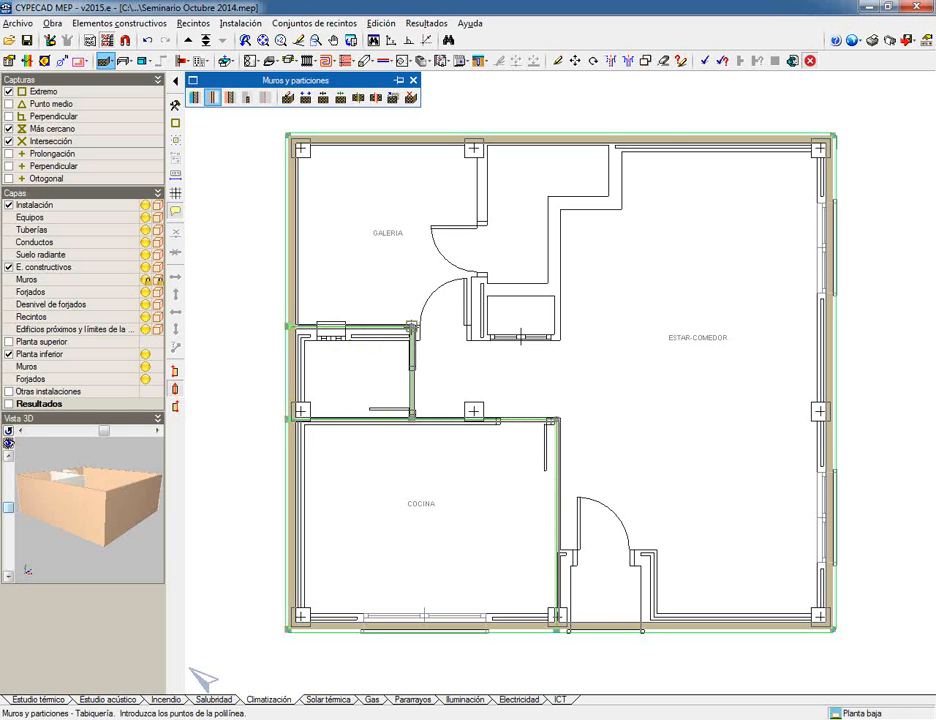
Extend the GALERIA partition towards ESTAR-COMEDOR and up to the façade, and add a parallel partition dividing the enclosed area in two
left_click(670, 327)
left_click(670, 134)
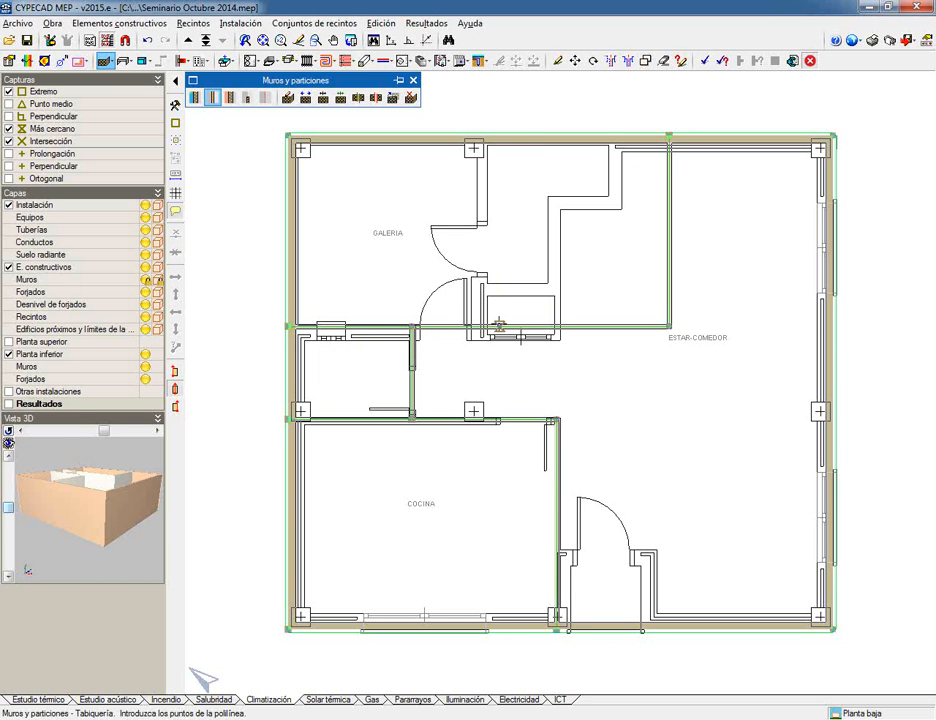
left_click(499, 325)
left_click(499, 134)
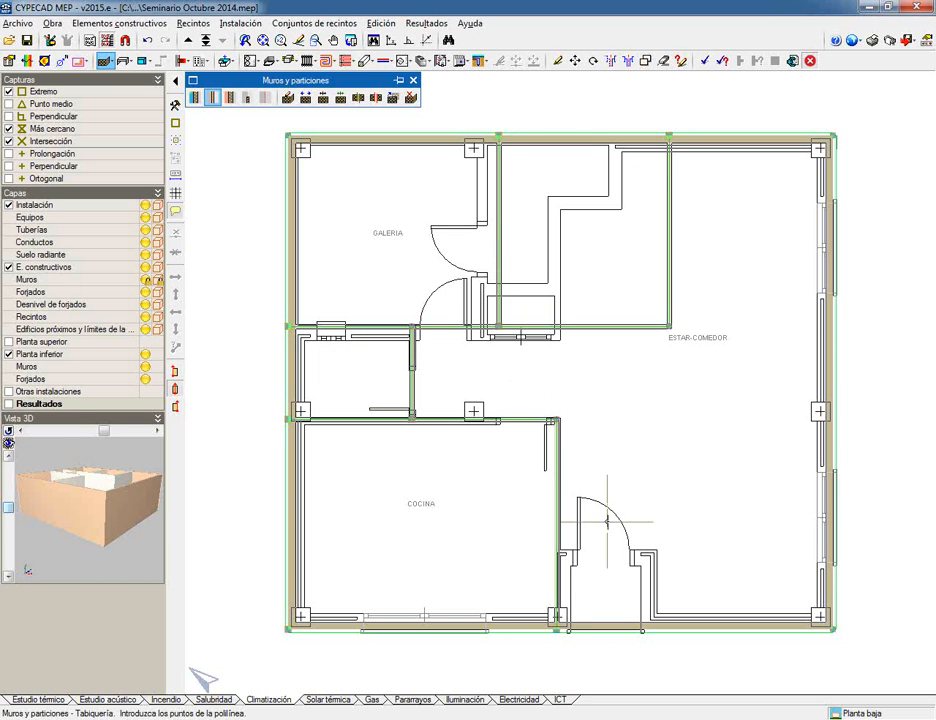
Compare the drawn partitions with the plan template by repeatedly showing and hiding it, leave it hidden, and inspect the partitions in 3D
key("F4")
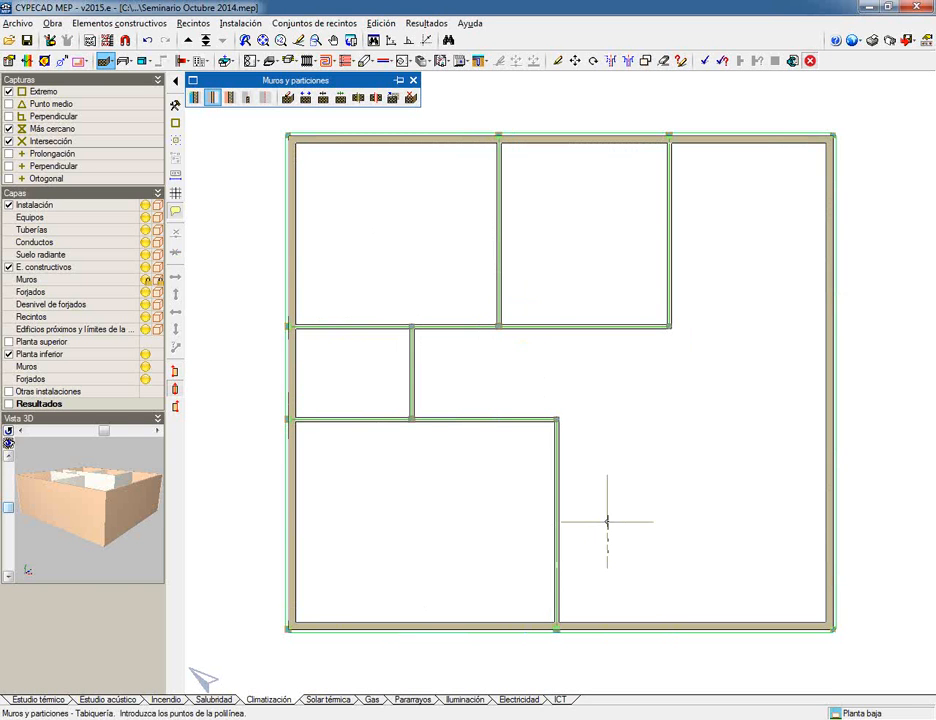
key("F4")
key("F4")
key("F4")
key("F4")
key("F4")
key("F4")
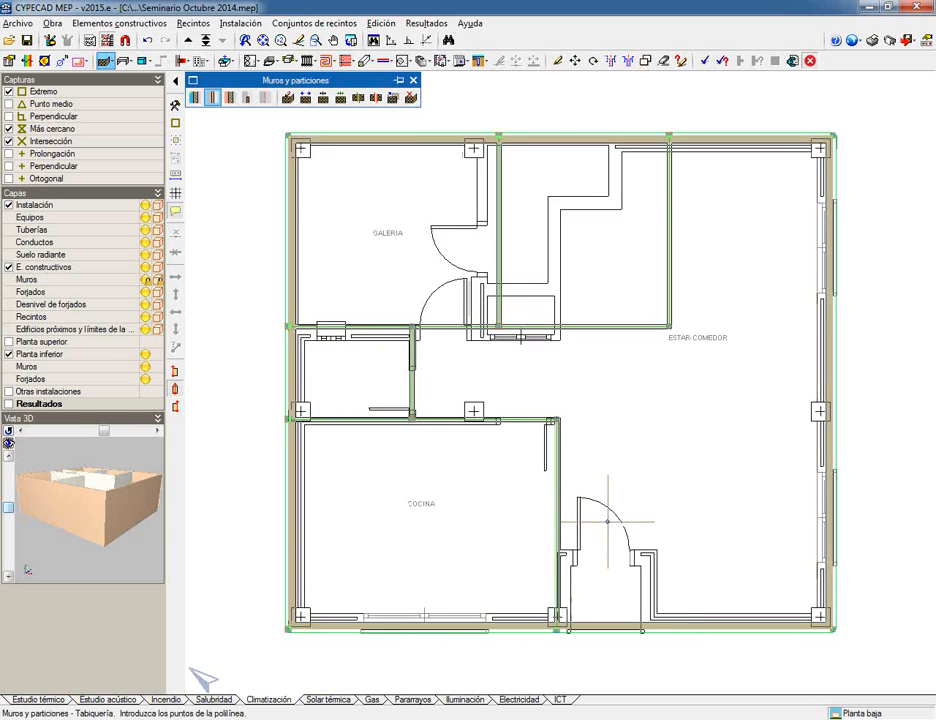
key("F4")
key("F4")
key("F4")
key("F4")
key("F4")
key("F4")
key("F4")
key("F4")
key("F4")
key("F4")
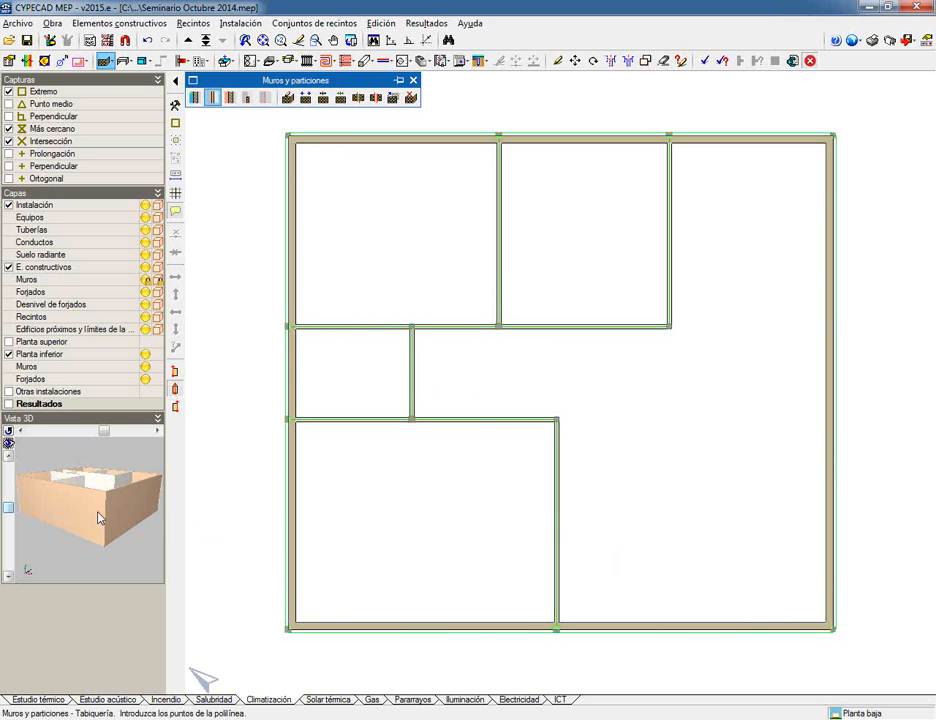
left_click_drag(98, 516, 80, 492)
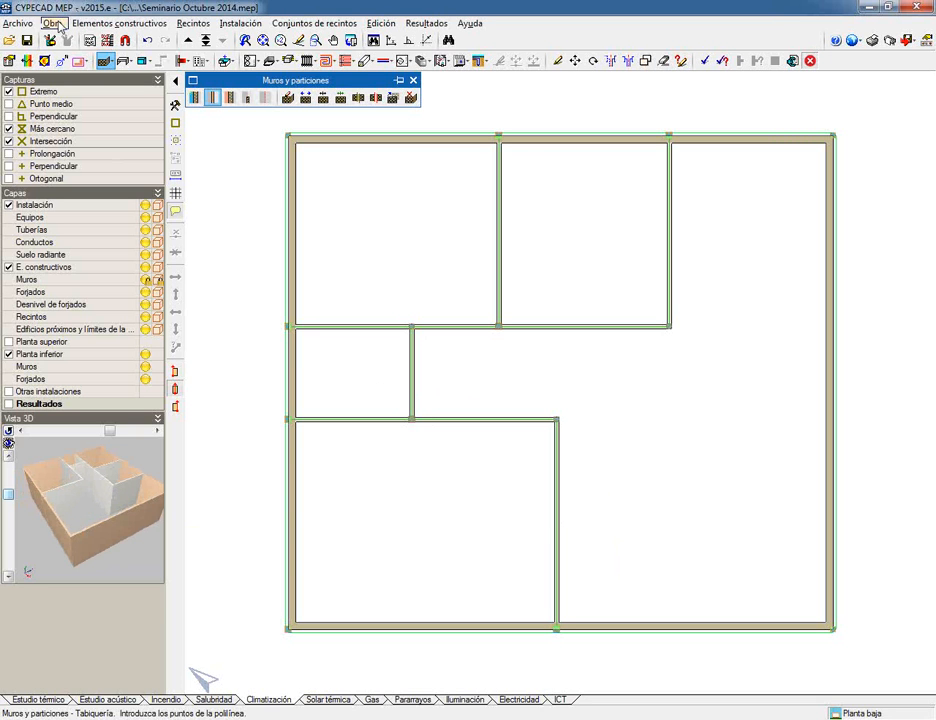
Create the Forjado sanitario o solera type Solera from the Generador de Precios, review its layers and thermal data, and accept it
left_click(109, 29)
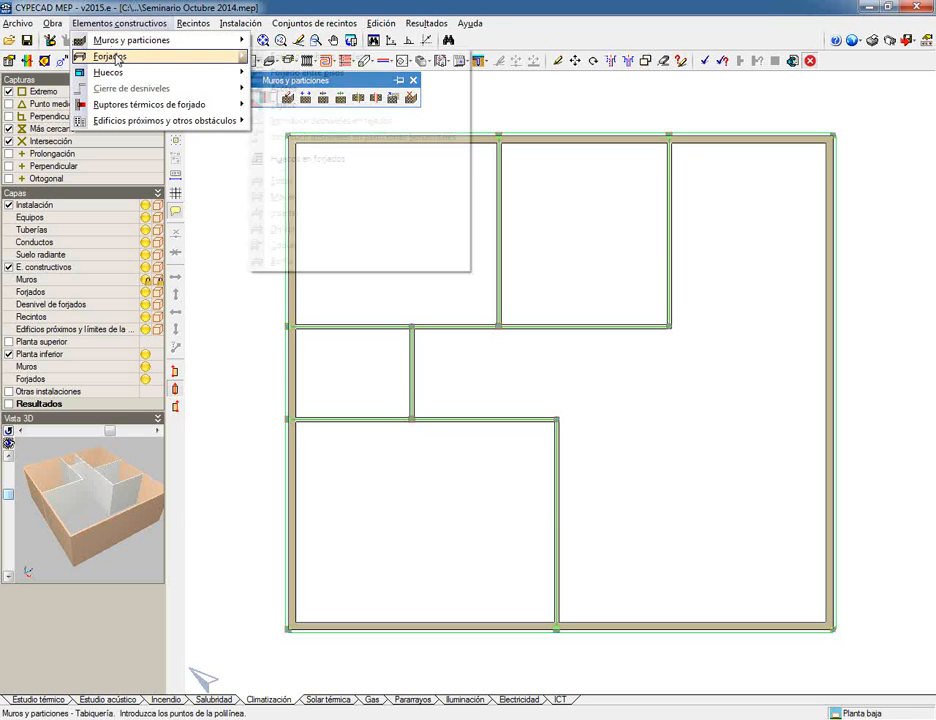
mouse_move(100, 56)
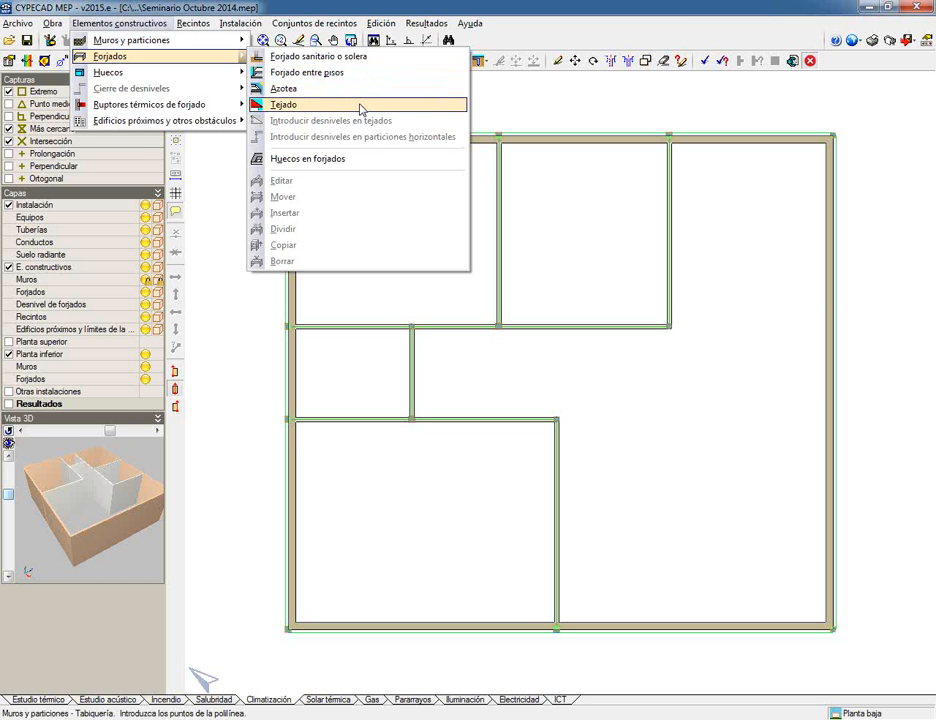
left_click(347, 58)
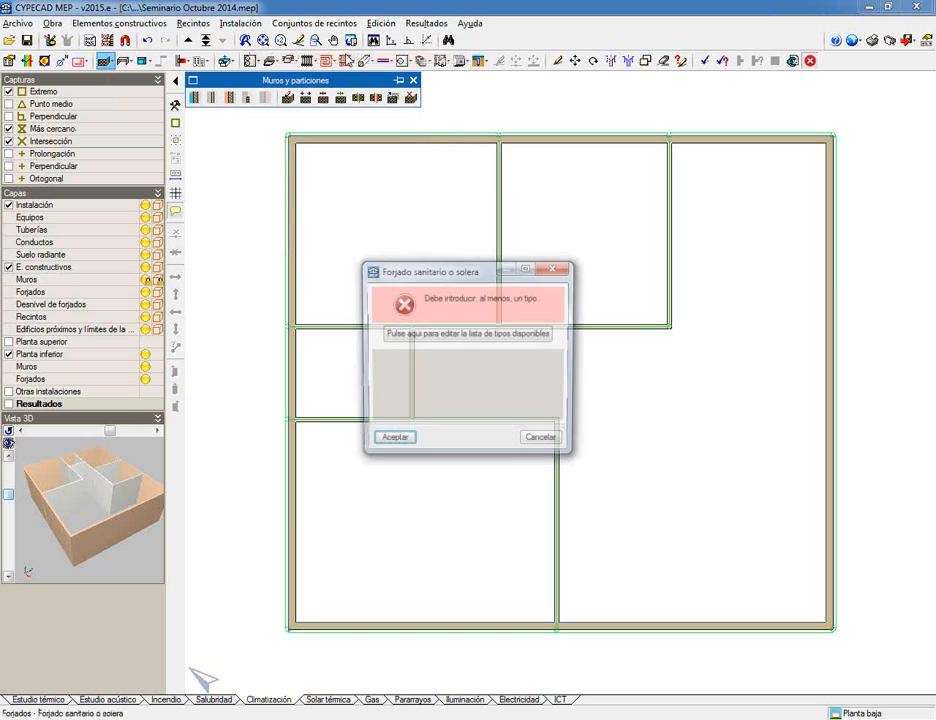
left_click(477, 344)
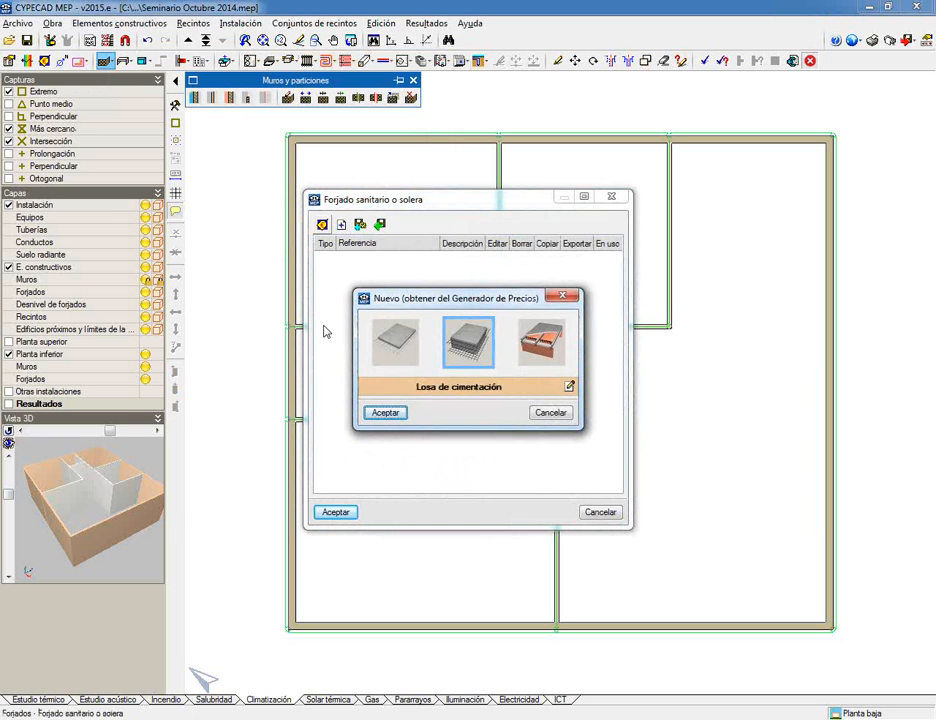
left_click(392, 343)
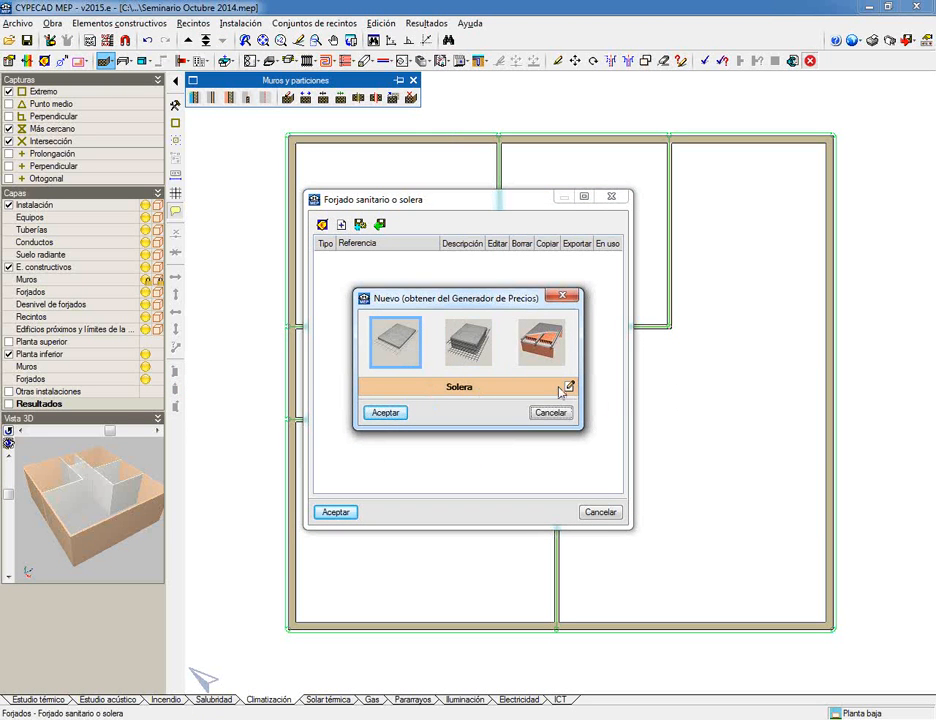
left_click(385, 412)
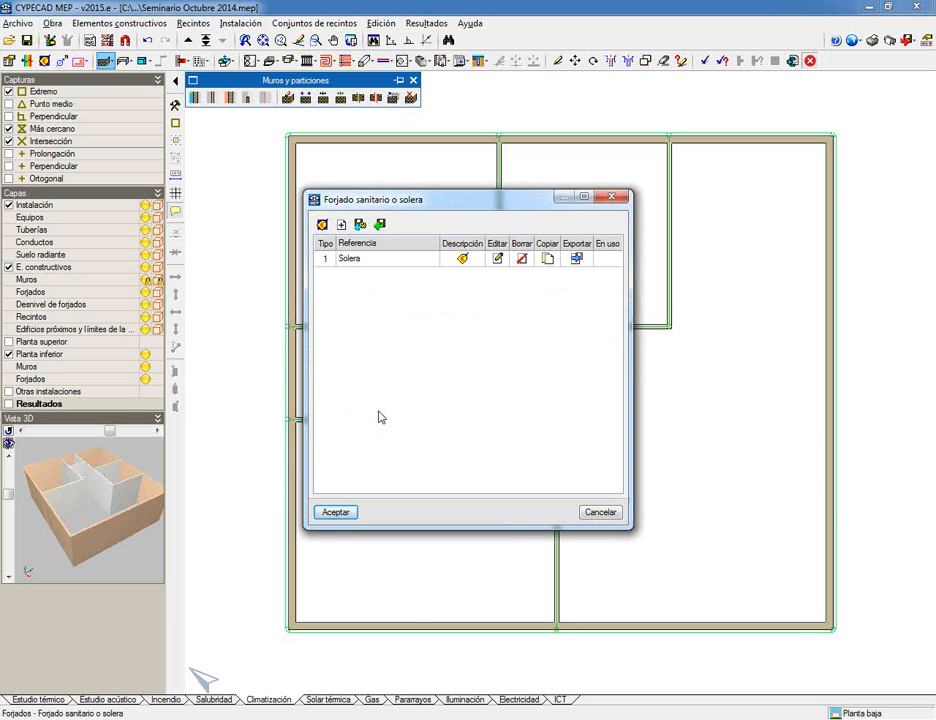
left_click(343, 513)
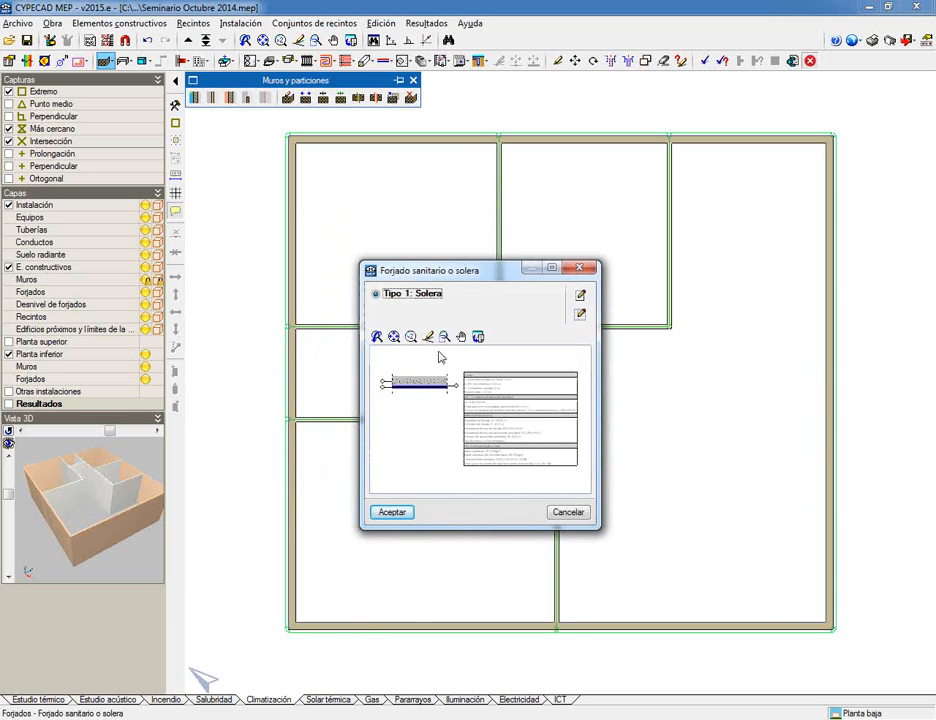
left_click(556, 268)
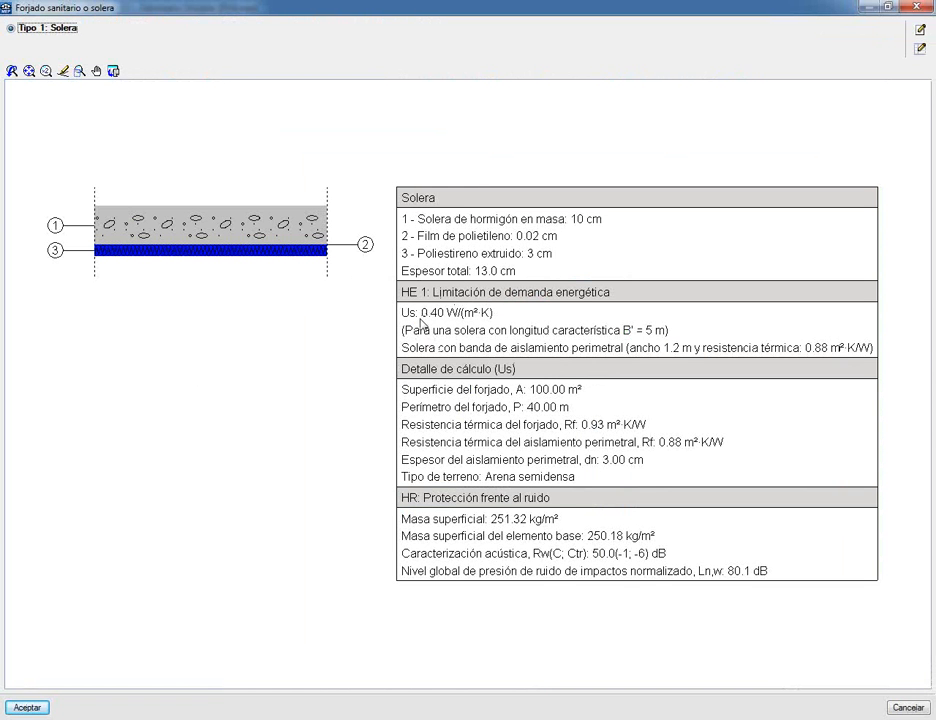
left_click(30, 708)
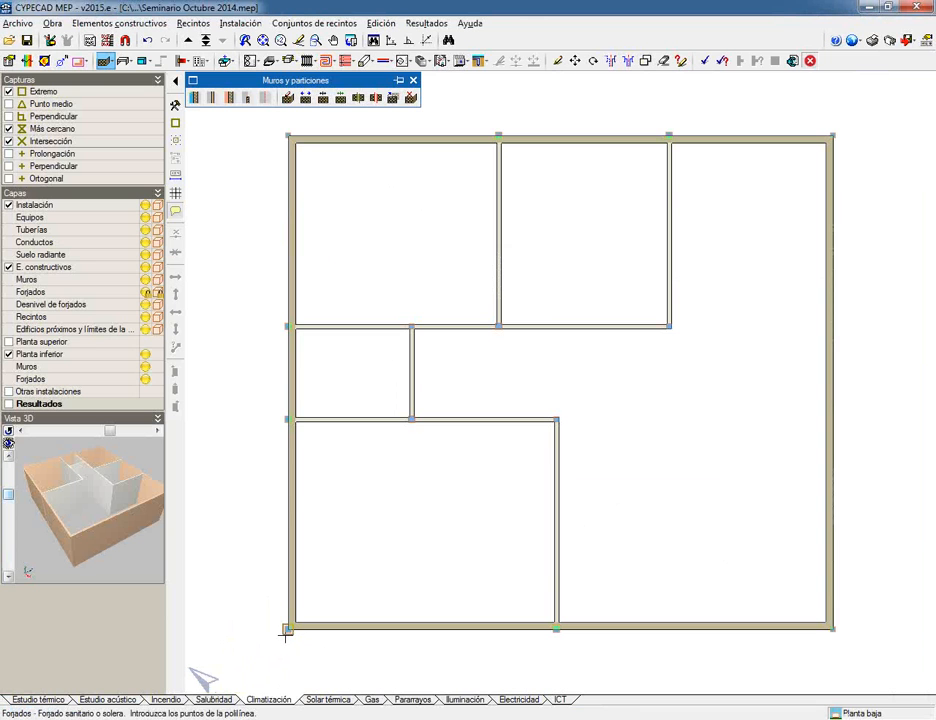
Draw the Solera ground slab through the four outer façade corners, close its outline, and check it in the 3D preview
left_click(287, 629)
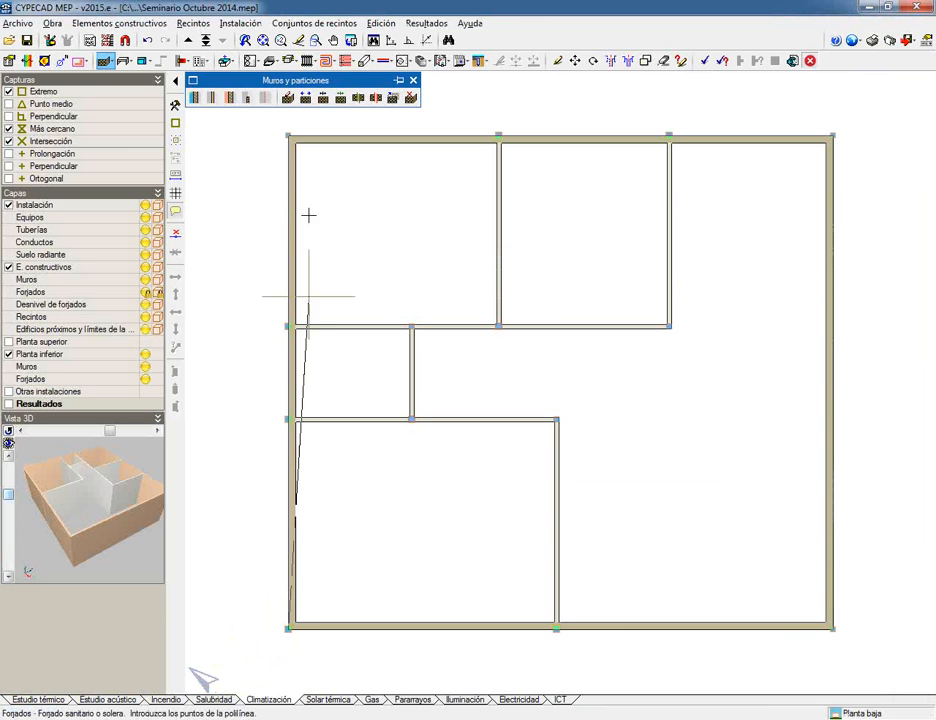
left_click(288, 135)
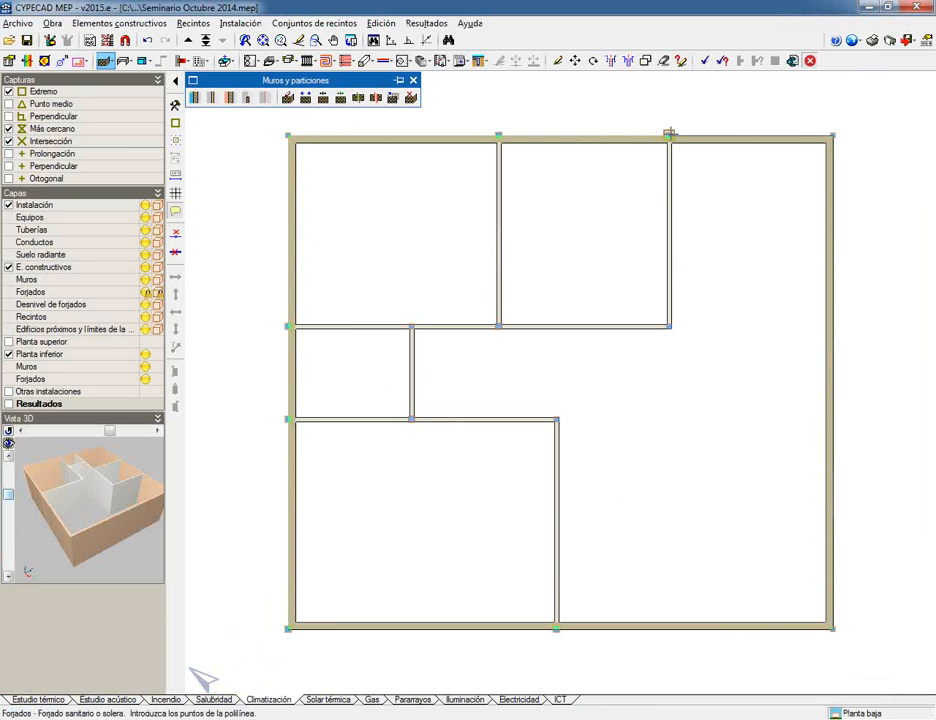
left_click(832, 135)
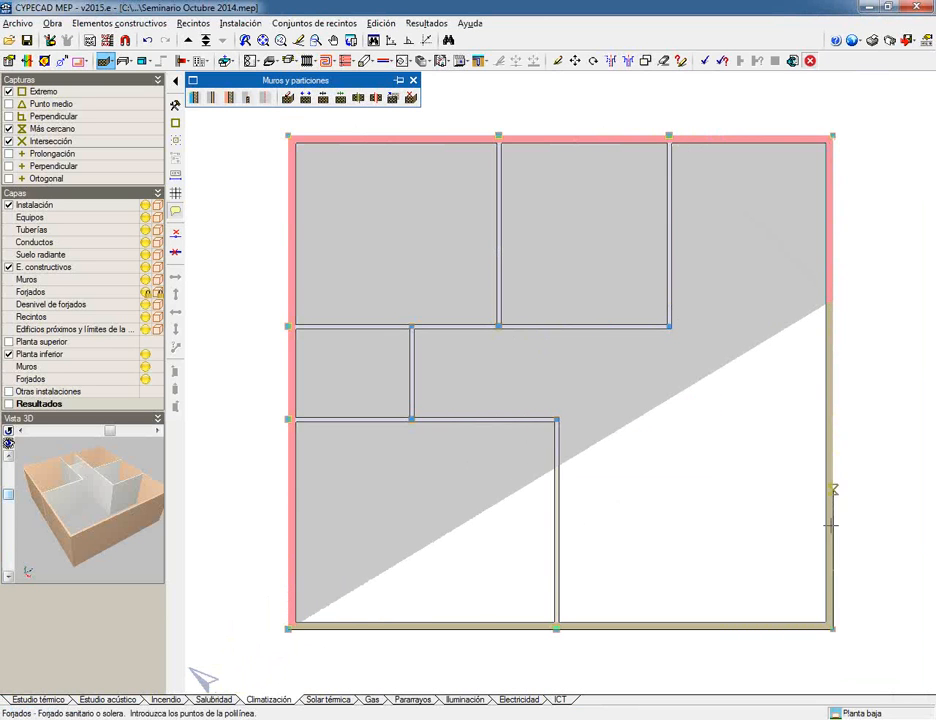
left_click(832, 628)
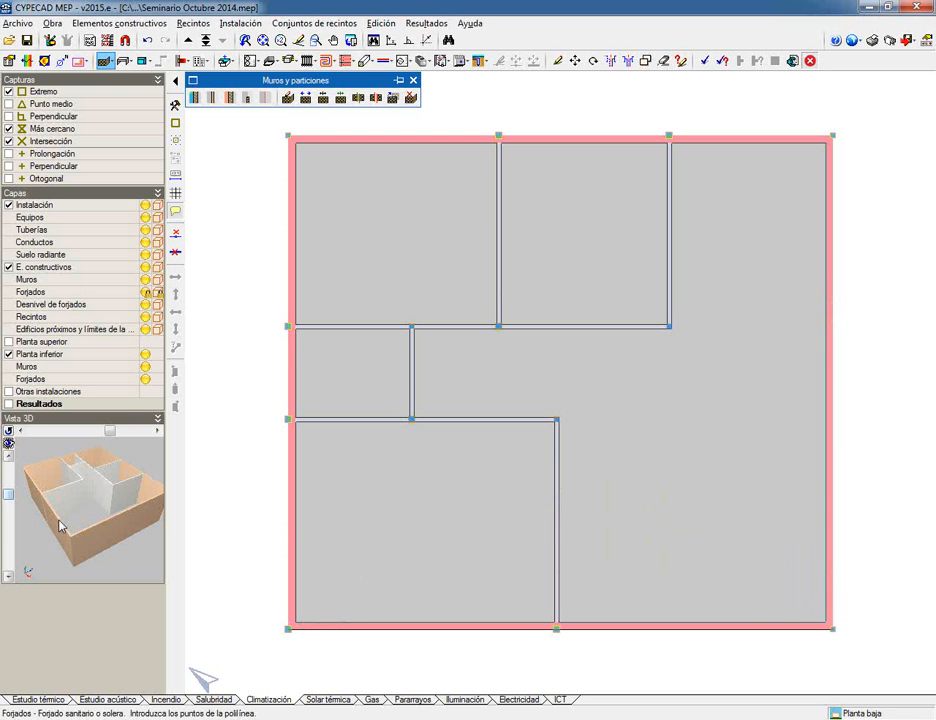
right_click(538, 511)
left_click_drag(141, 497, 80, 554)
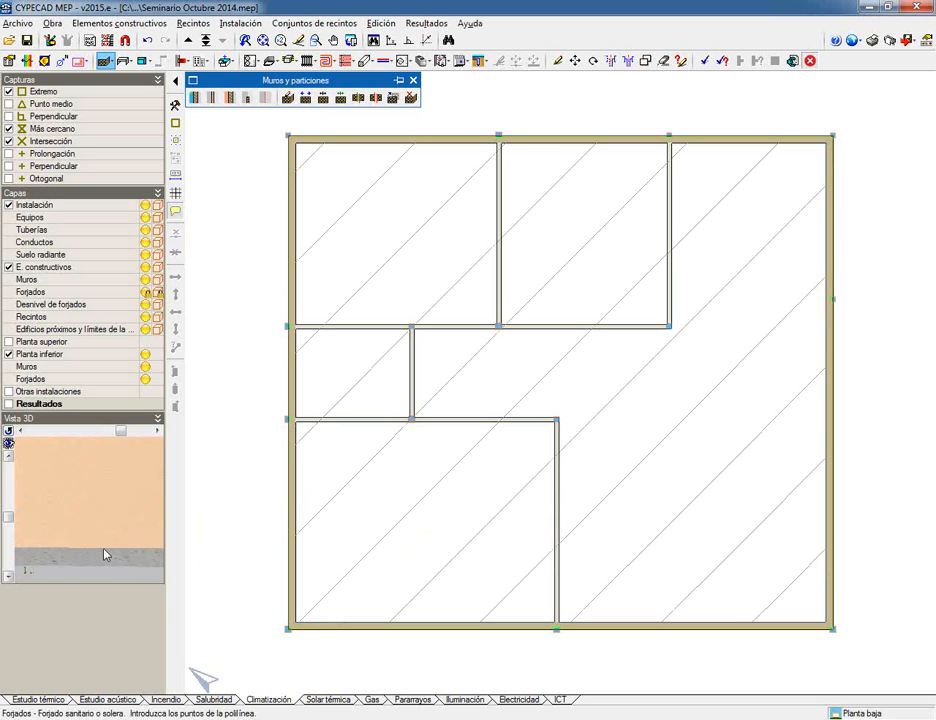
scroll(96, 542, "down", 3)
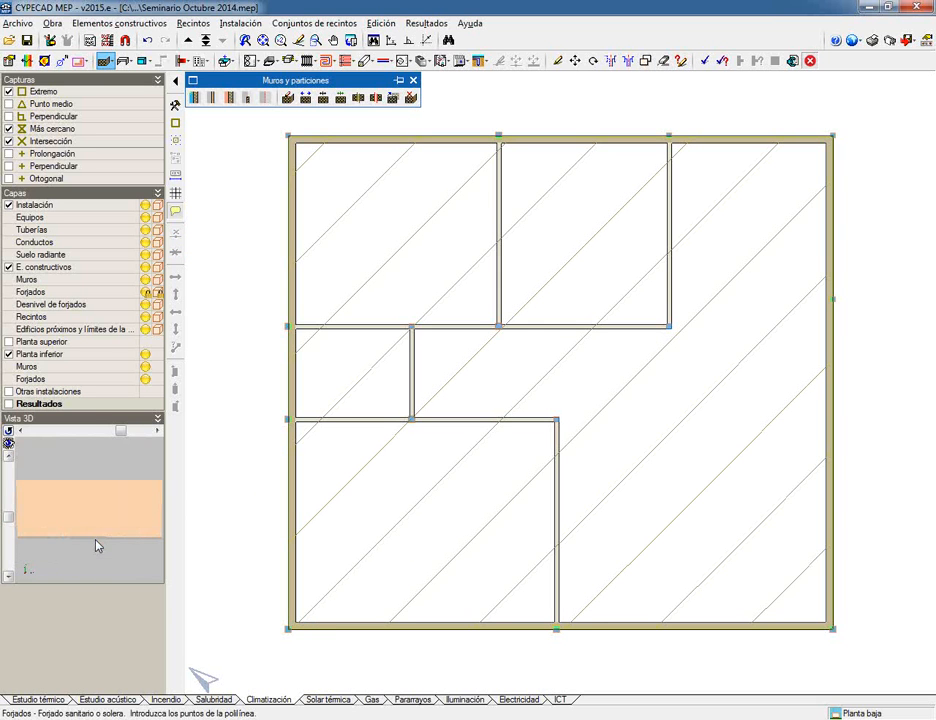
left_click_drag(94, 499, 78, 540)
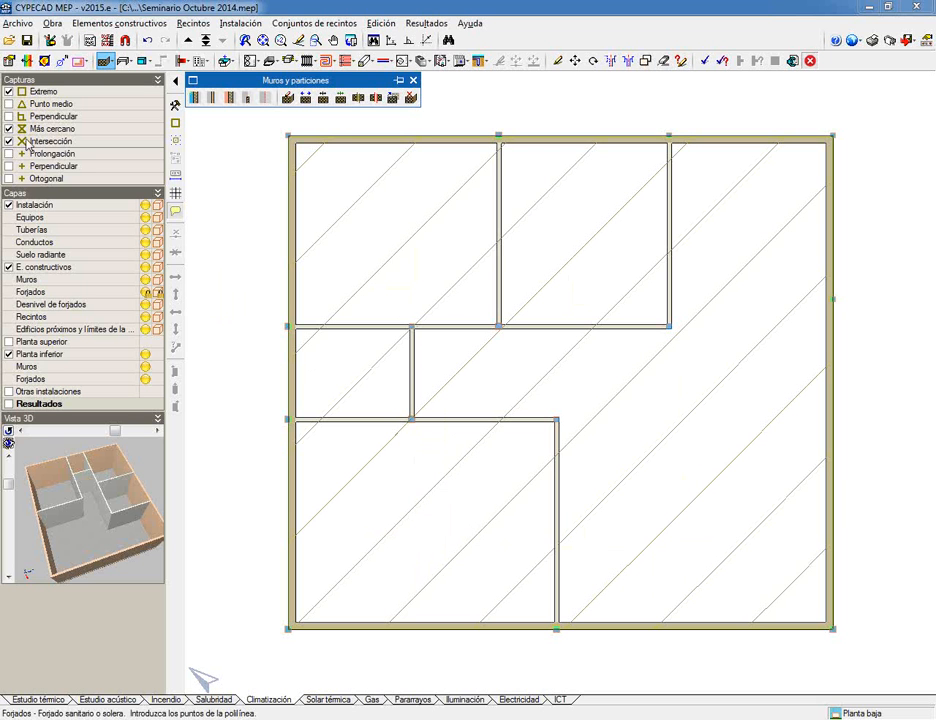
Start the Puerta opening command and create the door type Puerta de entrada a la vivienda, acorazada from the Generador de Precios
left_click(90, 22)
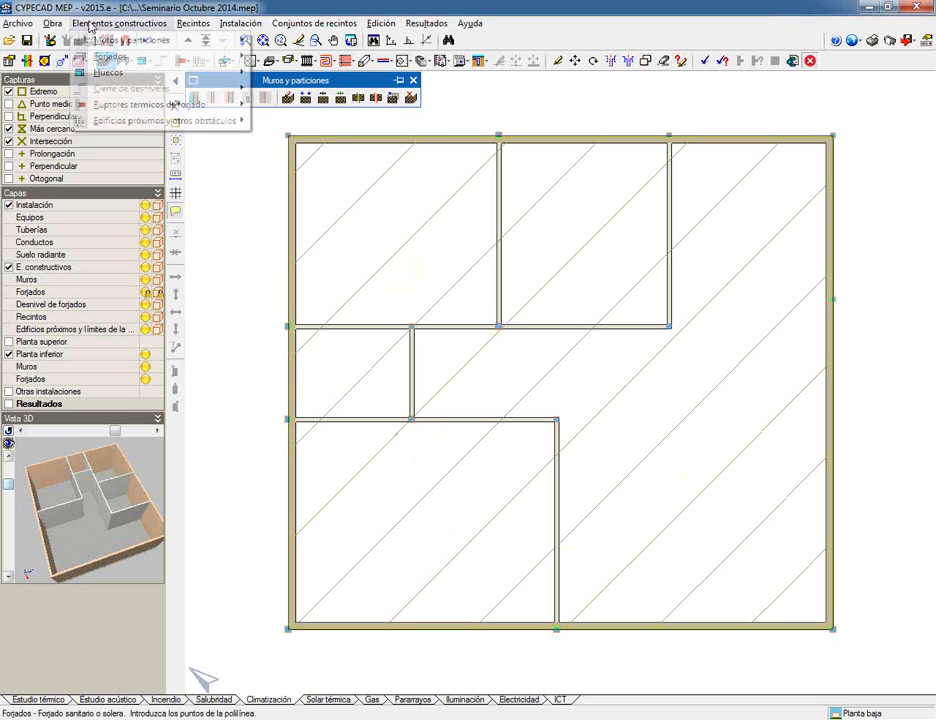
mouse_move(135, 78)
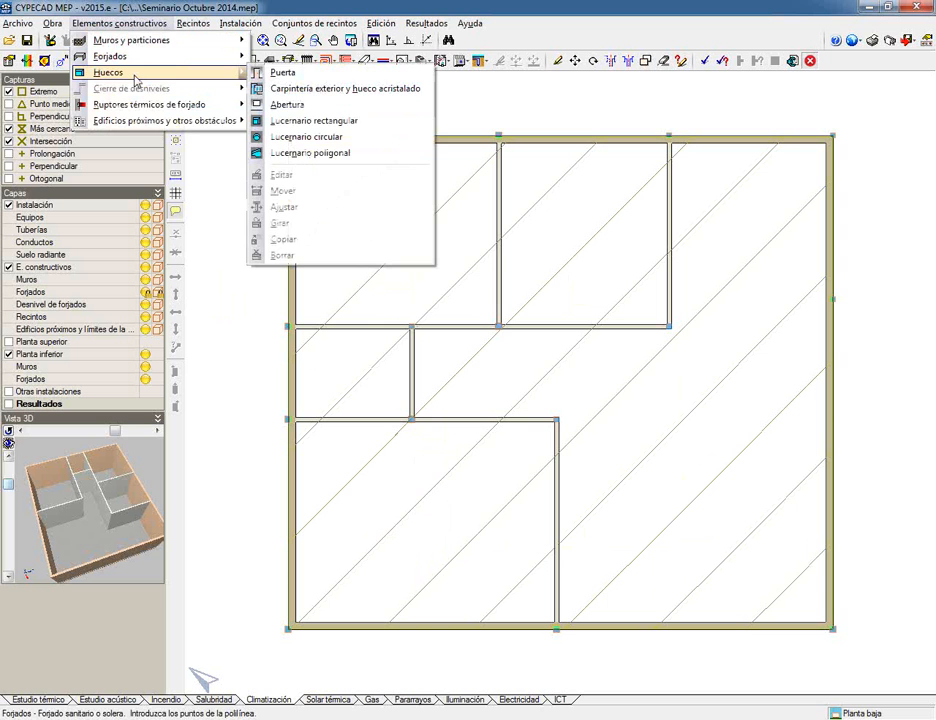
left_click(328, 75)
left_click(463, 357)
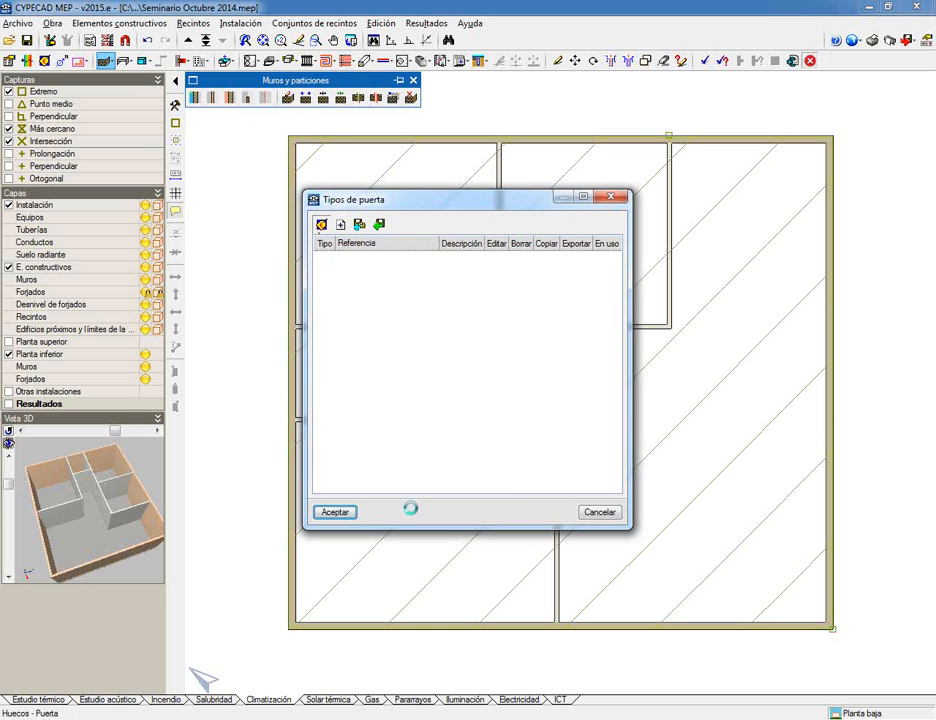
left_click(494, 338)
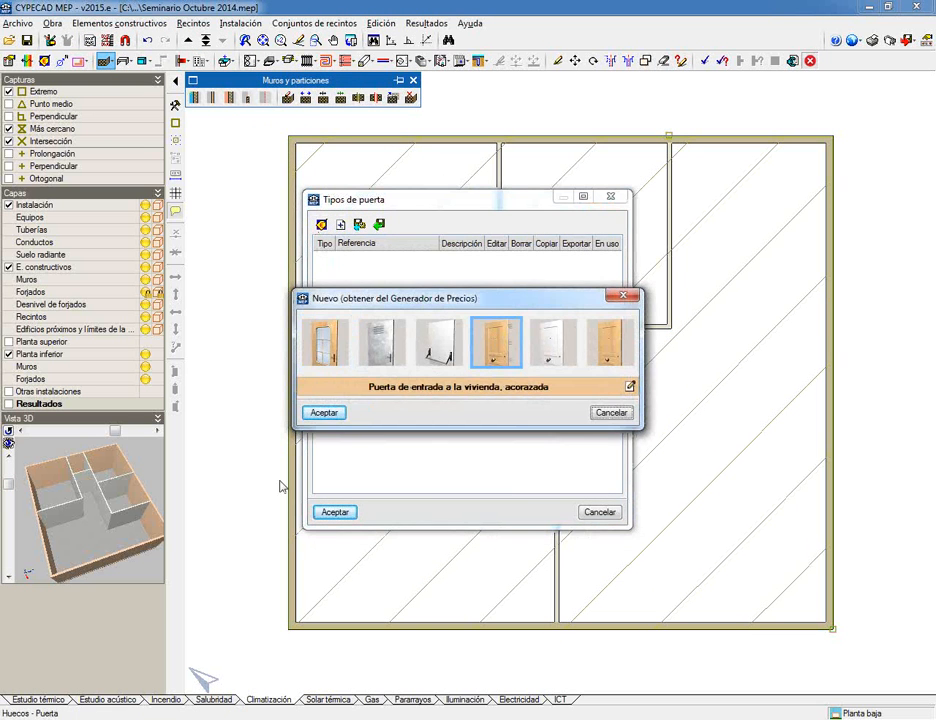
left_click(324, 412)
Add a second door type, Puerta de paso interior, de madera, from the Generador de Precios and accept the list of door types
left_click(321, 225)
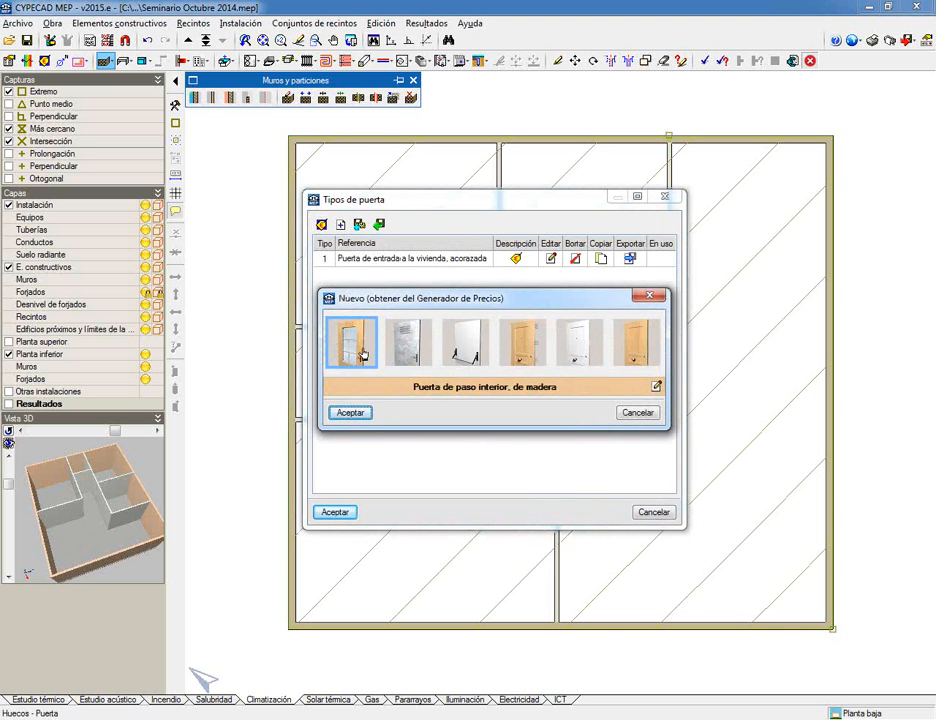
left_click(352, 413)
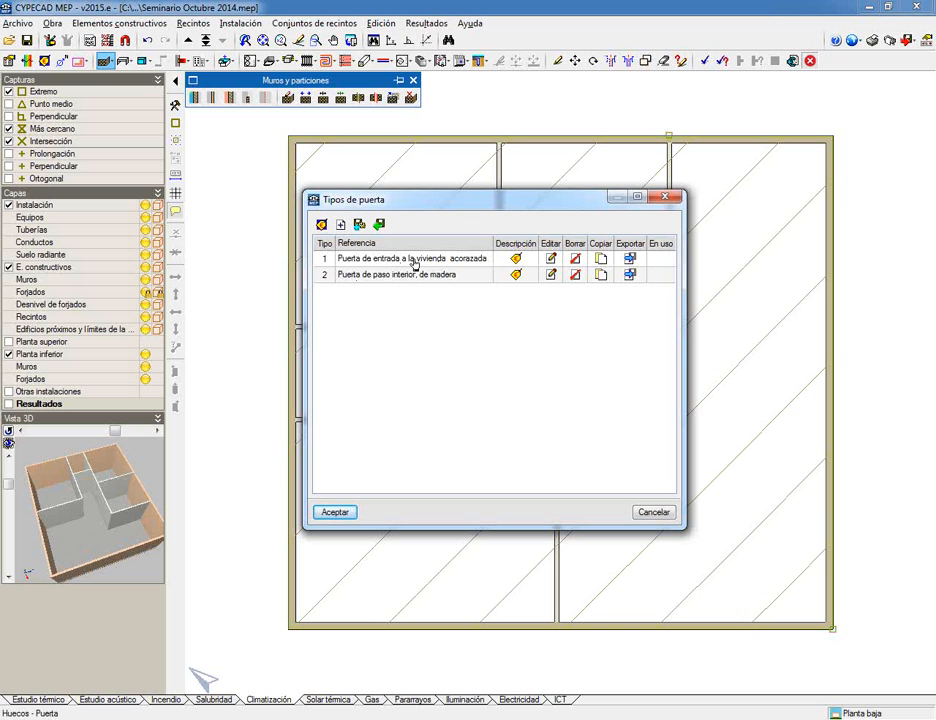
left_click(336, 512)
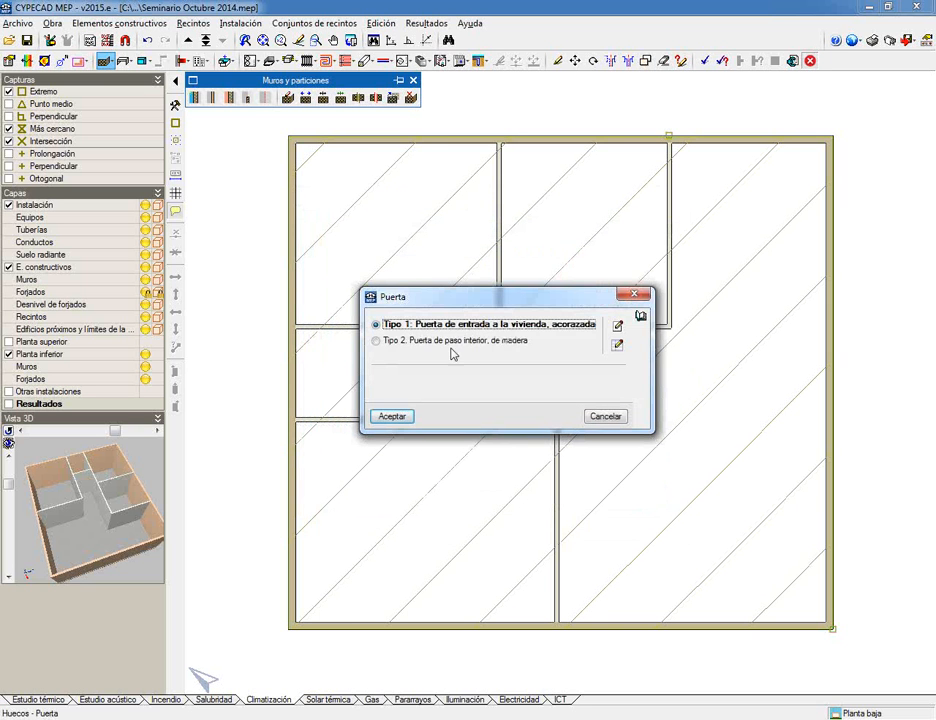
Place the Tipo 1 armoured entrance door in the lower façade, just to the right of where the interior partition meets it
left_click(391, 416)
scroll(604, 655, "up", 3)
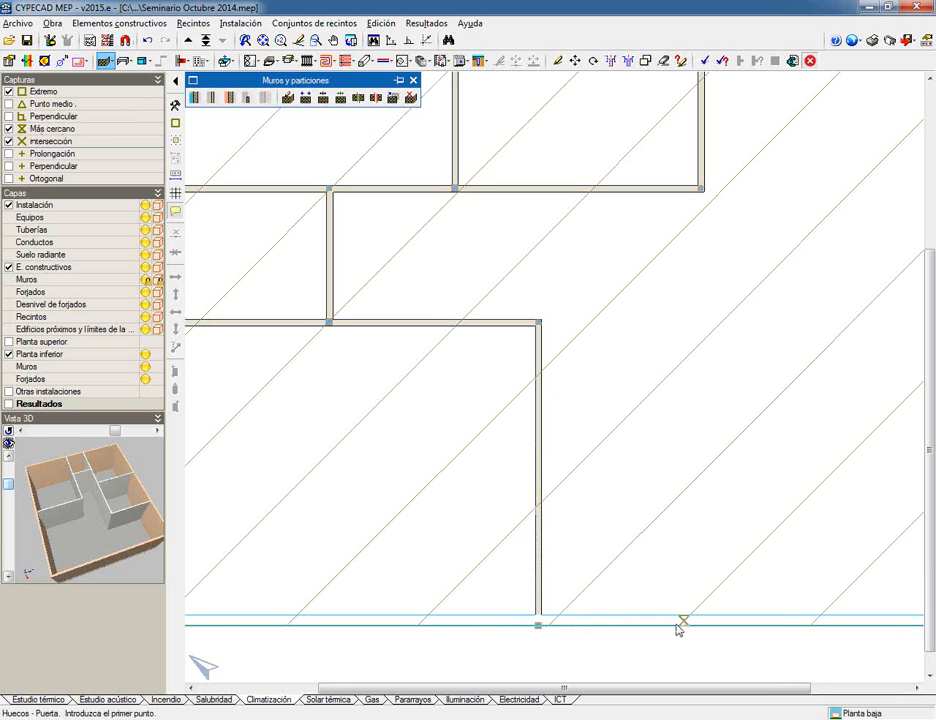
left_click(577, 621)
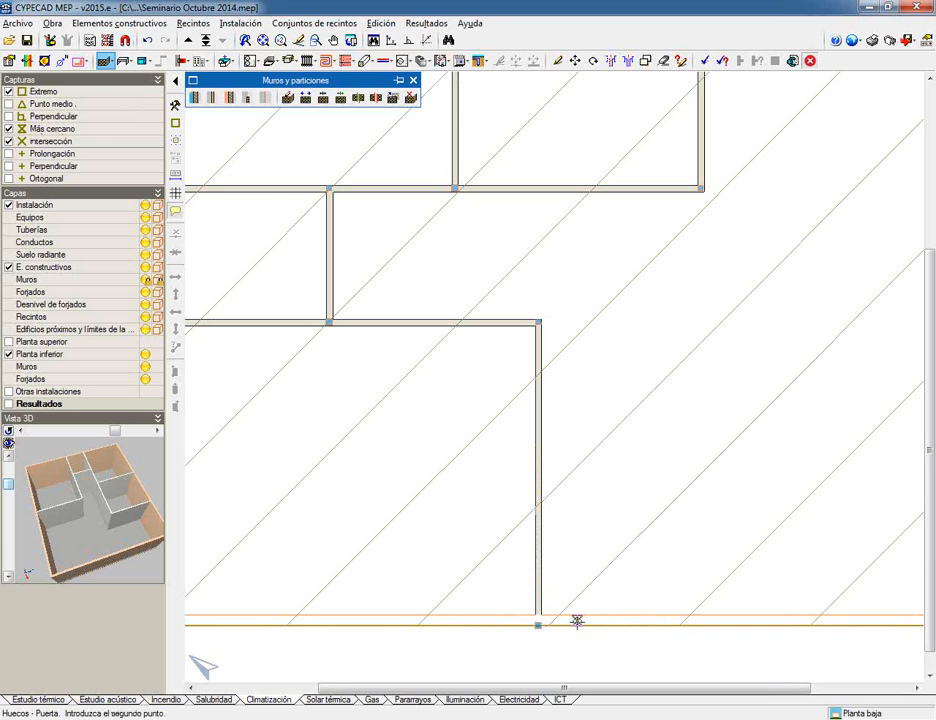
scroll(658, 620, "down", 2)
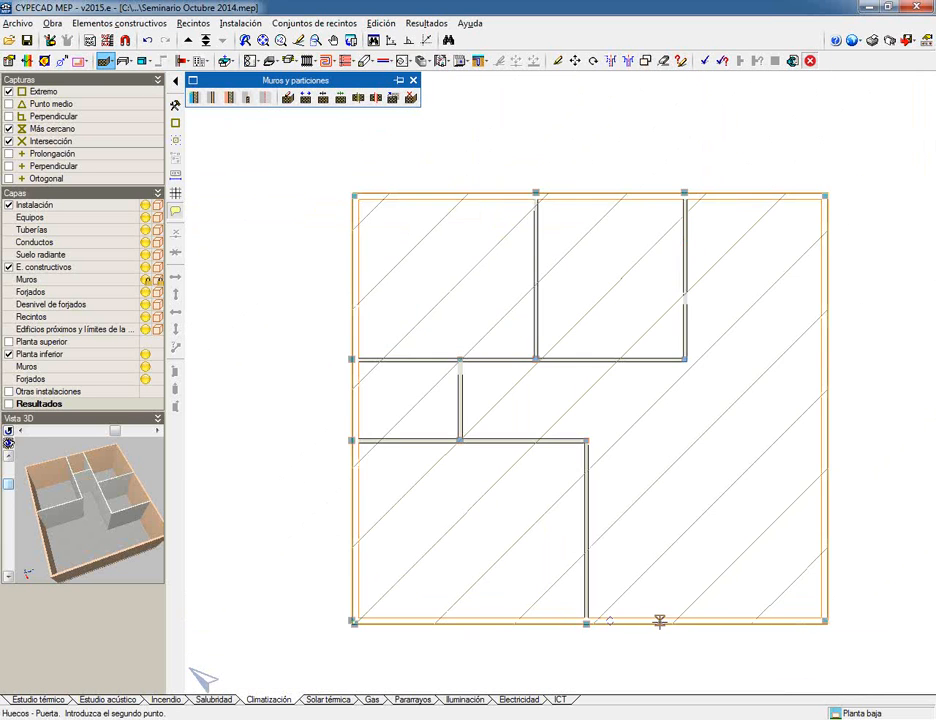
left_click(800, 619)
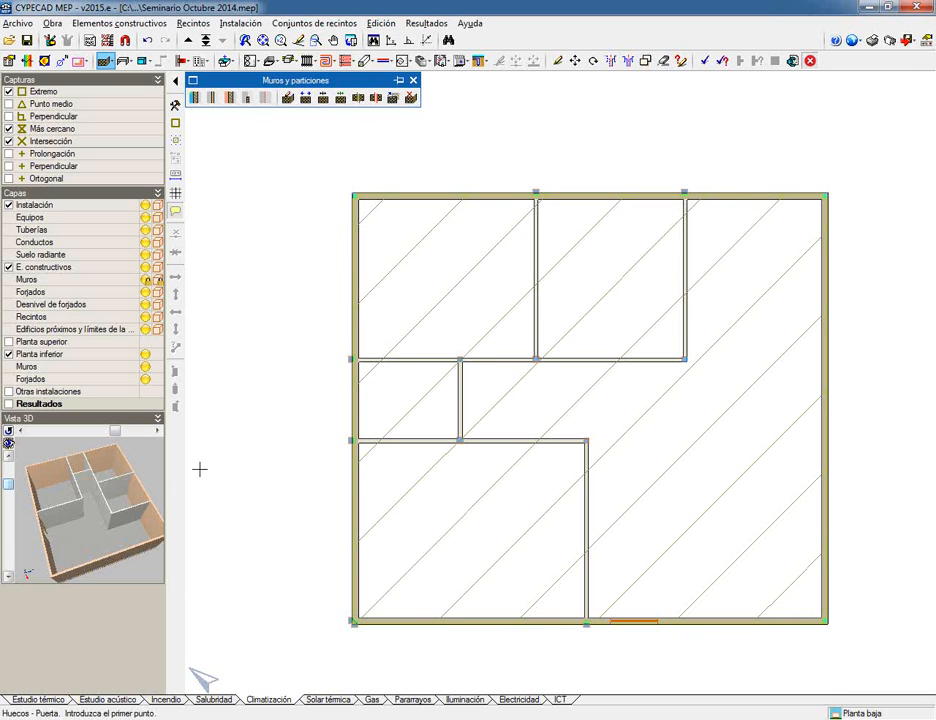
left_click_drag(66, 565, 94, 547)
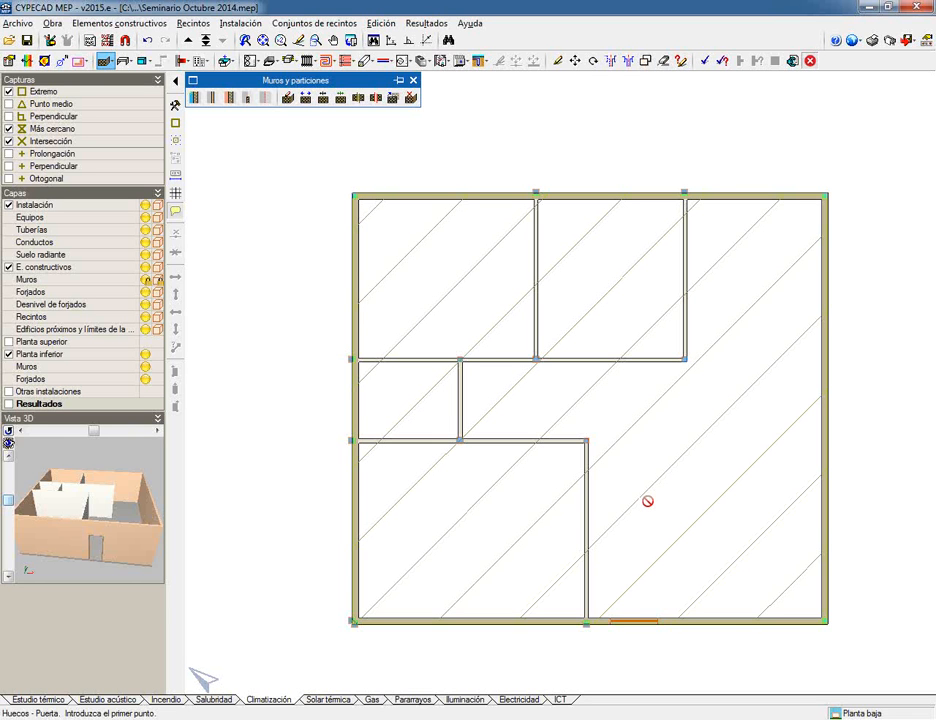
Choose door Tipo 2, Puerta de paso interior, de madera, and place it in the lower corridor partition beside the small room's corner
right_click(648, 501)
left_click(390, 346)
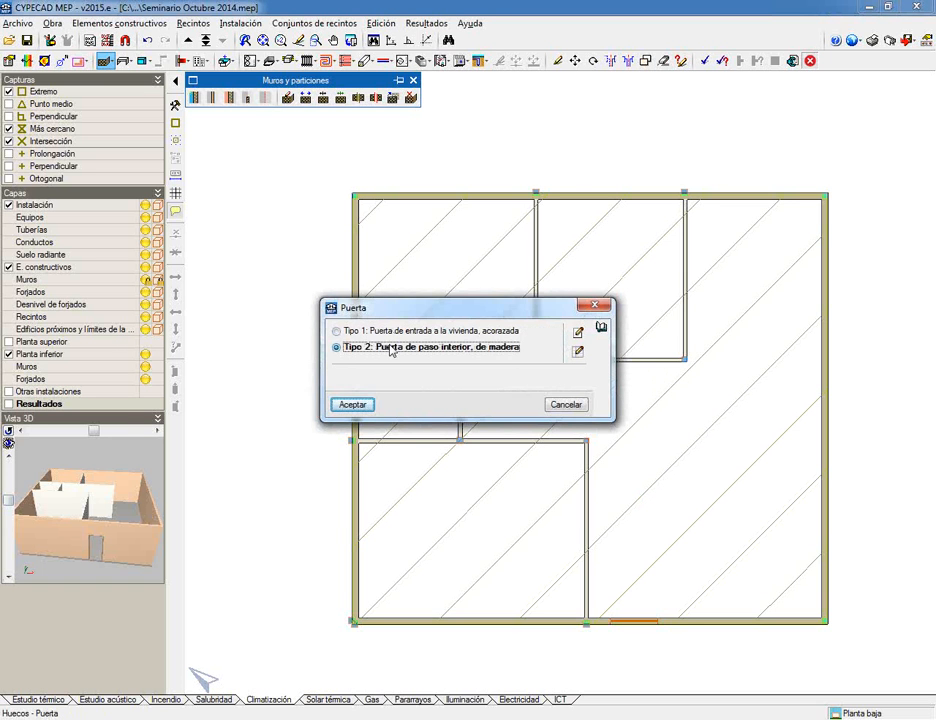
left_click(355, 404)
scroll(478, 442, "up", 5)
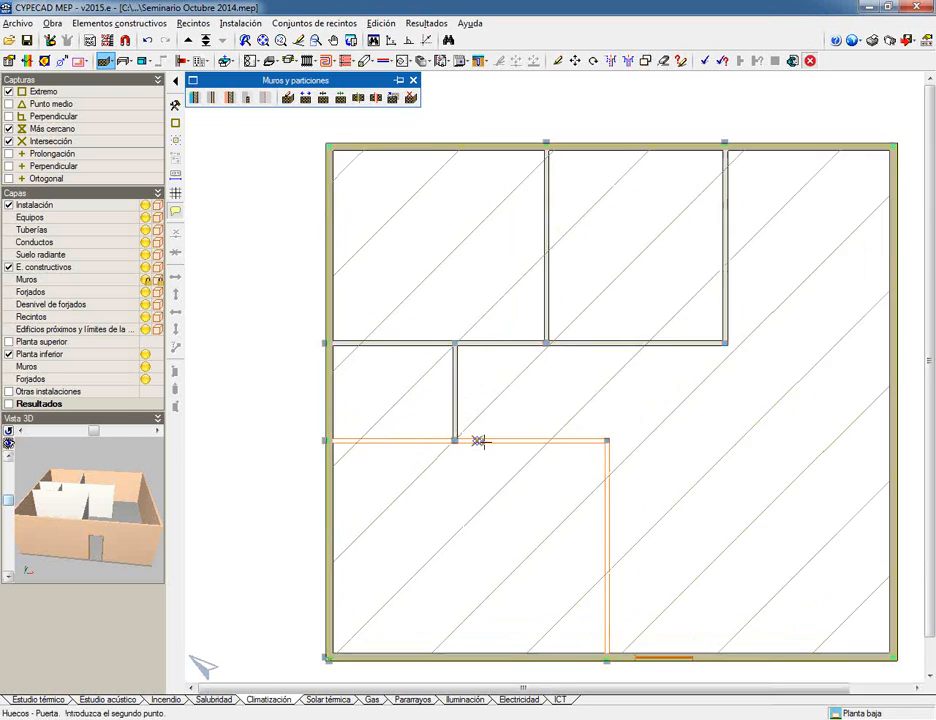
Place four wooden interior doors: one in the lower horizontal partition, one in the small room's vertical partition, and two in the upper horizontal partition
left_click(490, 440)
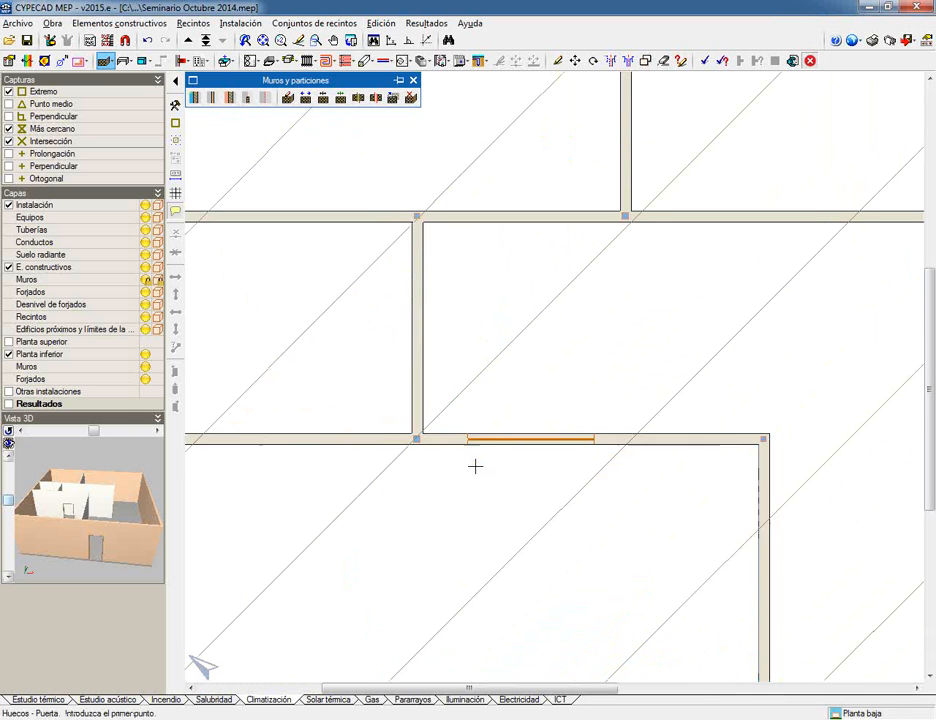
left_click(417, 417)
left_click(417, 290)
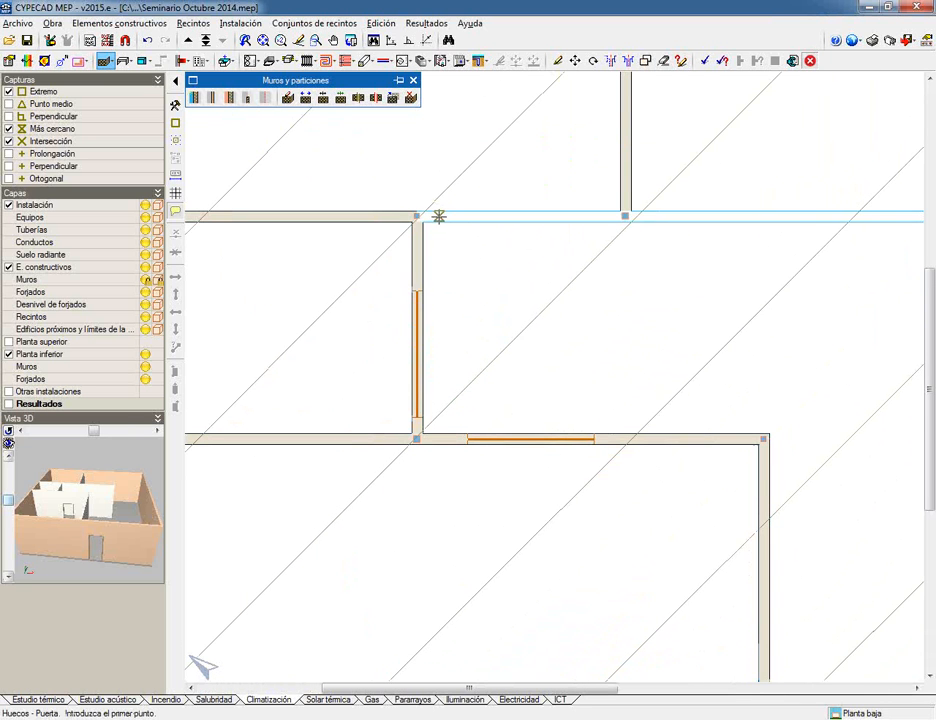
left_click(668, 216)
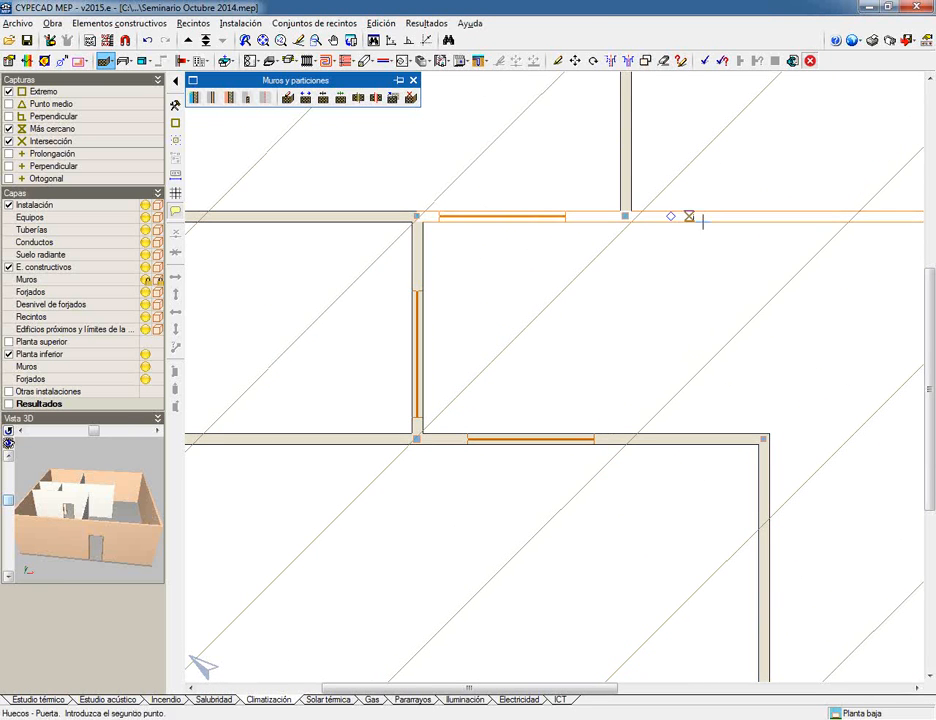
left_click(700, 219)
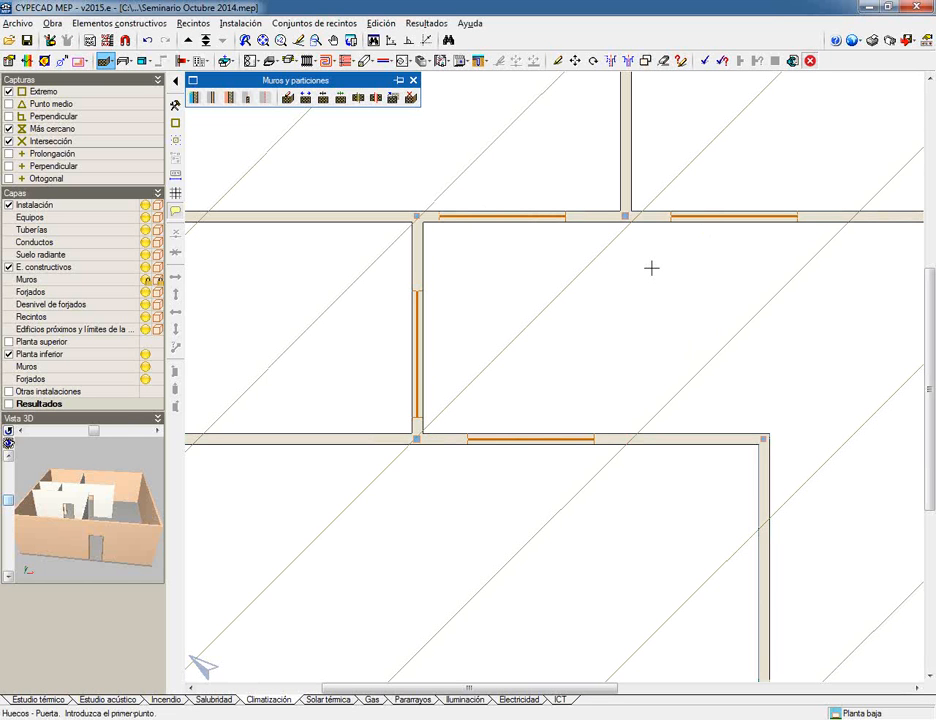
scroll(651, 268, "down", 2)
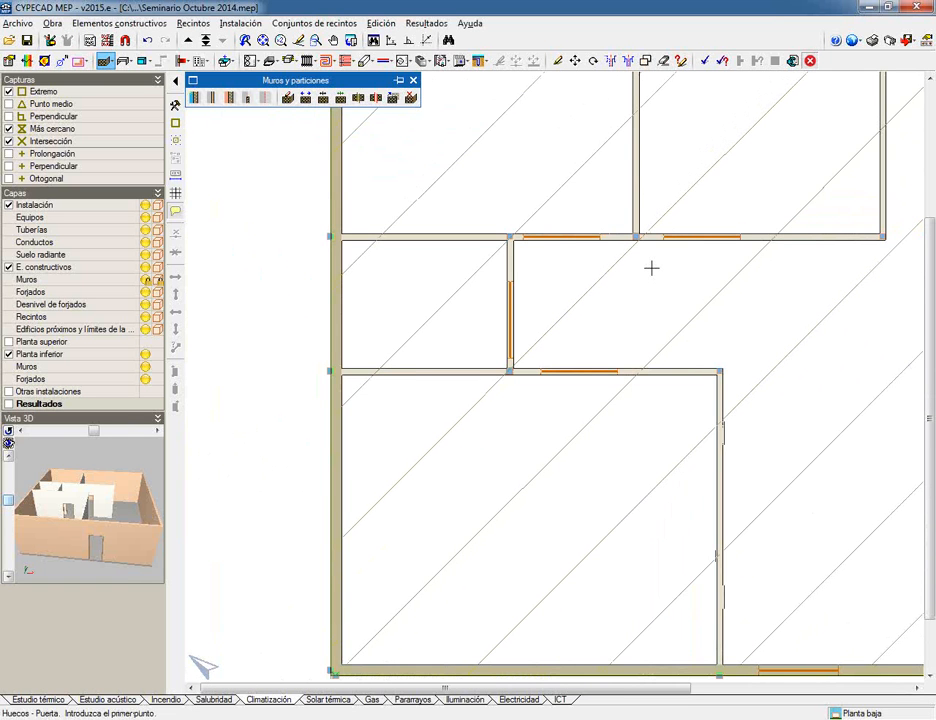
scroll(651, 268, "down", 1)
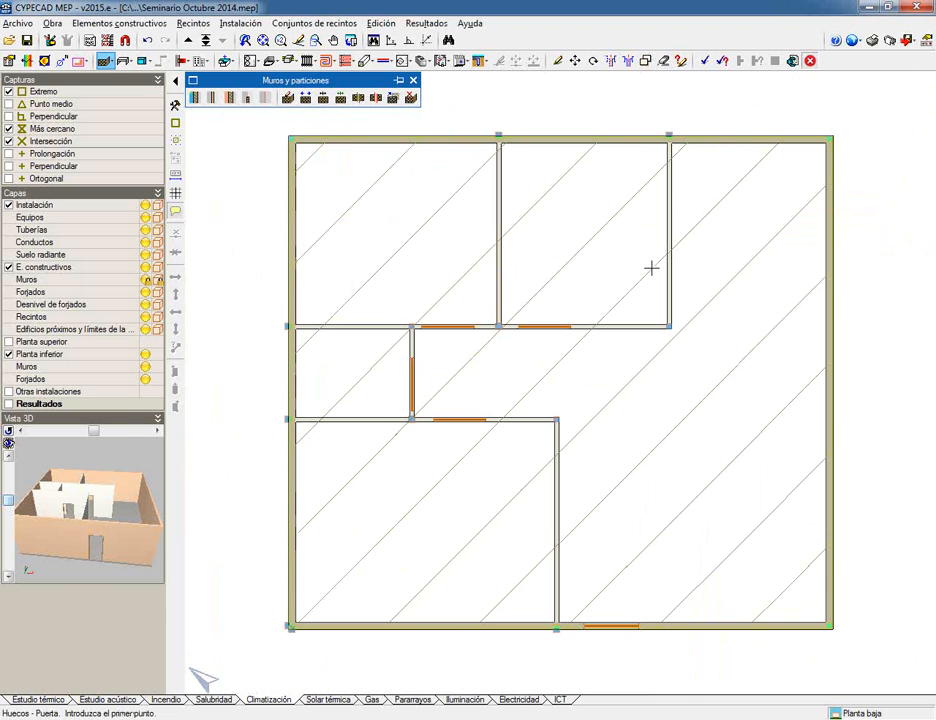
right_click(654, 383)
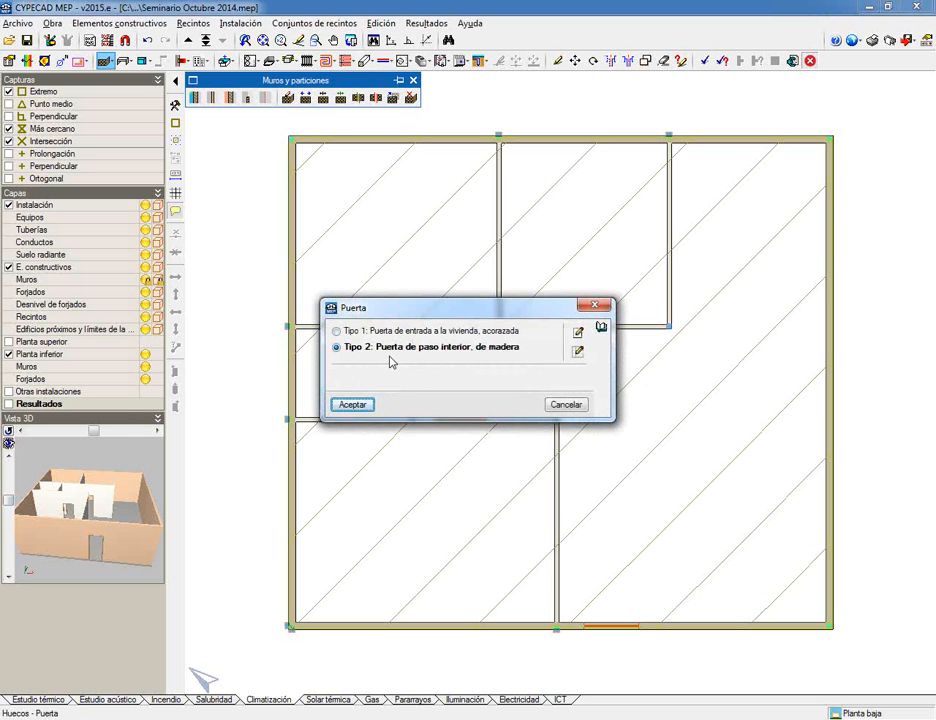
left_click(566, 405)
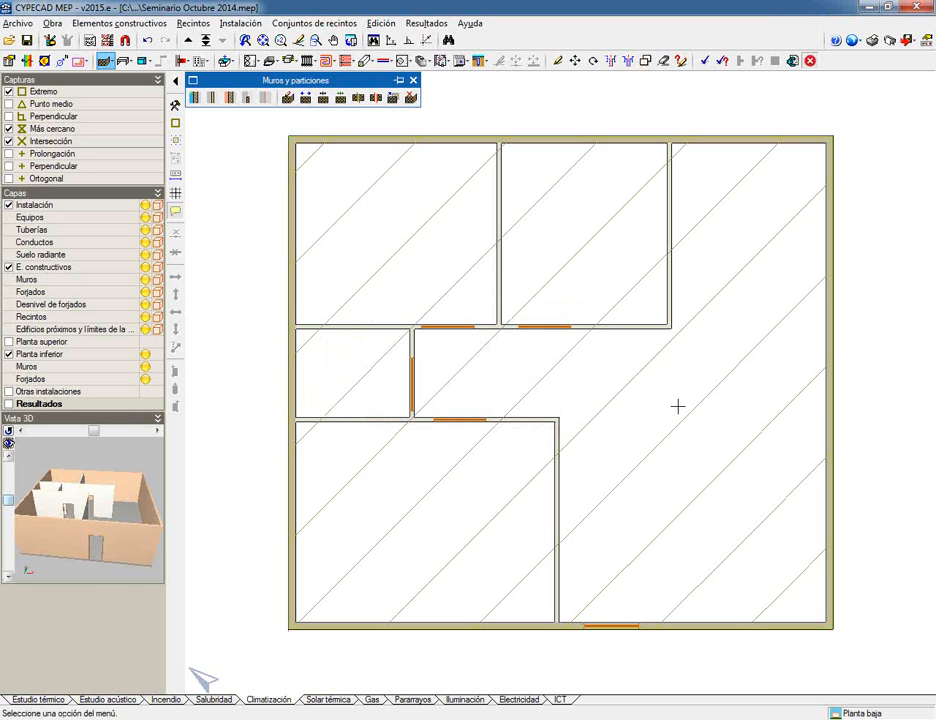
left_click_drag(47, 505, 41, 516)
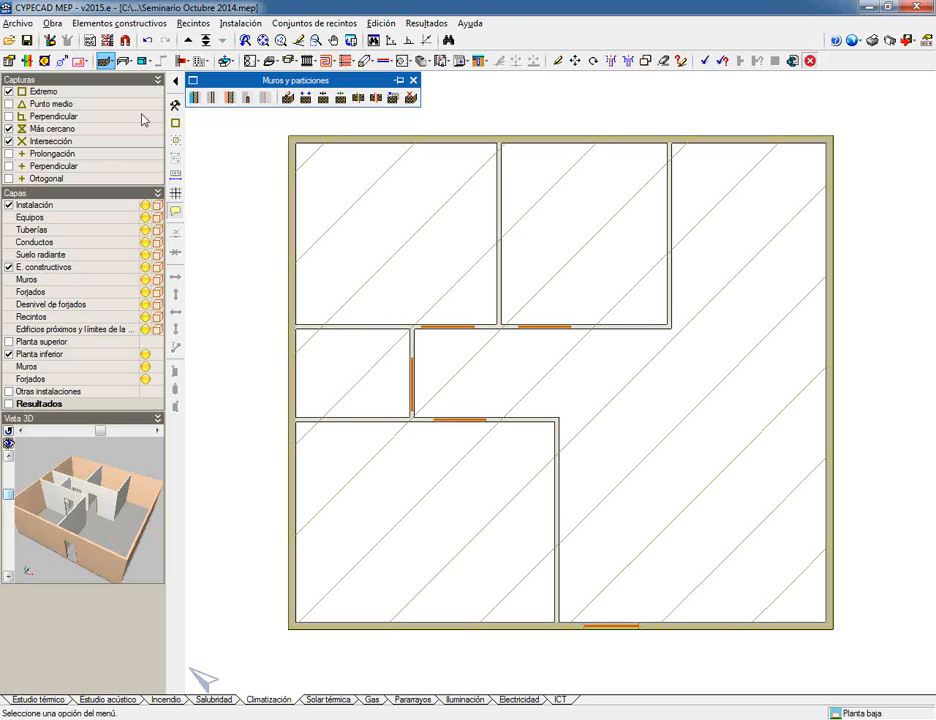
Start an exterior glazed opening and add the double glazing type Aislaglas "CONTROL GLASS ACÚSTICO Y SOLAR", 4/6/4 from the price generator
left_click(144, 61)
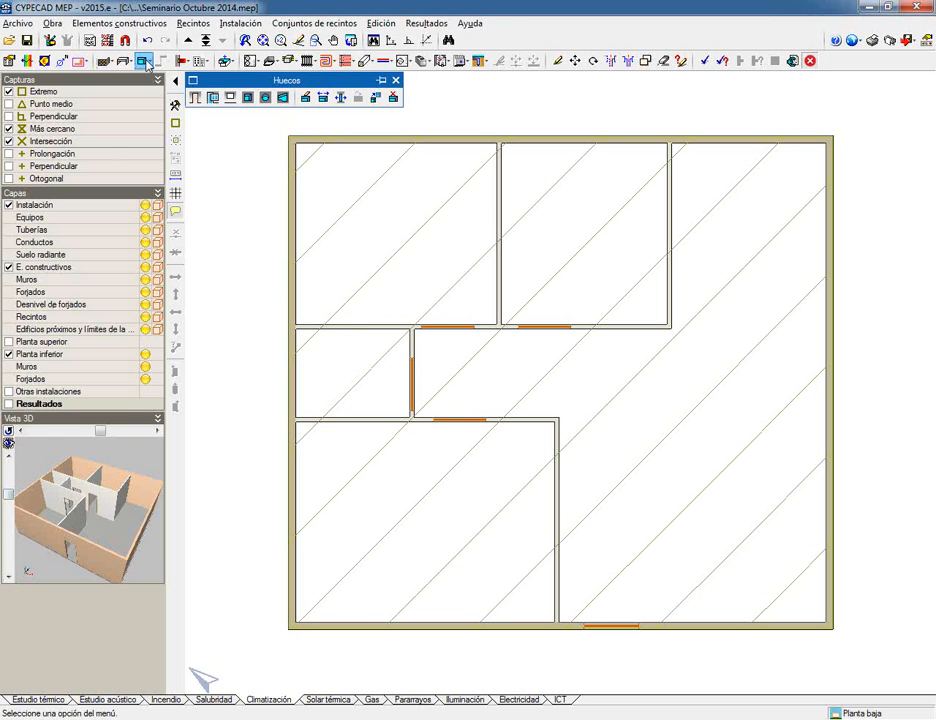
left_click(213, 96)
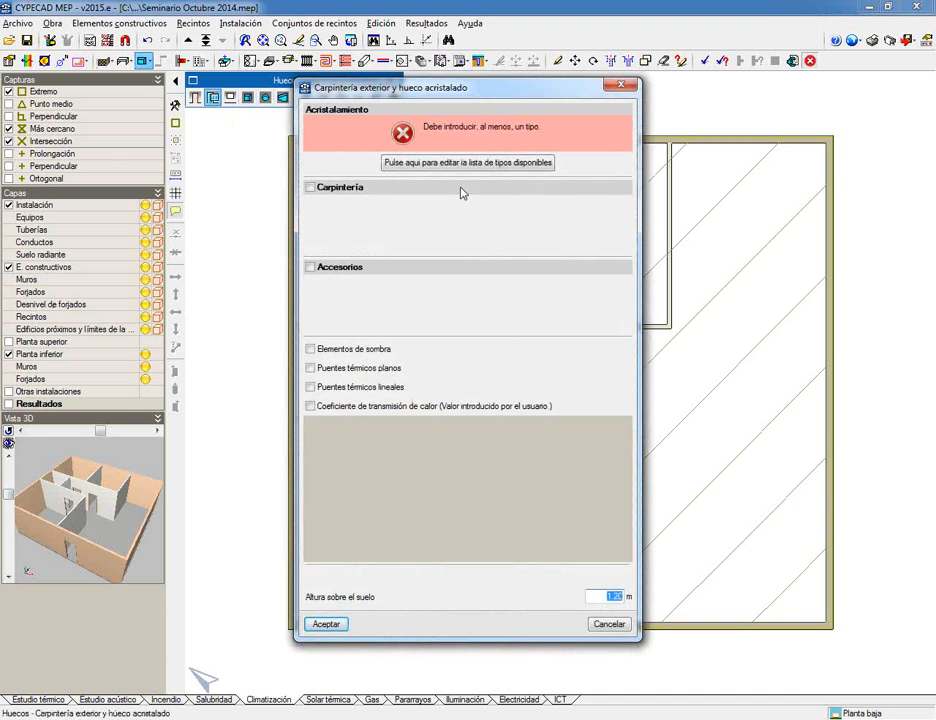
left_click(474, 163)
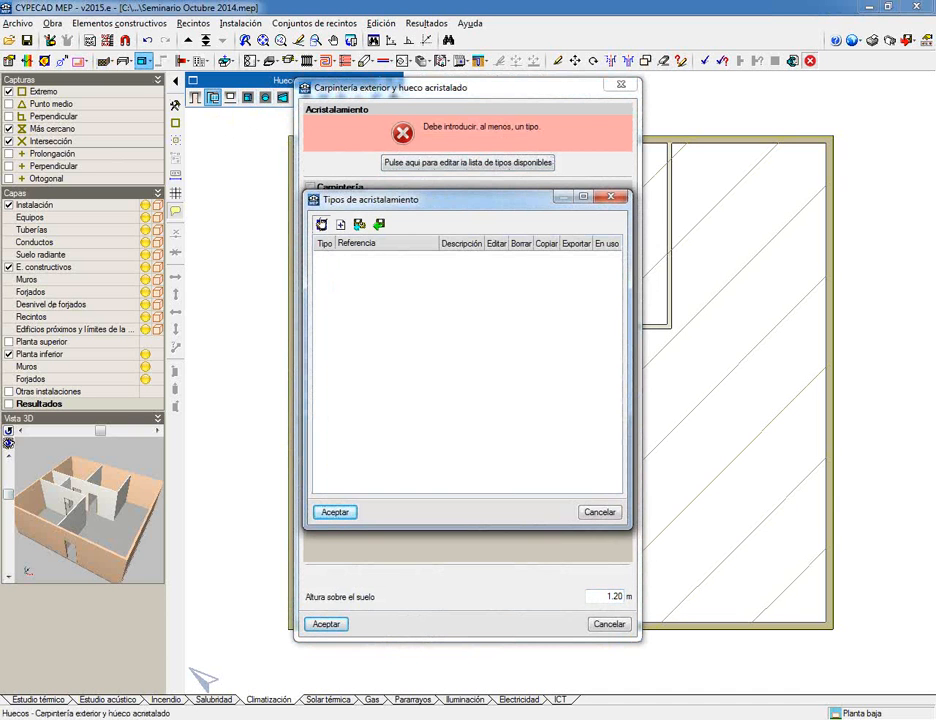
left_click(400, 356)
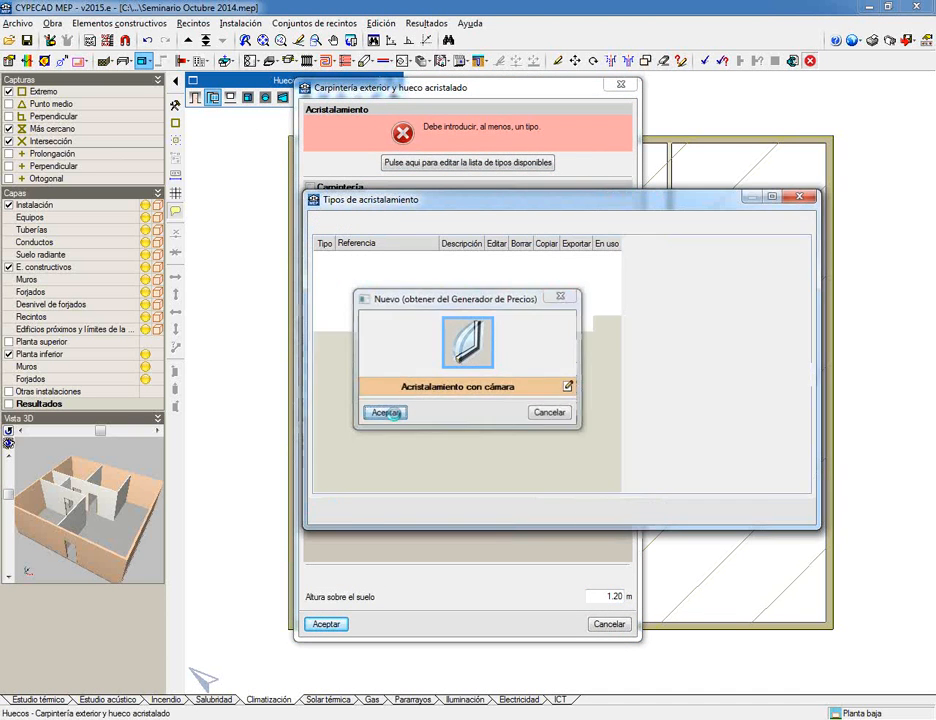
left_click(335, 511)
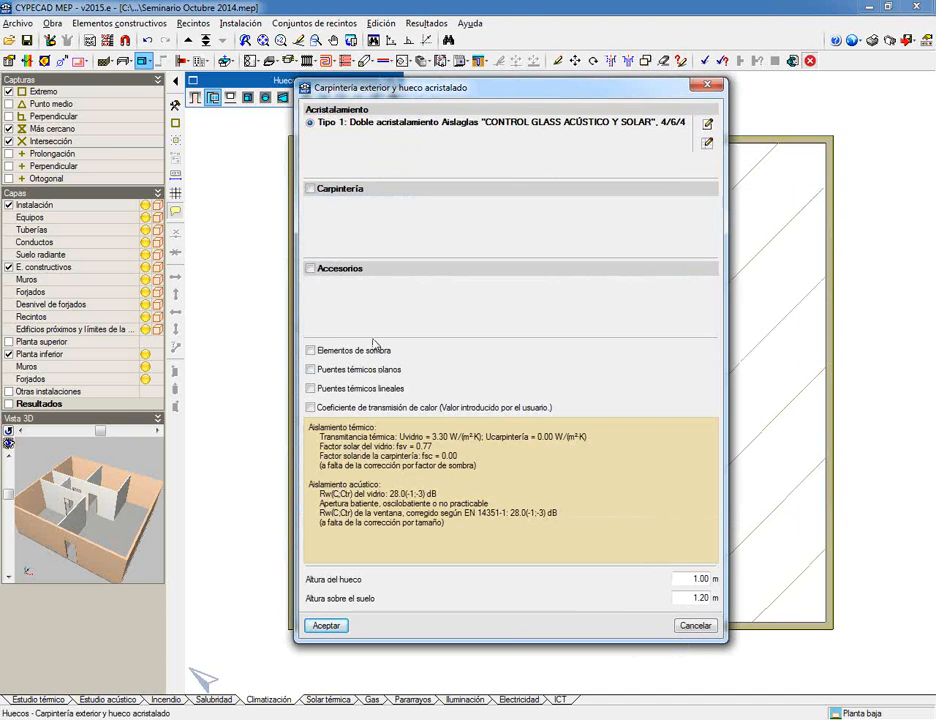
Enable Carpintería for the glazed opening and open the aluminium frame definition from the price generator
left_click(310, 188)
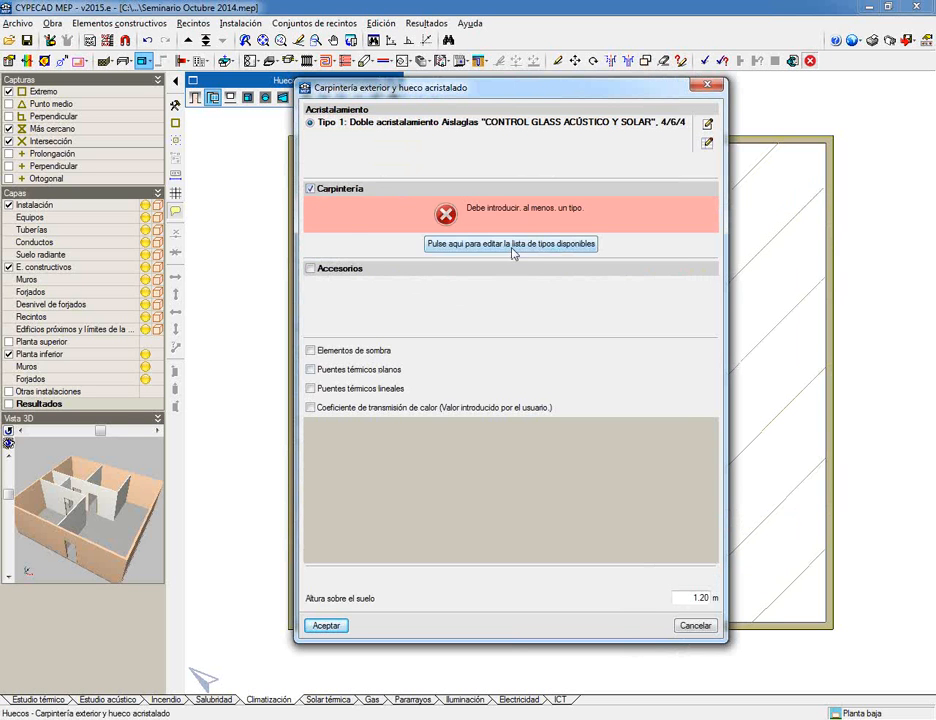
left_click(513, 244)
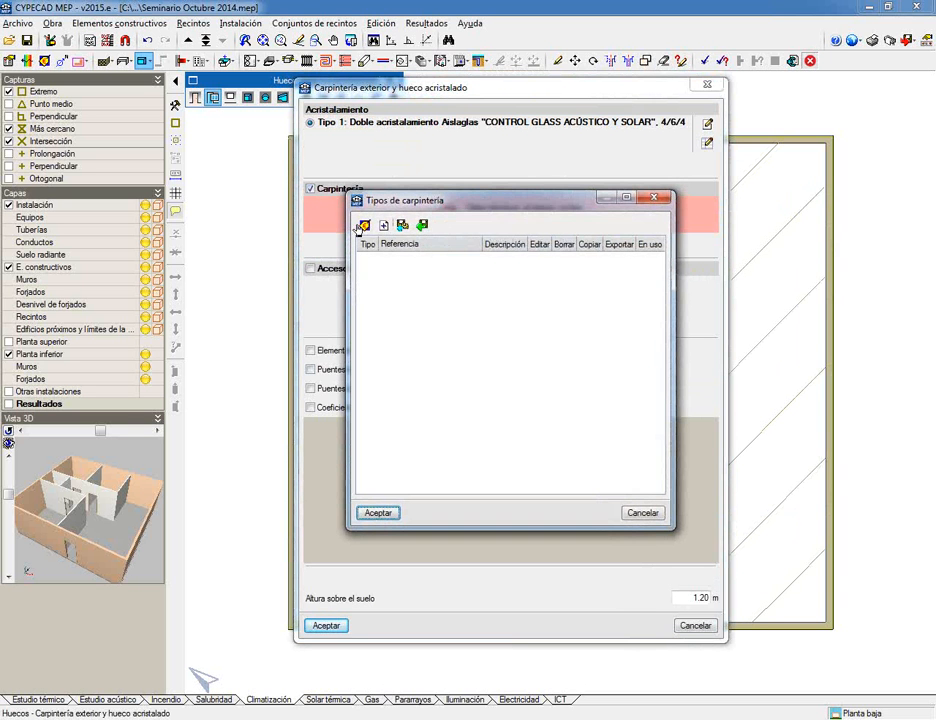
left_click(364, 225)
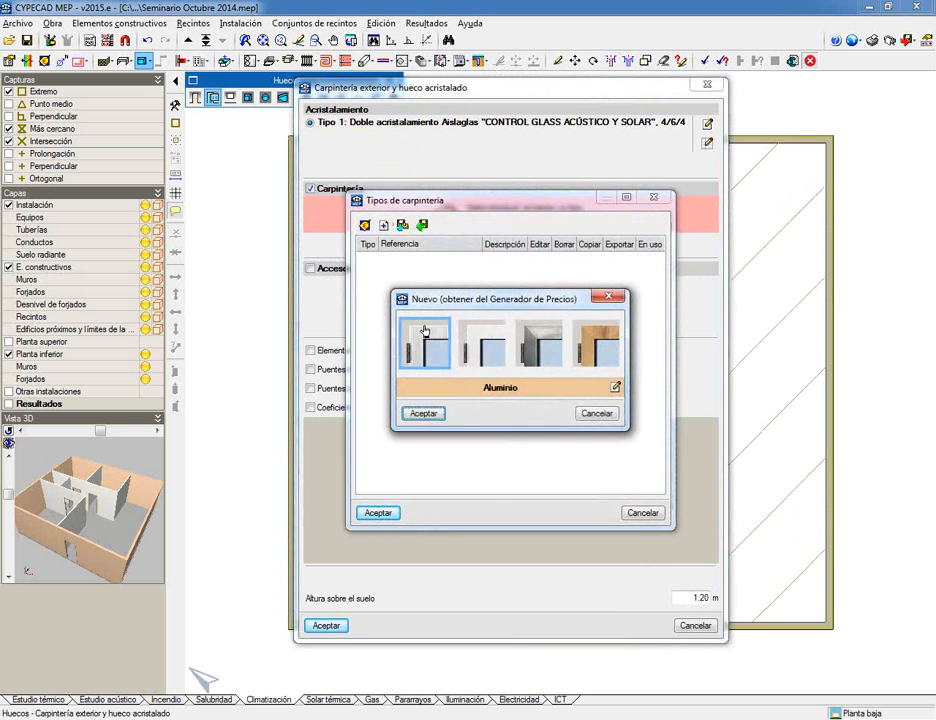
left_click(614, 387)
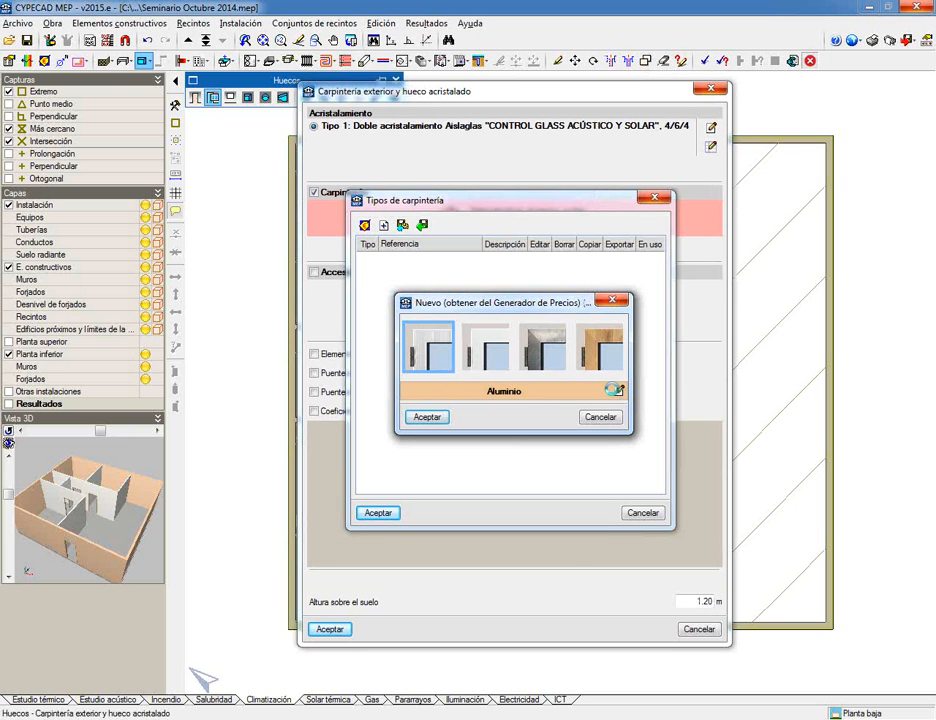
left_click(614, 390)
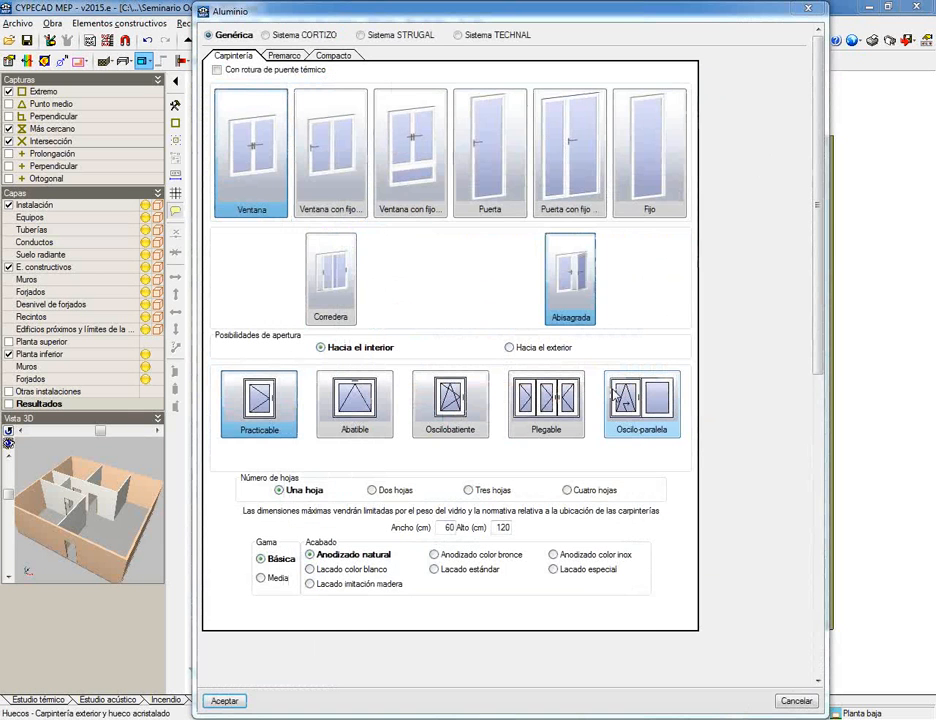
Set the aluminium window to 120 cm wide and 100 cm high, and add it as the opening's carpentry type
left_click(443, 527)
type("100")
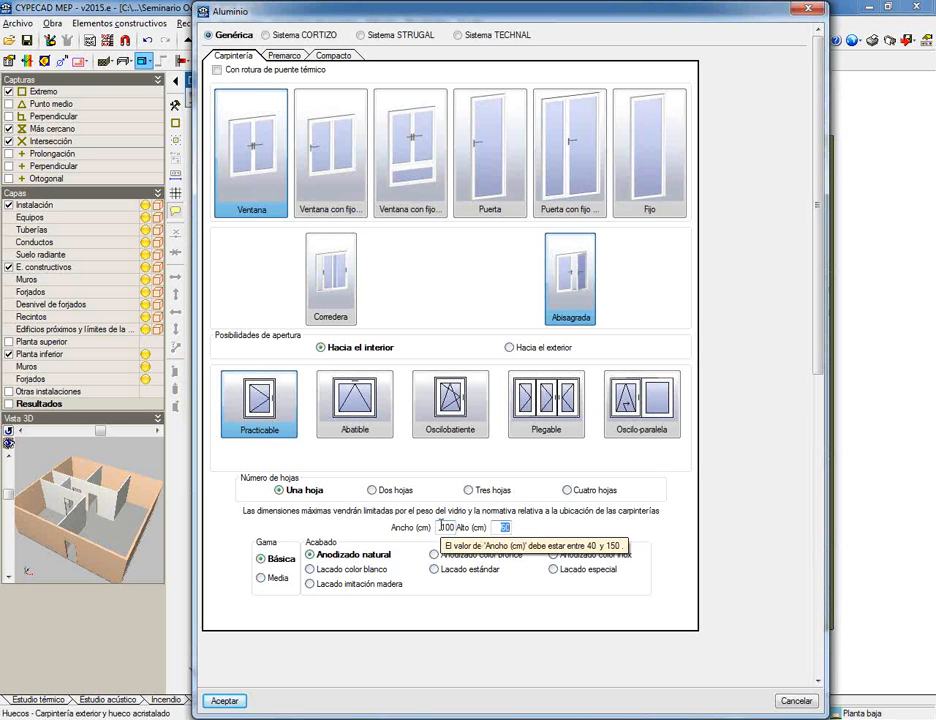
left_click(443, 528)
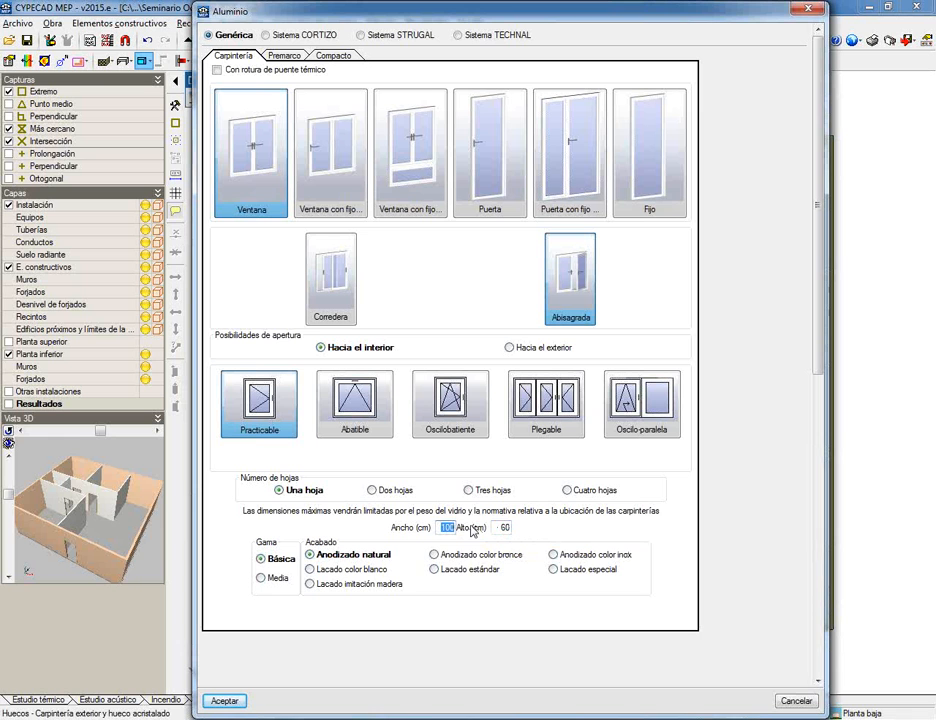
type("120")
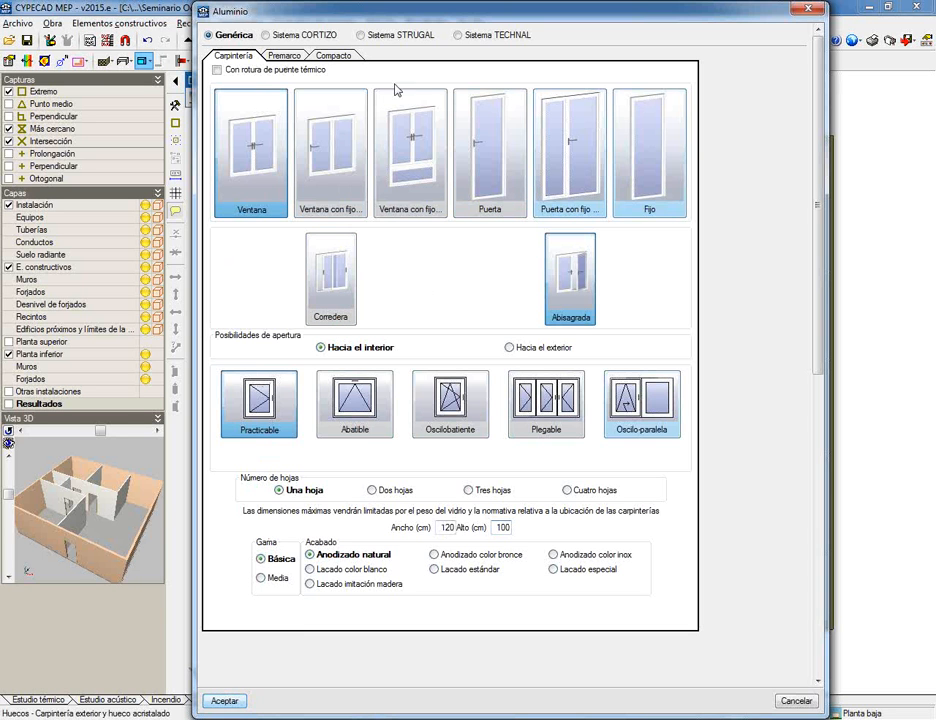
left_click(226, 700)
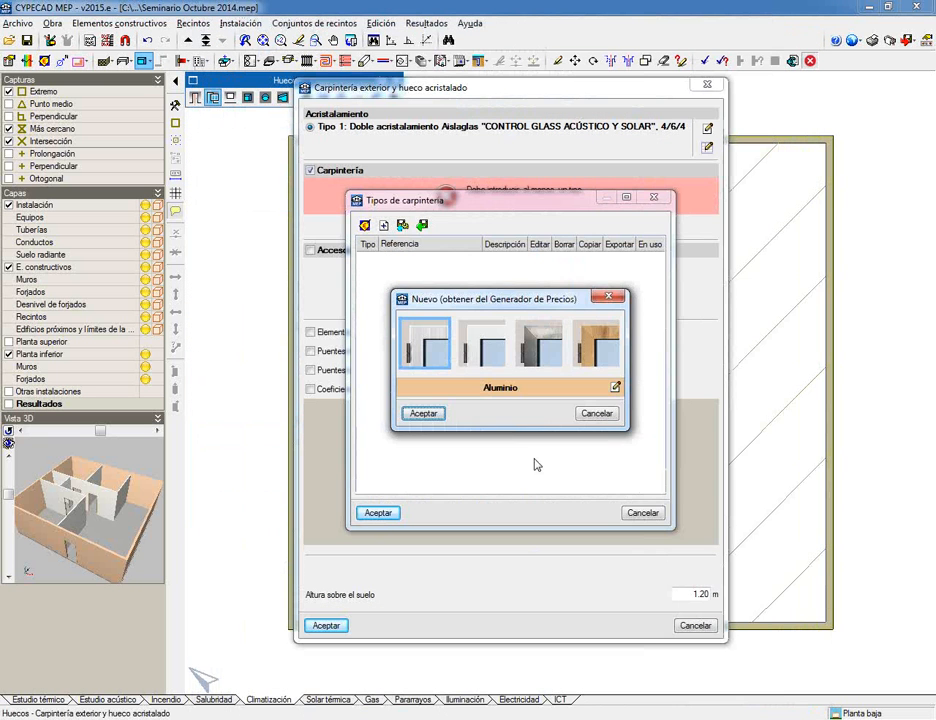
left_click(424, 413)
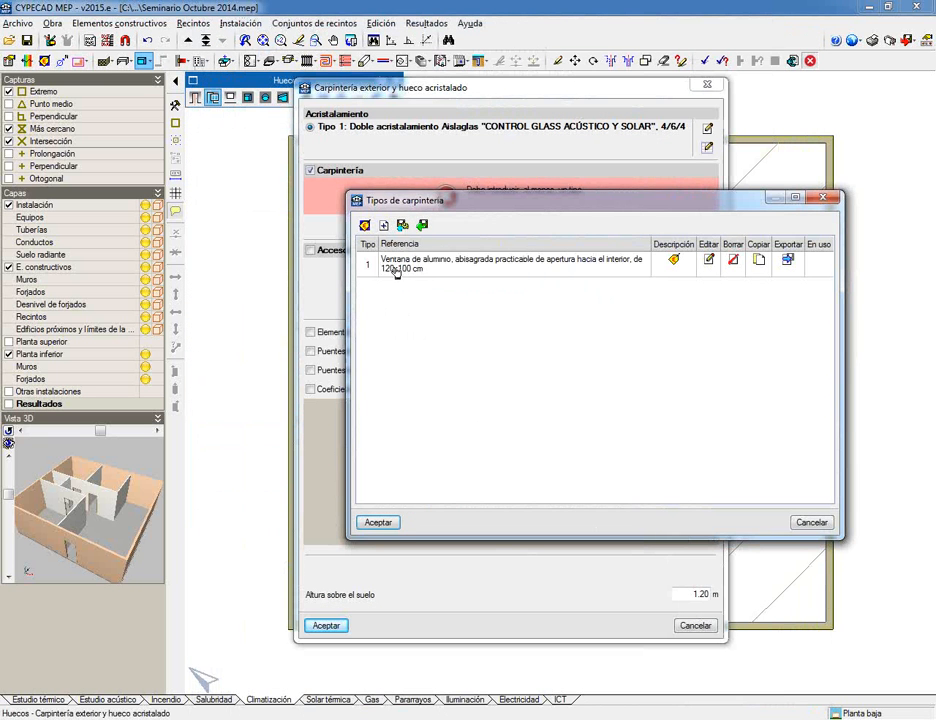
left_click(377, 522)
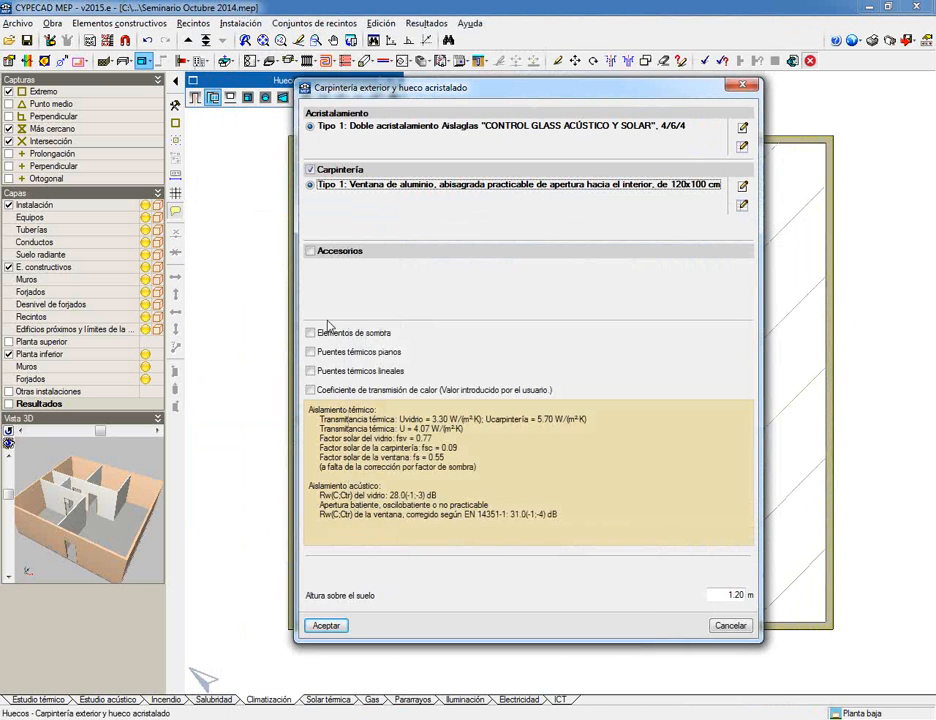
left_click(311, 251)
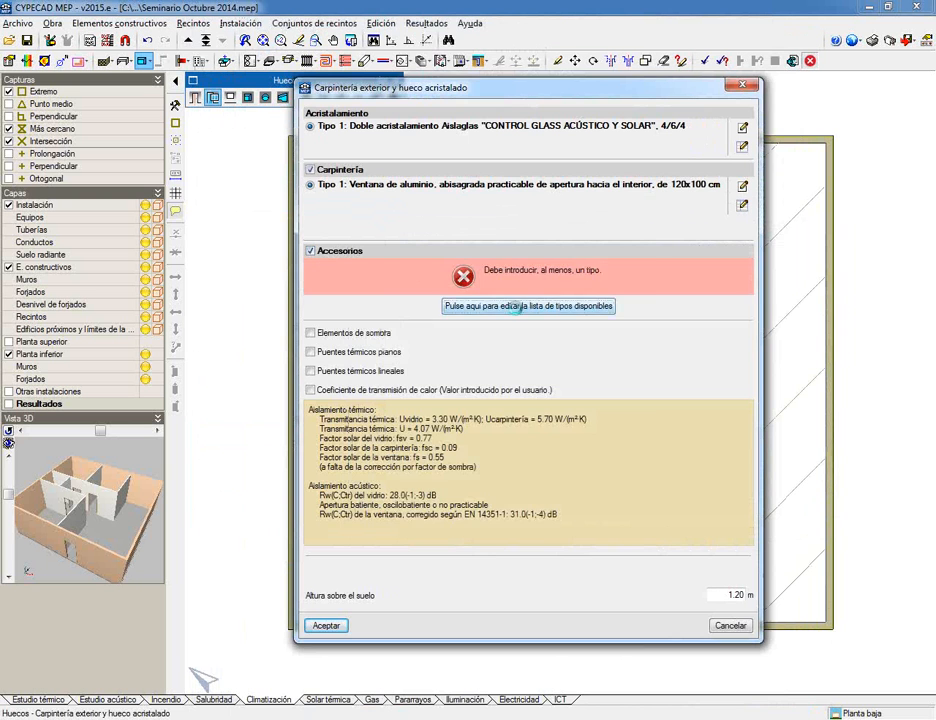
left_click(397, 371)
left_click(441, 227)
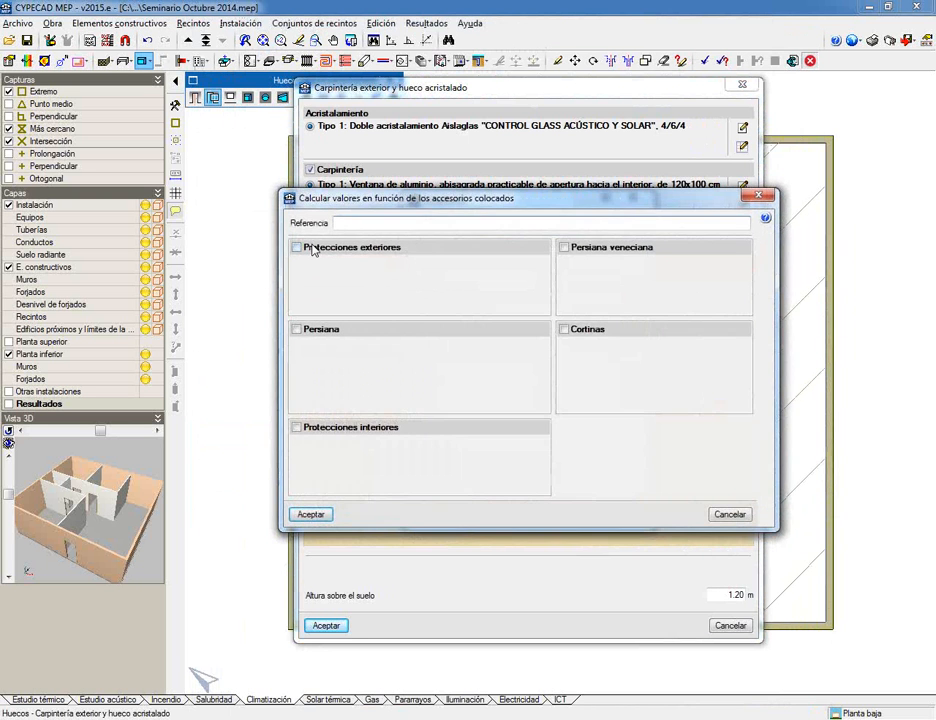
left_click(727, 514)
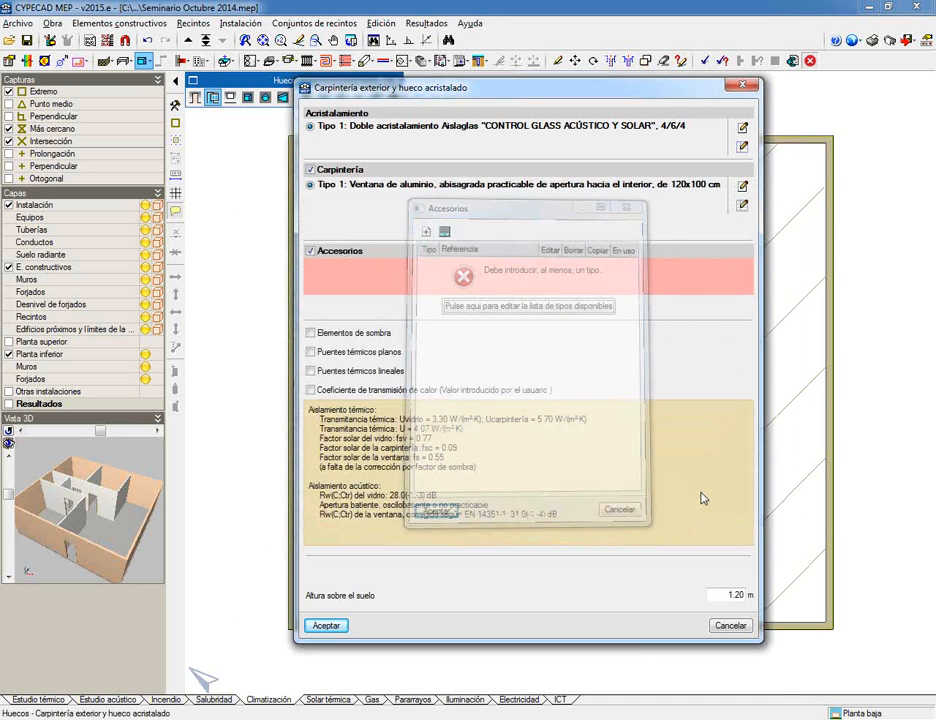
left_click(311, 251)
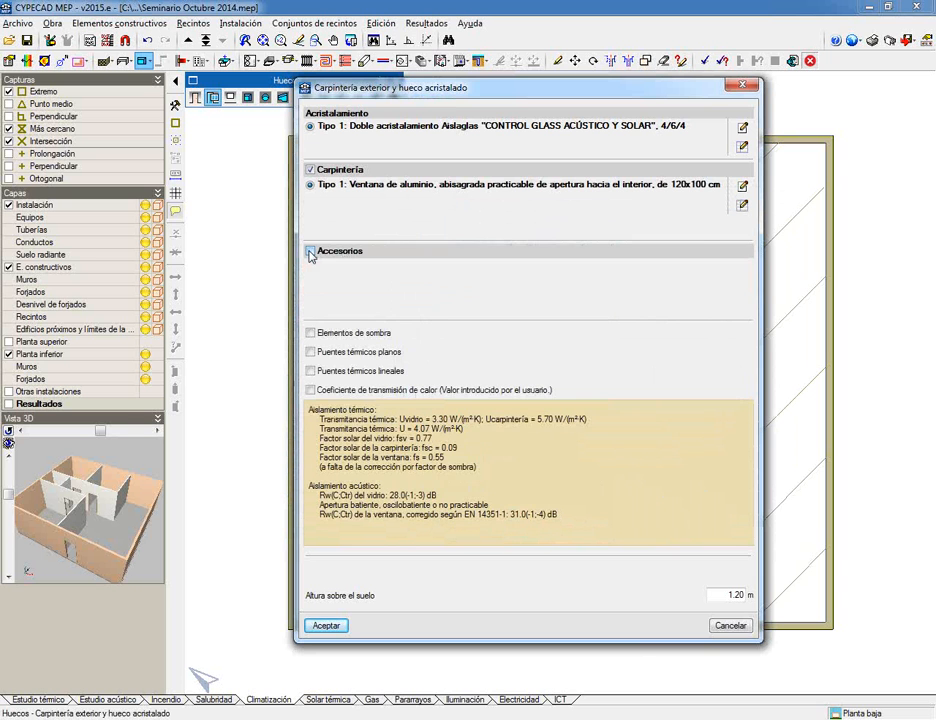
left_click(310, 334)
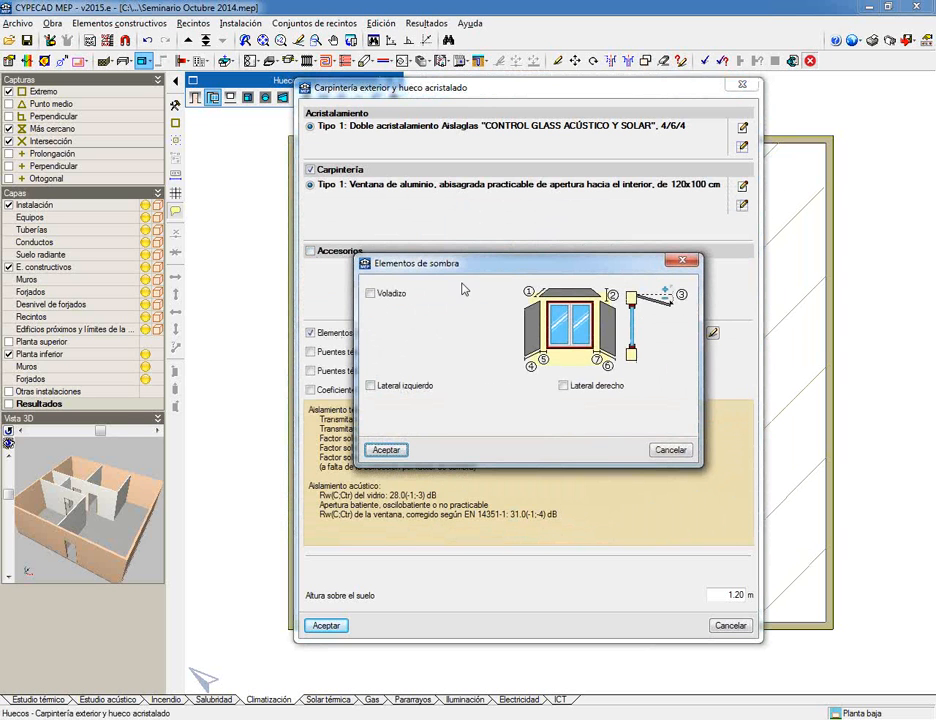
key("Escape")
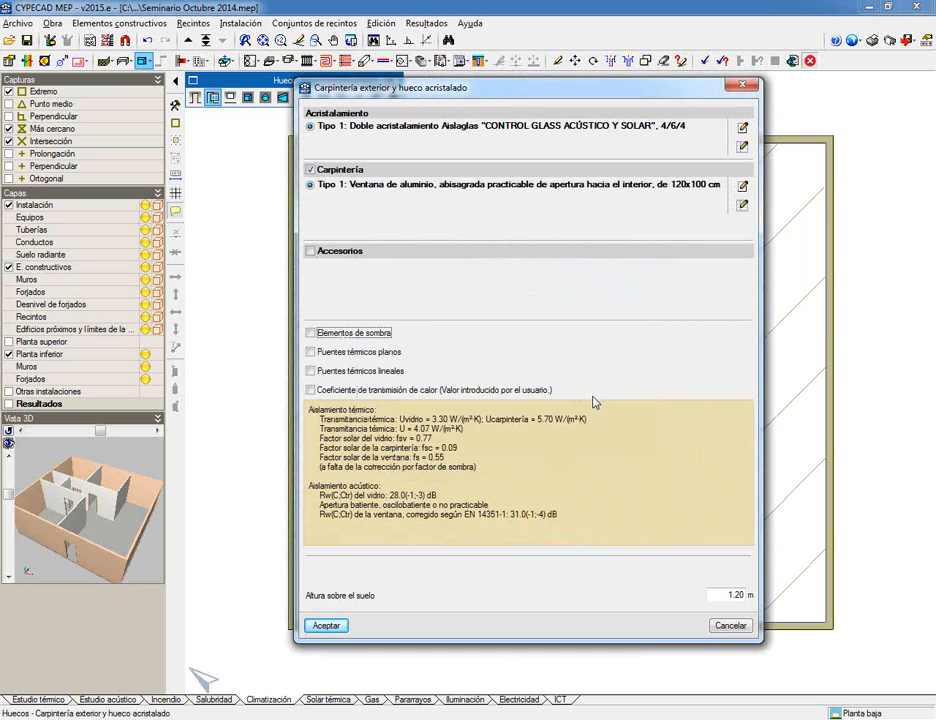
Accept the glazed opening at 1.20 m above floor, placing one window in the lower exterior wall beside the entrance and two in the right wall
left_click(735, 594)
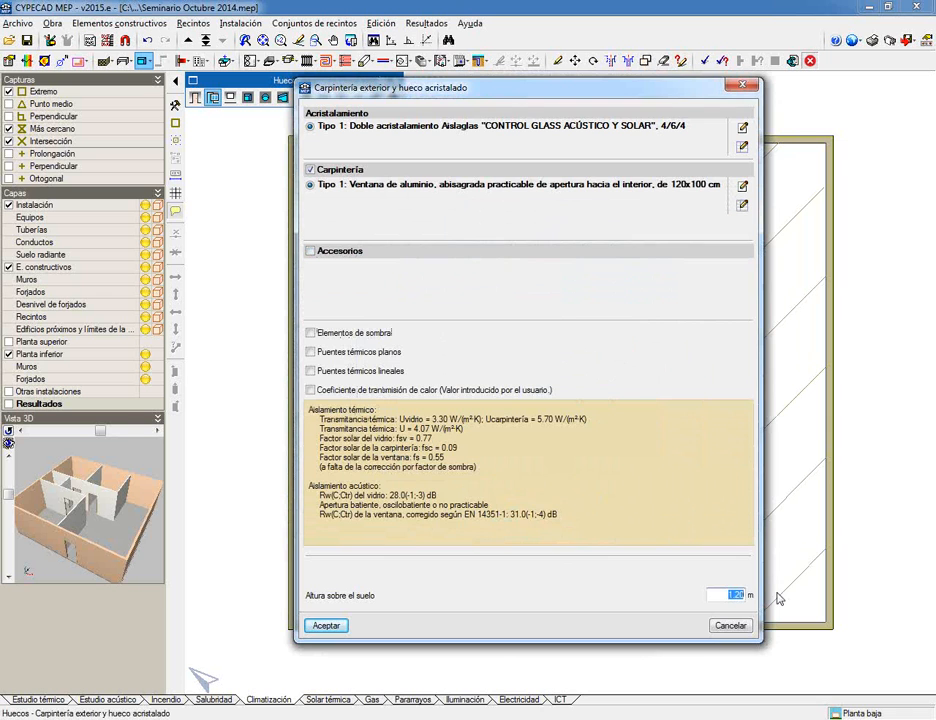
left_click(326, 625)
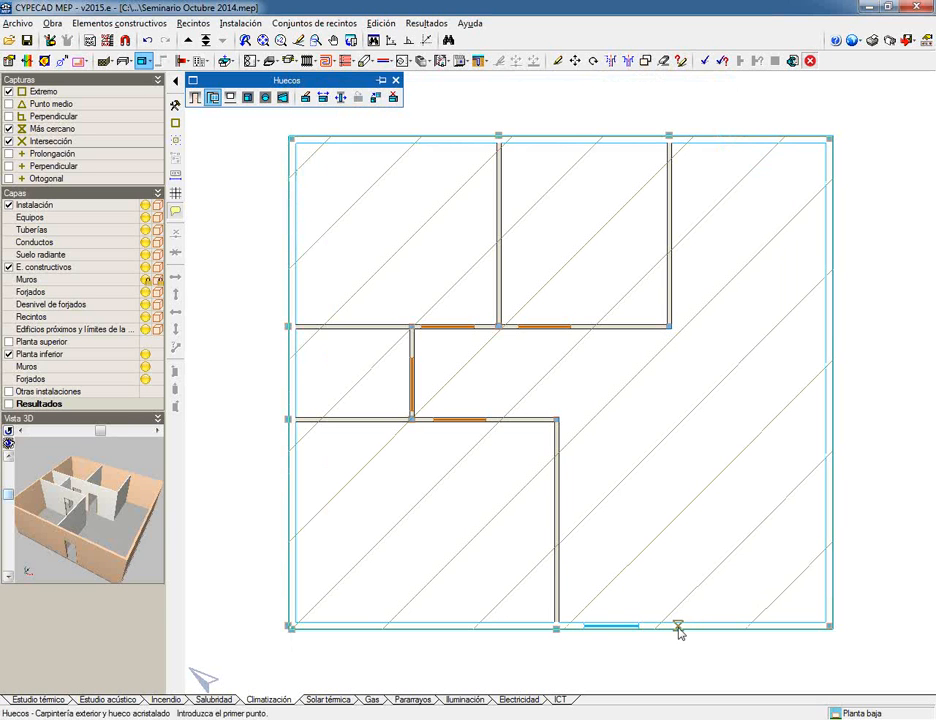
left_click(680, 627)
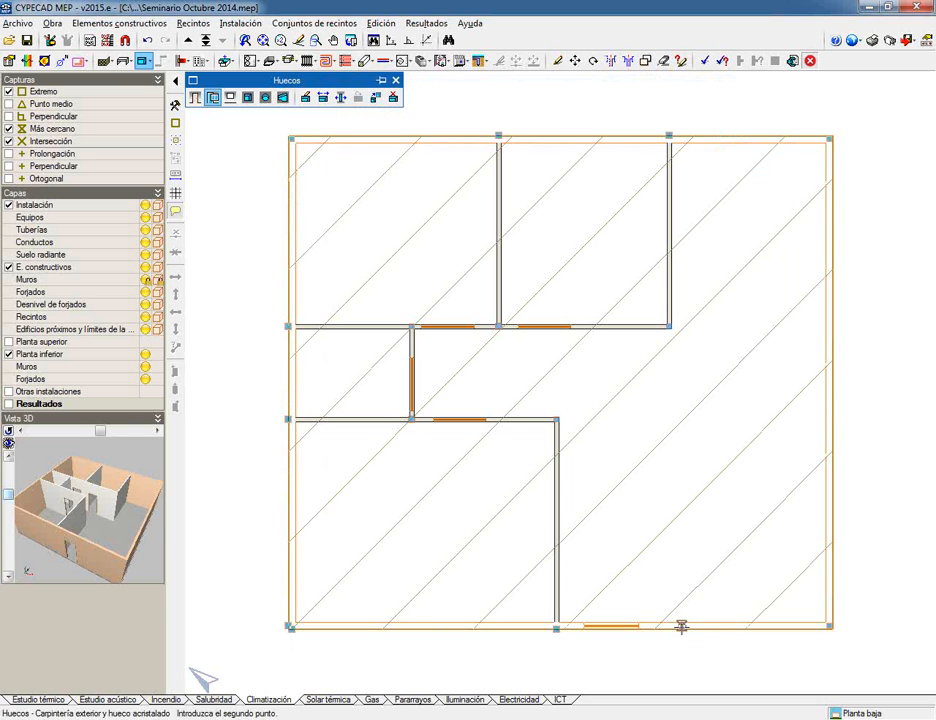
left_click(758, 627)
left_click(828, 578)
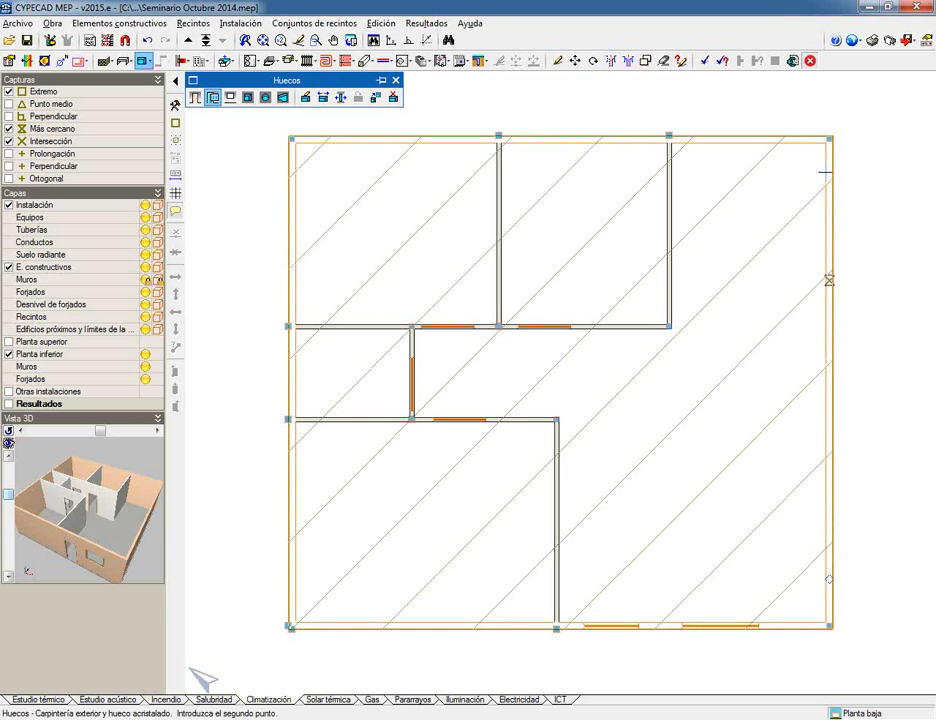
left_click(828, 195)
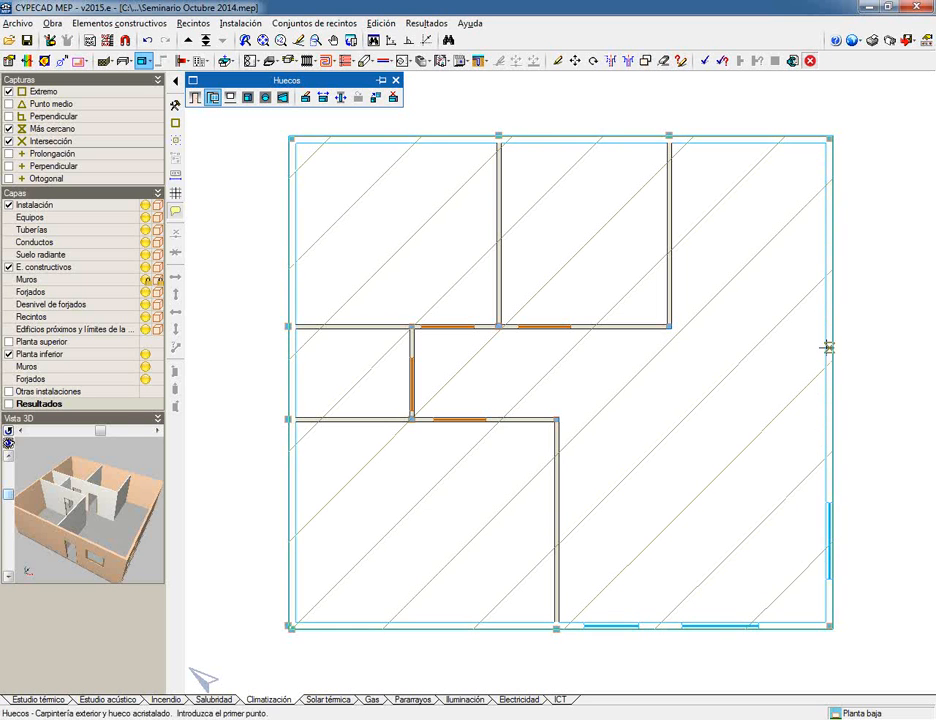
left_click(828, 300)
left_click(828, 228)
Place three exterior windows along the upper exterior wall, one for each of the three spaces bordering it
left_click(802, 138)
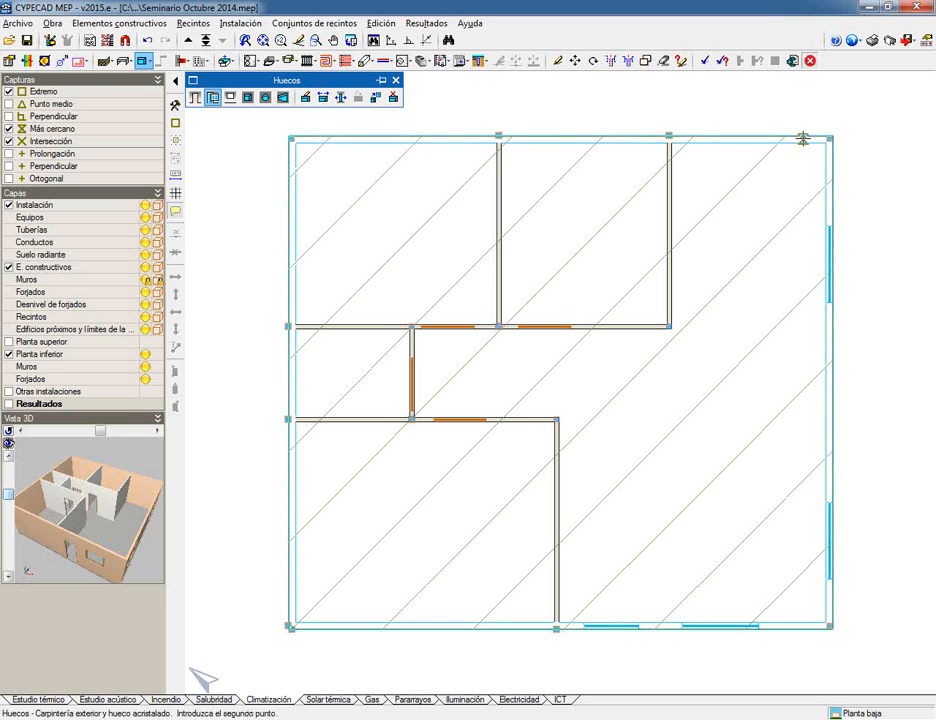
left_click(716, 138)
left_click(627, 138)
left_click(552, 139)
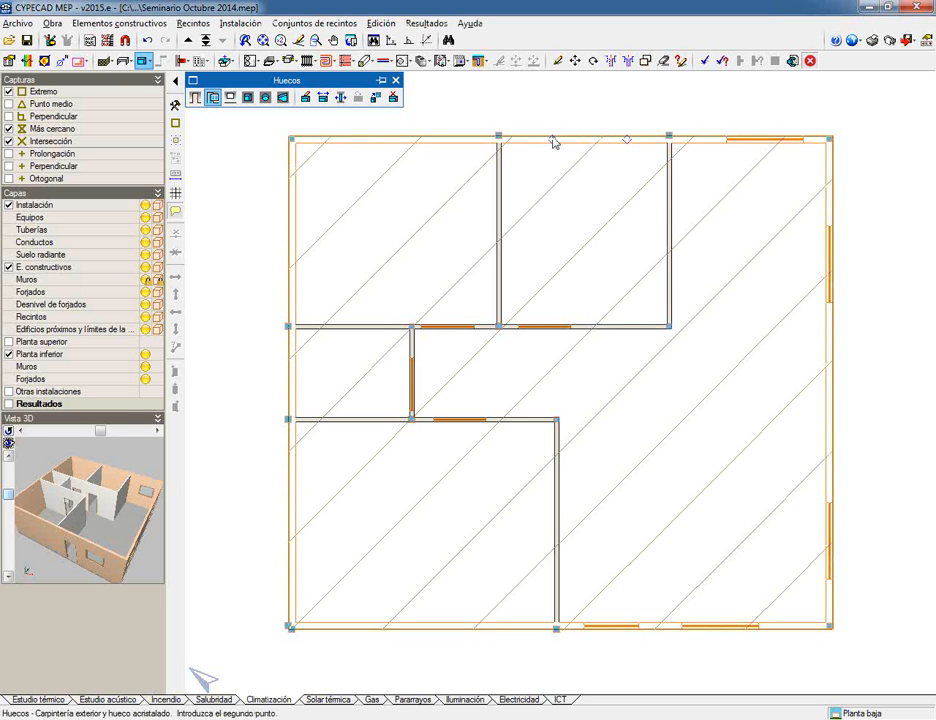
left_click(554, 139)
left_click_drag(82, 496, 88, 521)
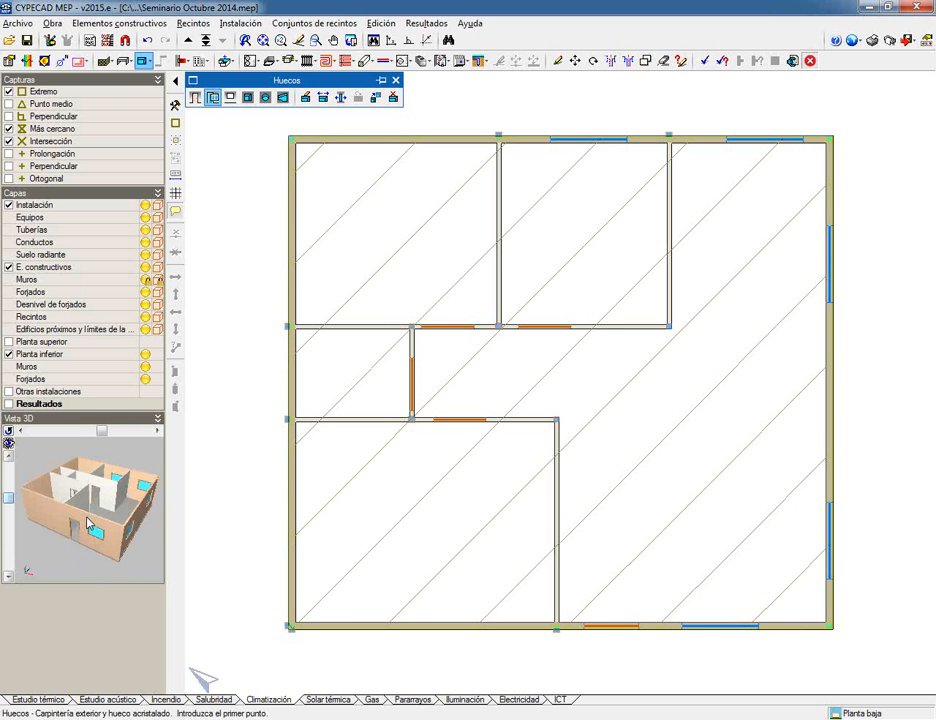
left_click(449, 139)
left_click(375, 139)
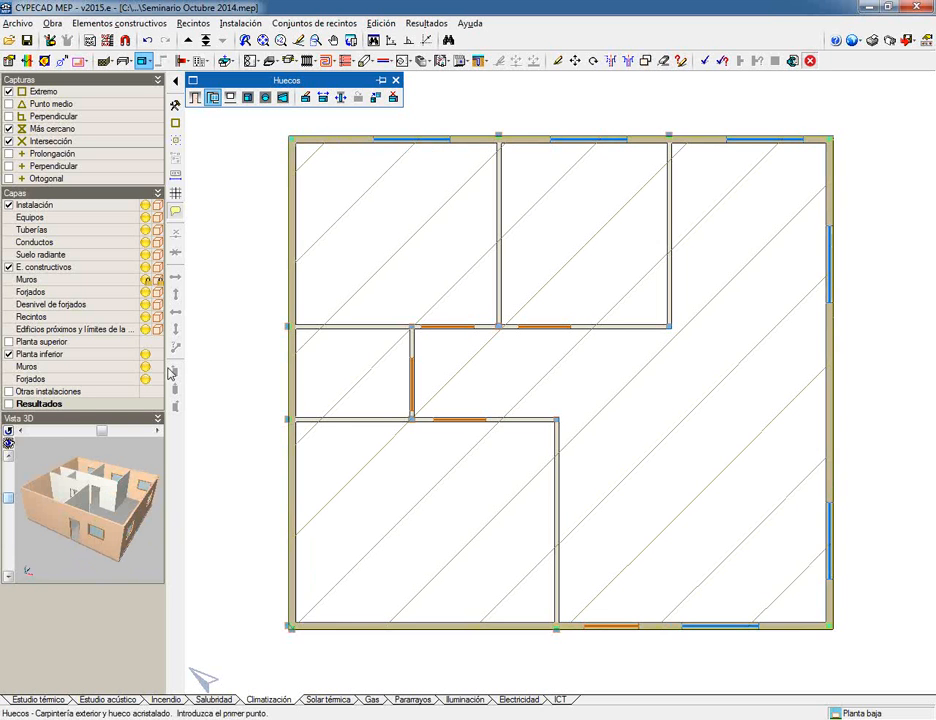
Place two windows in the left exterior wall, in the upper and lower rooms, and one in the lower-left room's bottom wall
left_click(292, 183)
left_click(292, 250)
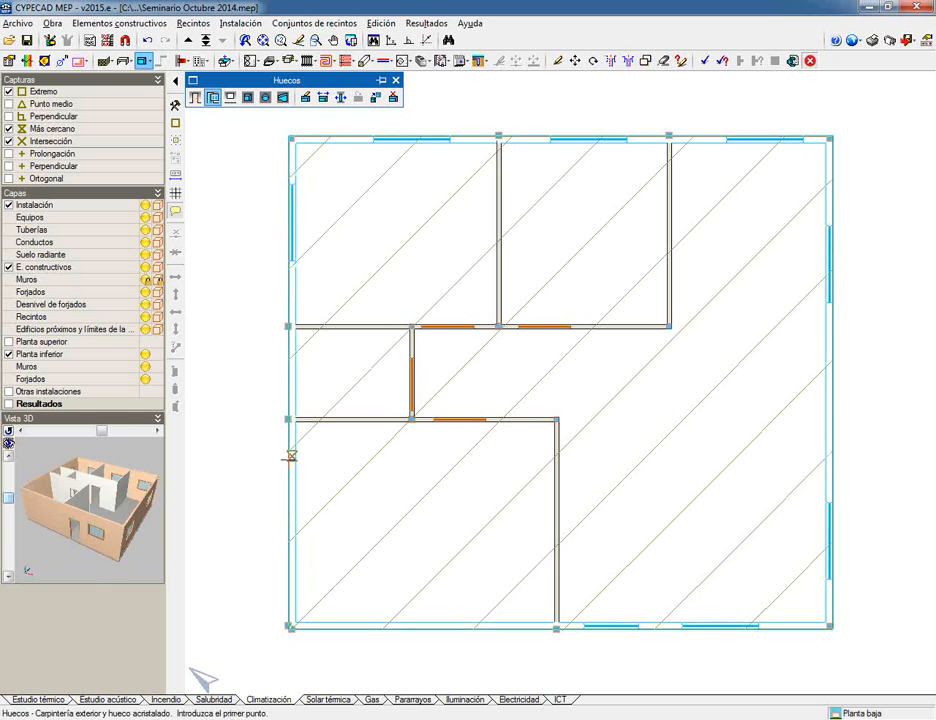
left_click(291, 476)
left_click(291, 553)
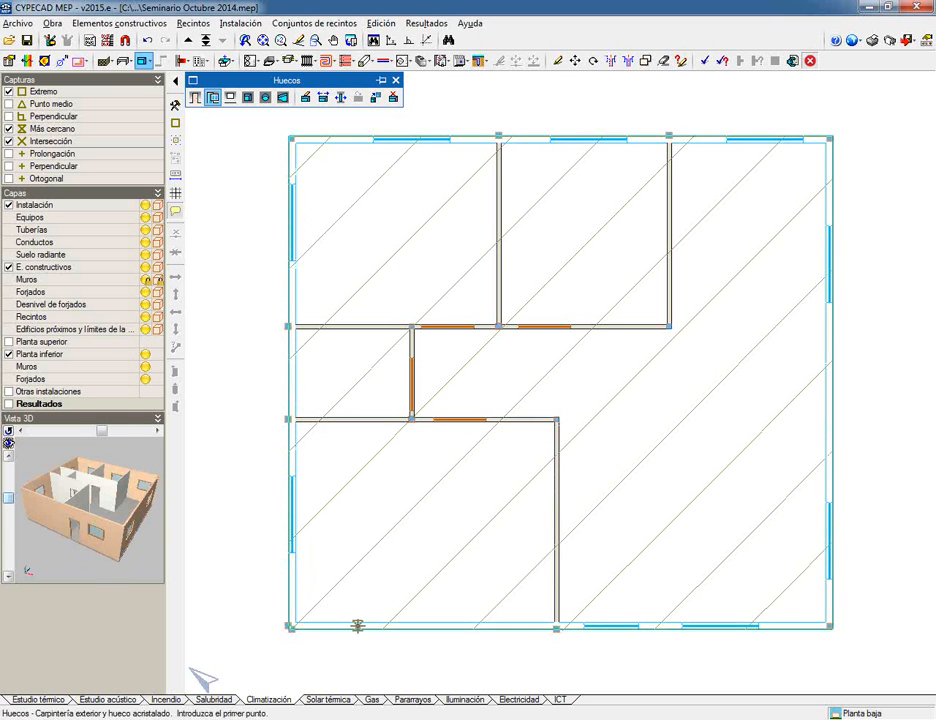
left_click(357, 627)
left_click(435, 627)
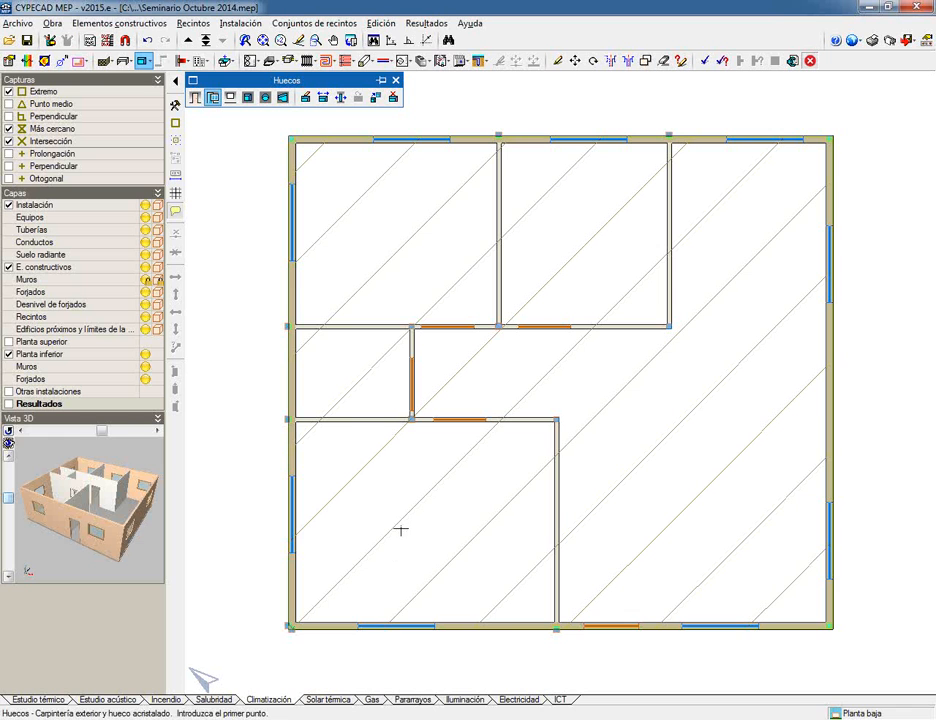
Switch the working plan from Planta baja to the Cubierta group
left_click(189, 41)
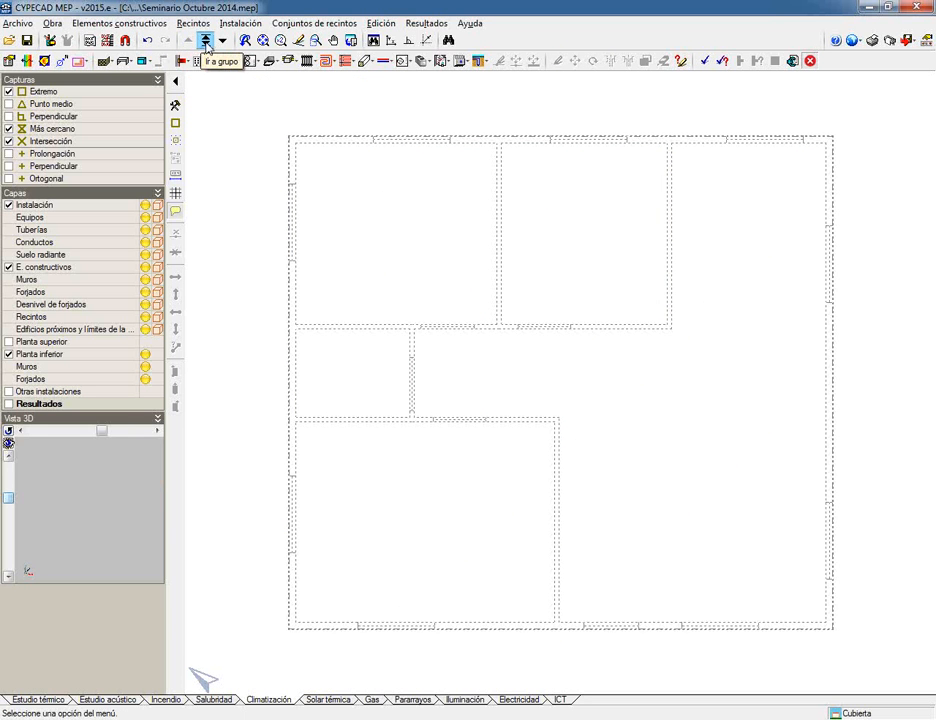
left_click(205, 42)
left_click(205, 42)
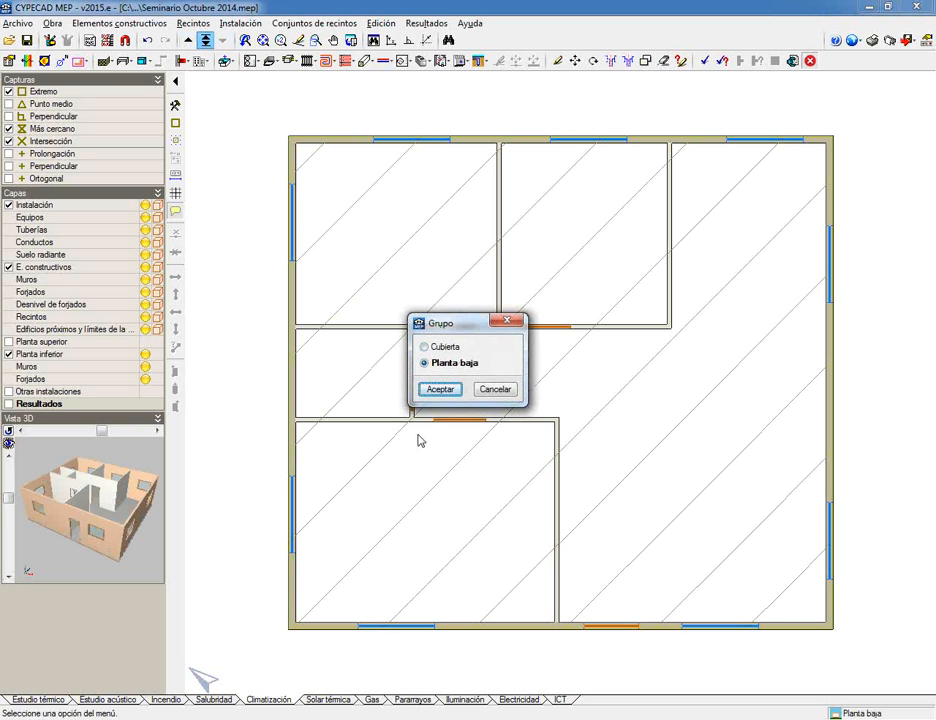
left_click(443, 348)
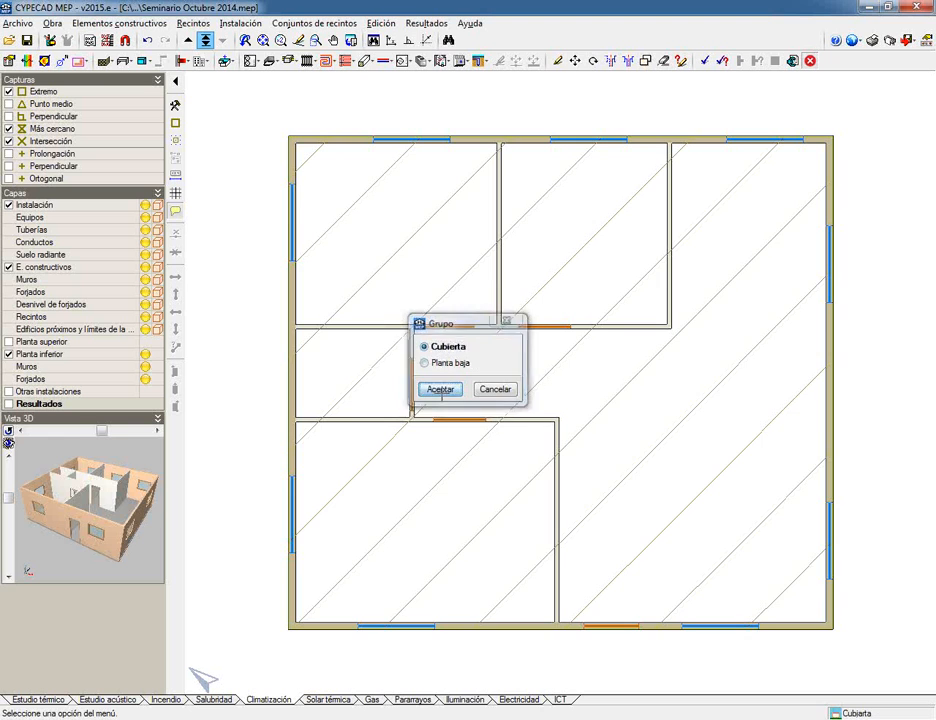
left_click(440, 389)
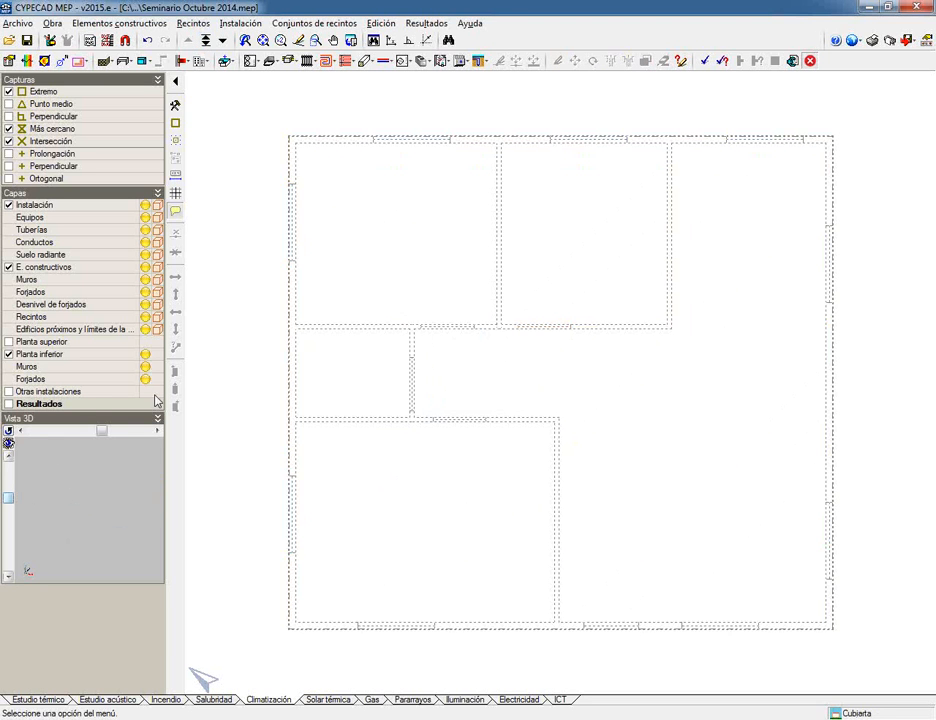
Toggle the Planta inferior layer off and on to compare the roof plan with and without the floor below
left_click(9, 354)
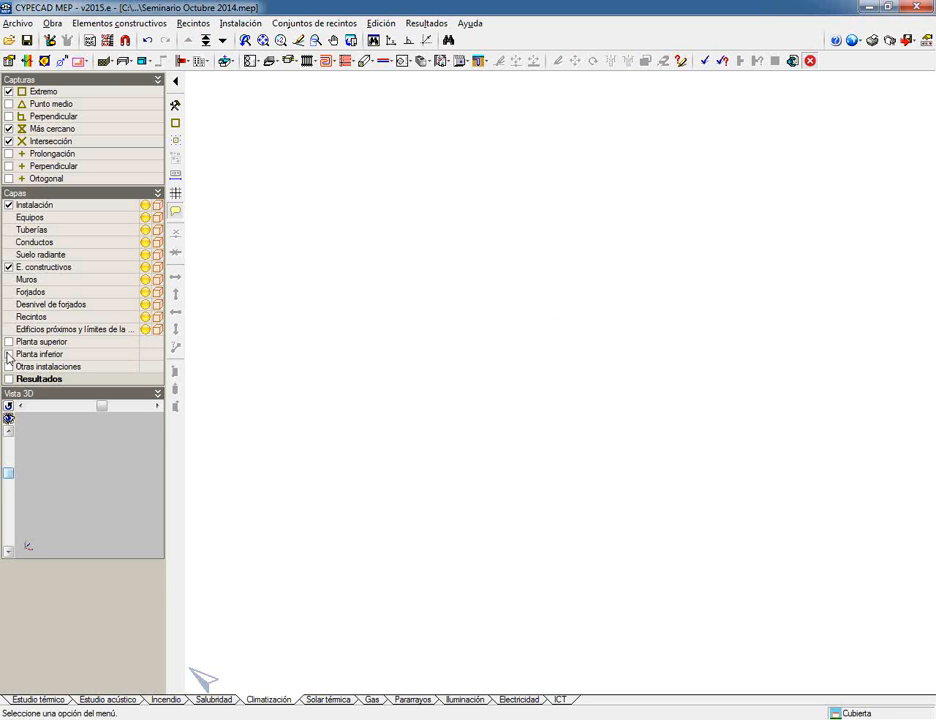
left_click(9, 354)
left_click(9, 354)
left_click(9, 354)
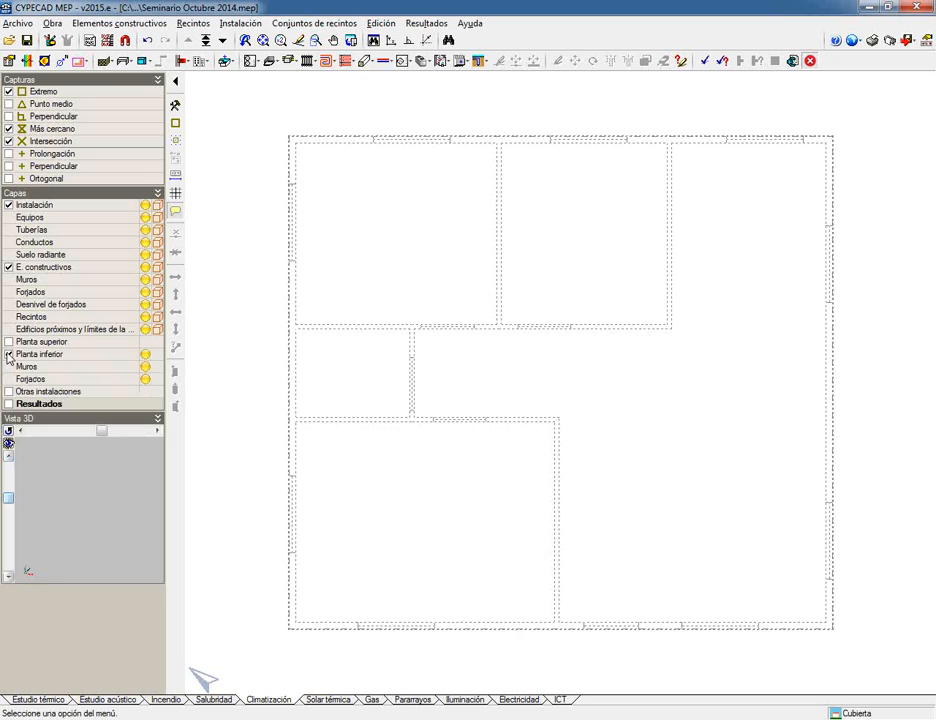
left_click(9, 354)
left_click(9, 354)
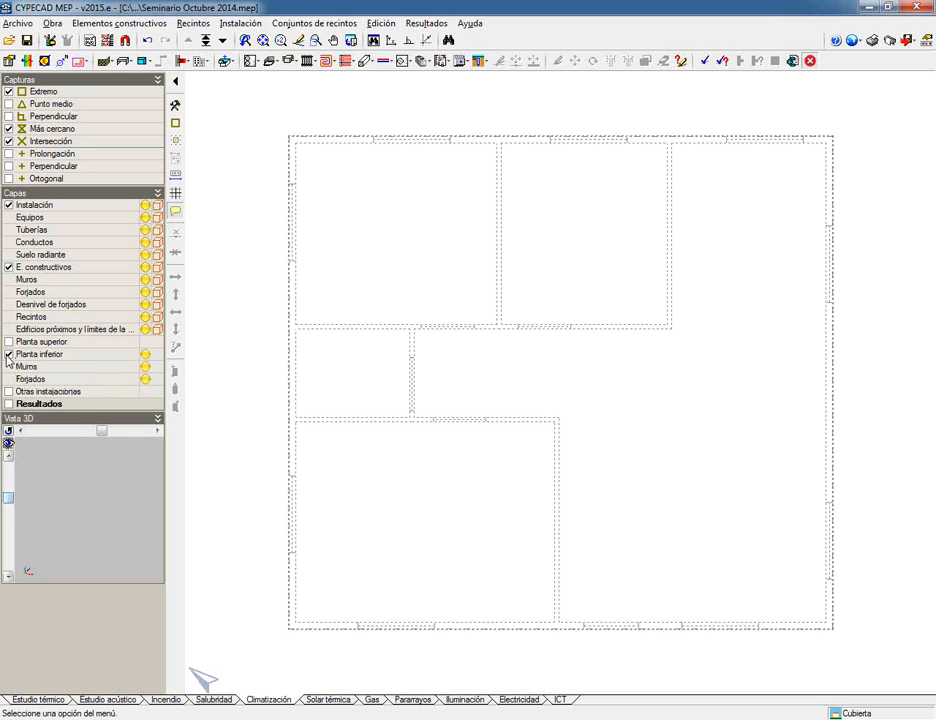
Define an Azotea without exterior cladding, adding Forjado unidireccional from the price generator as its slab type
left_click(123, 61)
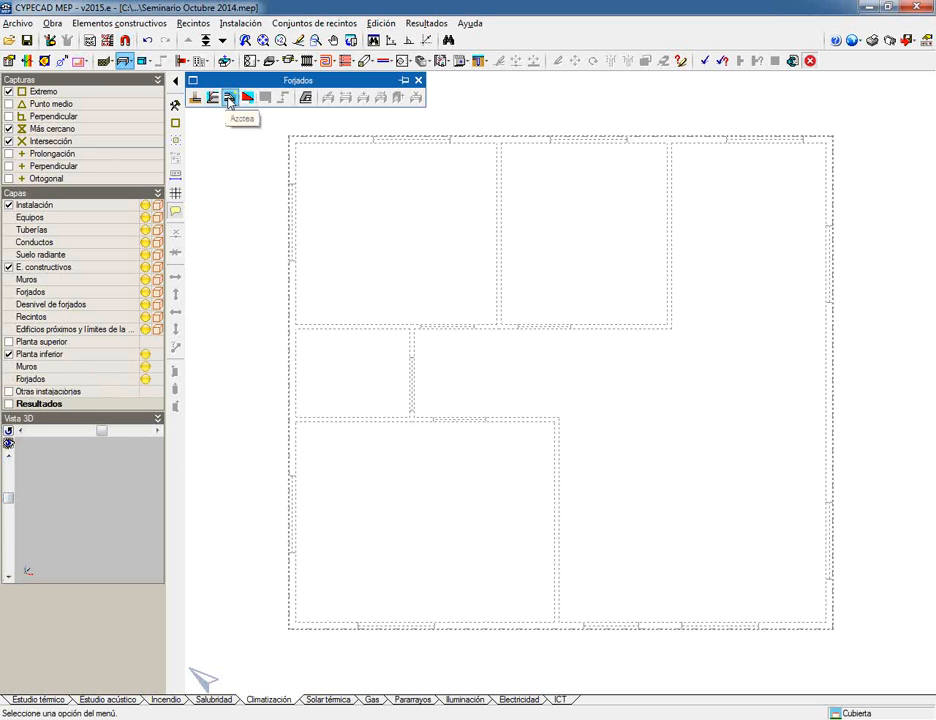
left_click(247, 97)
left_click(11, 28)
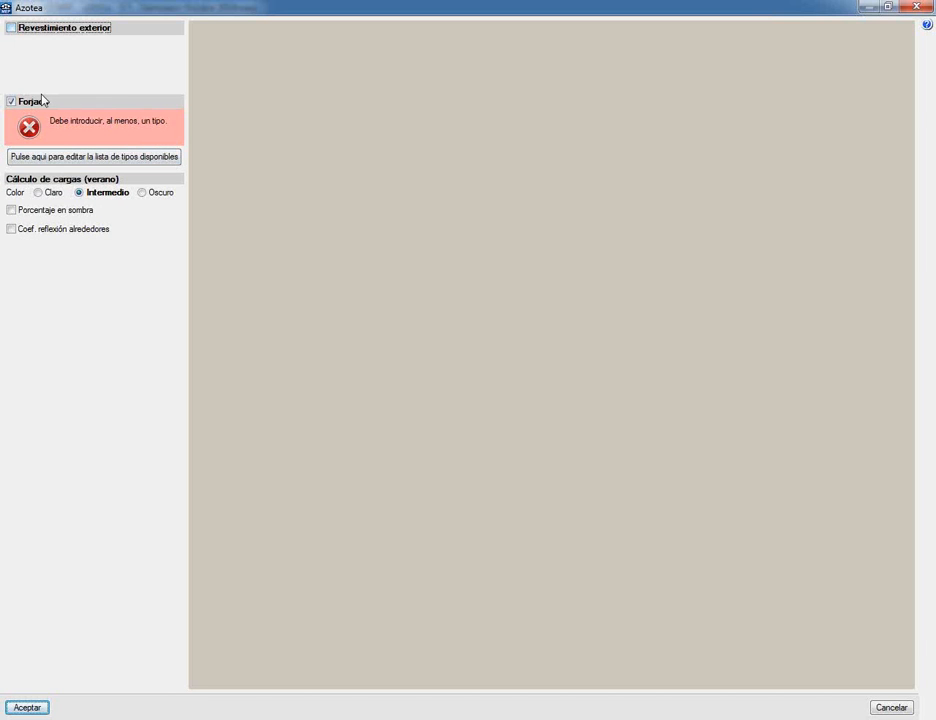
left_click(88, 158)
left_click(340, 224)
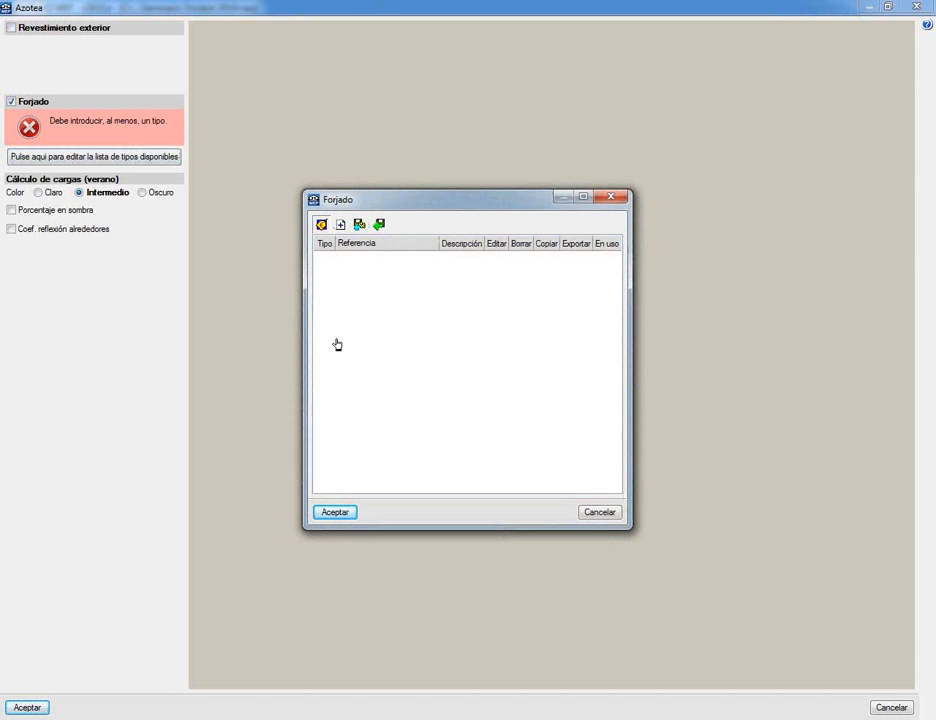
left_click(384, 411)
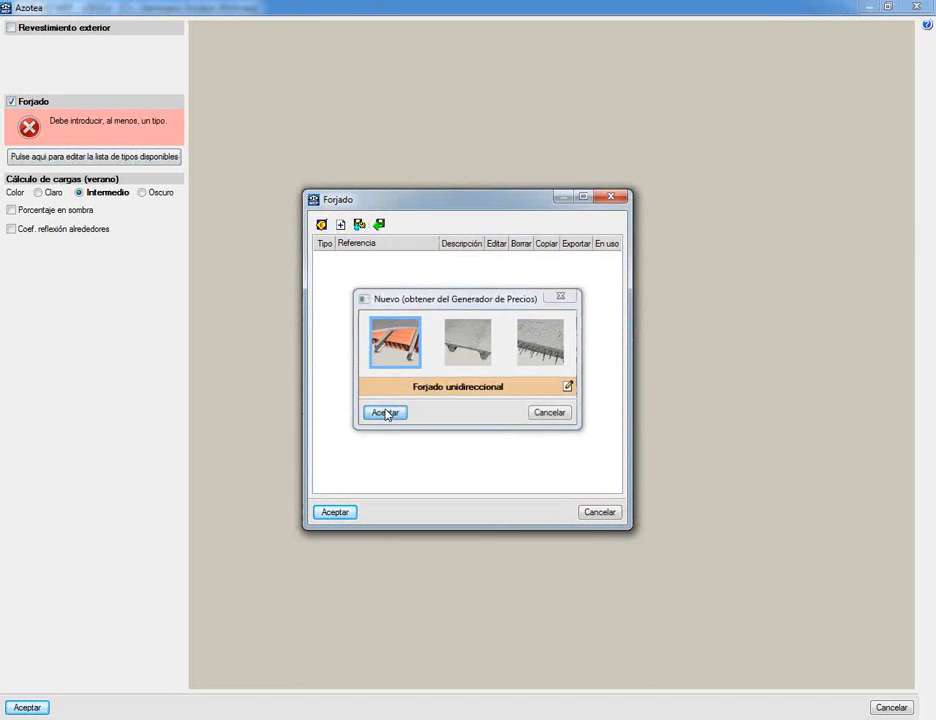
left_click(333, 511)
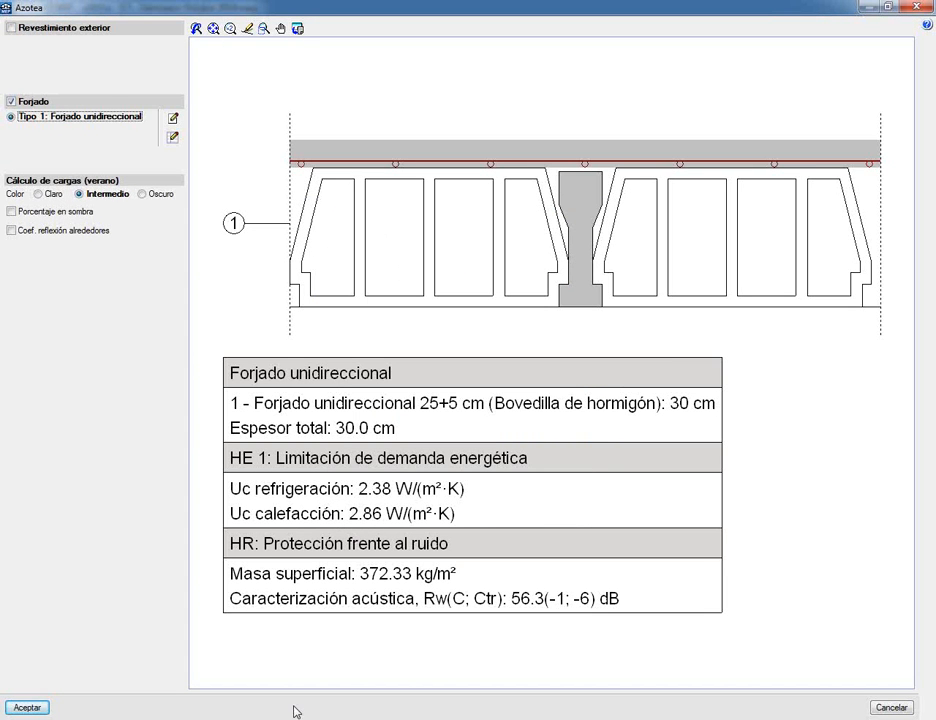
left_click(27, 707)
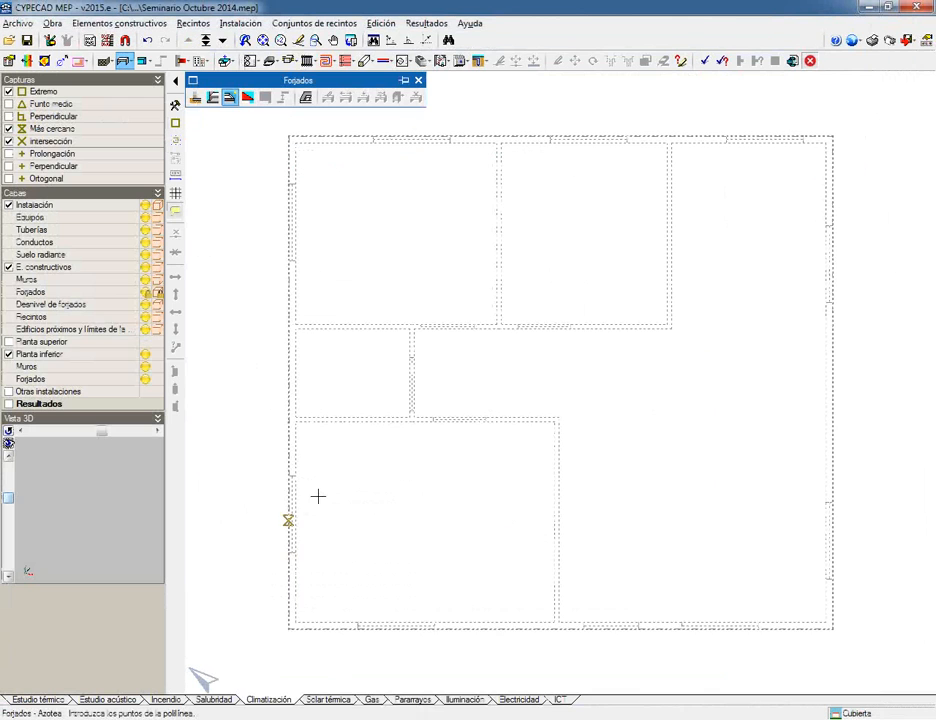
Outline the flat roof through the four outer corners of the building and close the polyline
left_click(288, 627)
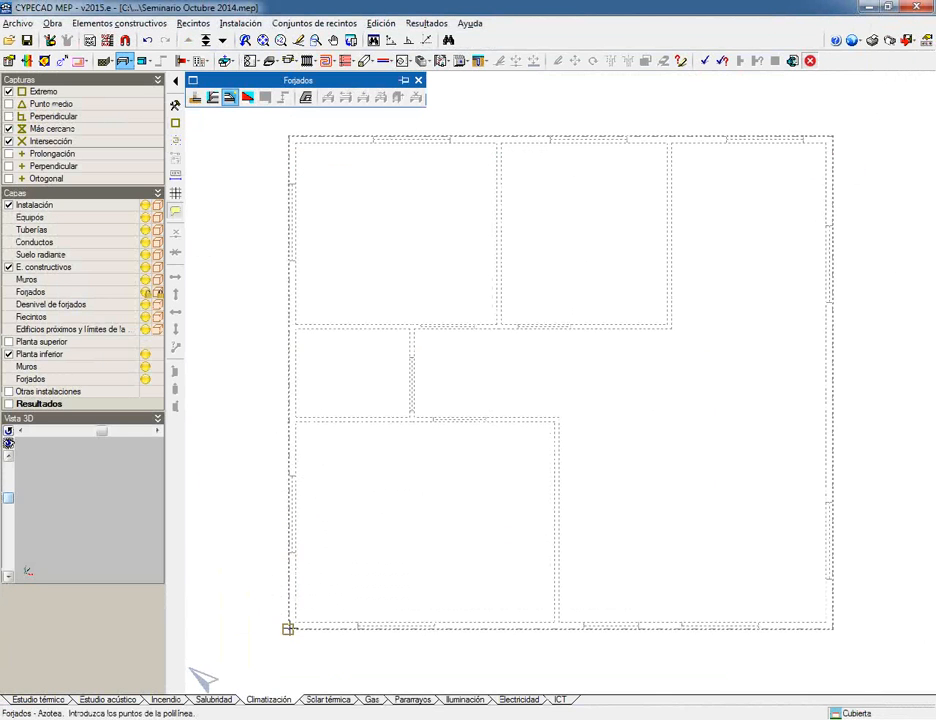
left_click(287, 135)
left_click(832, 136)
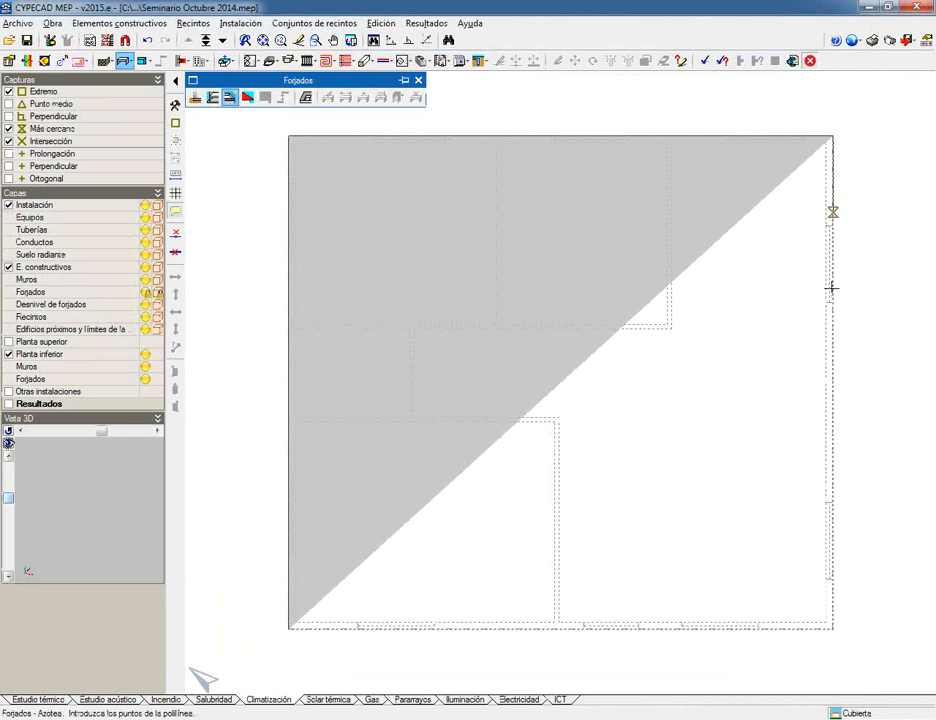
left_click(832, 628)
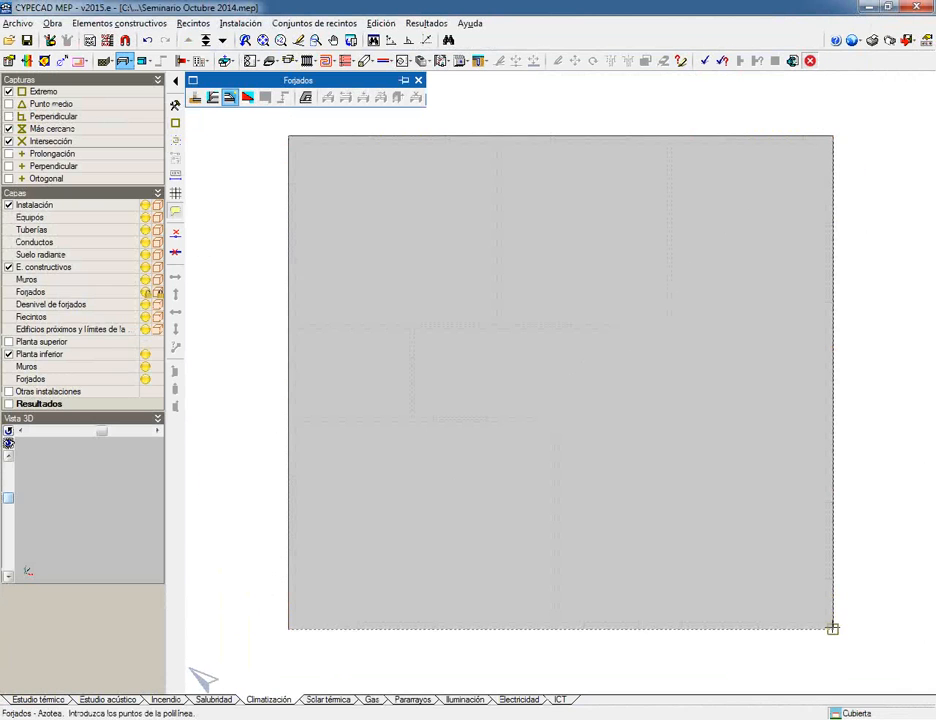
right_click(832, 628)
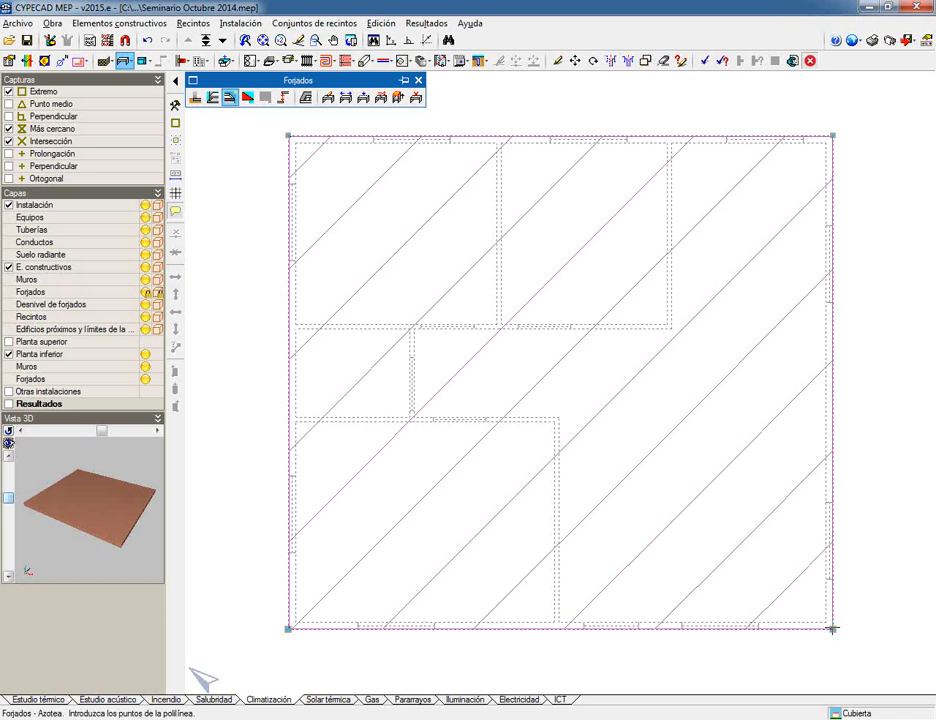
Open the 3D view of the whole building, maximize it and orbit to examine the facade with its door and windows
left_click(52, 23)
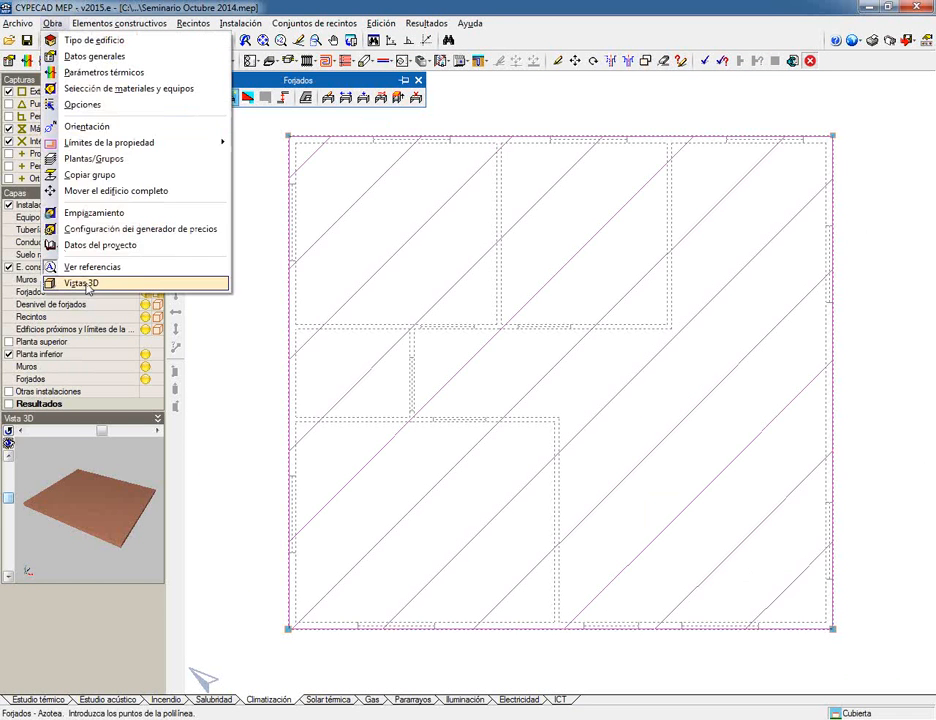
left_click(72, 292)
left_click(362, 408)
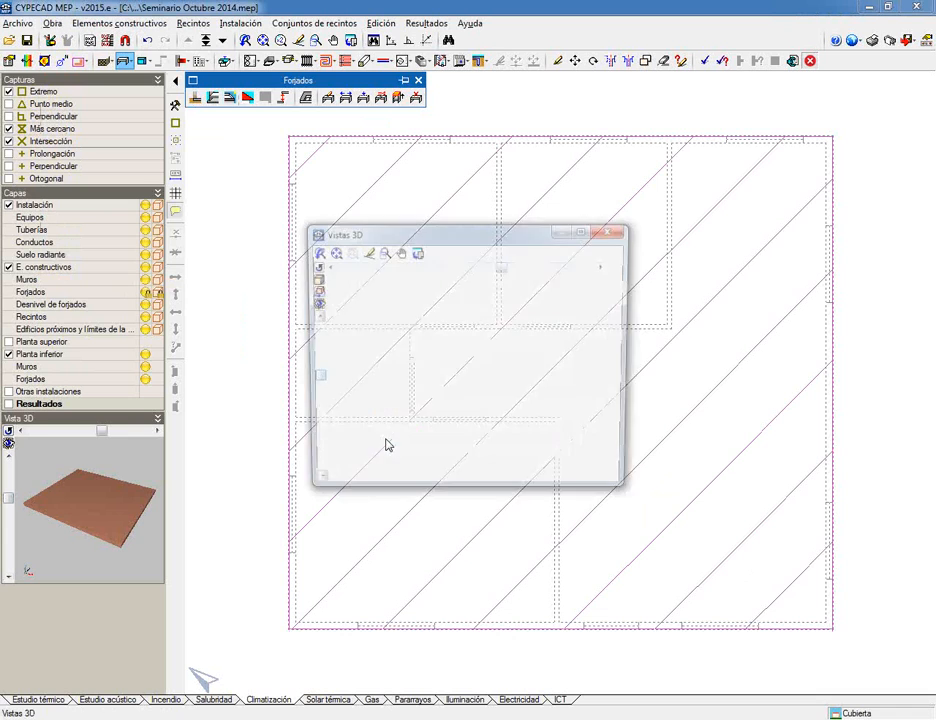
left_click(585, 229)
left_click_drag(424, 403, 437, 330)
Show the element settings of the 3D view and enable Suelo, Materiales and Sombras
left_click(7, 37)
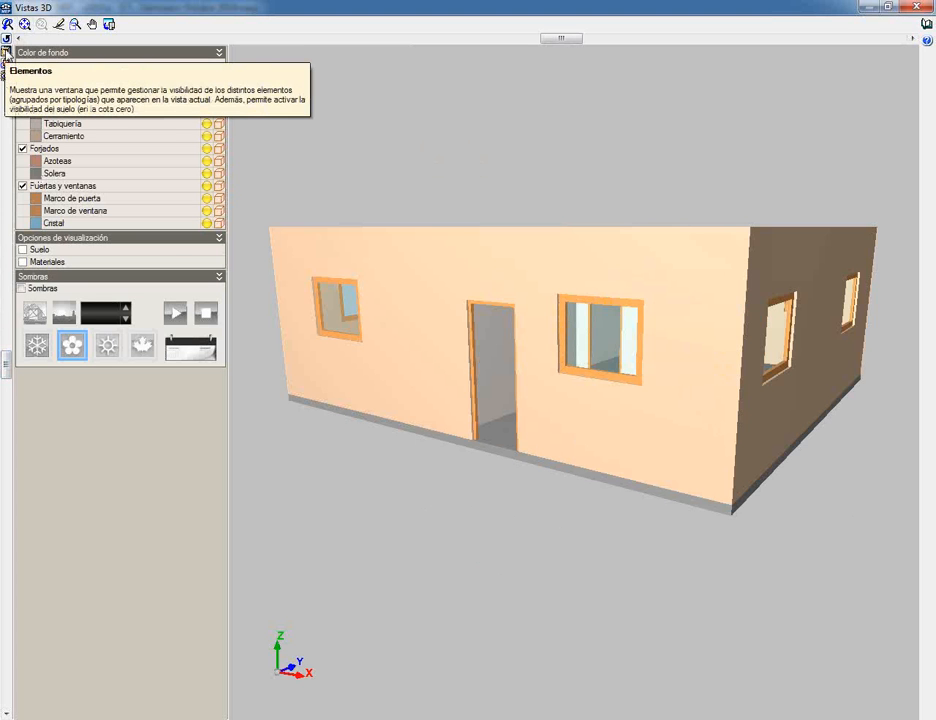
left_click(23, 250)
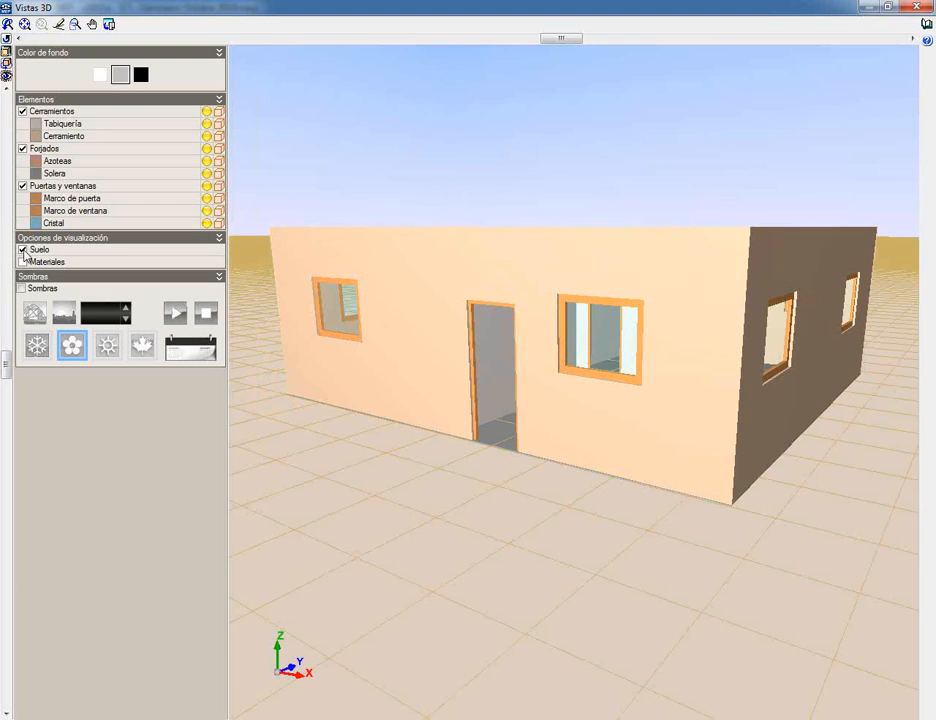
scroll(366, 462, "down", 5)
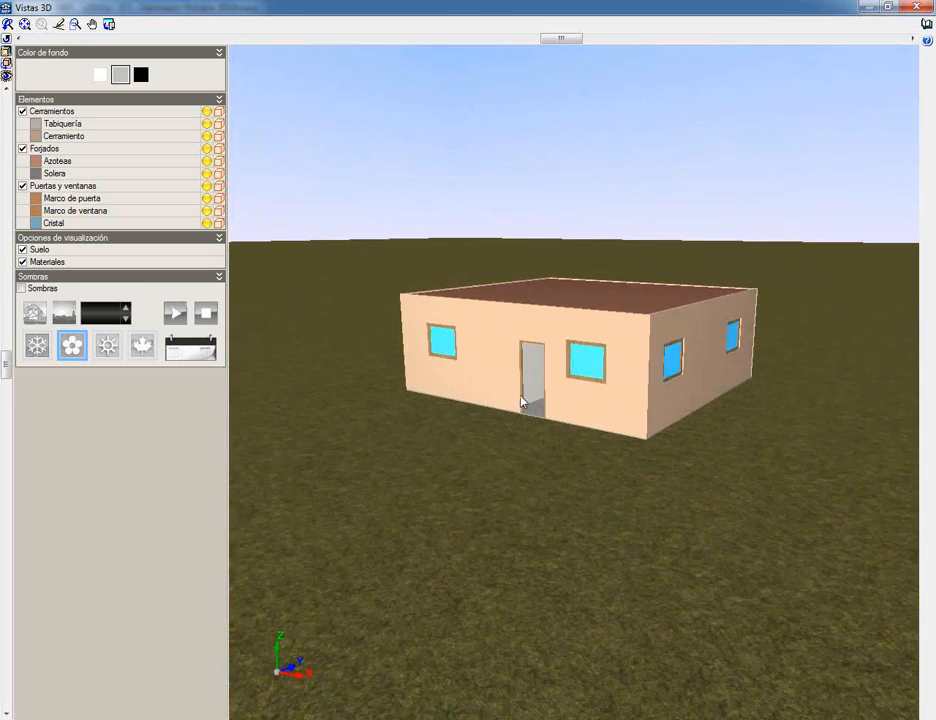
left_click(22, 288)
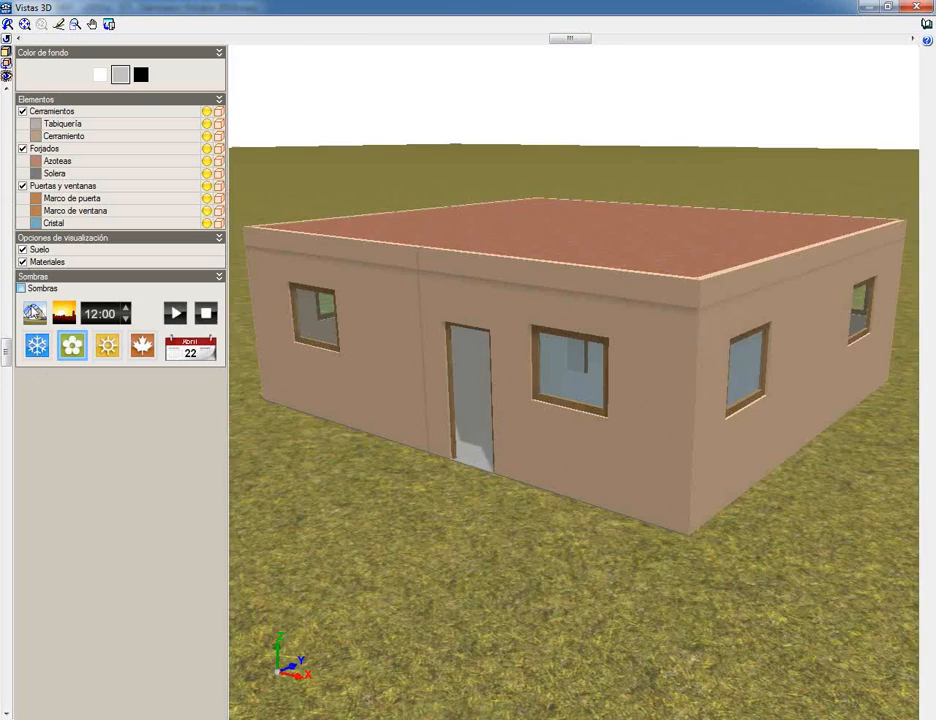
Display the solar path around the building, run the sun shadow animation to examine the shadows, and close the 3D view
left_click(34, 312)
scroll(553, 323, "down", 3)
left_click_drag(595, 345, 441, 309)
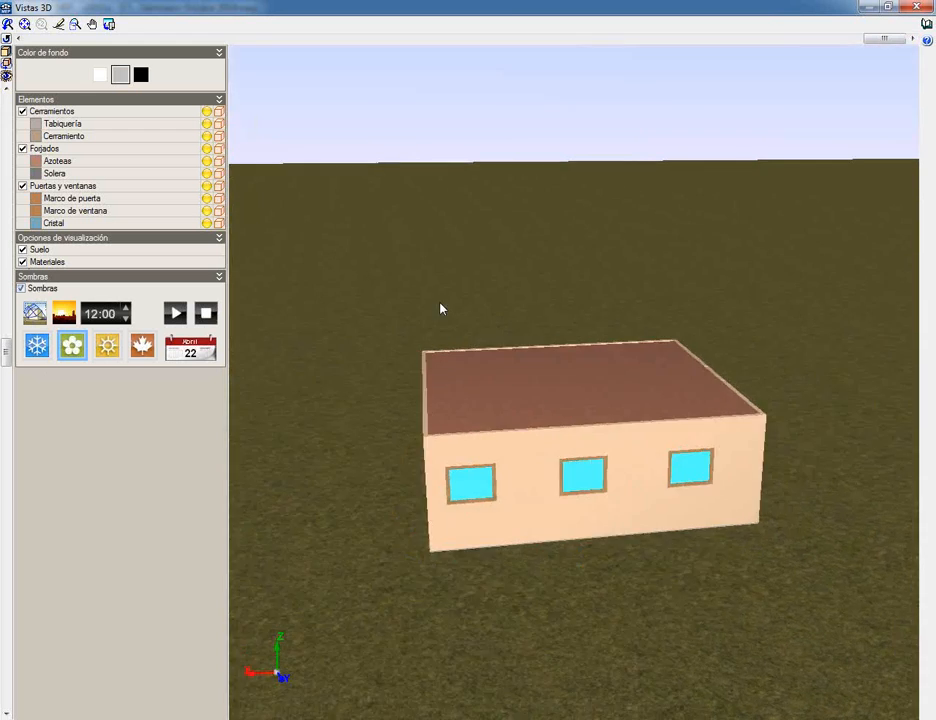
left_click(175, 314)
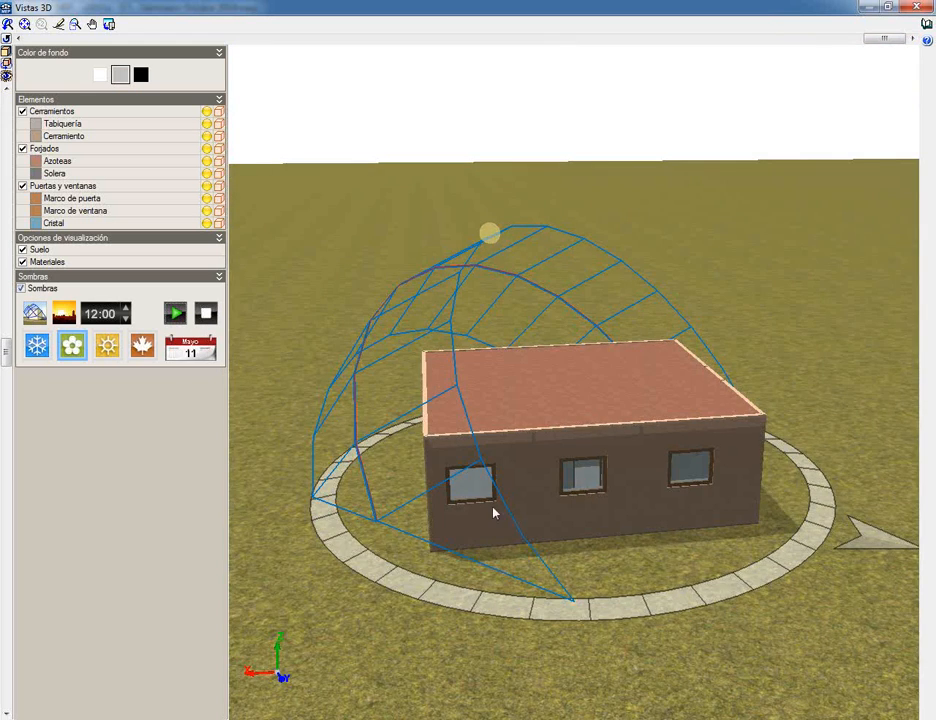
left_click_drag(495, 512, 530, 516)
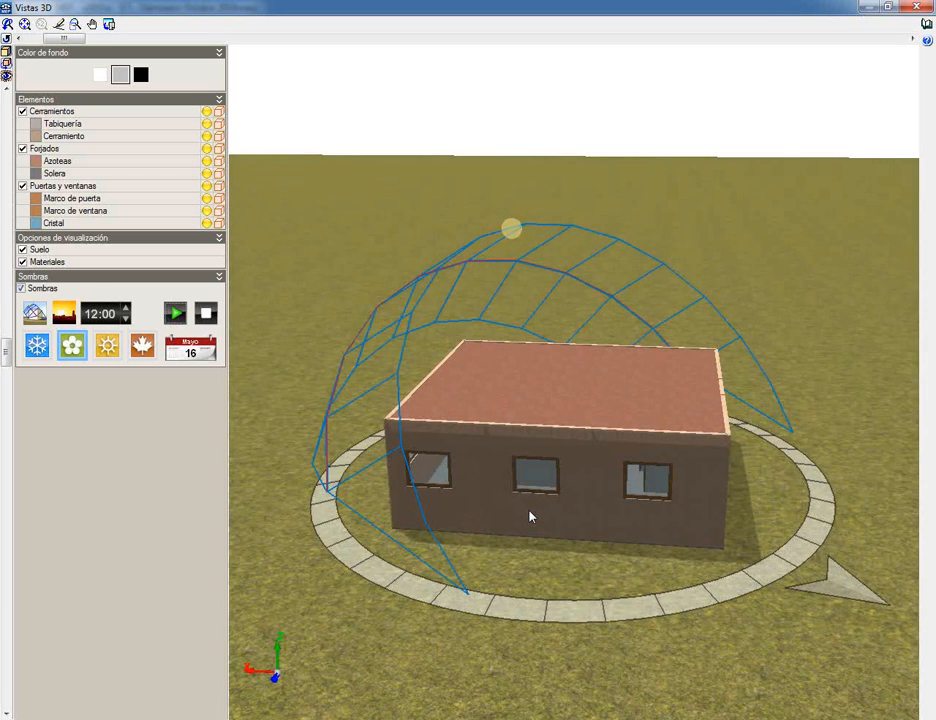
left_click(918, 8)
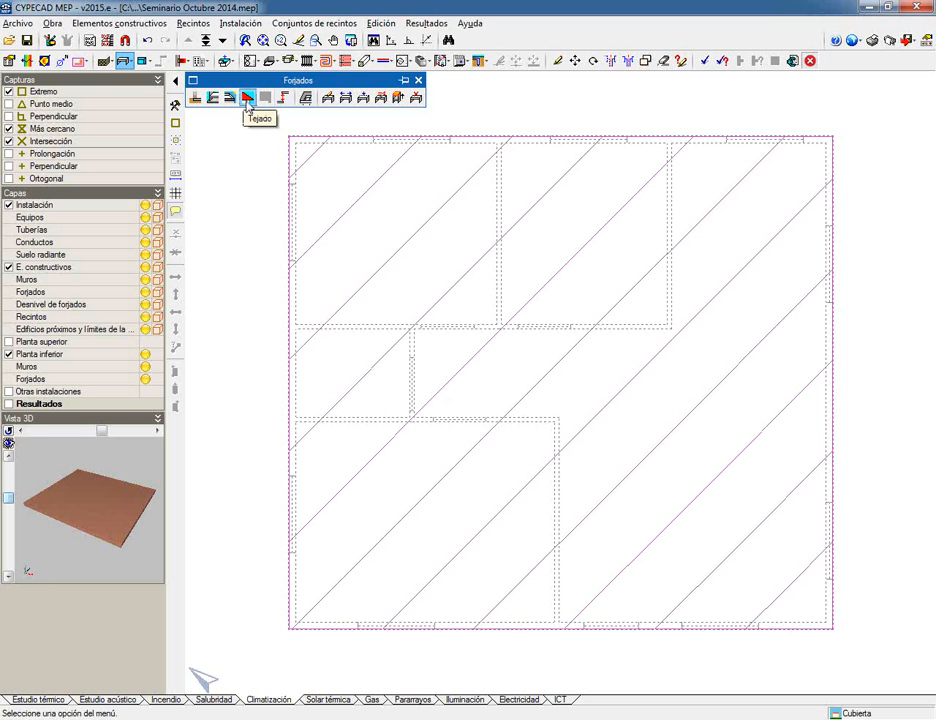
Define a Tejado without exterior cladding and with Forjado unidireccional, outlining it as a rectangle in the empty area beside the building
scroll(439, 345, "down", 7)
middle_click_drag(439, 345, 811, 344)
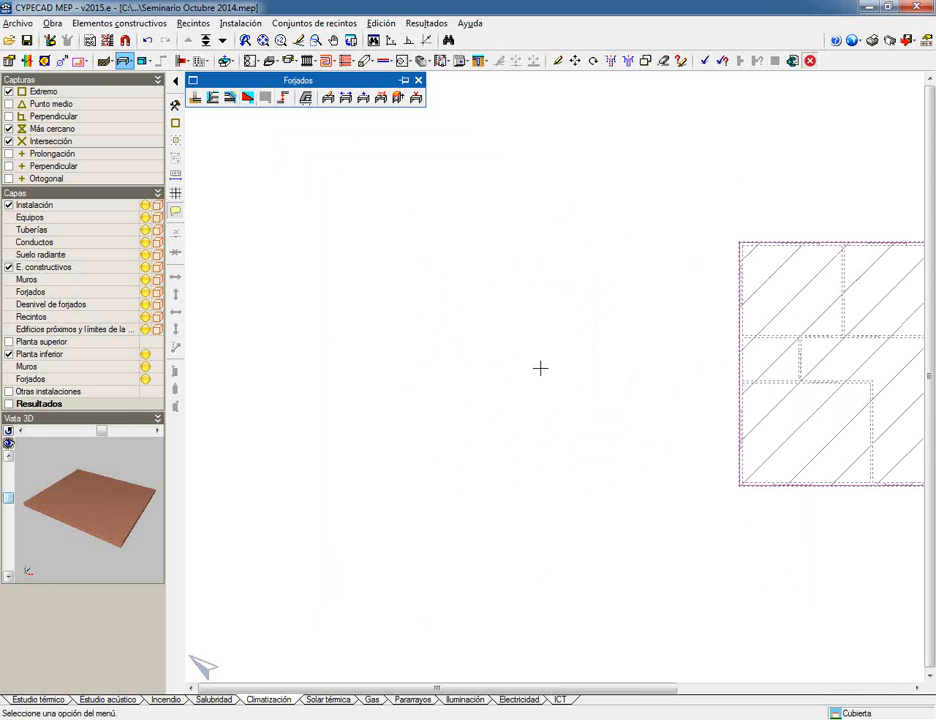
left_click(247, 97)
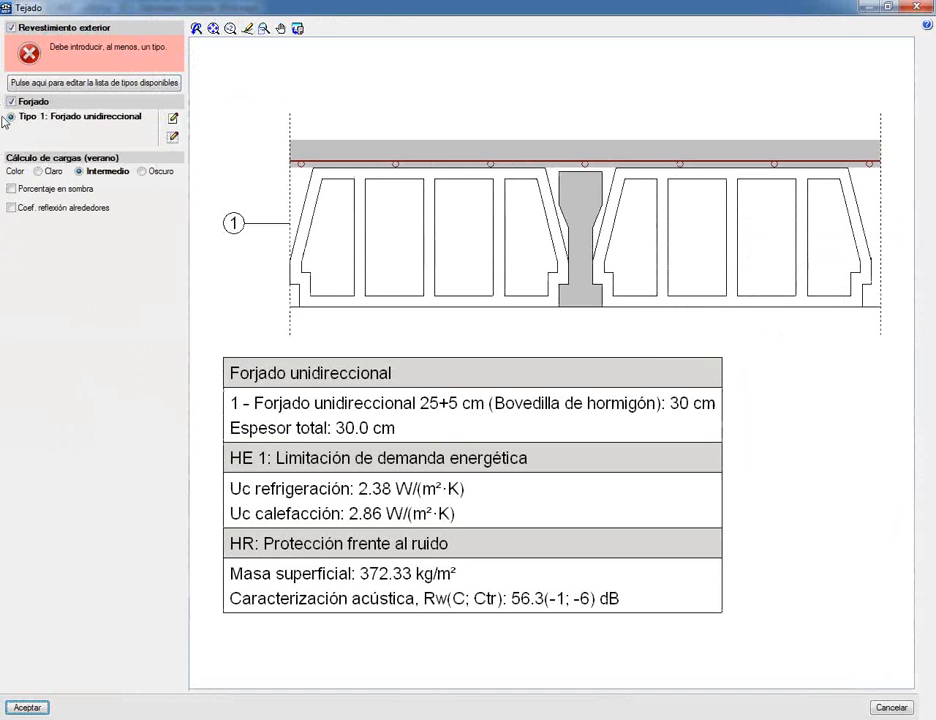
left_click(12, 28)
left_click(26, 707)
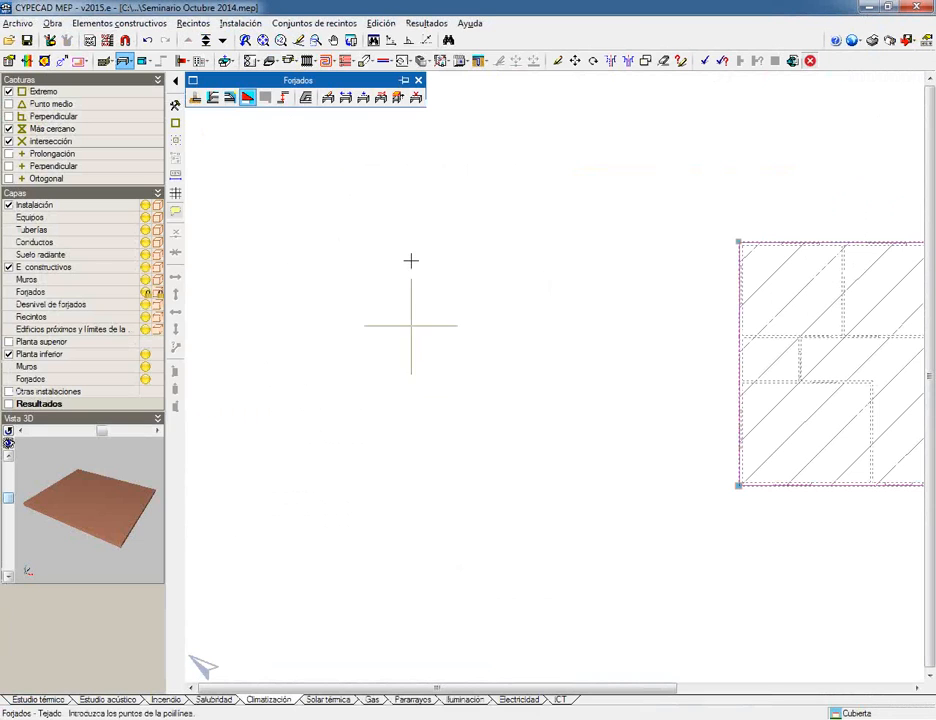
left_click(399, 278)
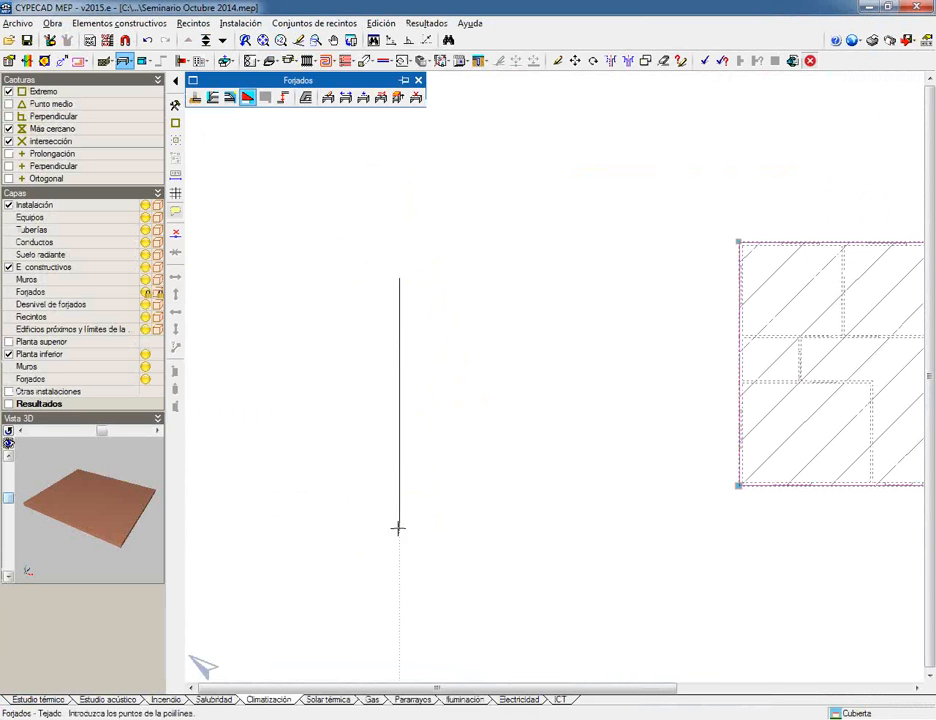
left_click(399, 489)
left_click(563, 490)
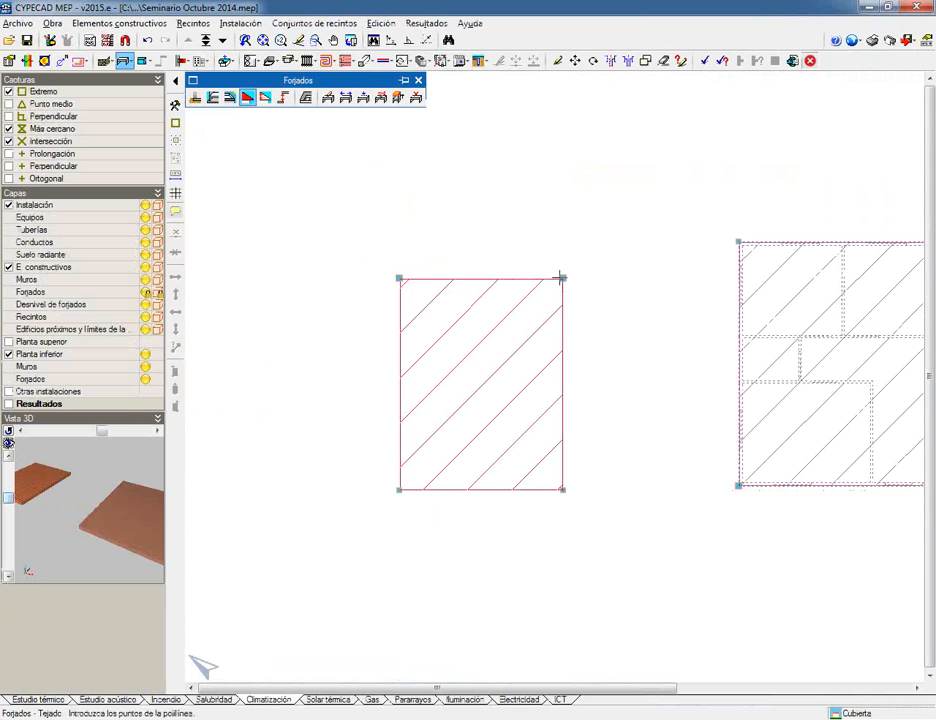
Divide the rectangular roof into upper and lower halves with a horizontal line across its middle
left_click(381, 97)
left_click(399, 402)
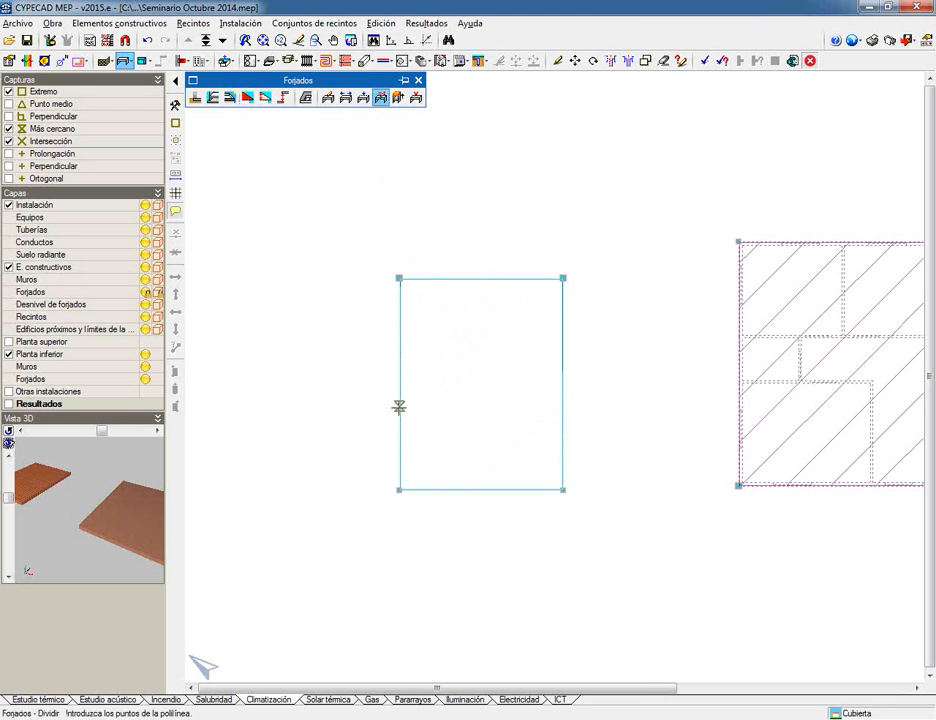
left_click(399, 381)
left_click(562, 380)
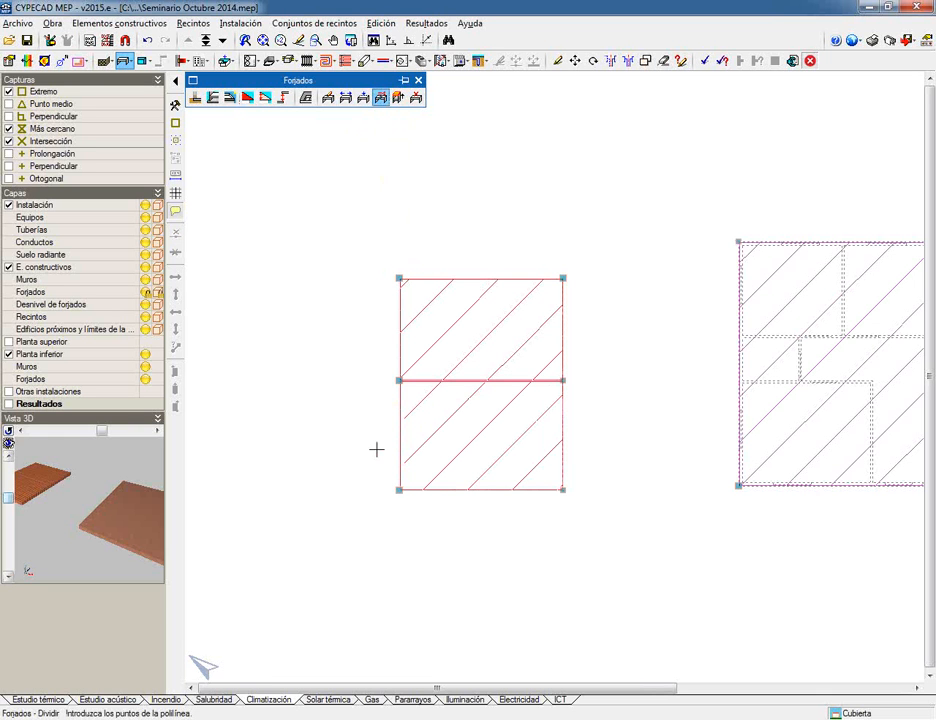
Introduce a level difference of 1.50 m at the left end of the dividing line on the upper roof half
left_click(264, 98)
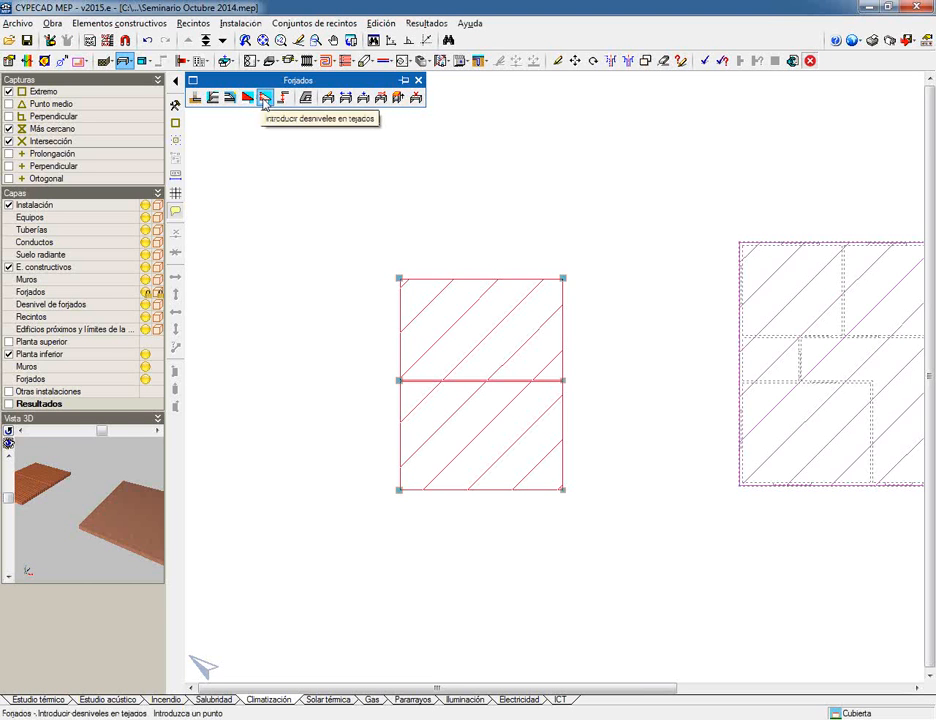
left_click(406, 378)
type("1")
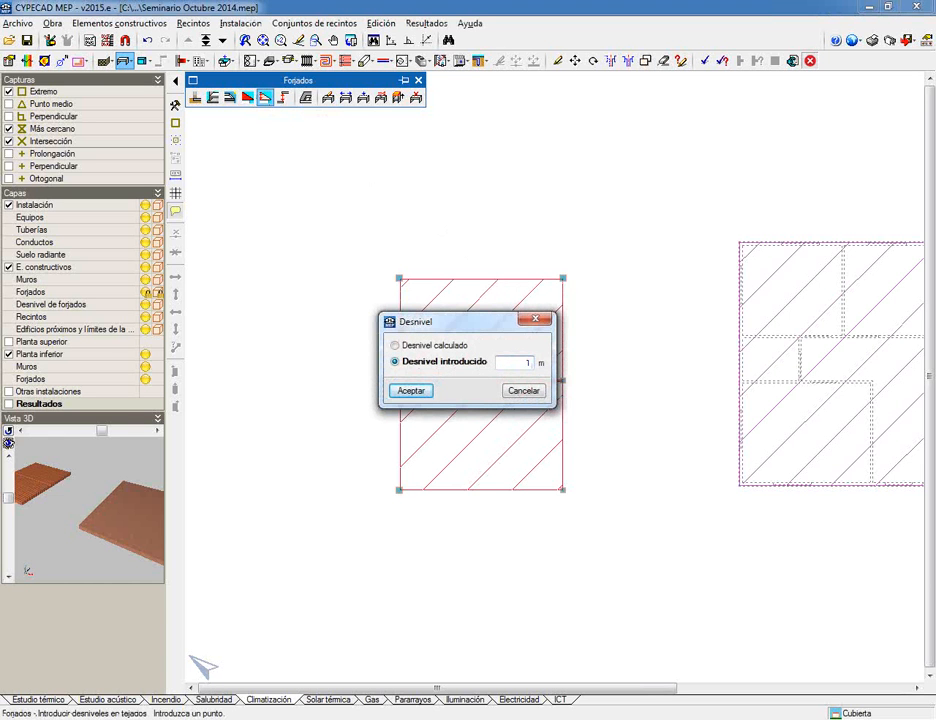
type(".50")
key("Return")
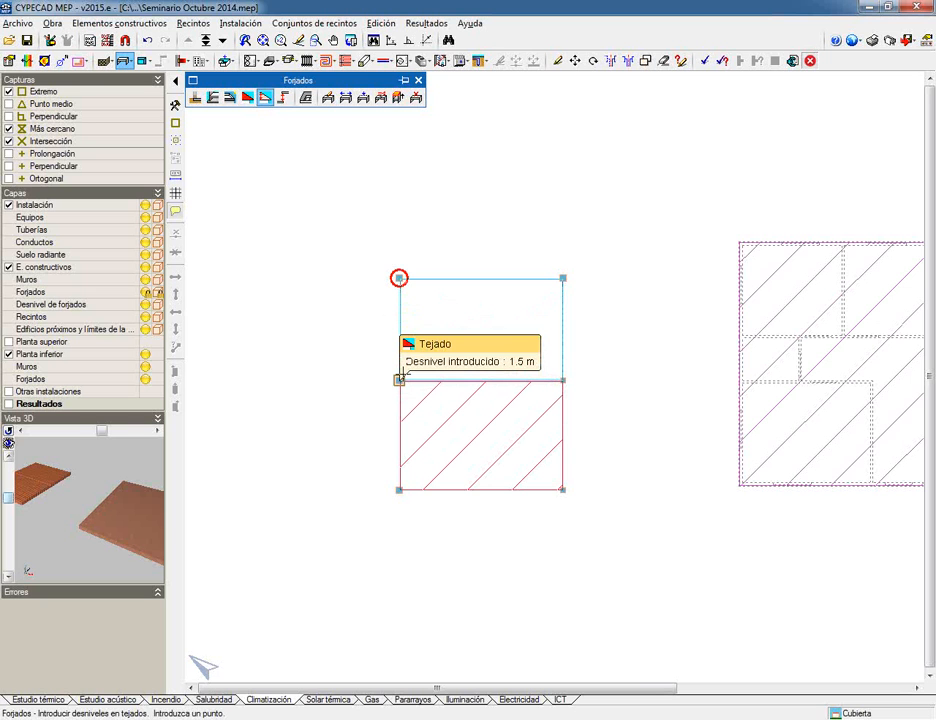
Complete the upper roof half's slope with 0.00 m at its outer corners and 1.5 m at the right end of the dividing line
mouse_move(403, 281)
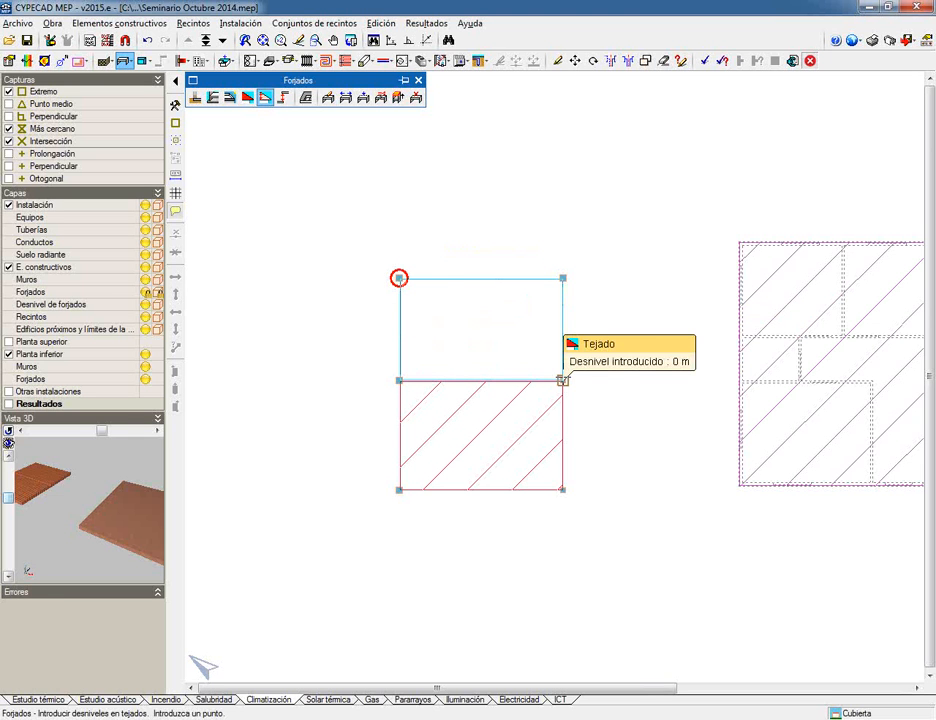
left_click(399, 278)
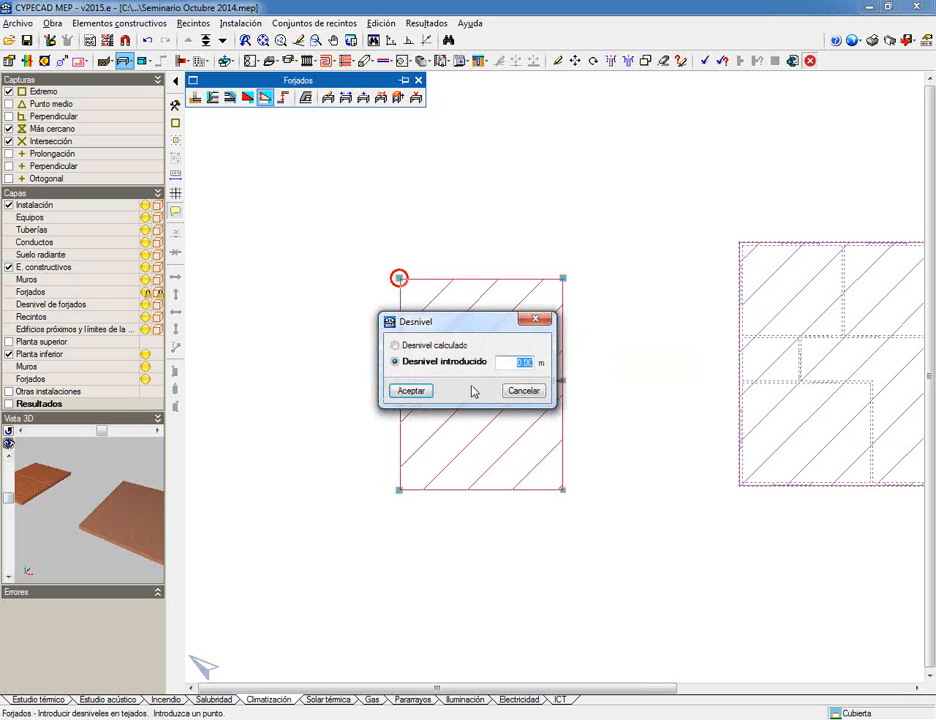
left_click(419, 390)
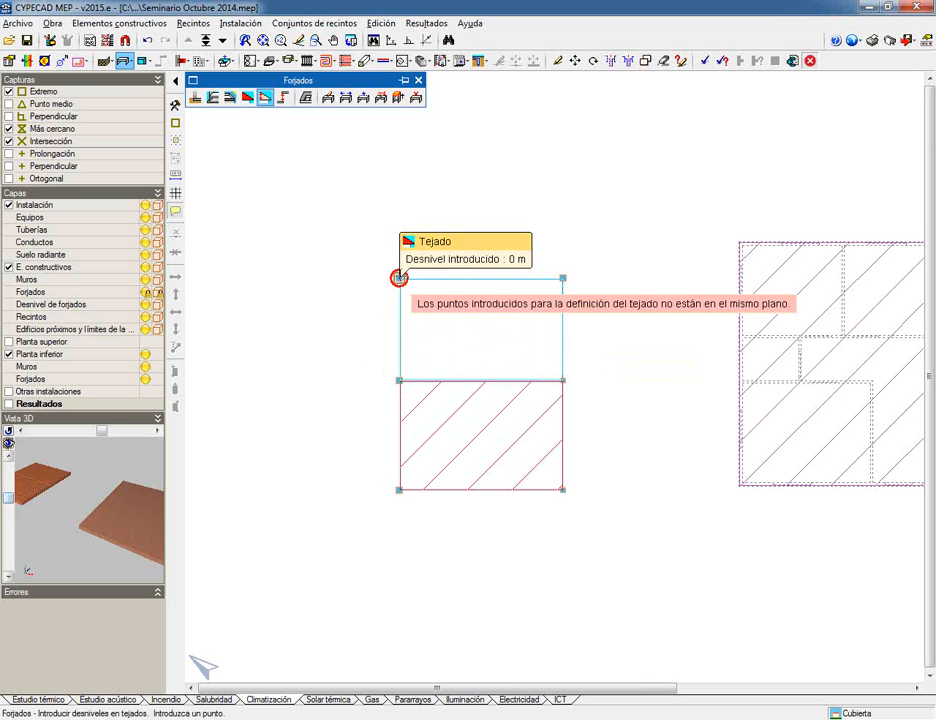
left_click(565, 290)
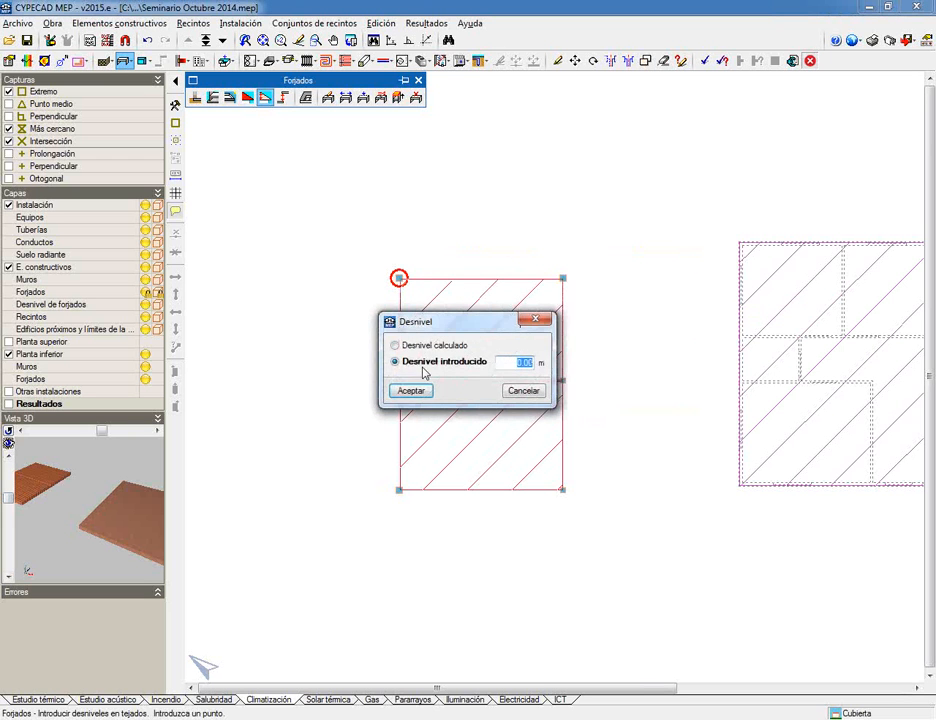
left_click(403, 330)
left_click(564, 340)
type("1.5")
key("Return")
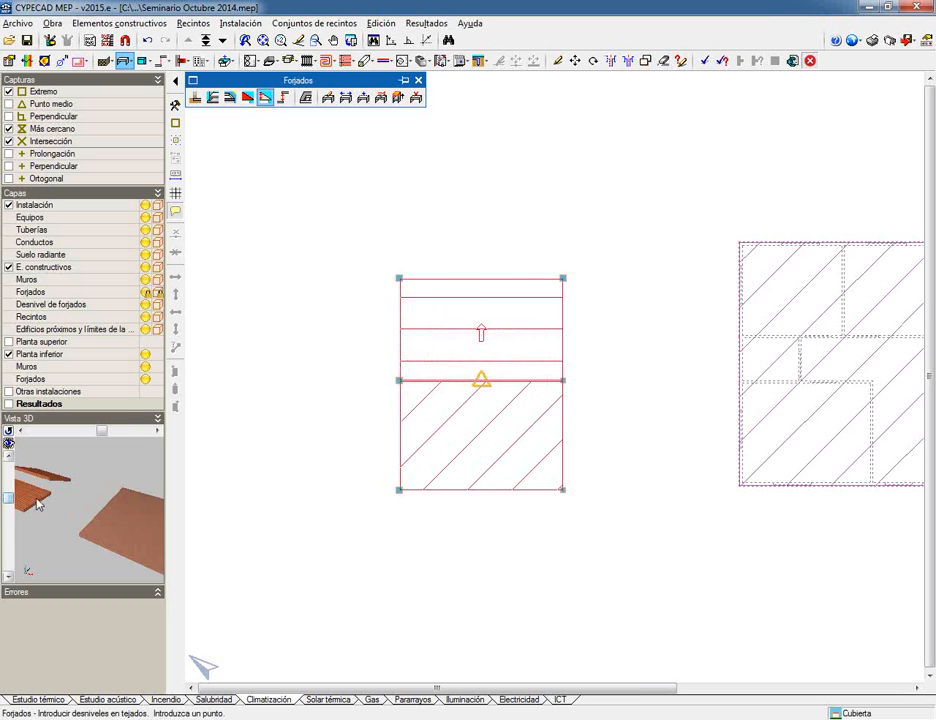
Close the level difference between the two roof halves with a Cerramiento of Tipo 1: Mi cerramiento along the full dividing line
left_click_drag(31, 481, 117, 543)
scroll(121, 516, "up", 3)
mouse_move(481, 381)
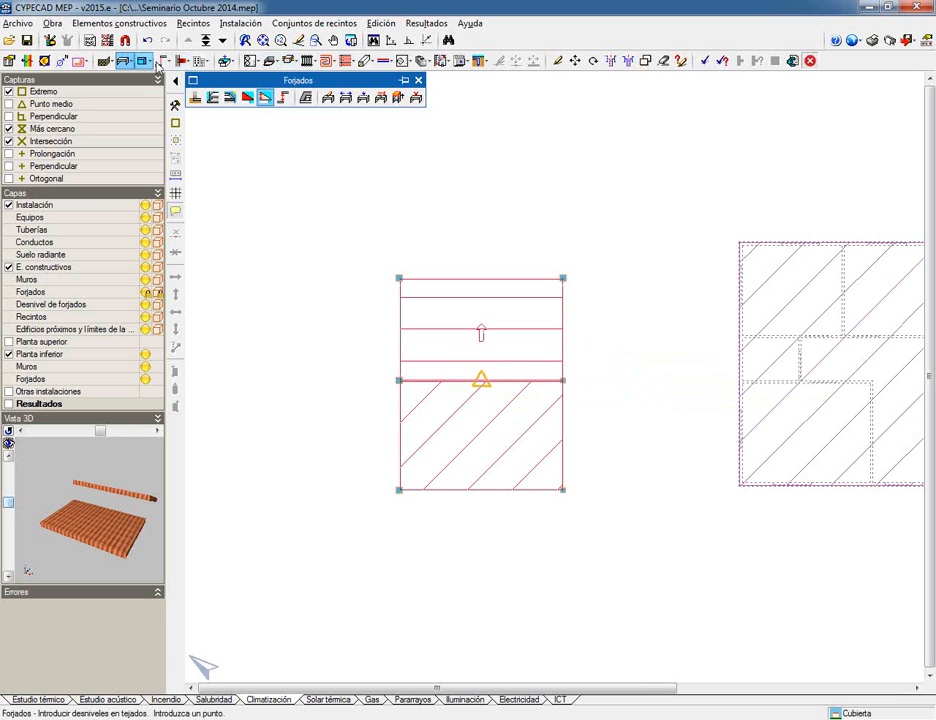
left_click(163, 62)
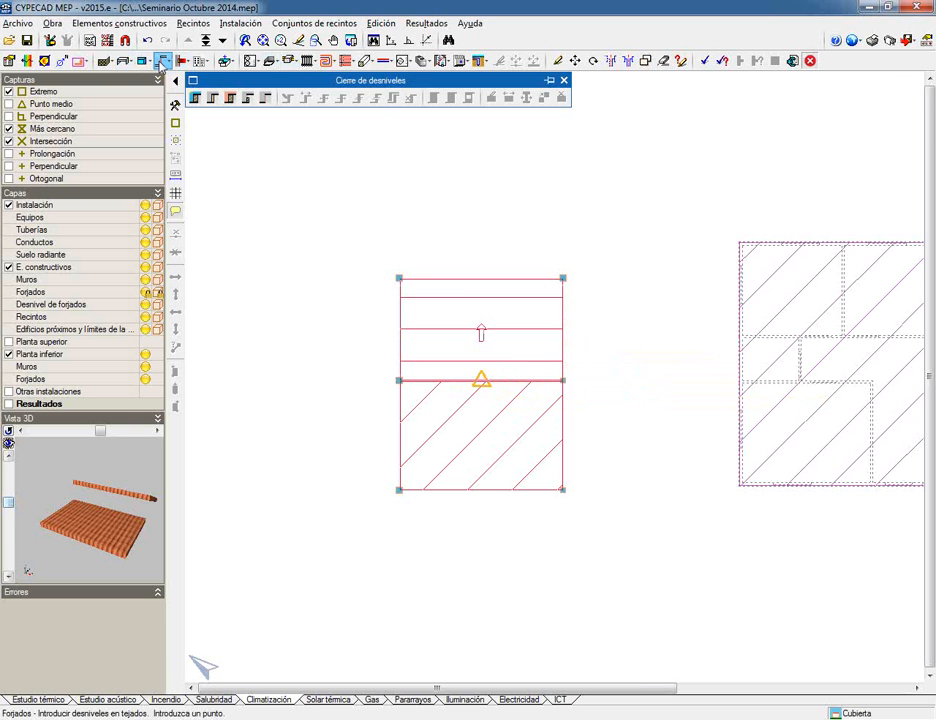
left_click(195, 98)
left_click(27, 707)
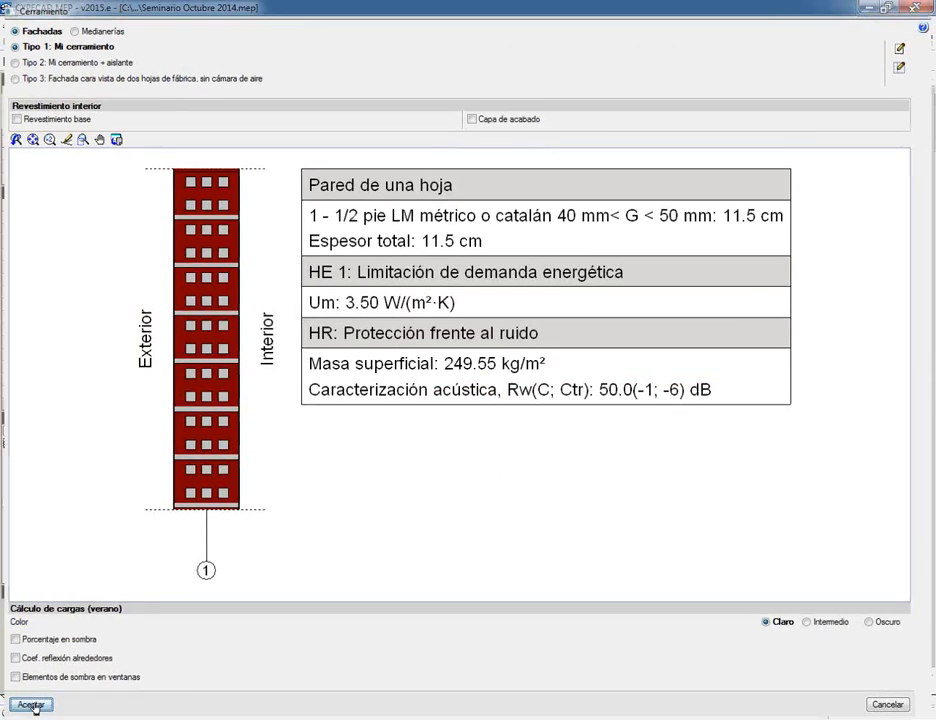
left_click(398, 381)
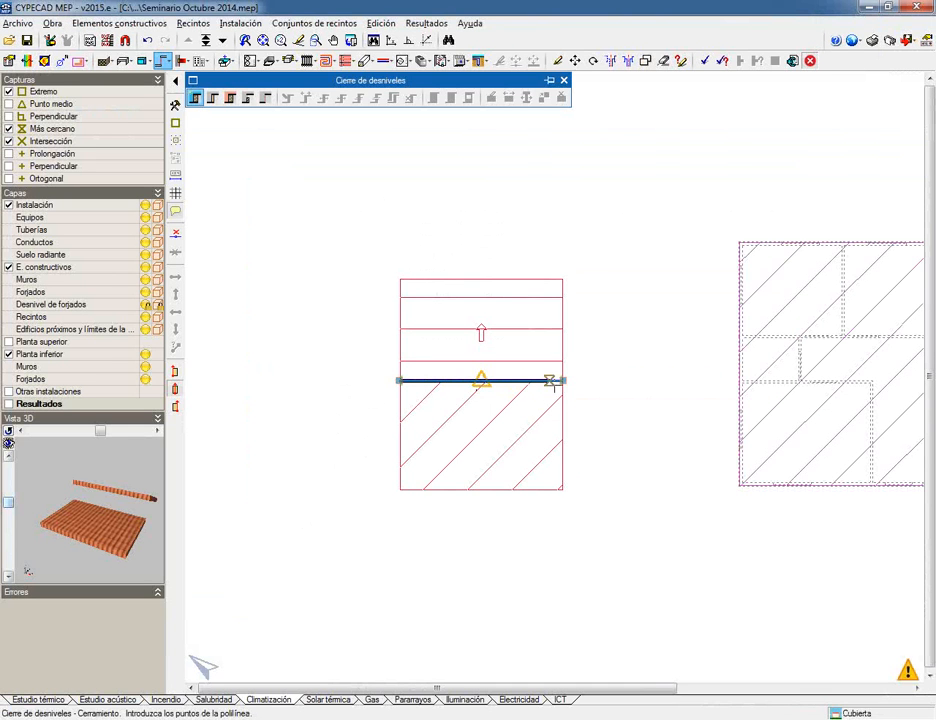
left_click(564, 381)
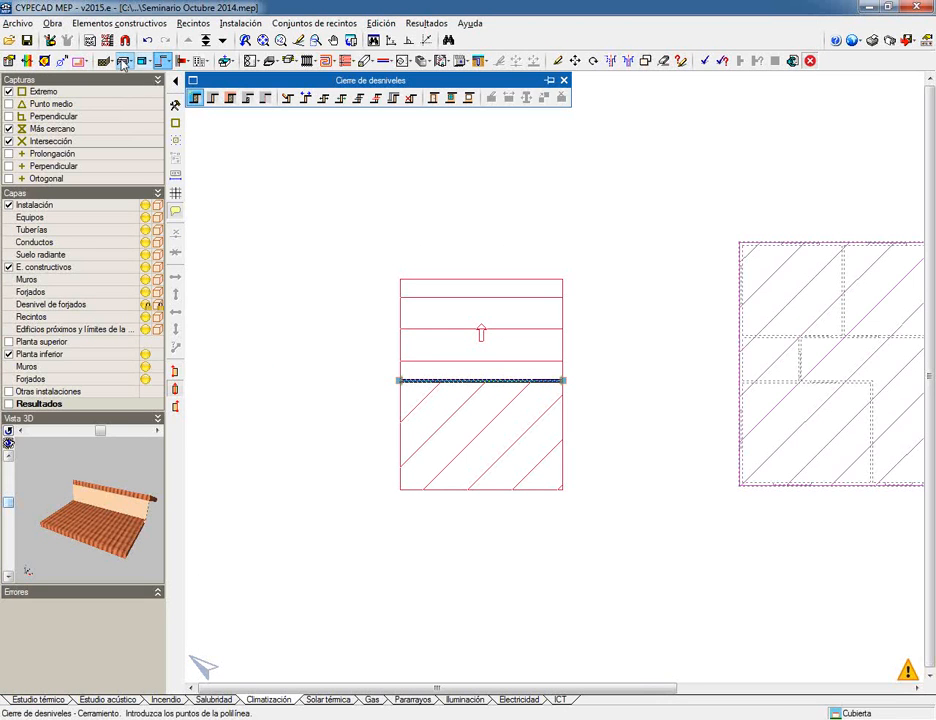
Draw a small triangular Tejado in the empty area beside the sloped roof, using the current roof settings
left_click(122, 62)
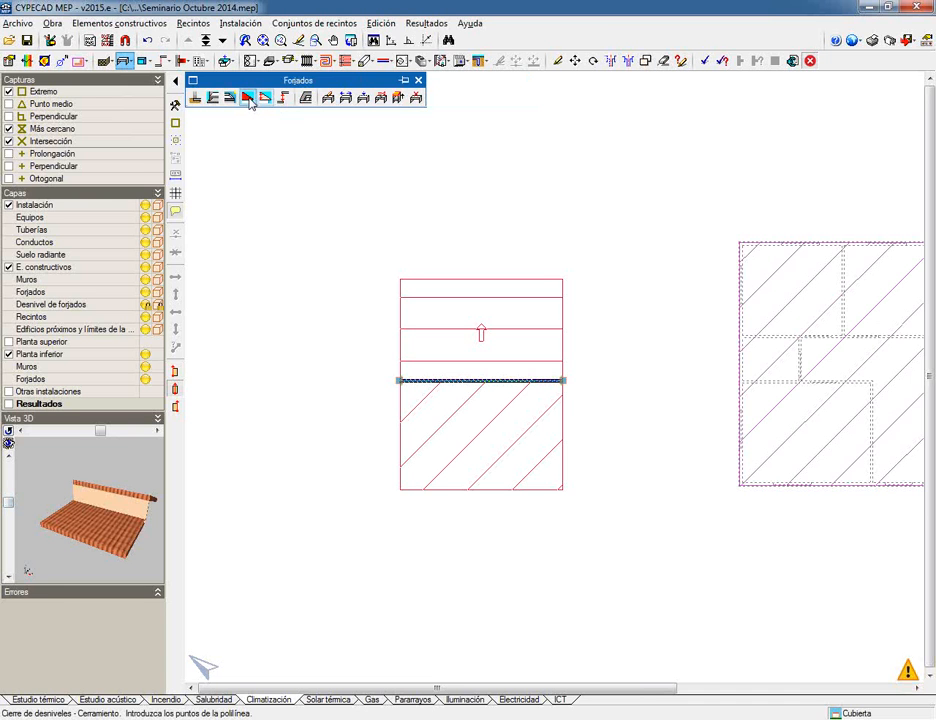
left_click(248, 97)
left_click(21, 706)
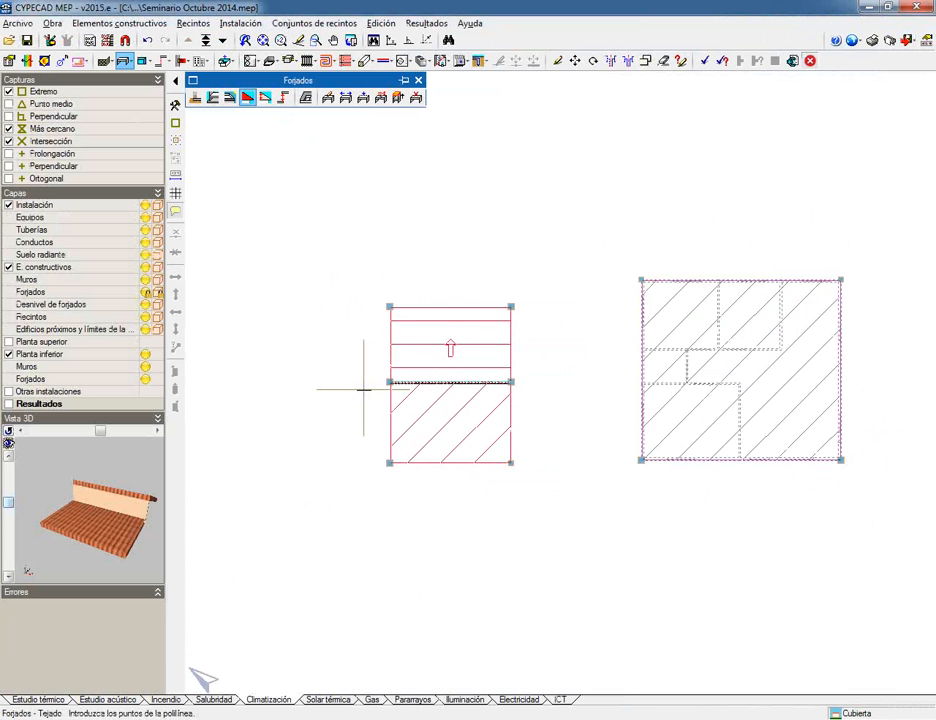
left_click(327, 422)
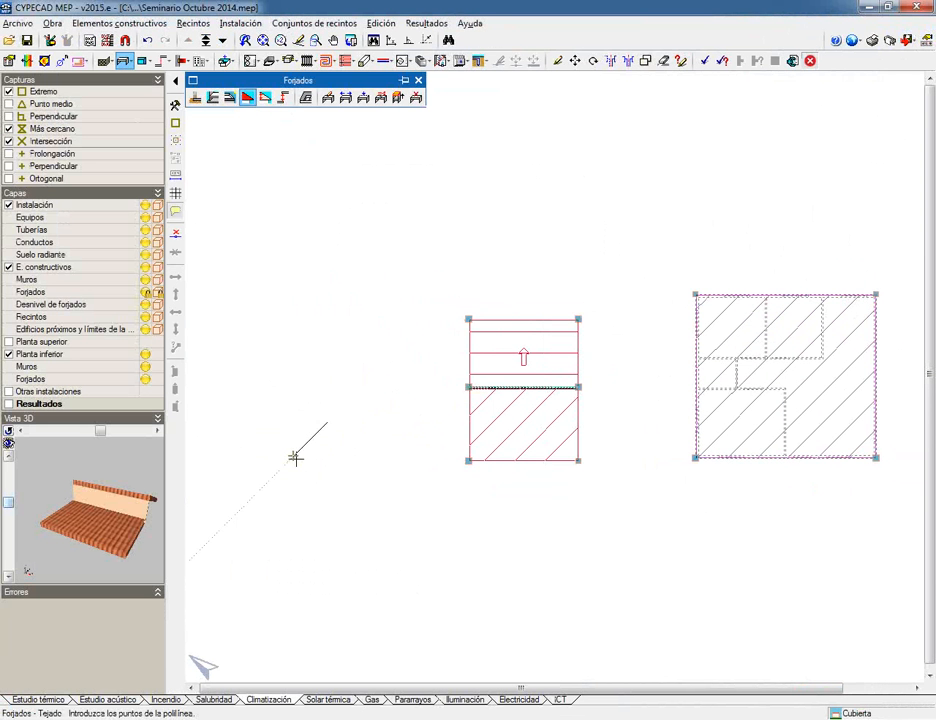
left_click(293, 456)
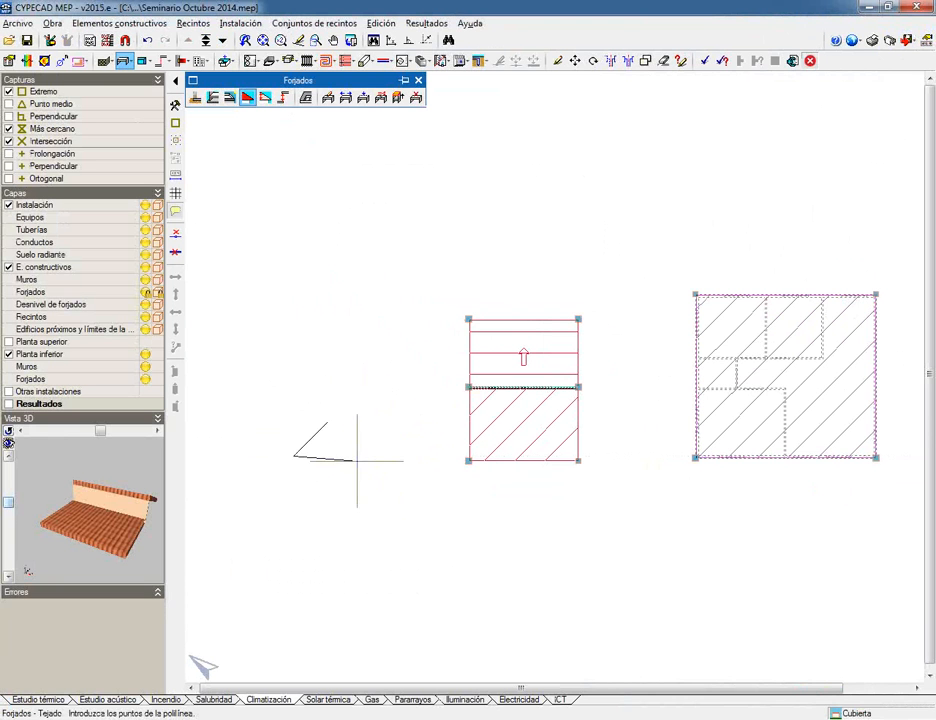
left_click(360, 457)
right_click(345, 443)
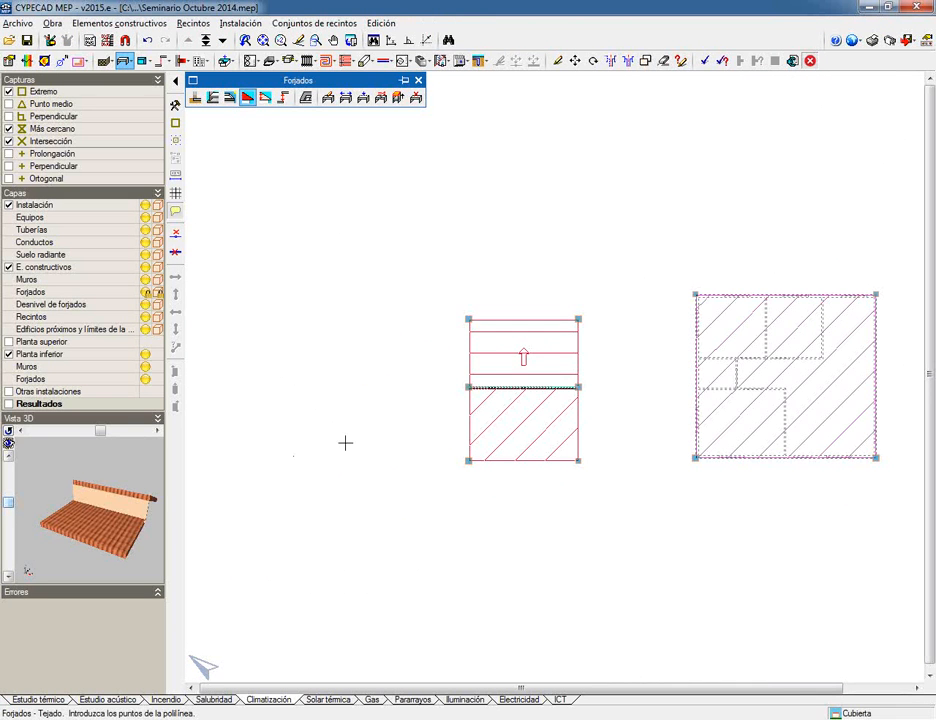
Add a tall, narrow triangular Tejado that shares the small triangle's right-hand sloping edge
left_click(327, 422)
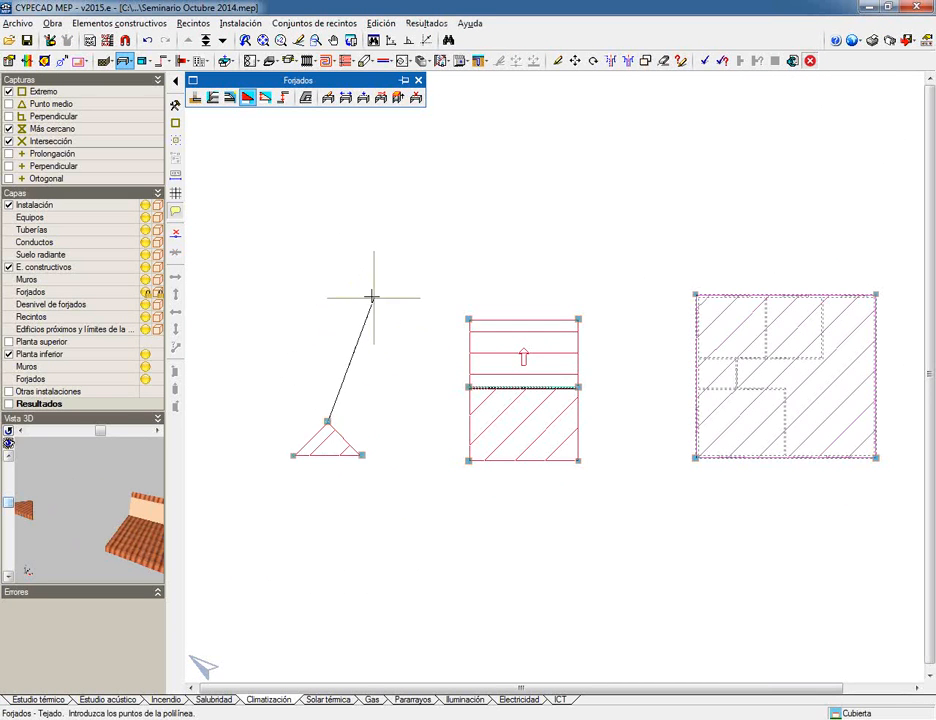
left_click(366, 297)
left_click(362, 455)
right_click(360, 450)
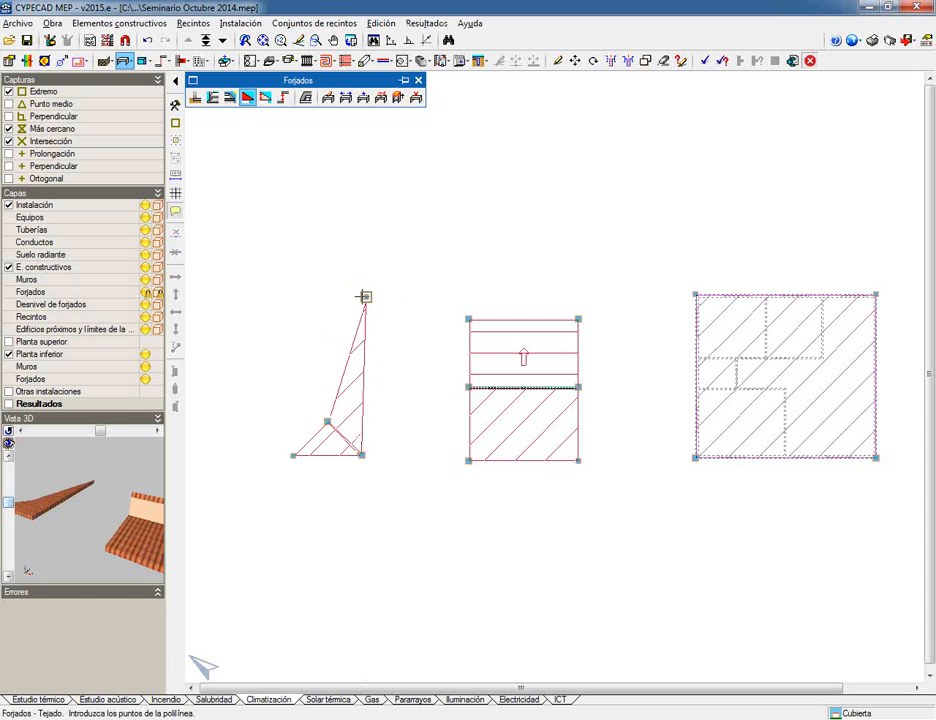
Add a third triangular Tejado along the left edge of the tall triangle, starting from its upper vertex
left_click(366, 297)
left_click(327, 421)
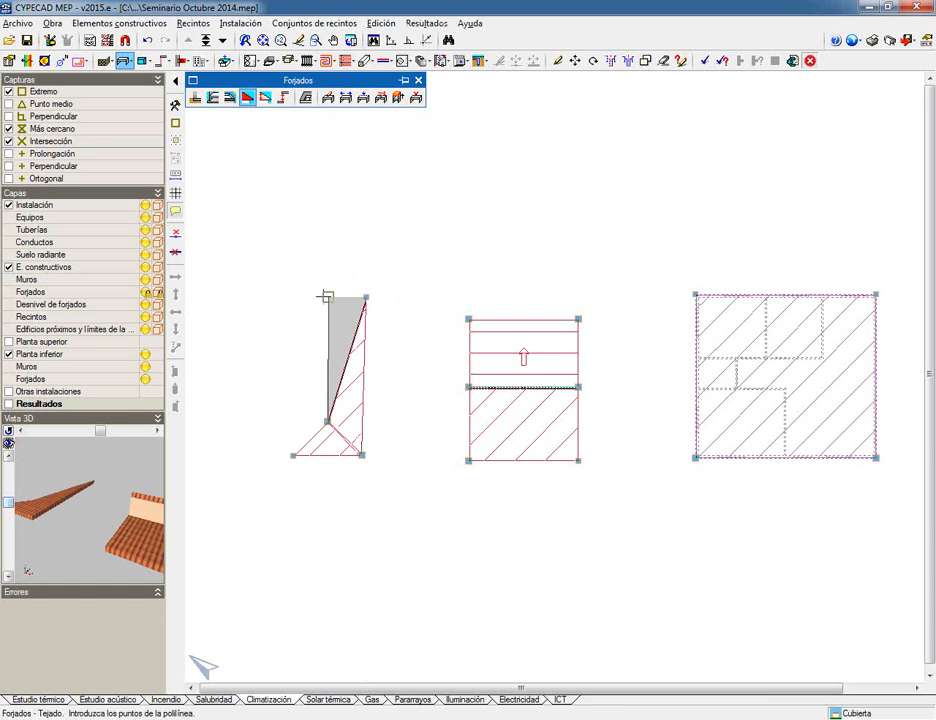
left_click(327, 297)
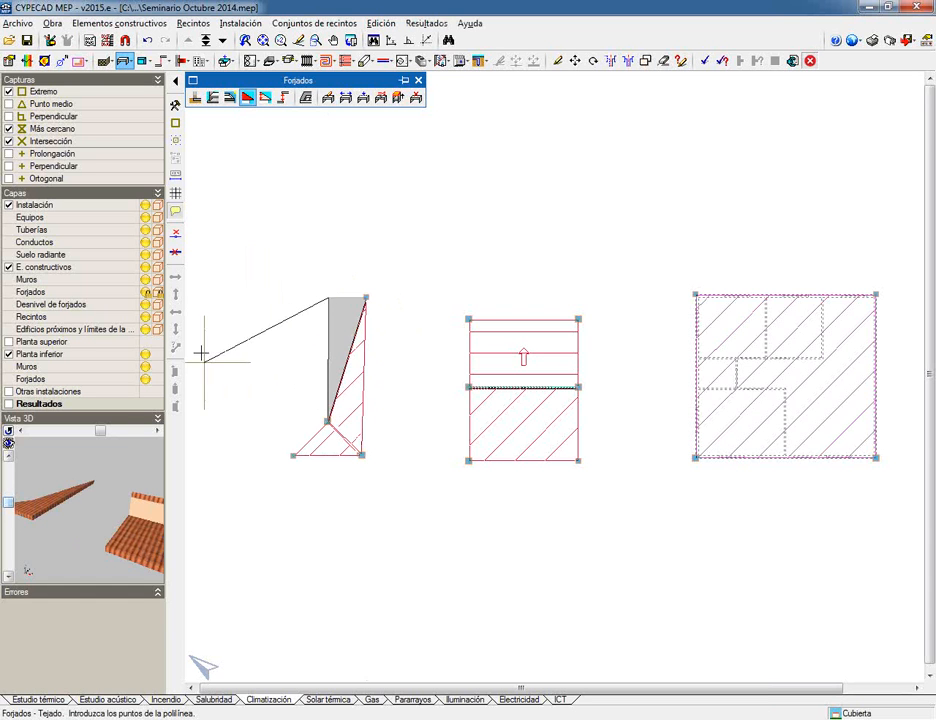
left_click(328, 319)
right_click(328, 319)
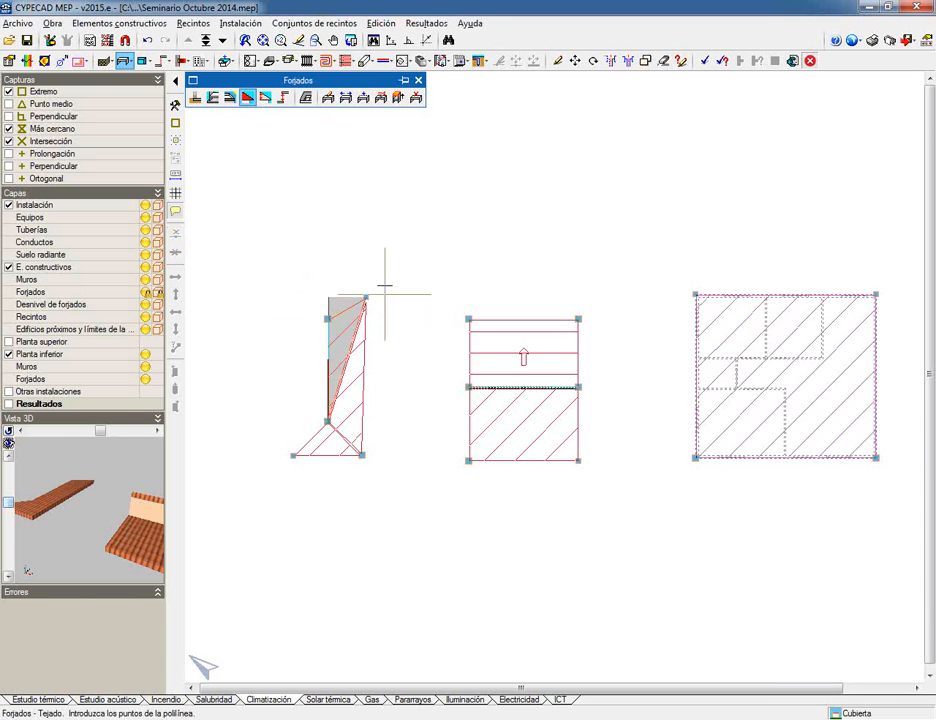
scroll(385, 292, "up", 1)
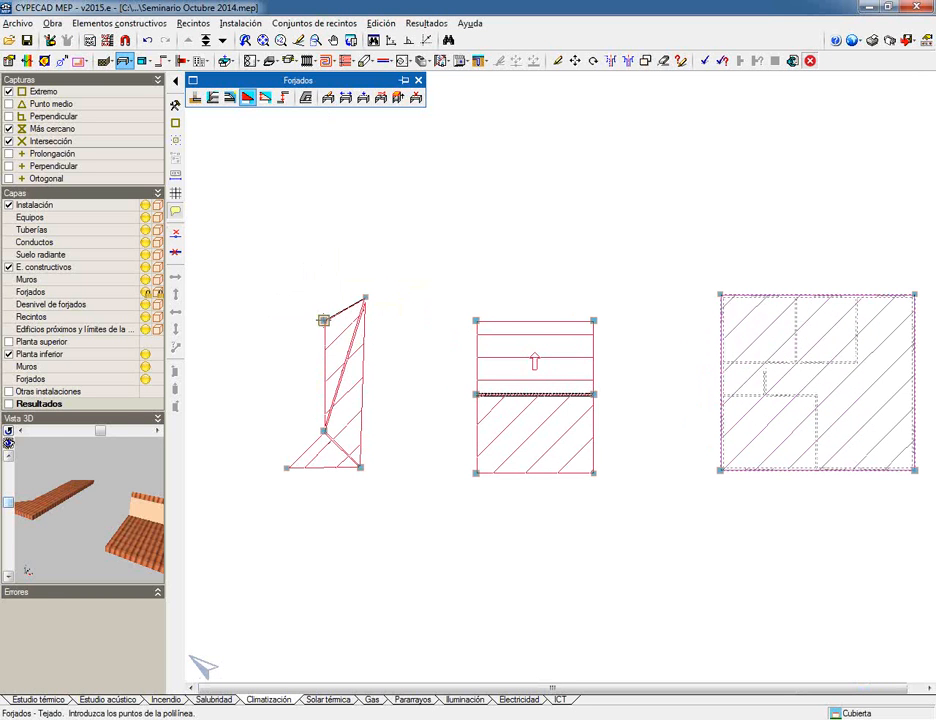
Close the triangular Tejado along the roof's upper edge and add a narrow triangular Tejado on the inner left side of the ridge
left_click(285, 297)
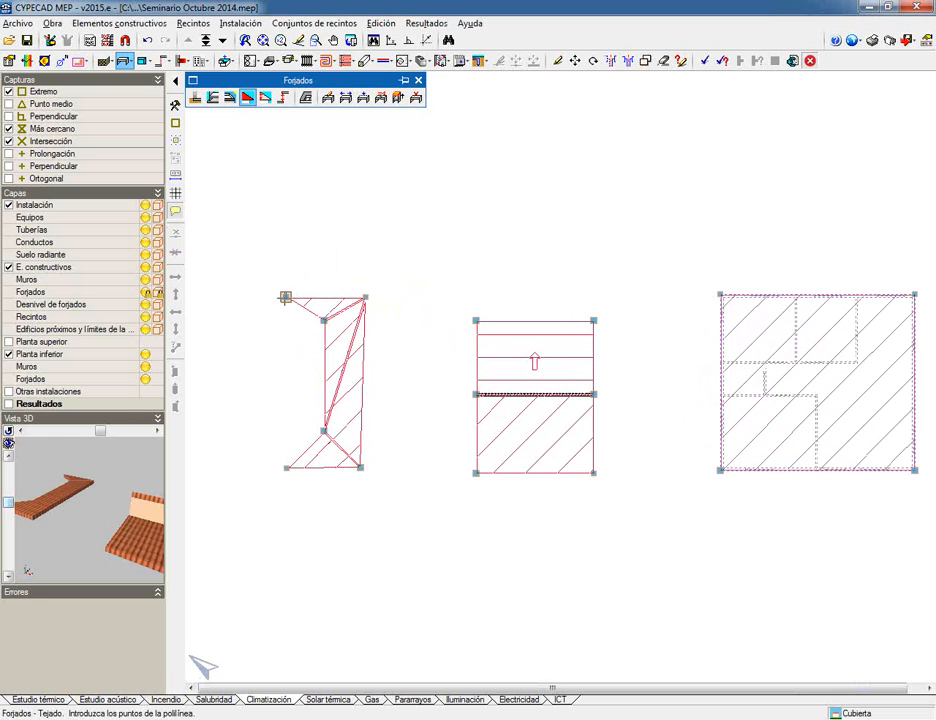
left_click(285, 297)
left_click(323, 430)
left_click(323, 320)
right_click(323, 320)
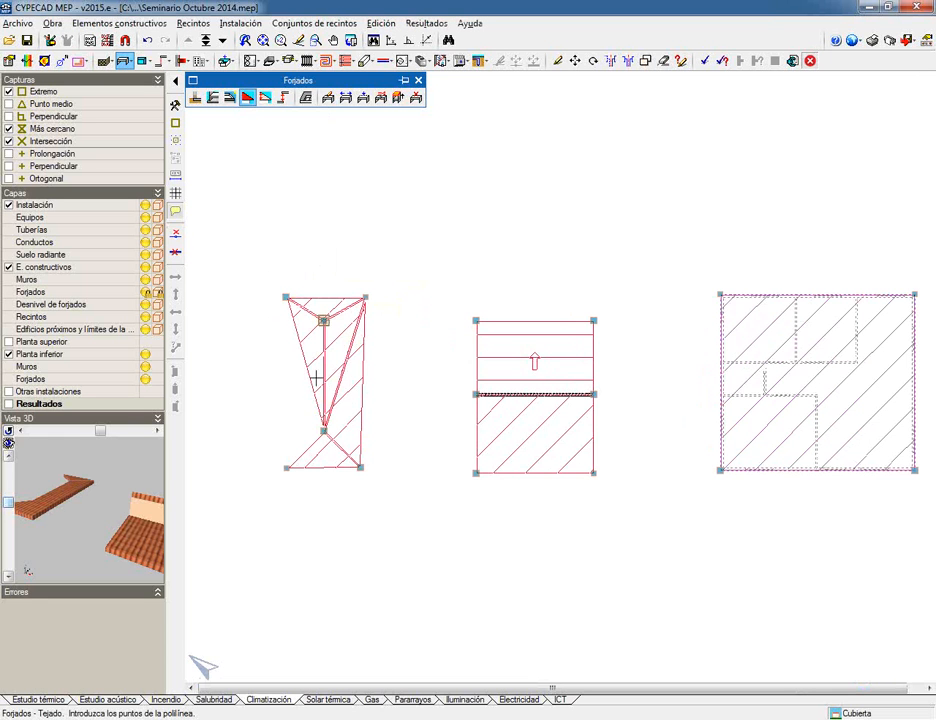
Fill the remaining outer left side with a tall triangular Tejado from the lower ridge vertex to both left corners
left_click(286, 467)
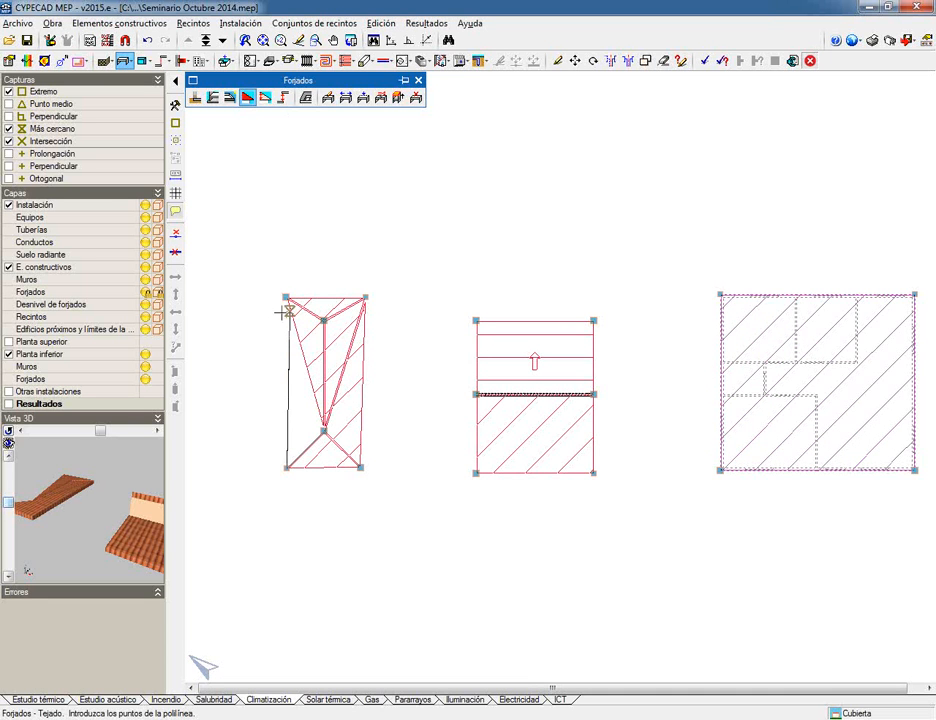
left_click(286, 298)
right_click(286, 298)
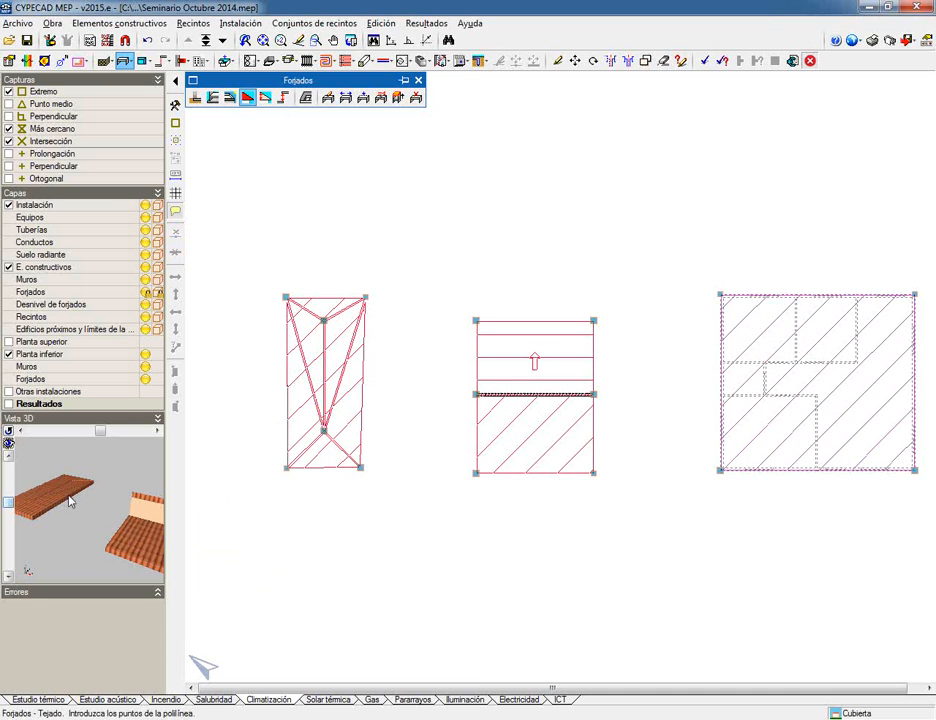
Introduce a level difference of 1.50 m at the lower ridge vertex of the roof's bottom triangular Tejado
middle_click_drag(69, 496, 113, 508)
scroll(106, 518, "up", 5)
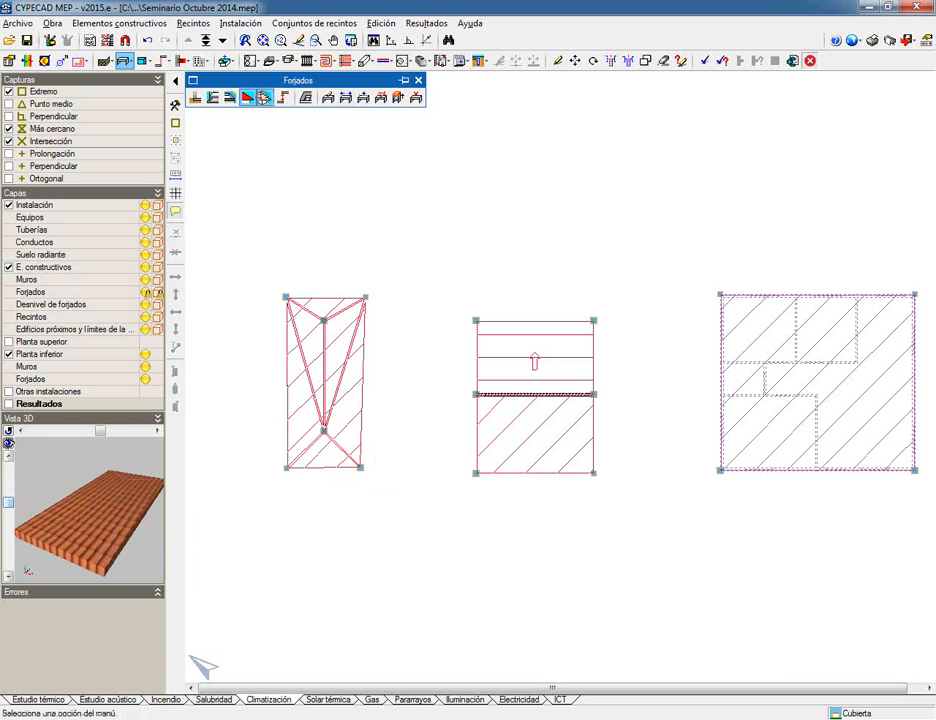
left_click(264, 97)
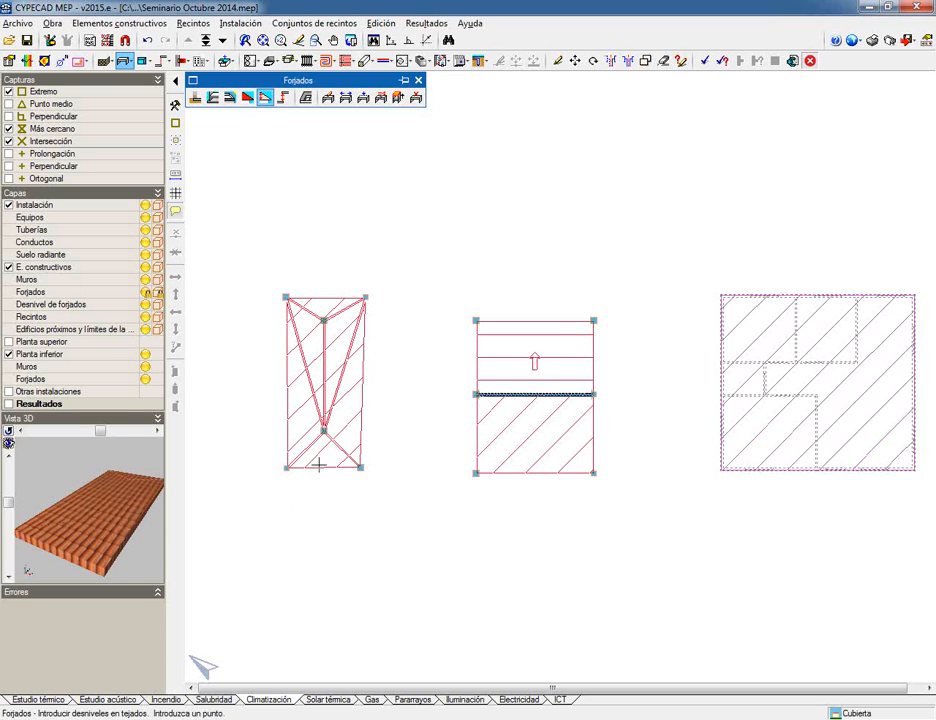
left_click(323, 432)
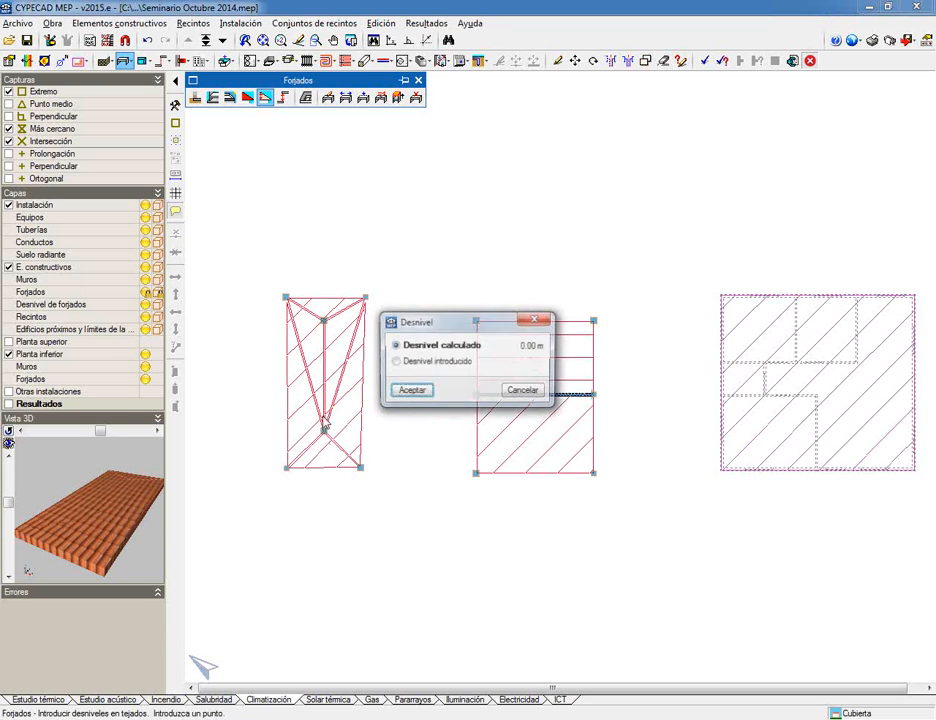
left_click(396, 361)
type("1.50")
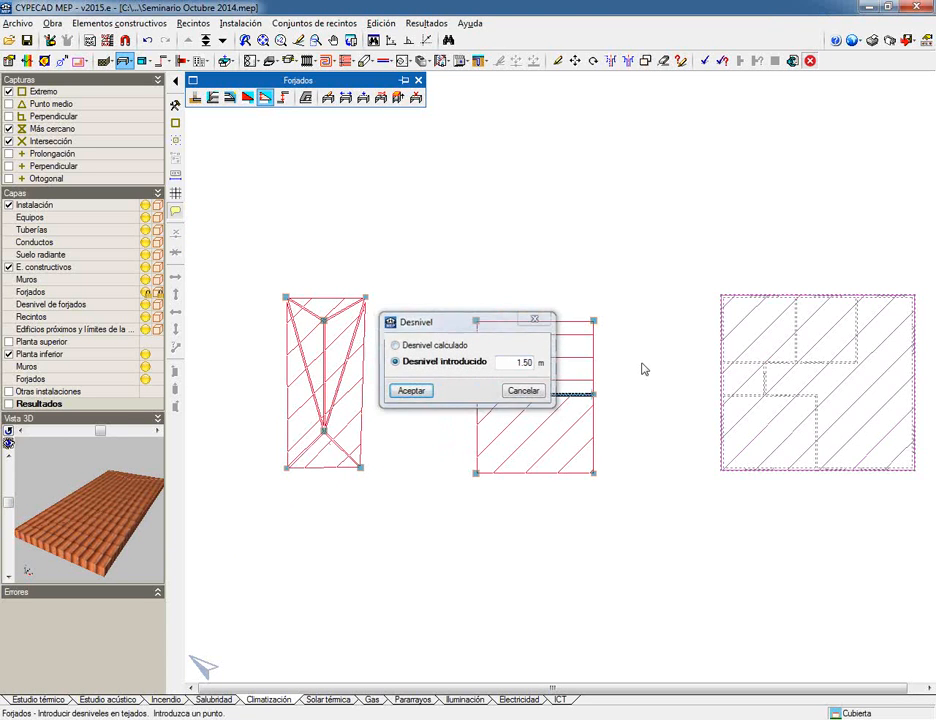
key("Return")
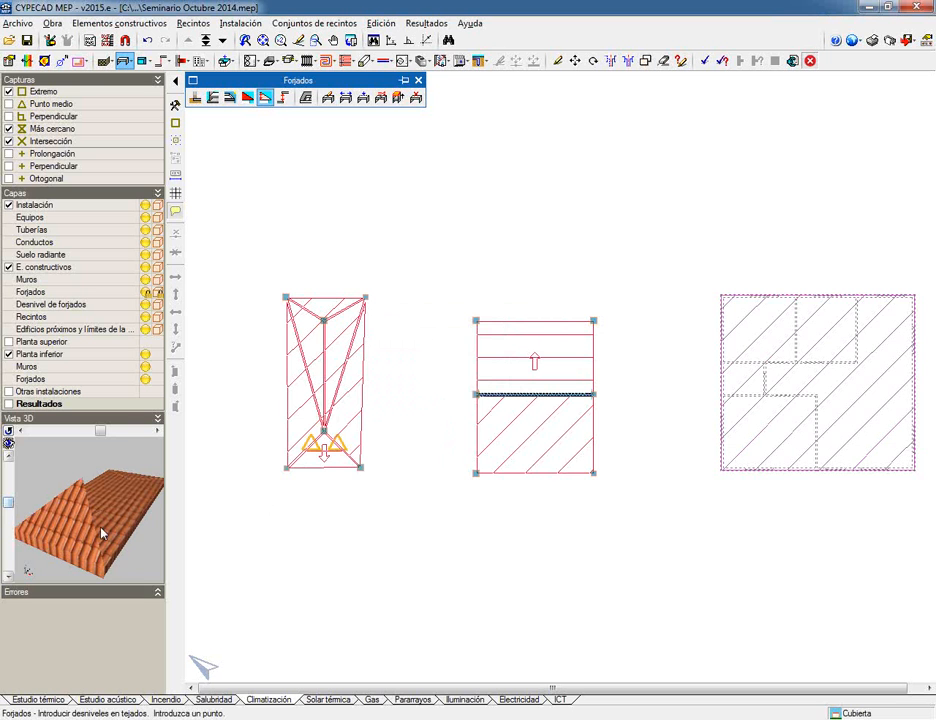
Introduce a level difference of 1.5 m at the lower ridge vertex of the outer right triangular Tejado
left_click(324, 430)
left_click(480, 362)
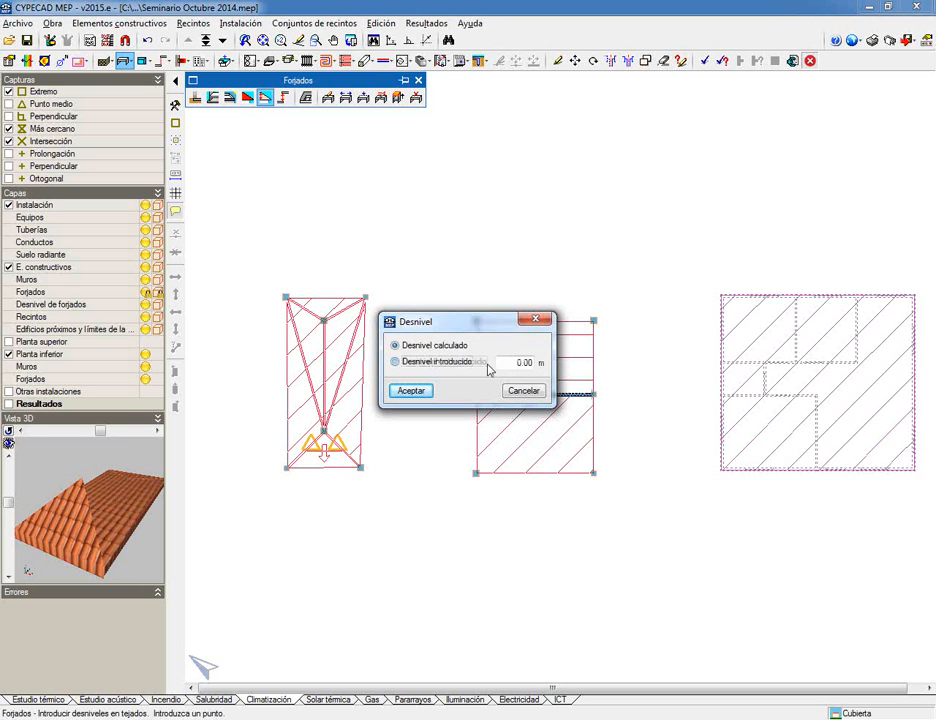
type("1.")
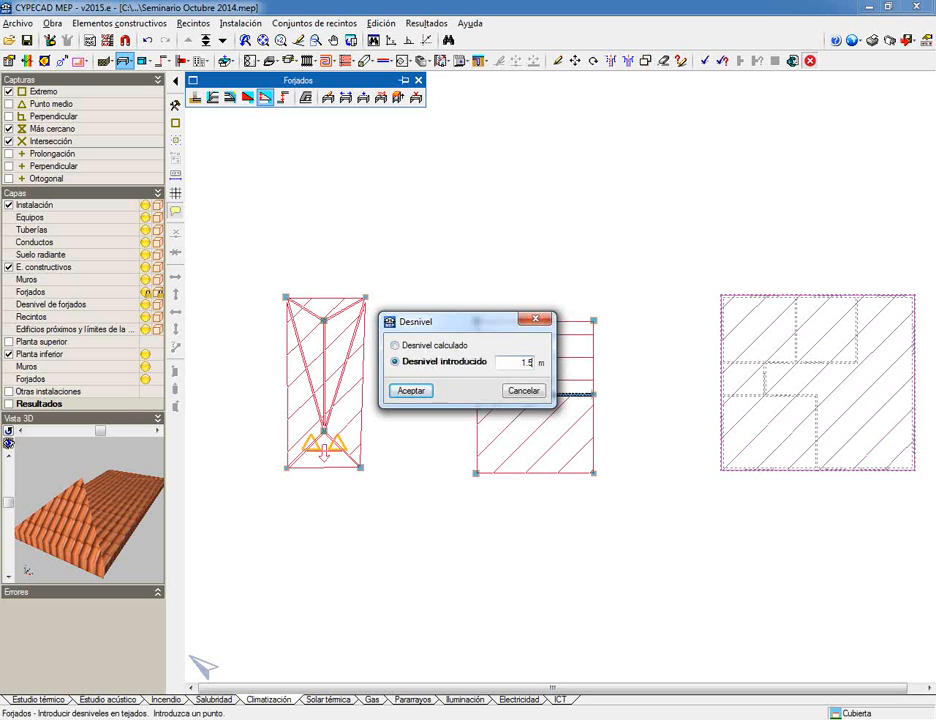
type("5")
key("Return")
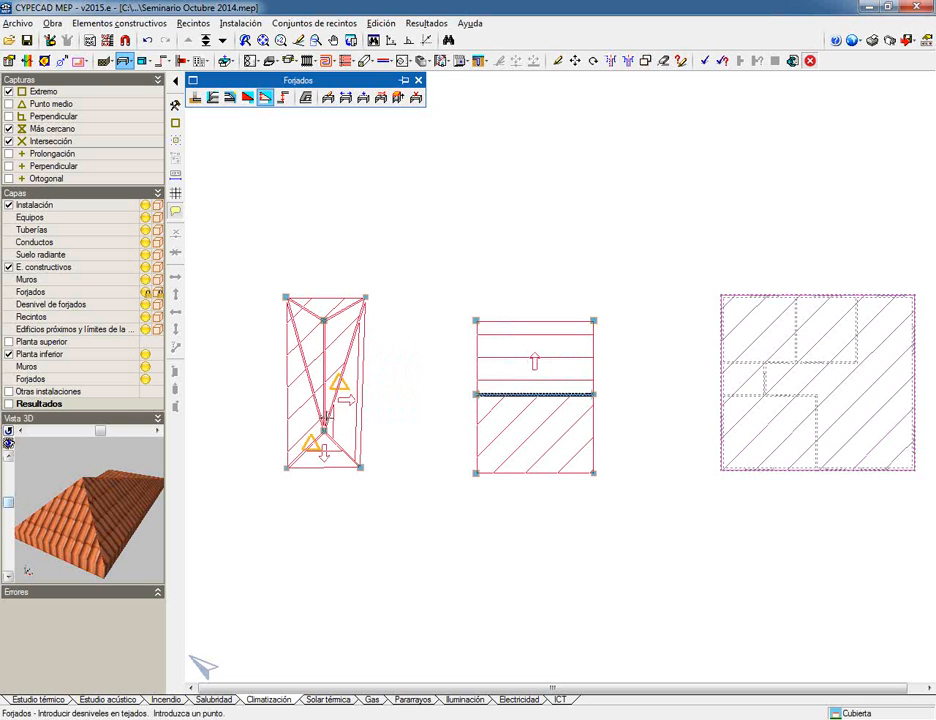
Introduce a level difference of 1.50 m at both ridge vertices, lower and upper, of the inner right triangular Tejado
left_click(324, 428)
left_click(444, 361)
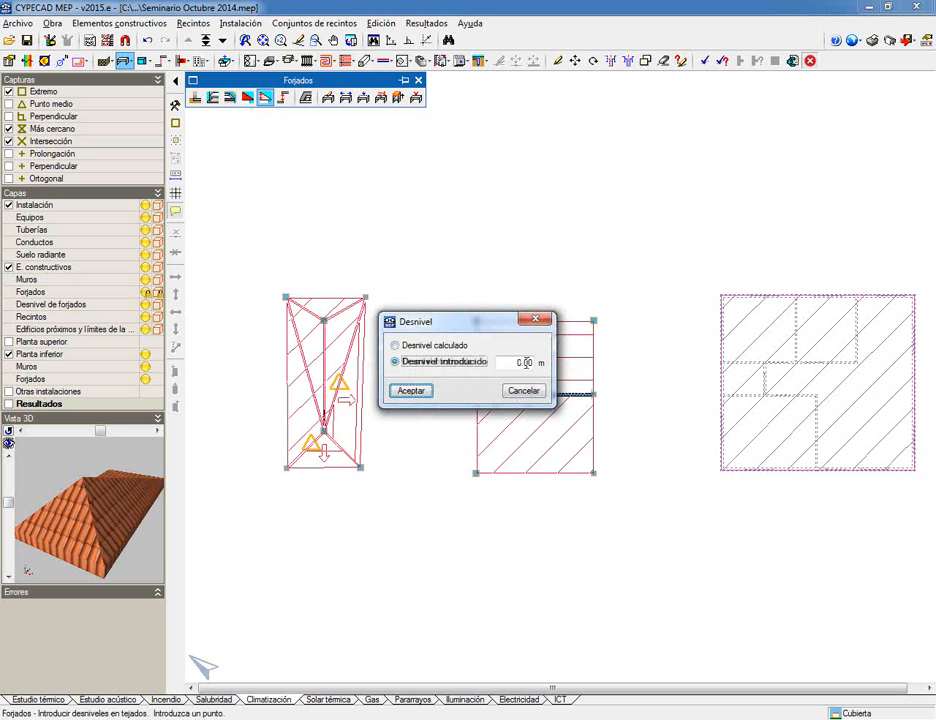
double_click(524, 362)
type("1.5")
key("Return")
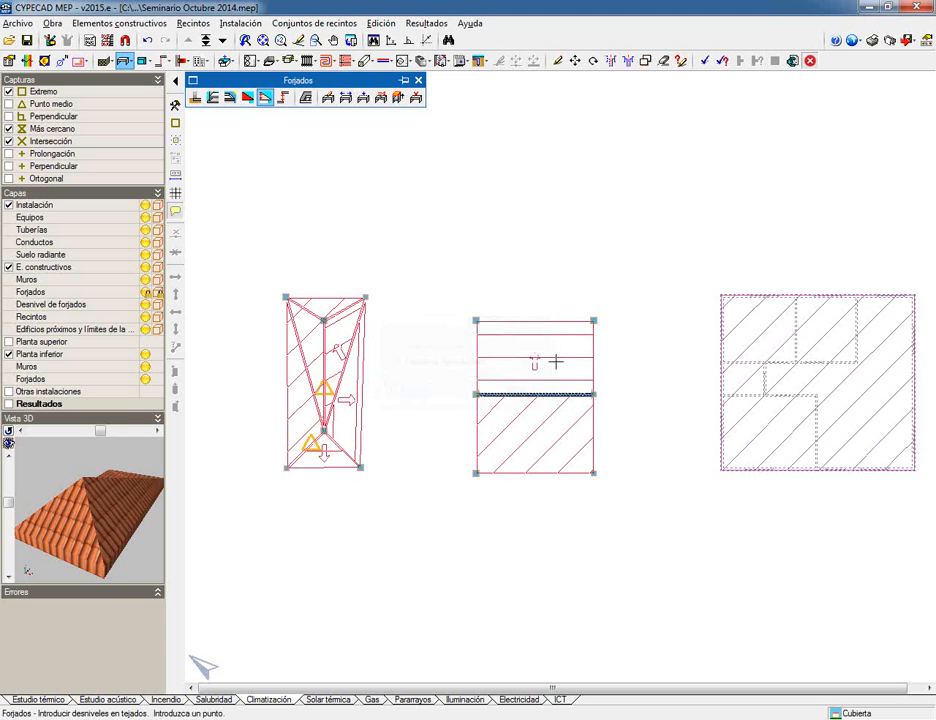
left_click(324, 320)
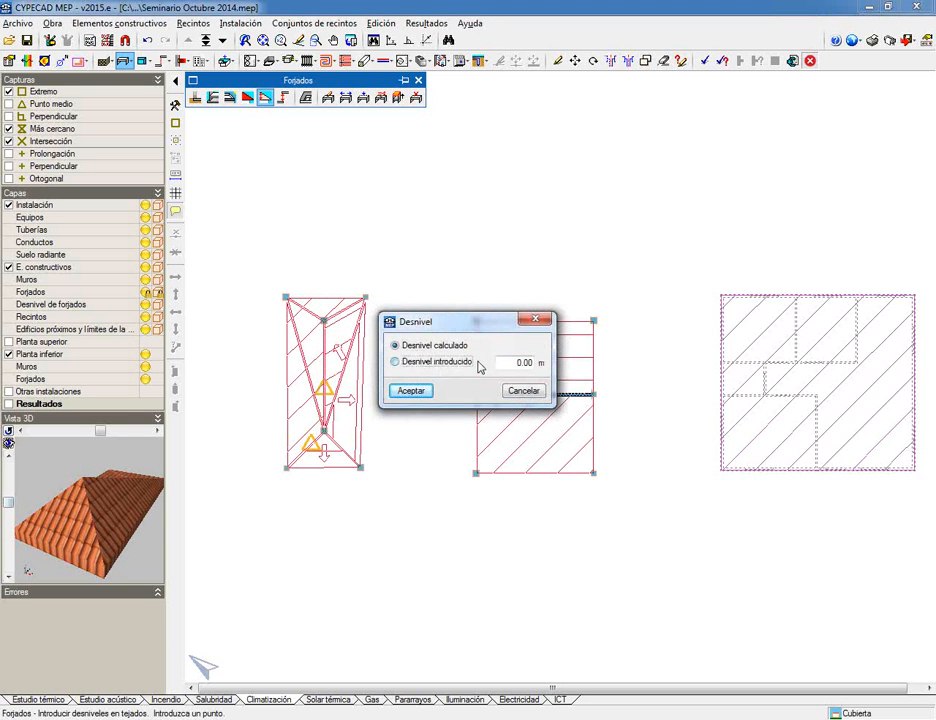
left_click(470, 362)
double_click(524, 362)
type("1.")
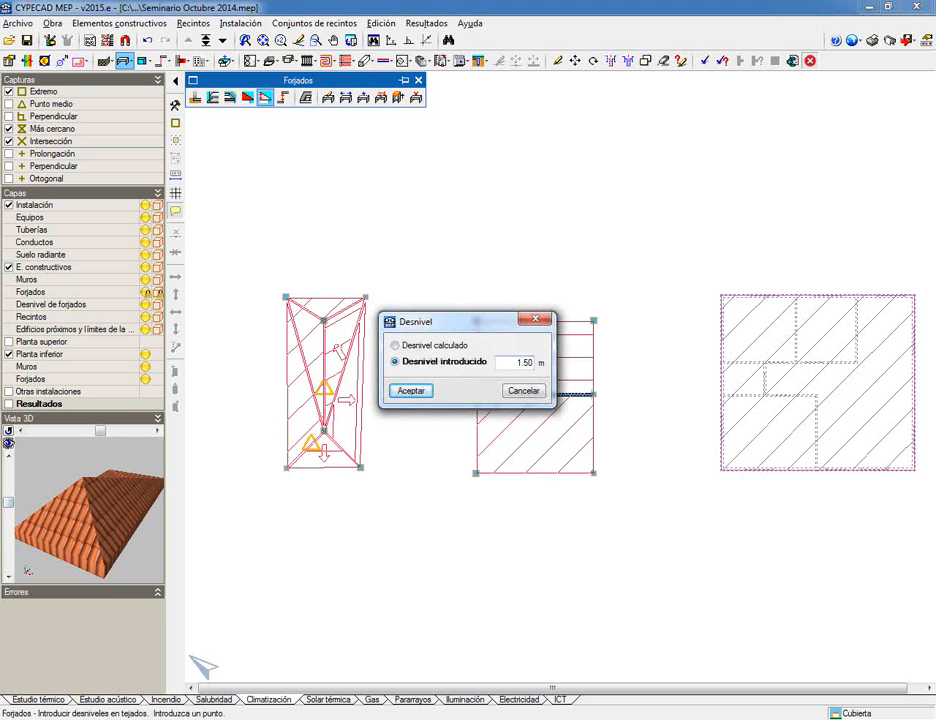
type("50")
key("Return")
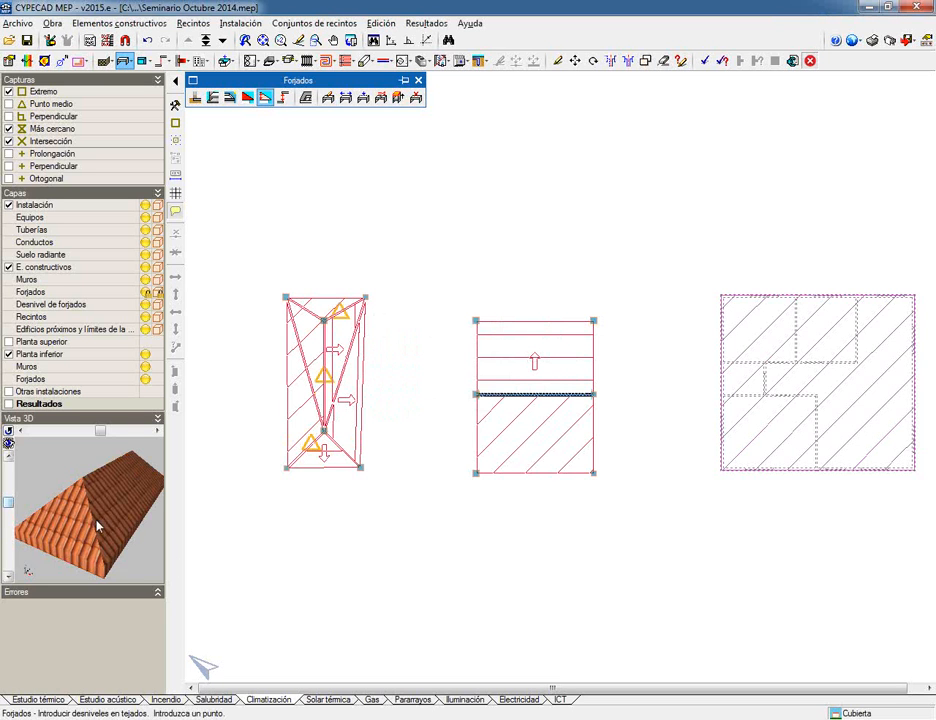
Introduce a level difference of 1.5 m at the ridge vertex of the roof's upper triangular Tejado
left_click_drag(97, 526, 115, 537)
scroll(123, 514, "down", 5)
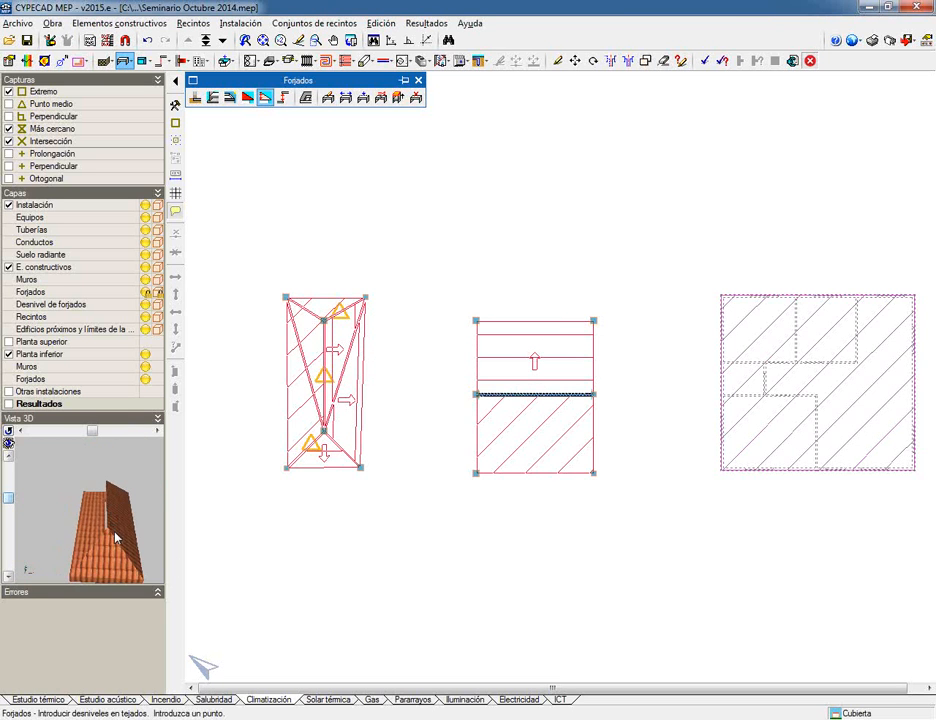
left_click(333, 303)
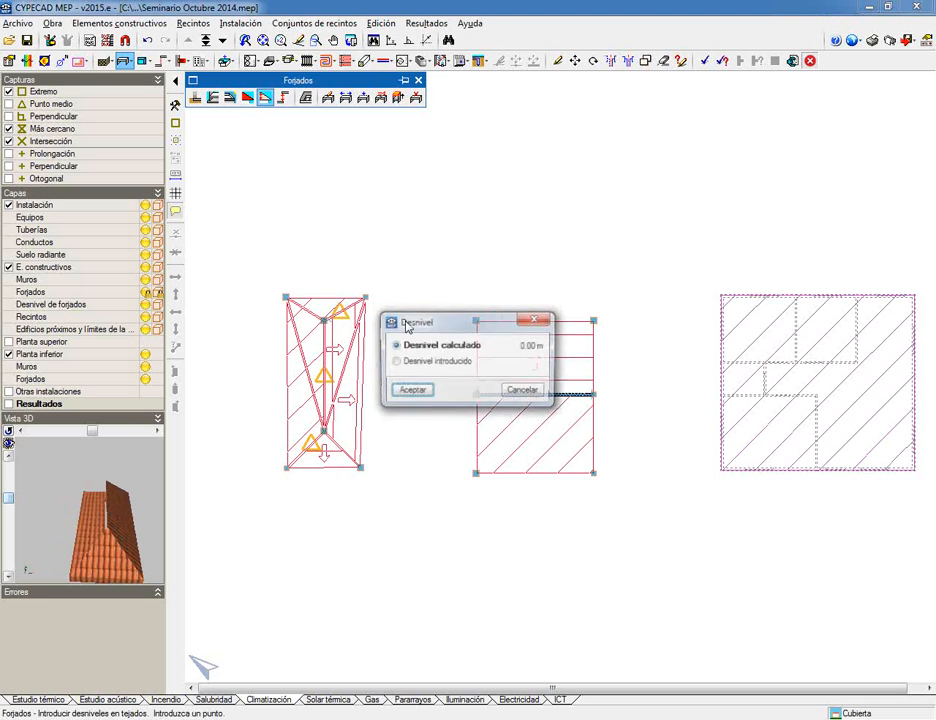
left_click(437, 362)
left_click(500, 366)
type("1.5")
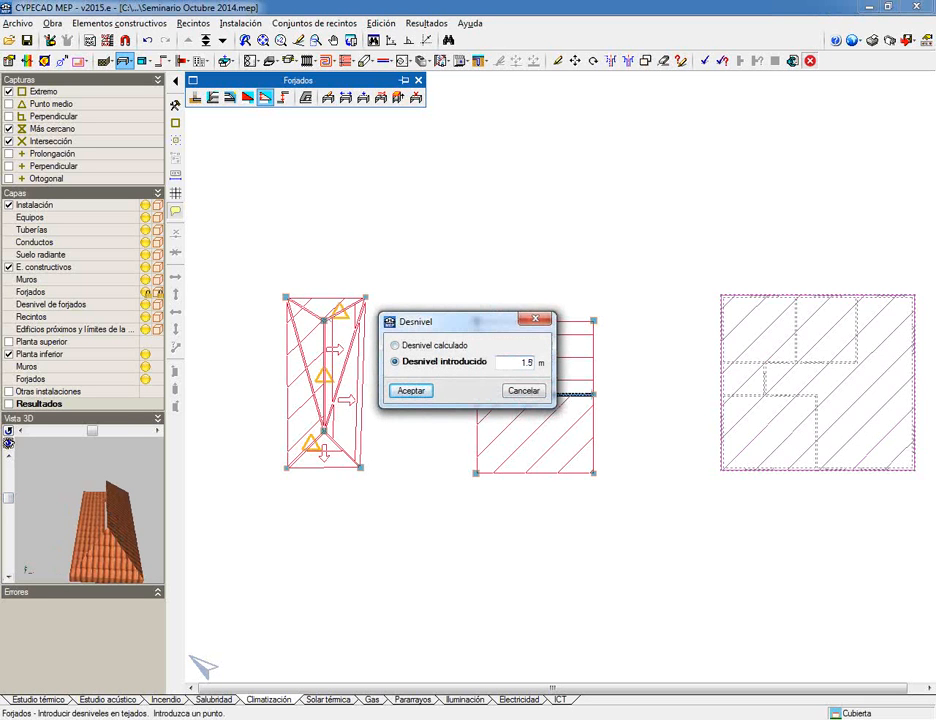
key("Return")
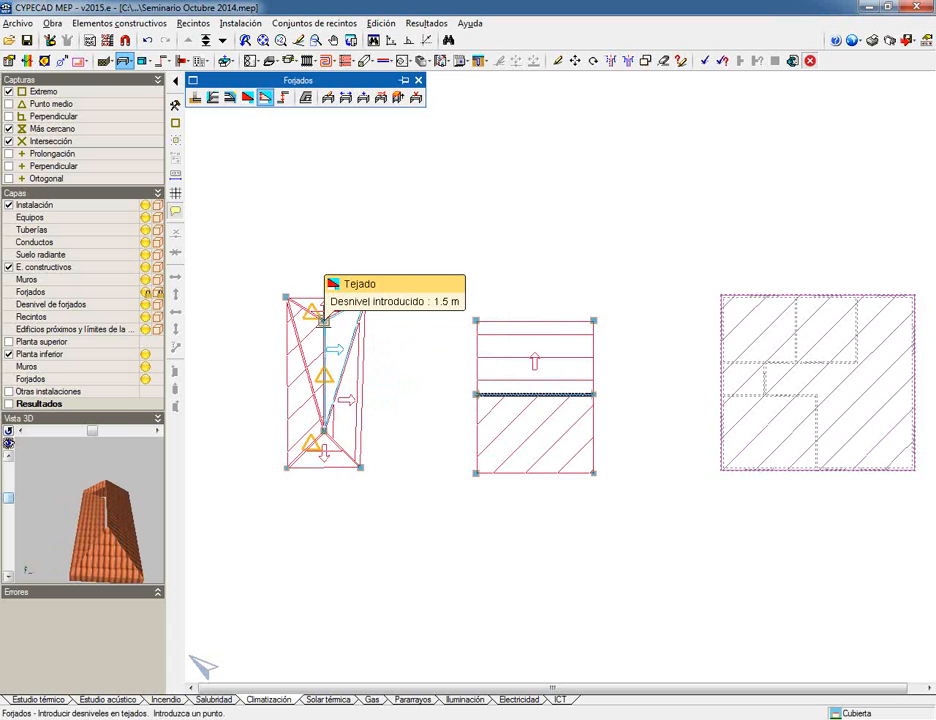
Introduce a level difference of 1.50 m at both ridge vertices, upper and lower, of the inner left triangular Tejado
left_click(323, 320)
left_click(430, 362)
left_click_drag(508, 363, 569, 361)
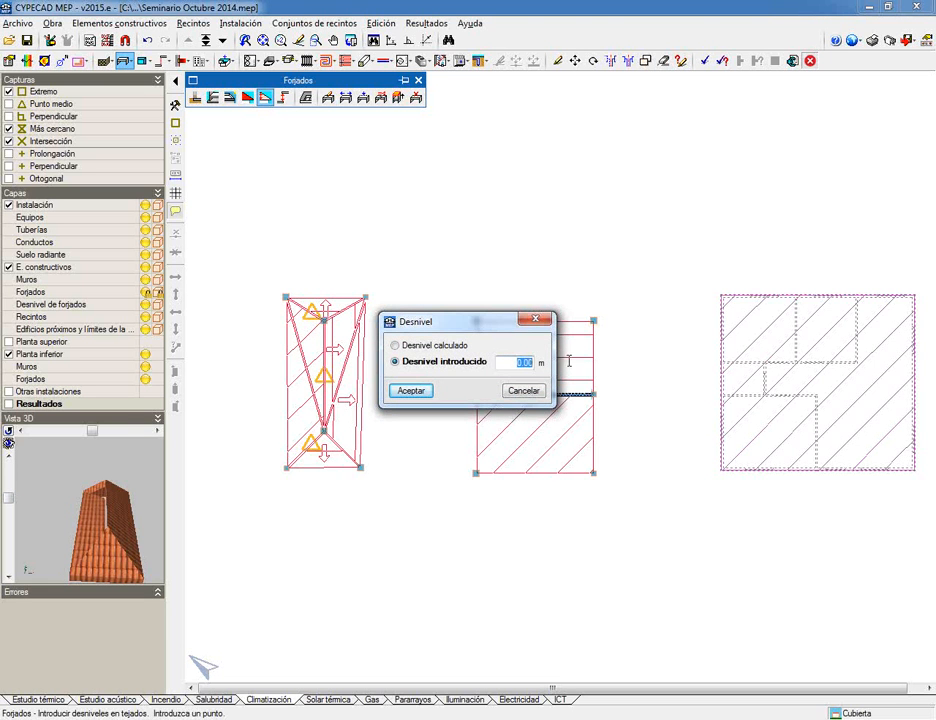
type("1.5")
key("Return")
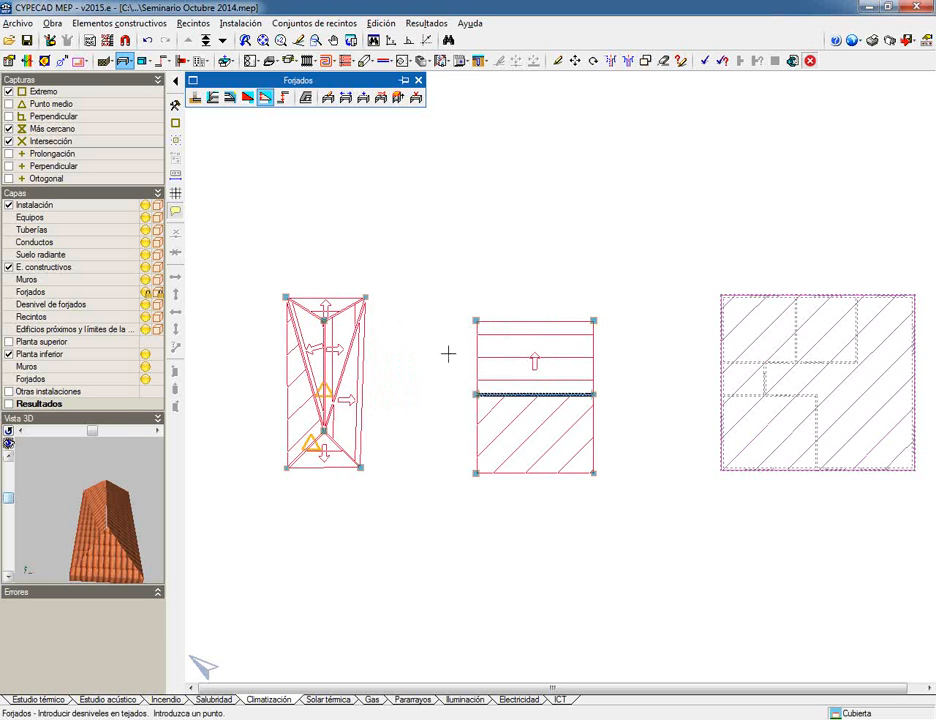
left_click(323, 431)
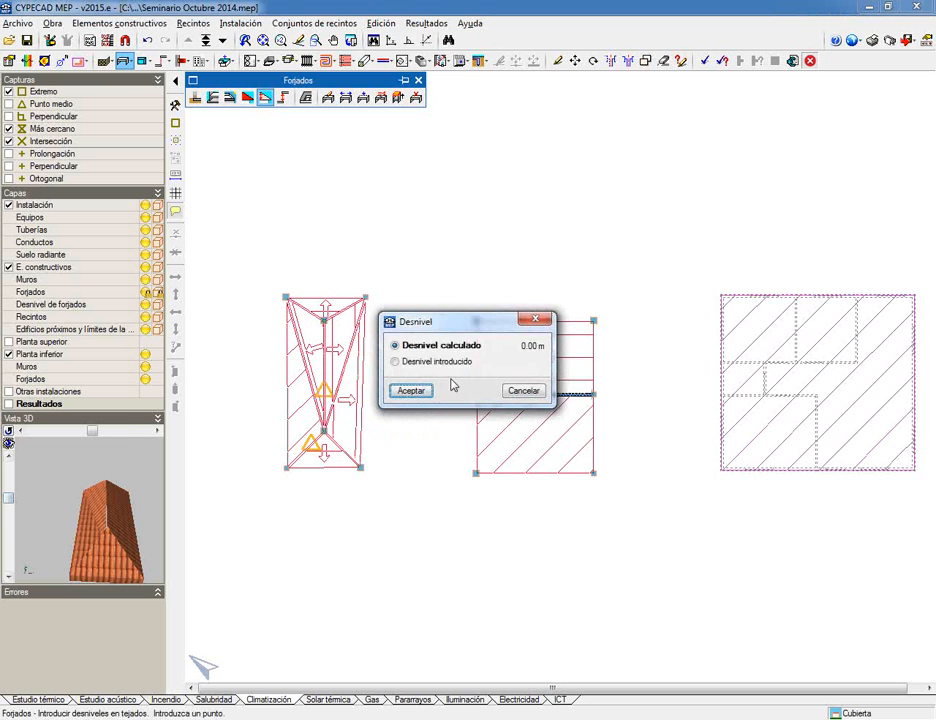
left_click(451, 362)
left_click_drag(512, 362, 550, 363)
type("1.50")
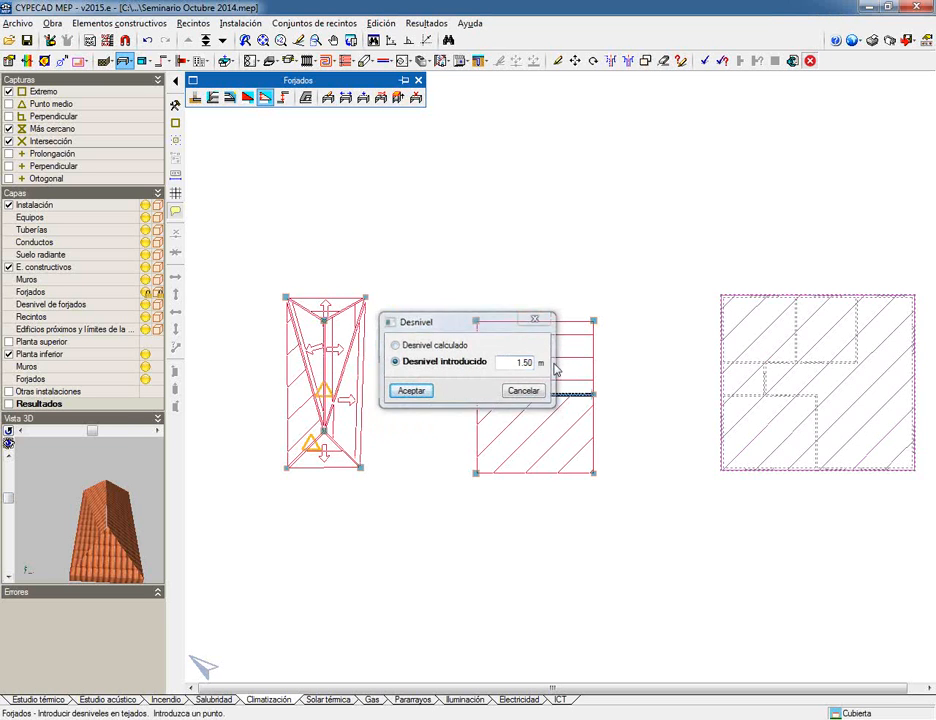
key("Return")
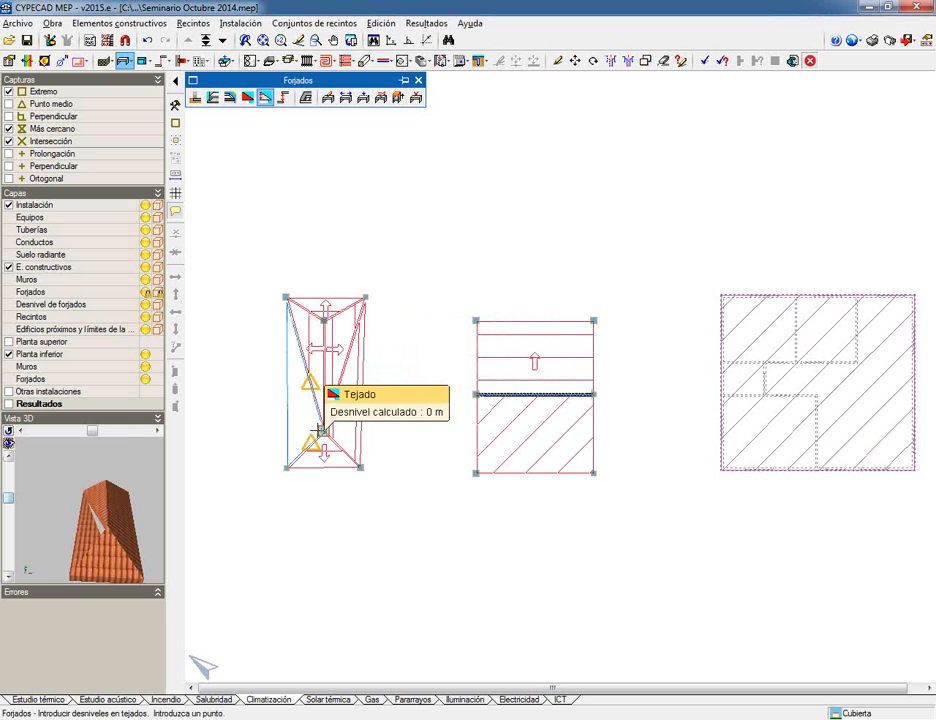
Introduce a level difference of 1.50 m at the lower ridge vertex of the outer left triangular Tejado
left_click(322, 431)
left_click(430, 362)
left_click_drag(517, 362, 597, 370)
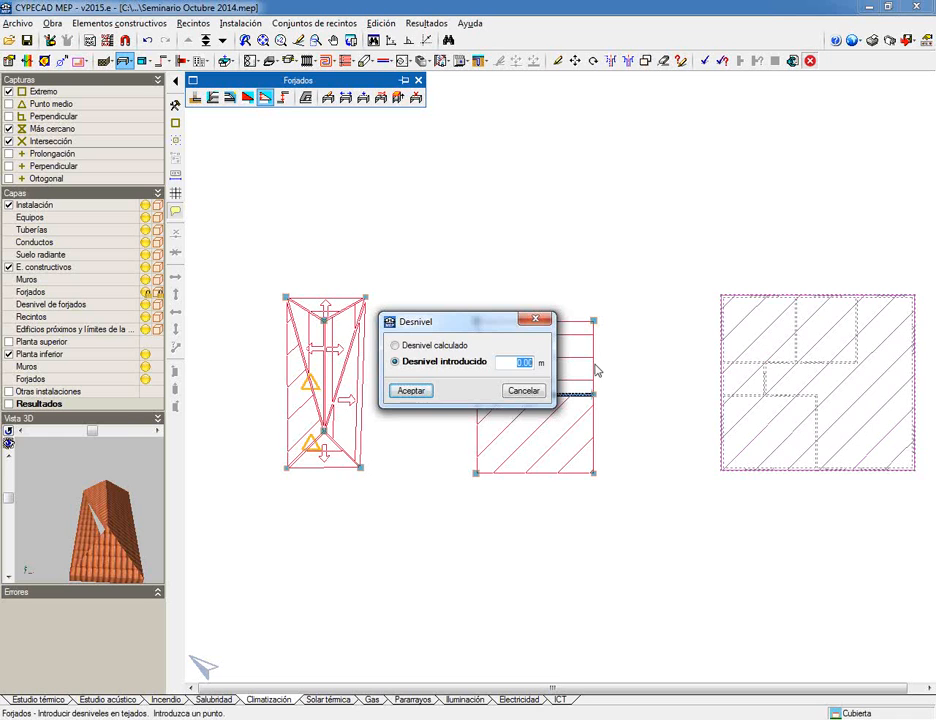
key("Return")
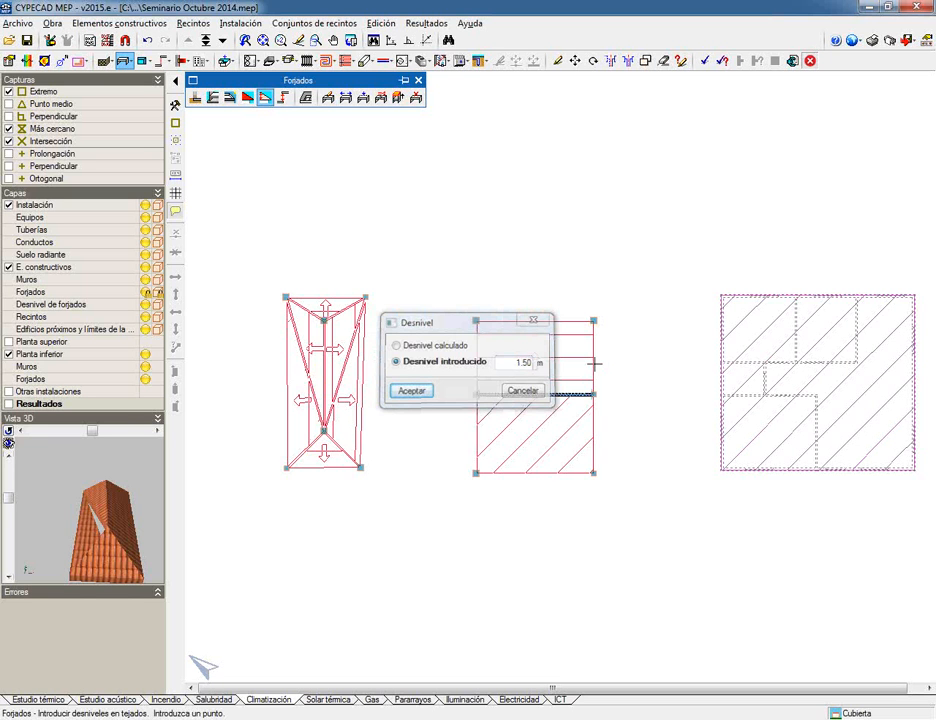
key("Return")
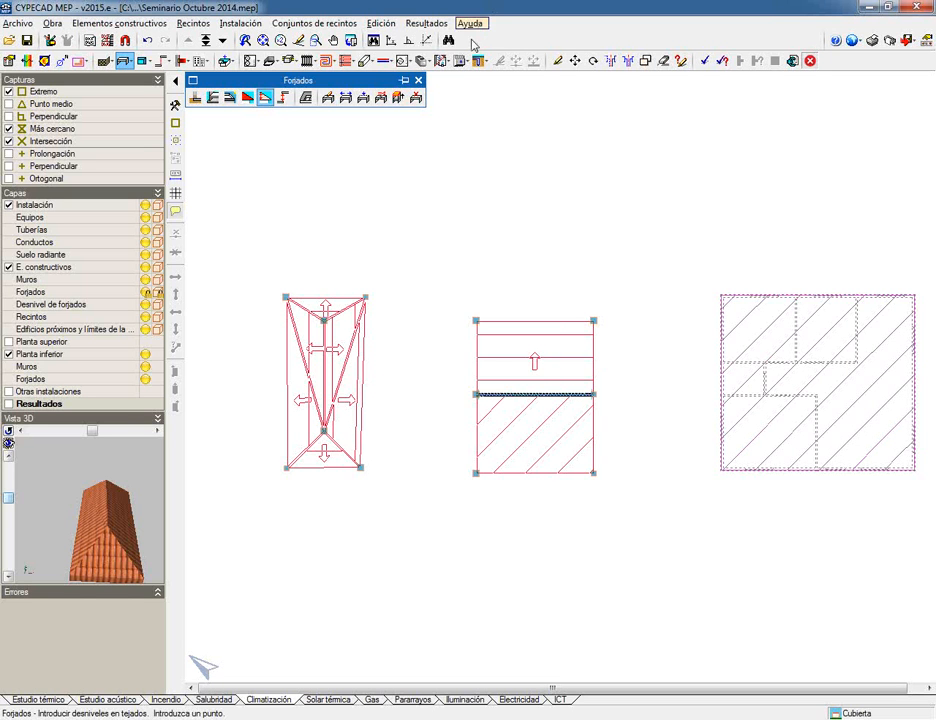
Delete the hipped roof and the two-part sloped roof beside the dwelling, along with the wall between the two roof halves
left_click(416, 97)
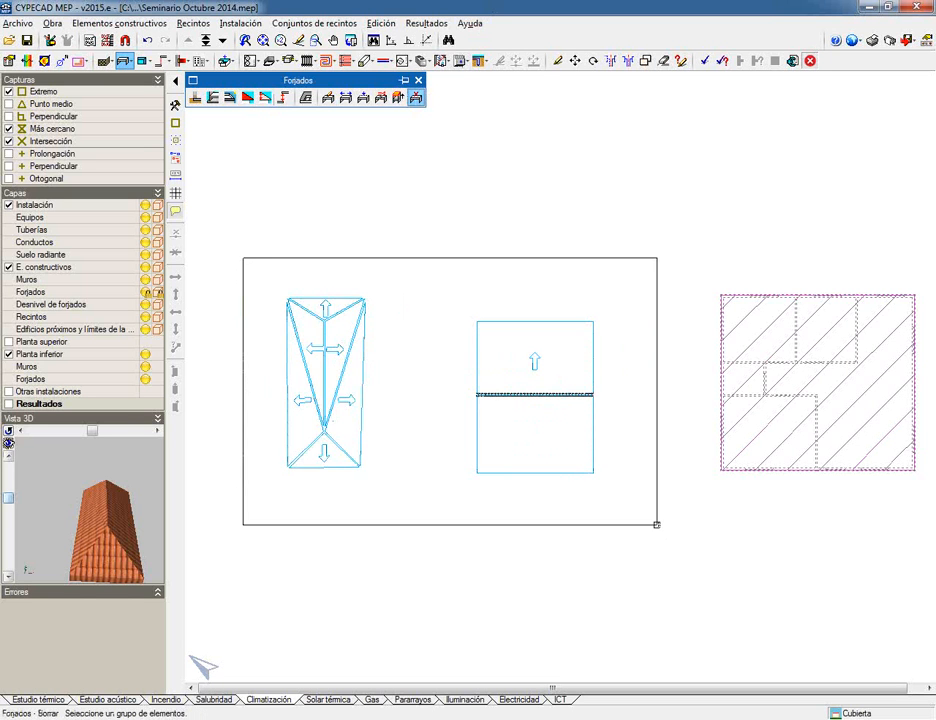
left_click(659, 544)
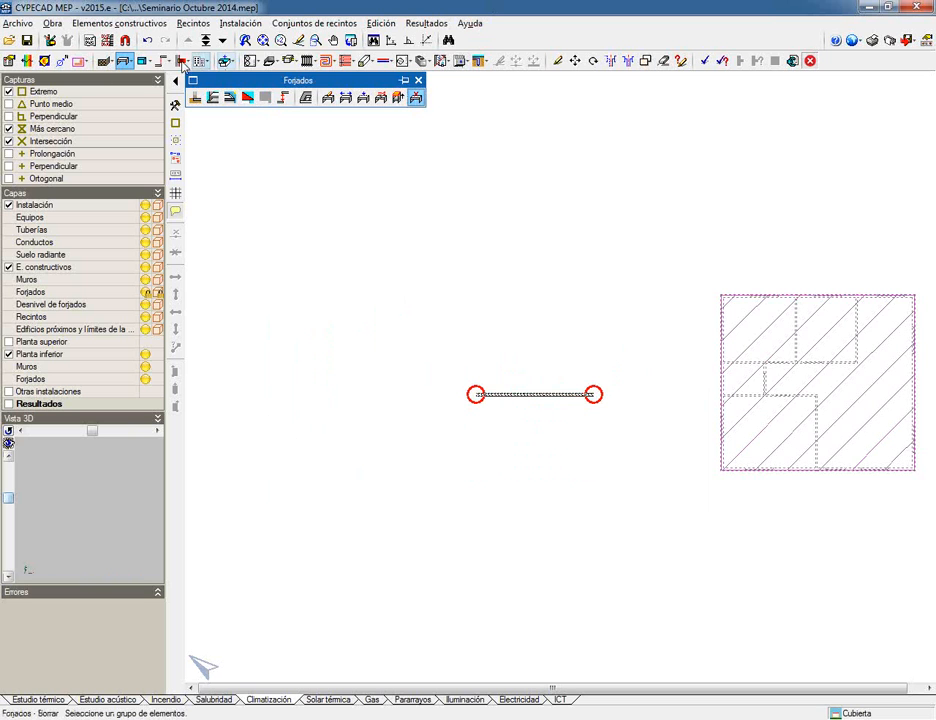
left_click(663, 61)
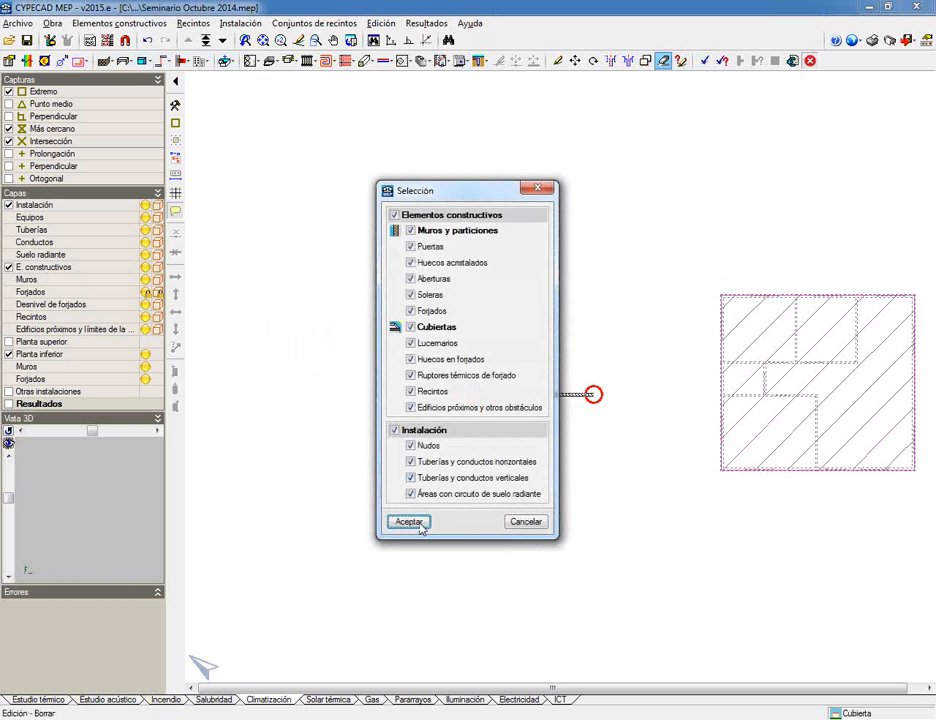
left_click(418, 522)
left_click(522, 396)
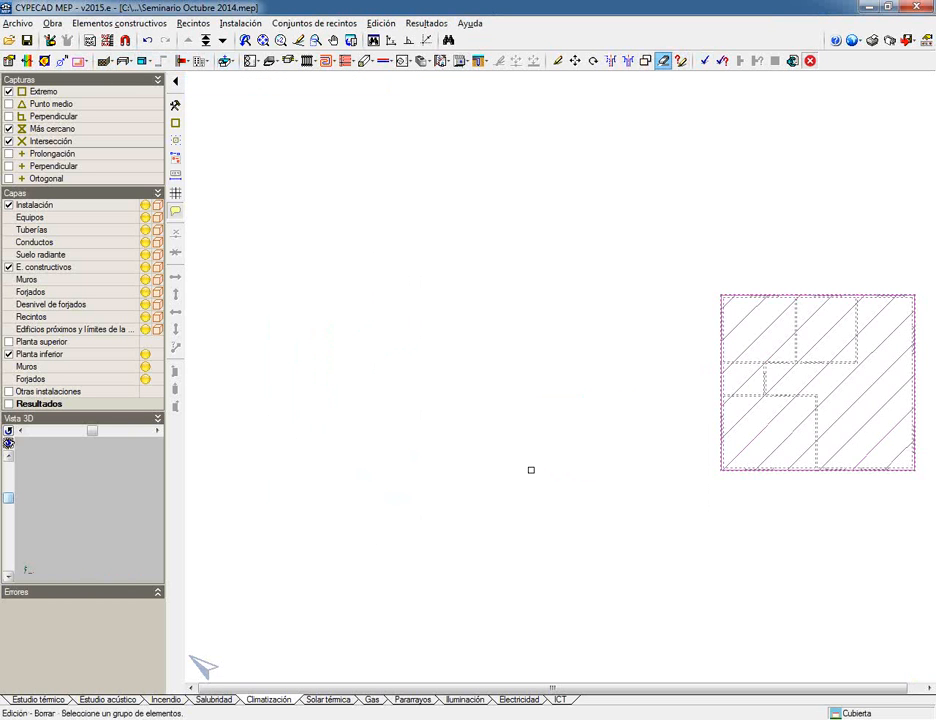
Fit the dwelling's plan in view and go down from Cubierta to the Planta baja floor
middle_click(531, 470)
middle_click(531, 470)
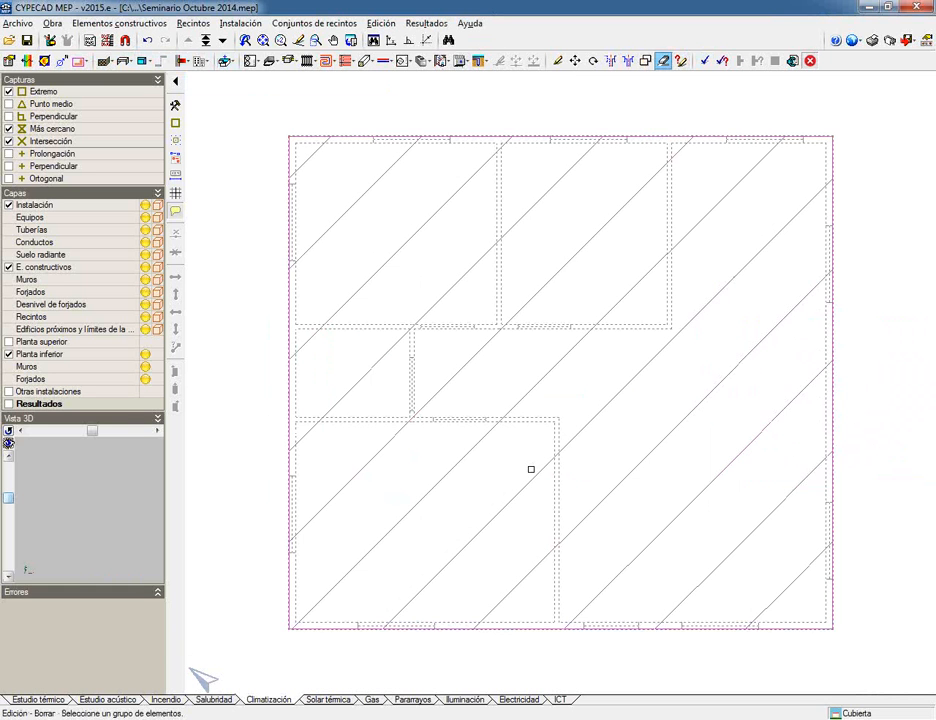
left_click(222, 41)
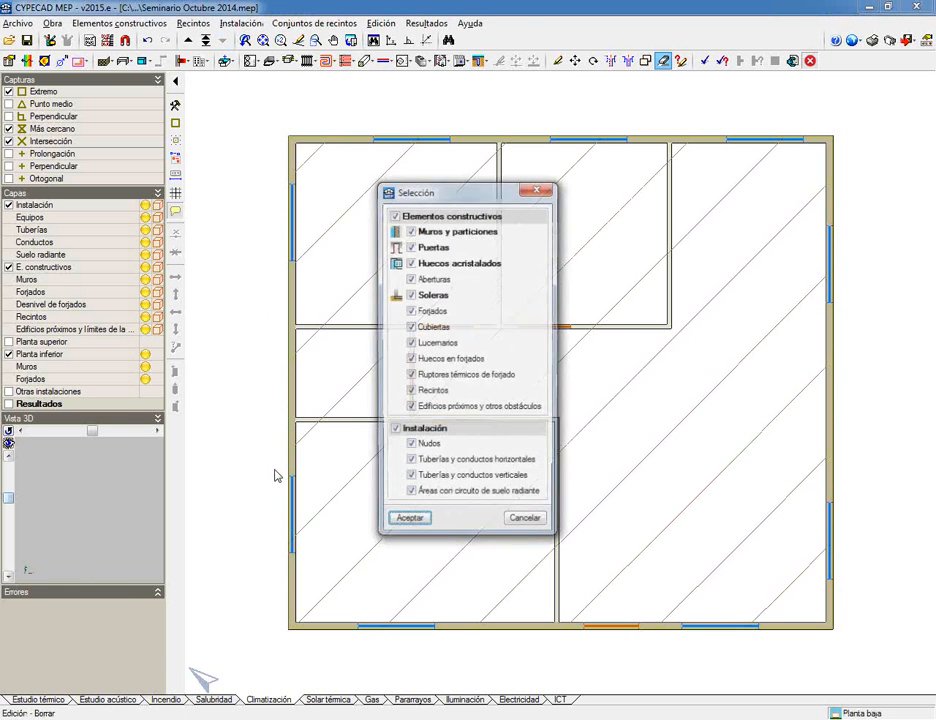
Start a new room of type Salón / Comedor inside the dwelling and consult its predefined interior conditions
left_click(541, 525)
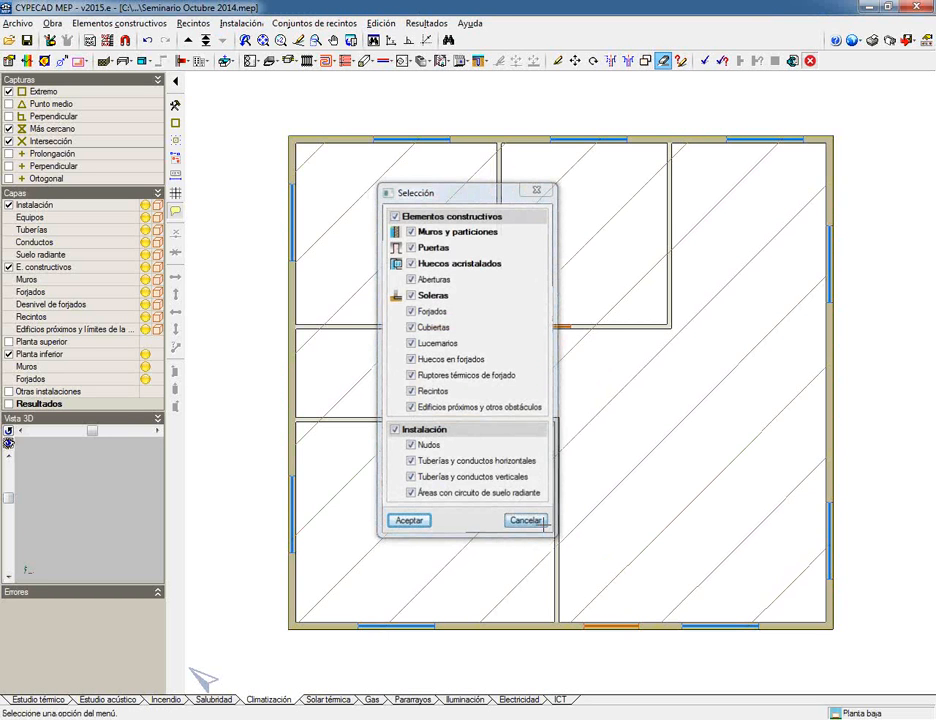
left_click(527, 520)
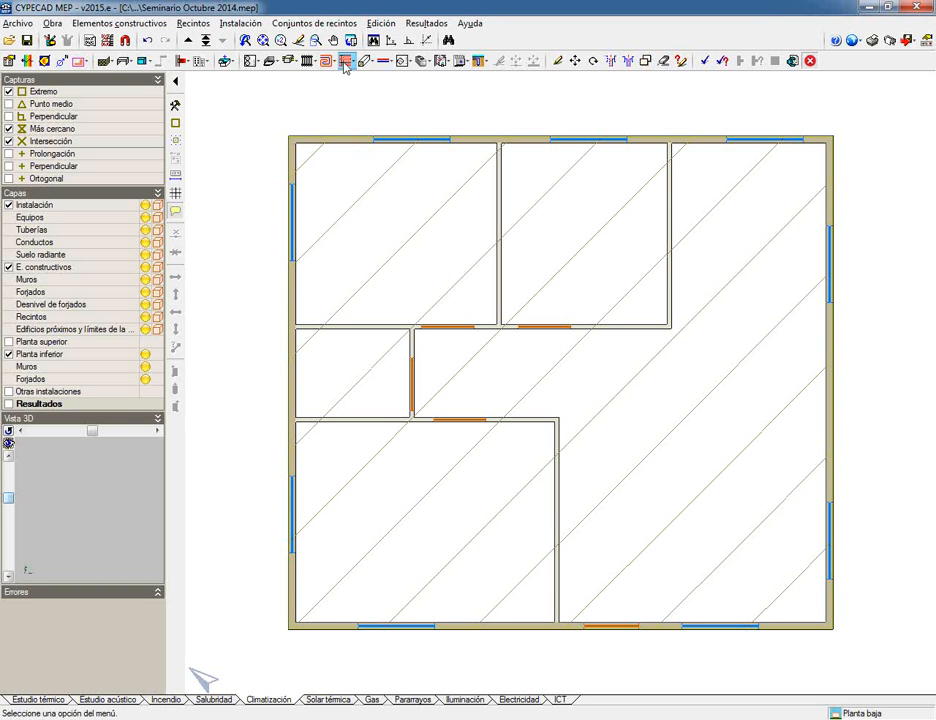
left_click(119, 24)
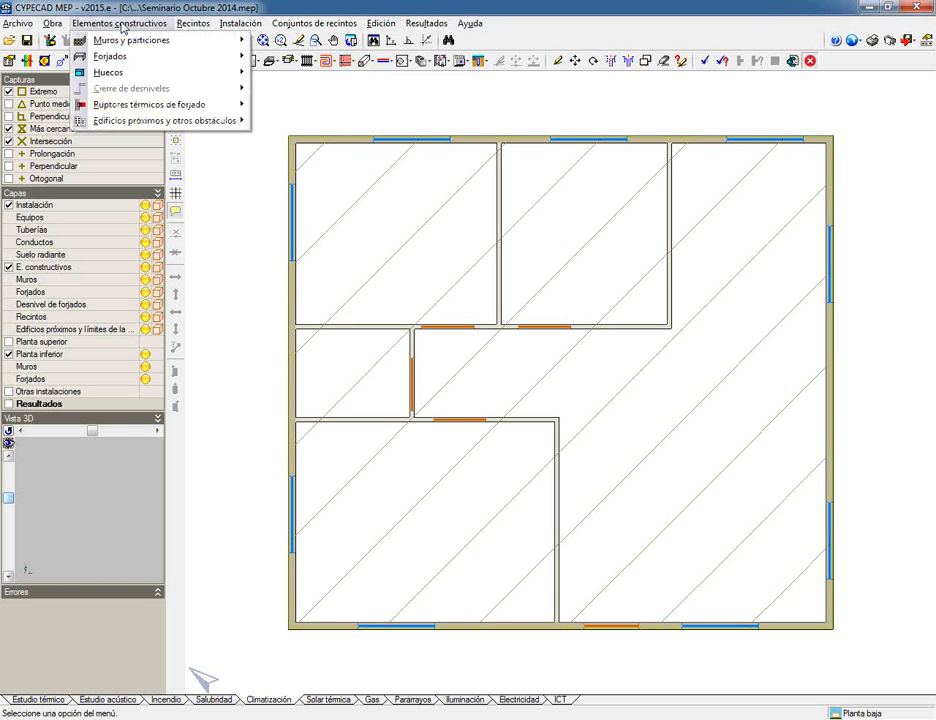
mouse_move(209, 28)
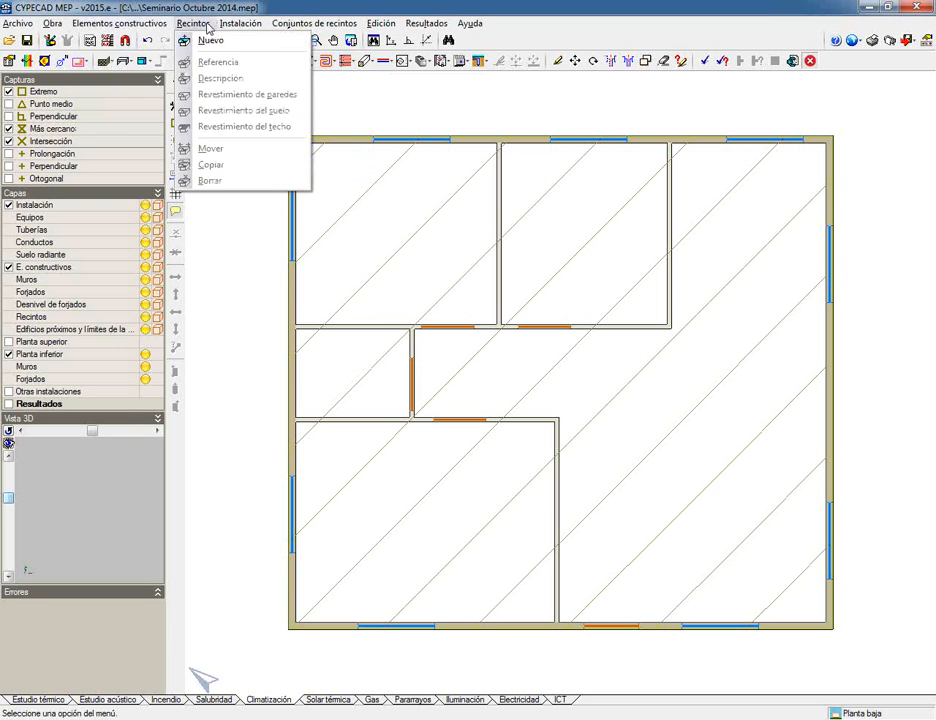
left_click(210, 40)
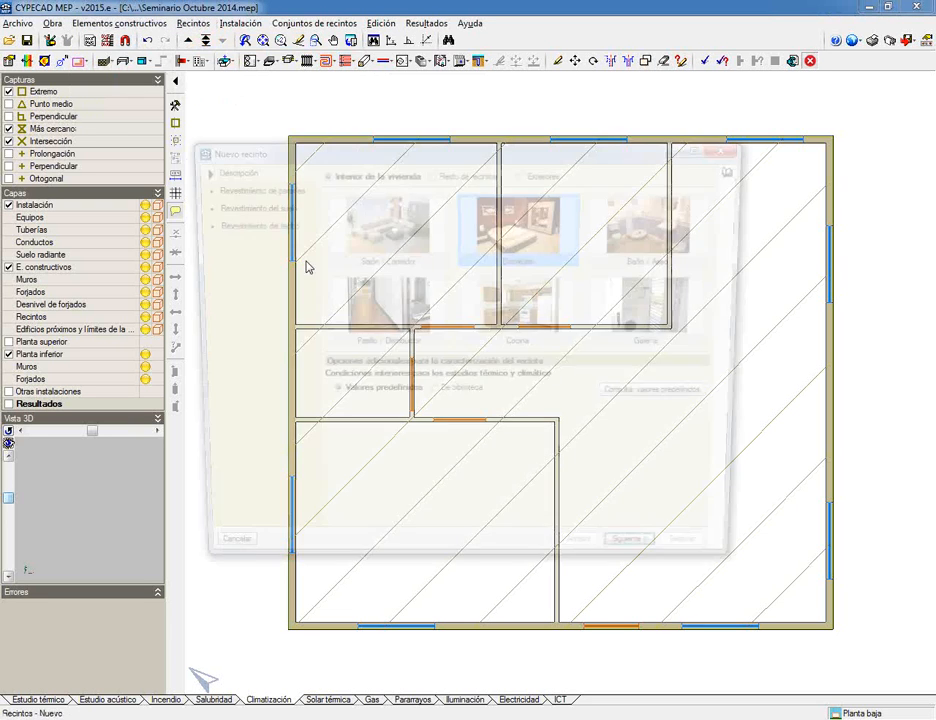
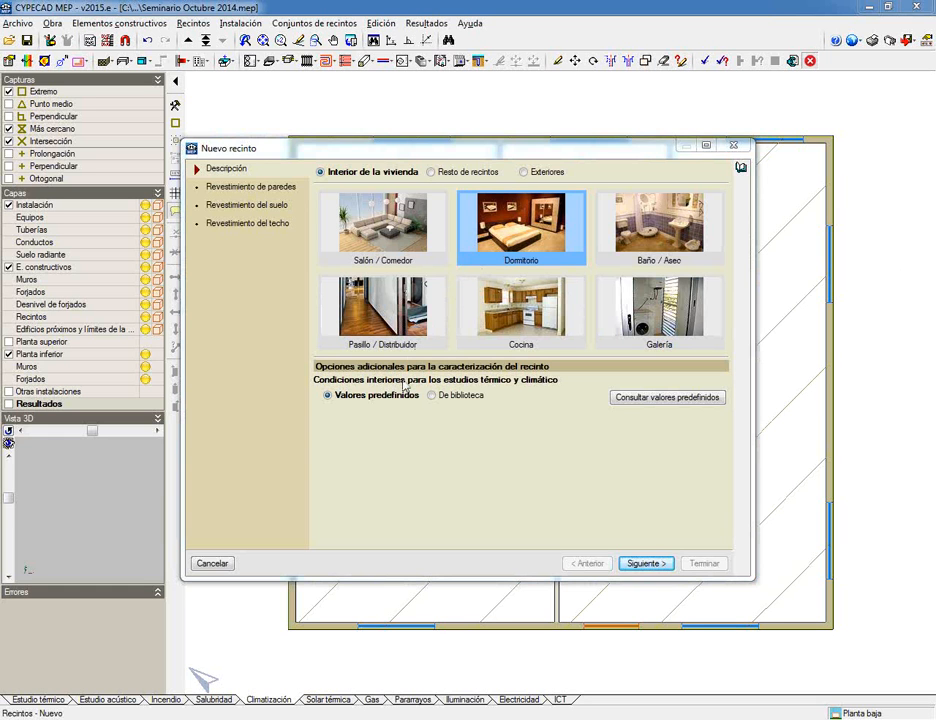
left_click(378, 210)
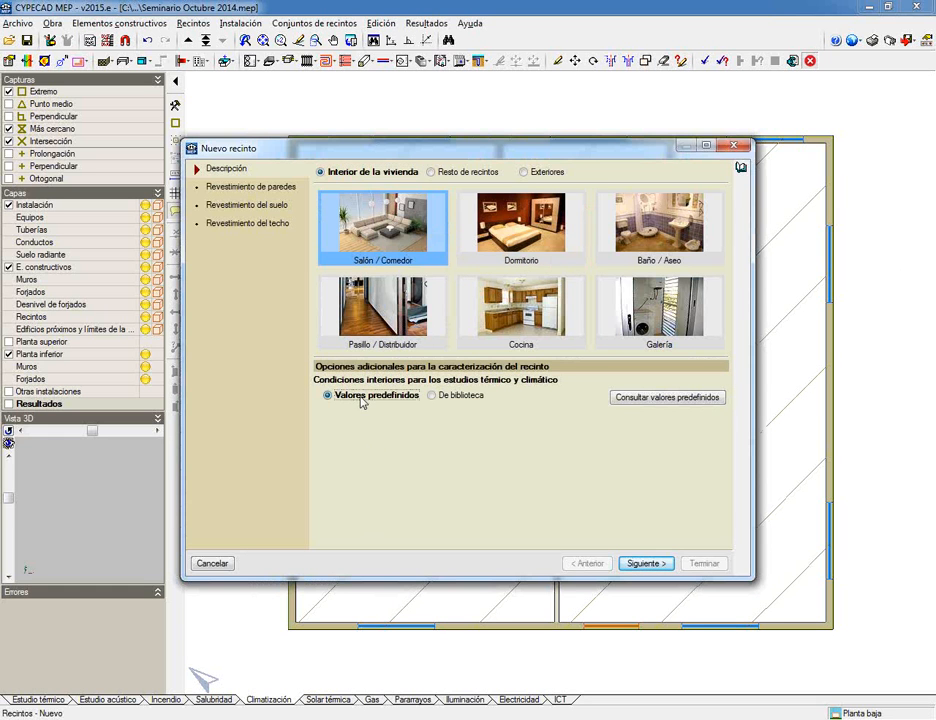
left_click(714, 397)
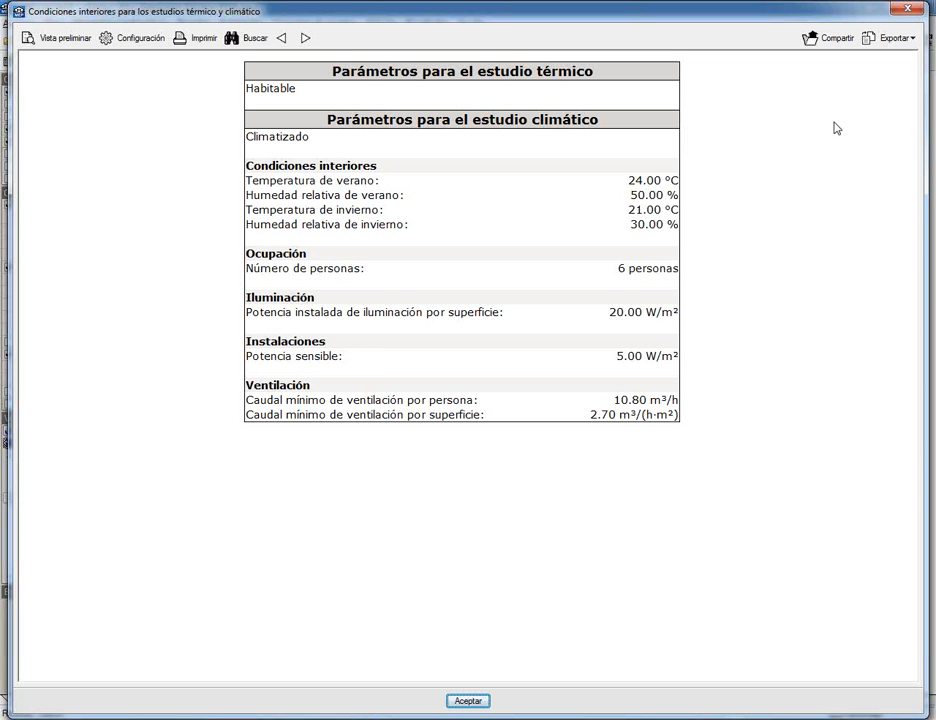
left_click(906, 9)
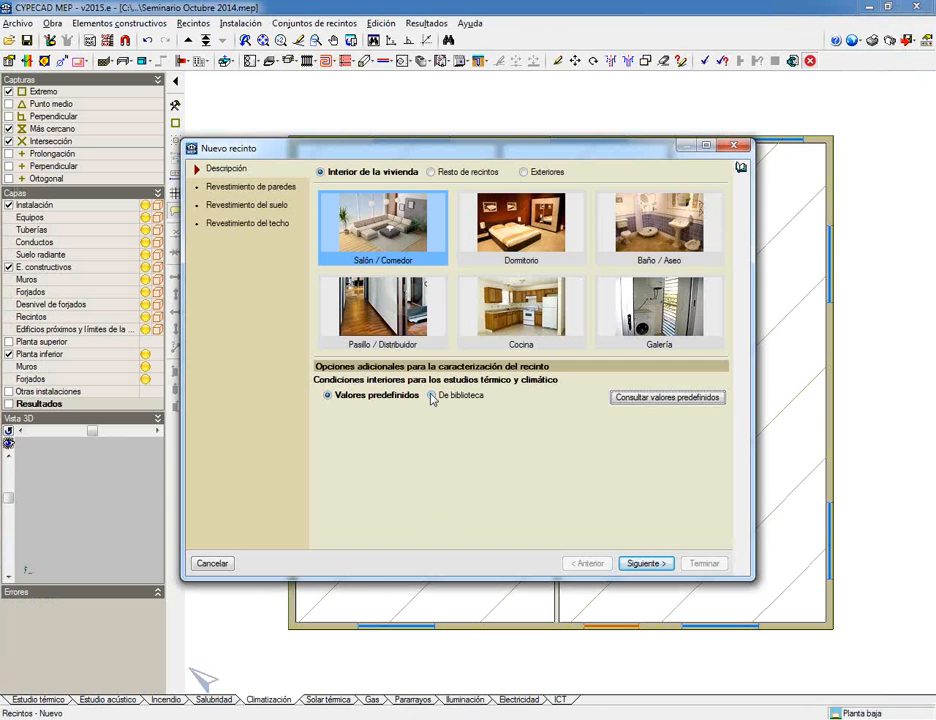
Try out a library room type named mi salón, reviewing its occupancy, lighting, ventilation and other loads, and return to the predefined values
left_click(432, 396)
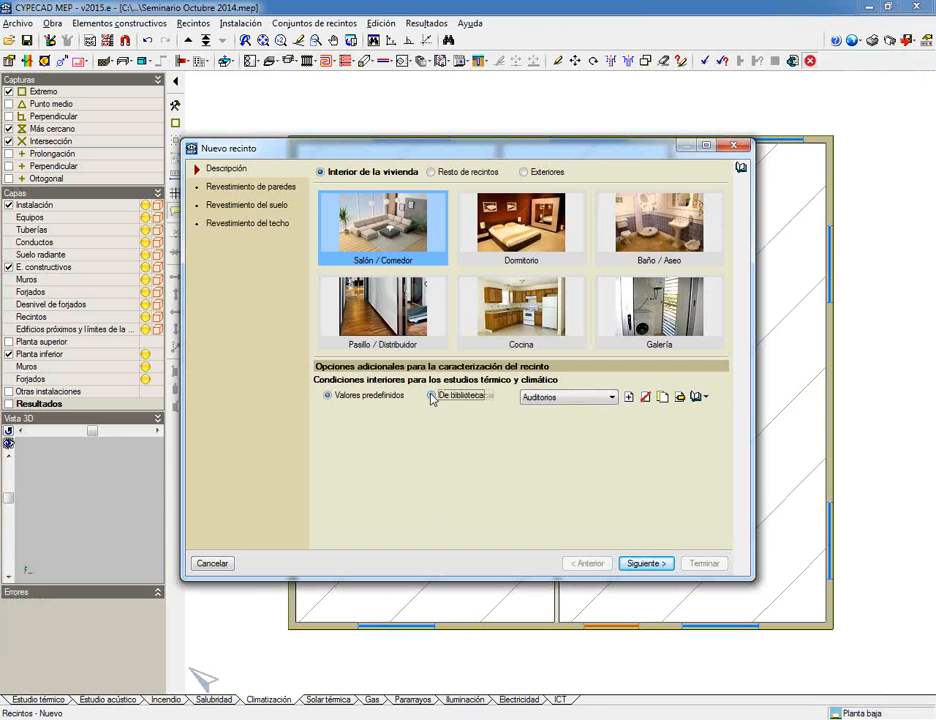
left_click(630, 397)
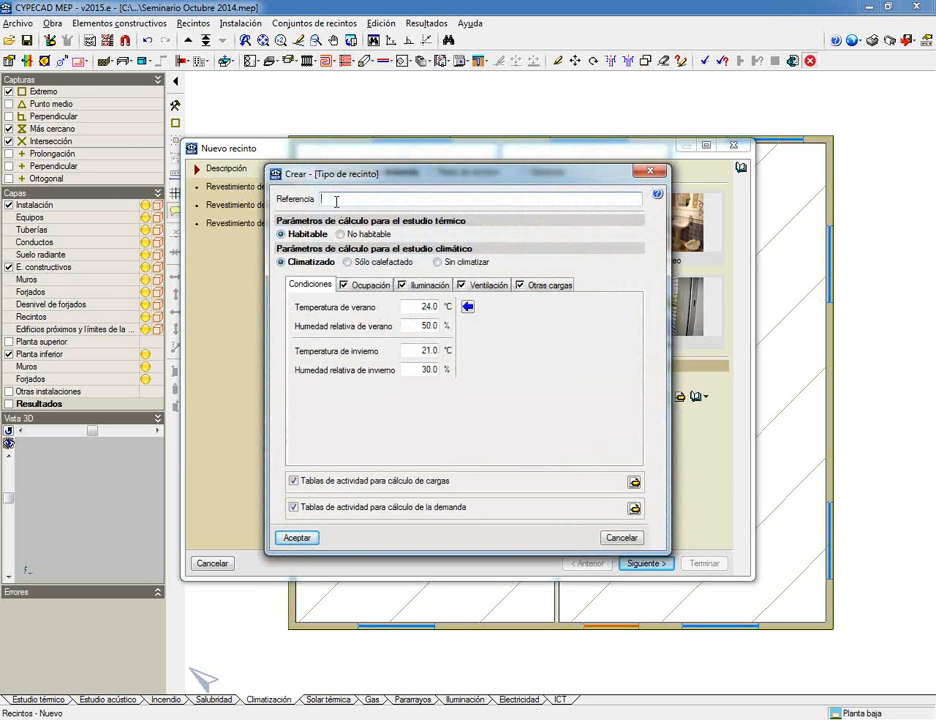
type("mi salón")
left_click(307, 288)
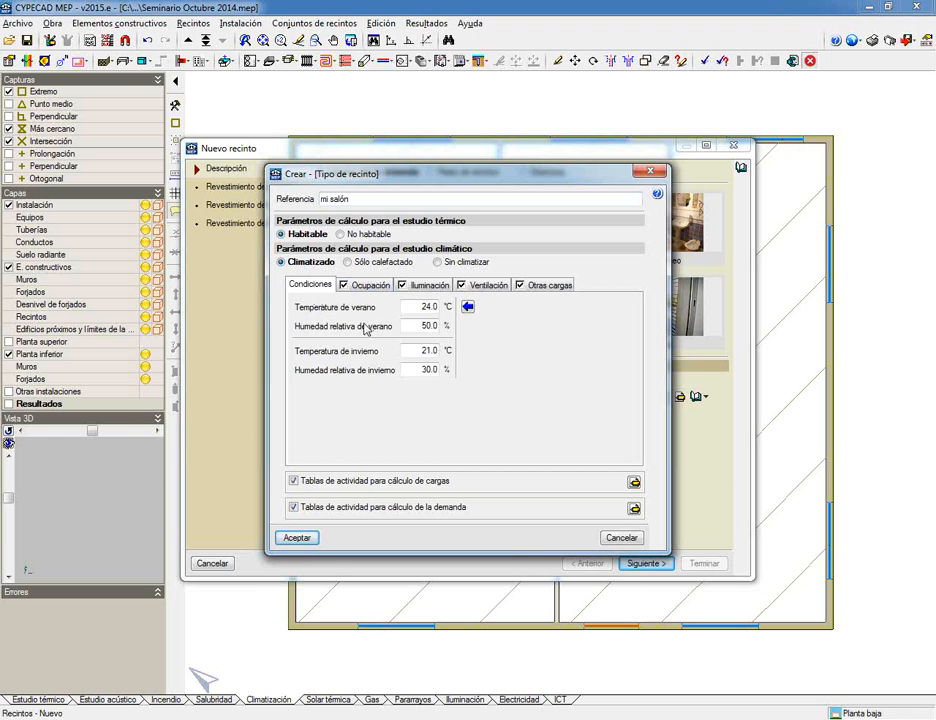
left_click(368, 287)
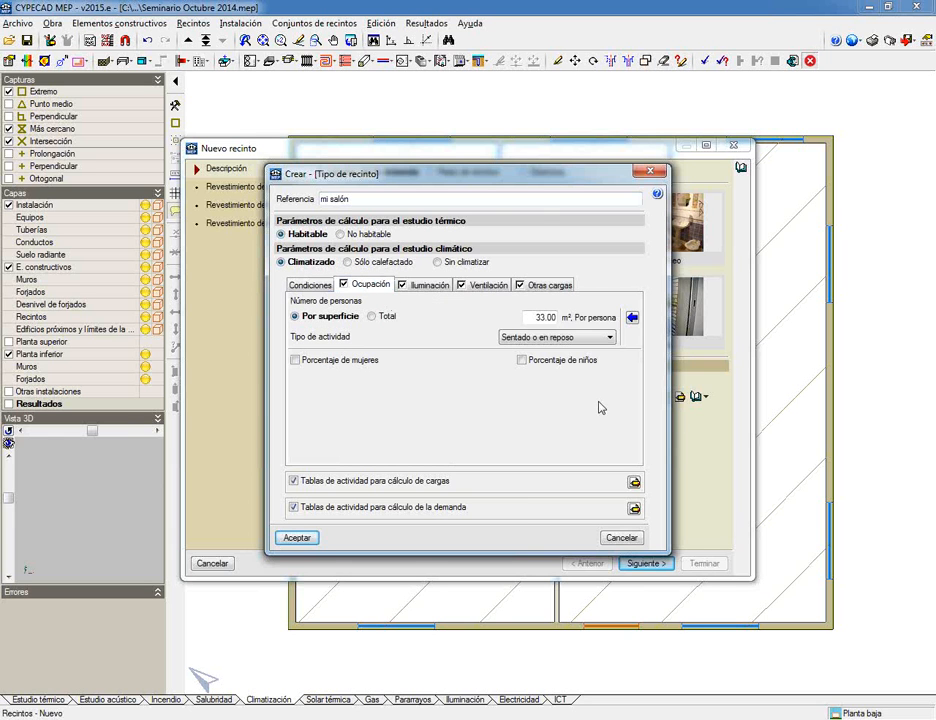
left_click(438, 288)
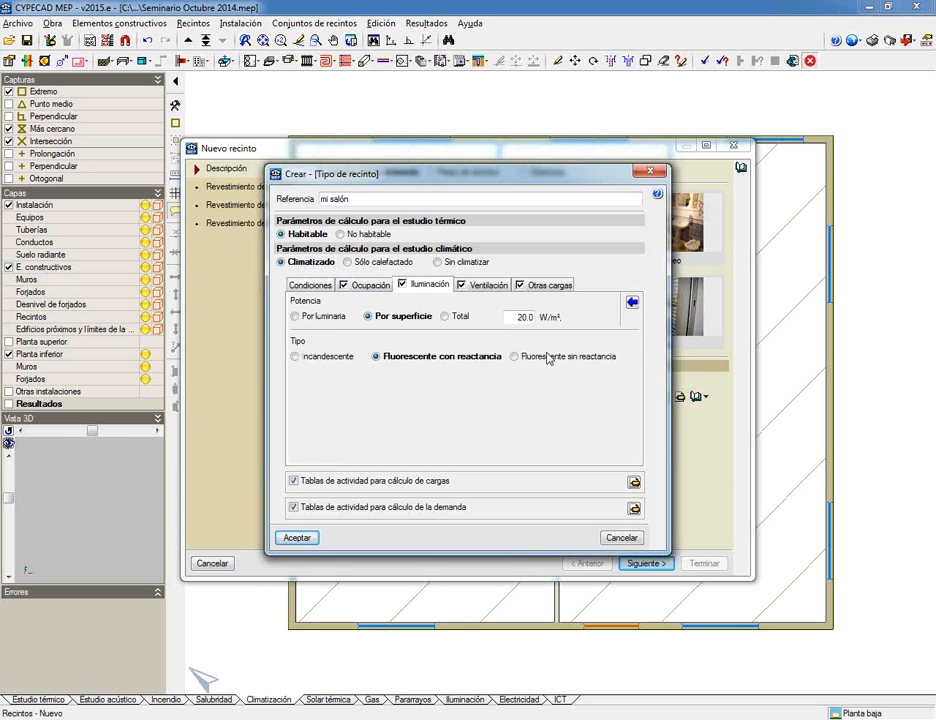
left_click(490, 286)
left_click(555, 287)
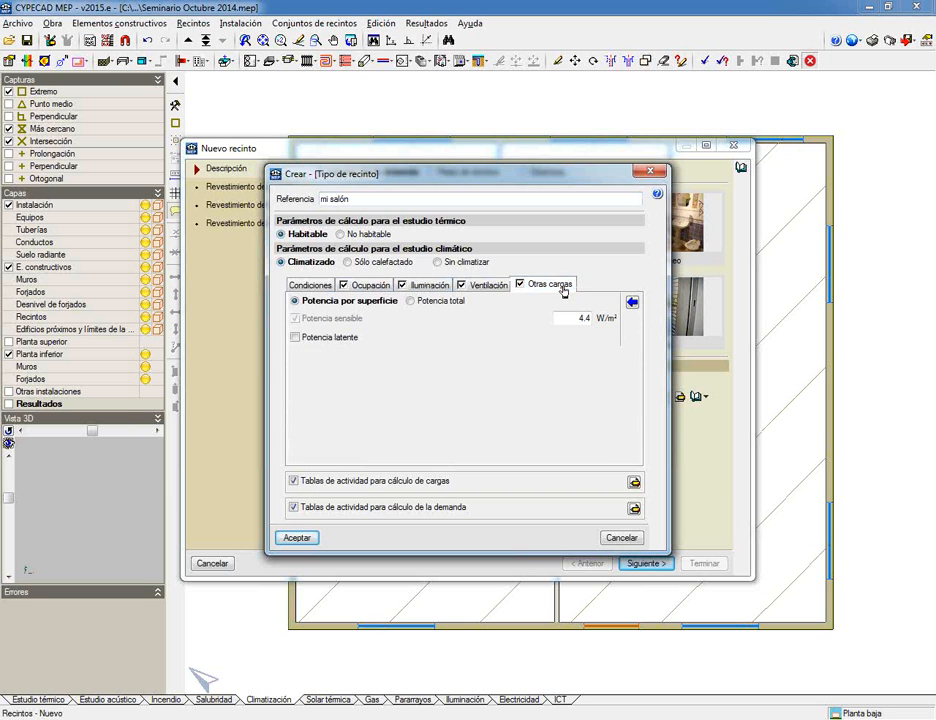
left_click(621, 537)
left_click(365, 397)
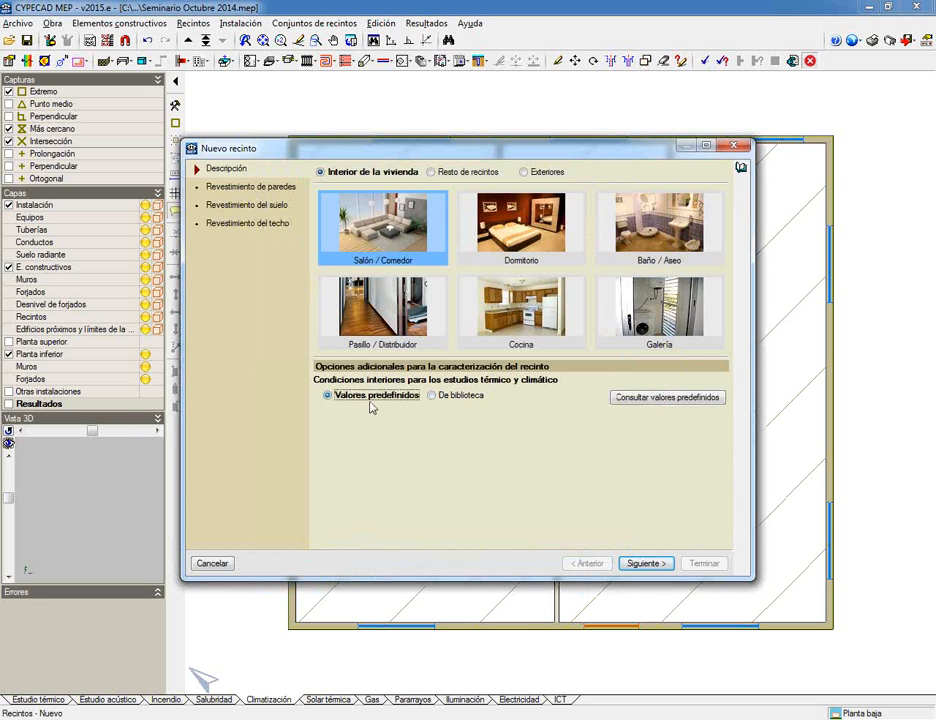
Add a finish layer to the room's walls, taking Pinturas en paramentos interiores from the Generador de Precios
left_click(659, 566)
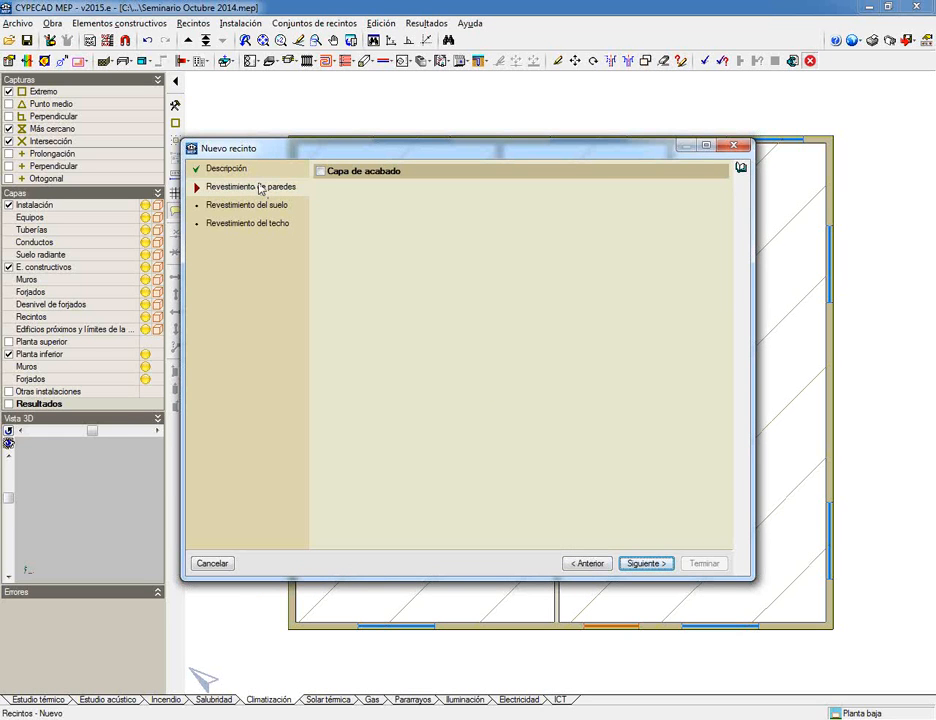
left_click(320, 172)
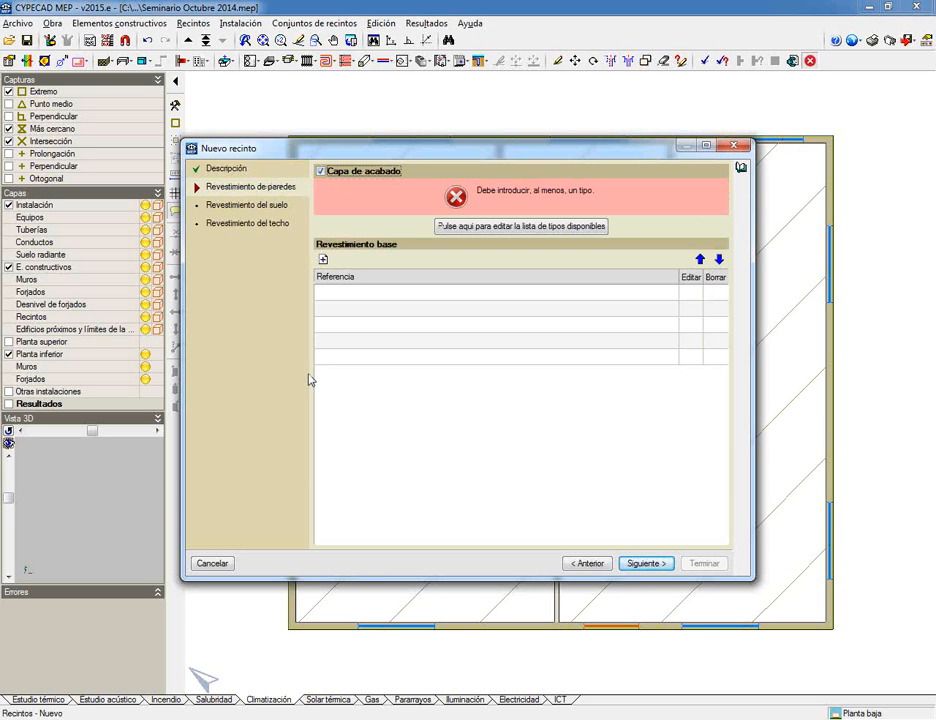
left_click(500, 227)
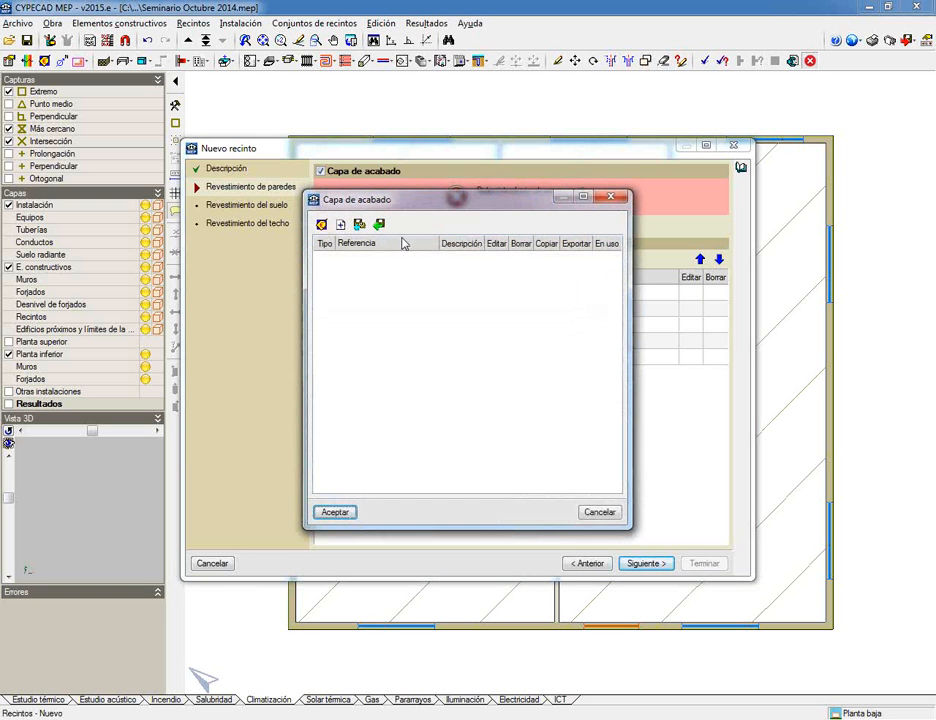
left_click(321, 225)
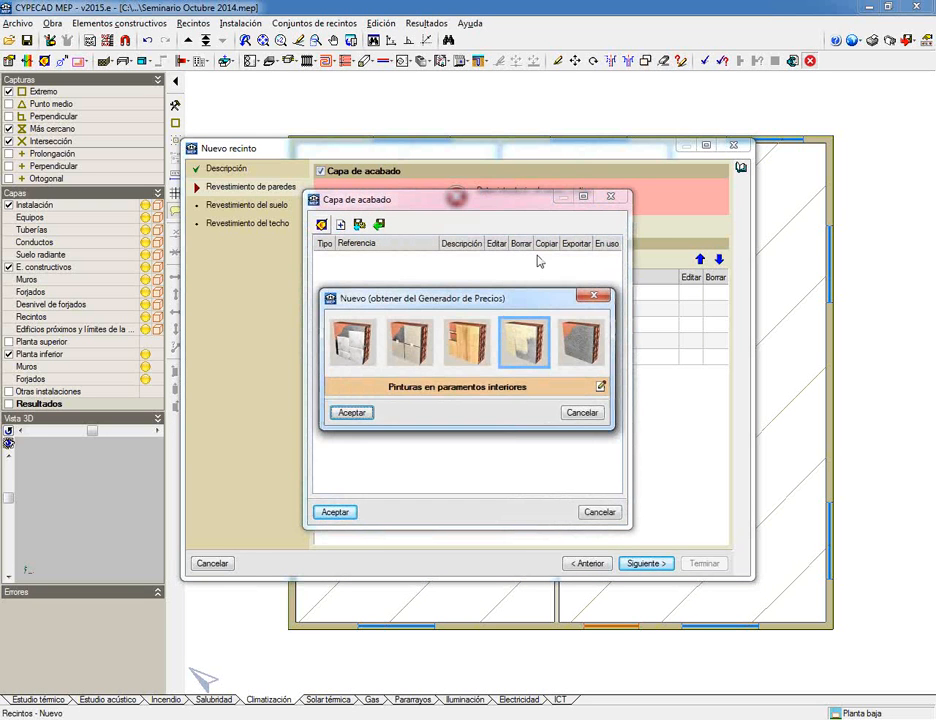
left_click(352, 412)
left_click(335, 511)
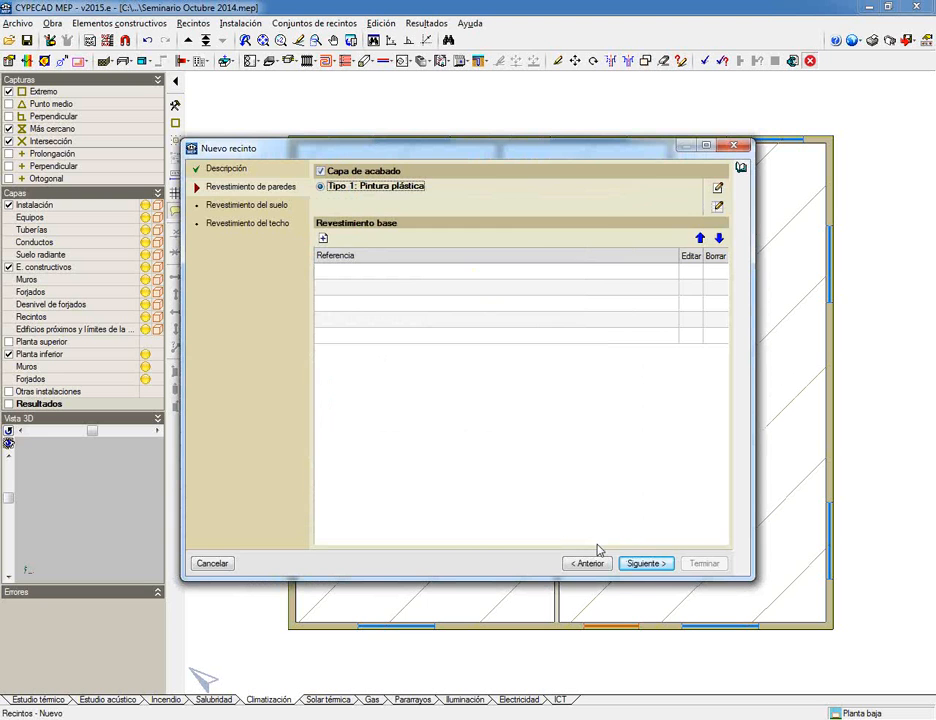
Add a Gres paving type from the Generador de Precios to the room's floor covering
left_click(652, 565)
left_click(478, 226)
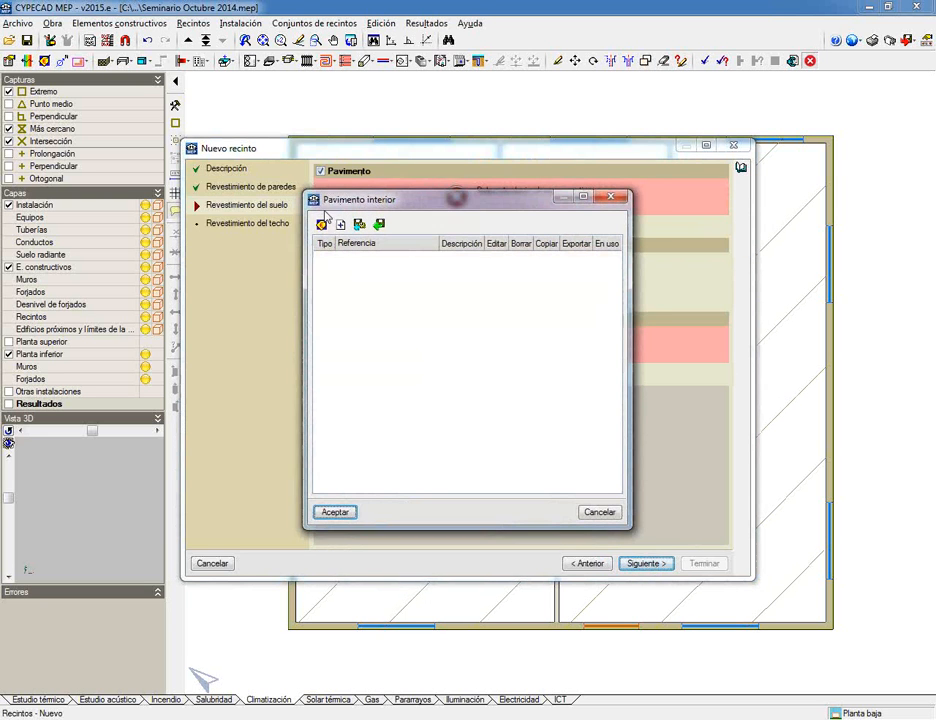
left_click(321, 225)
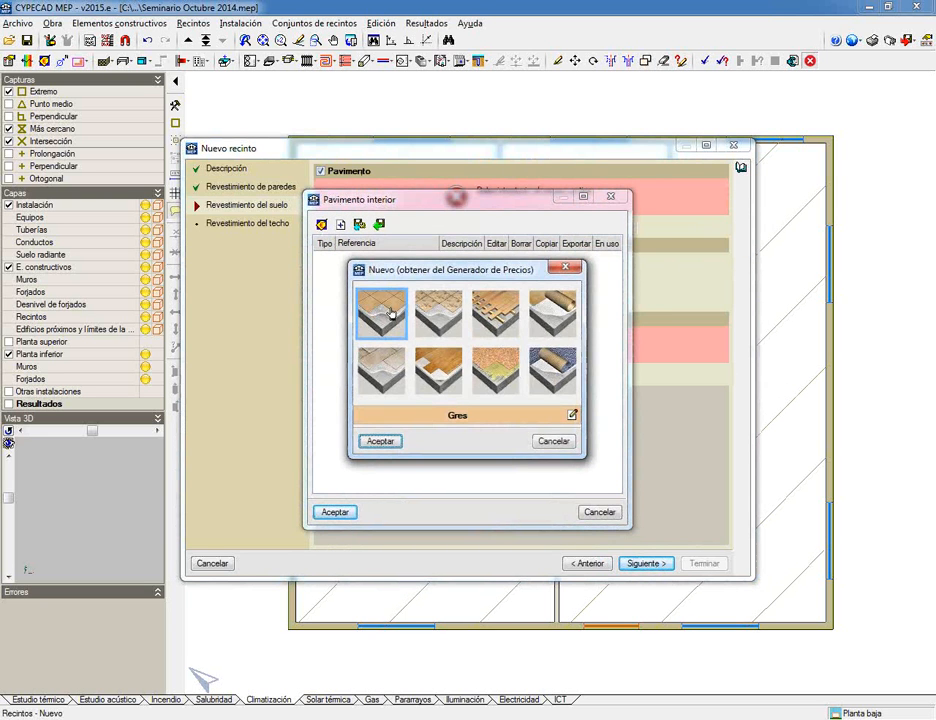
left_click(386, 446)
left_click(356, 515)
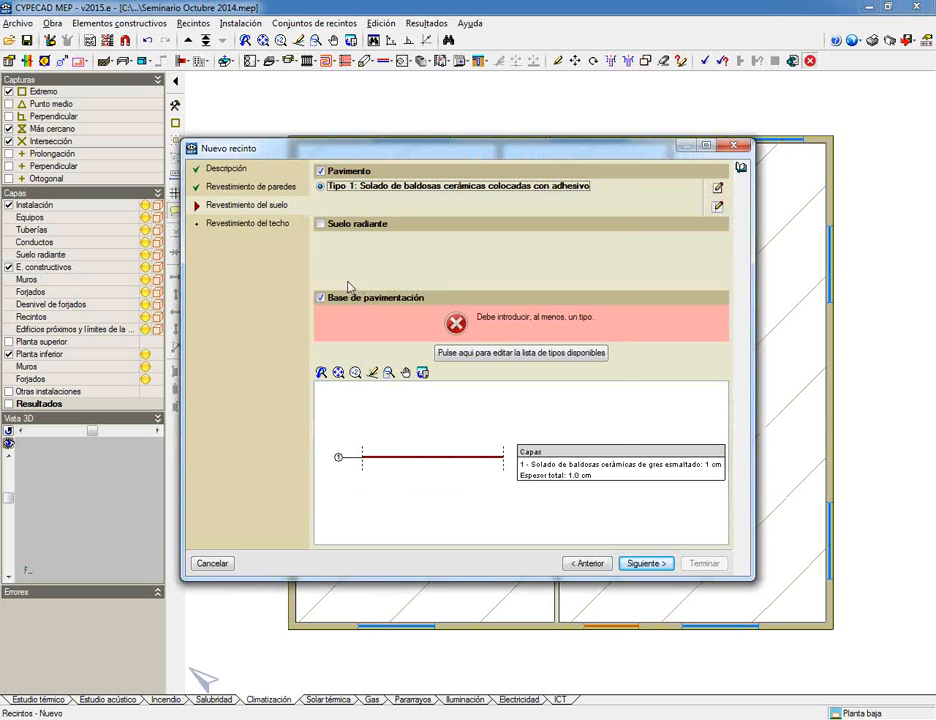
Add a Suelo flotante paving base from the Generador de Precios beneath the room's floor tiles
left_click(491, 355)
left_click(321, 225)
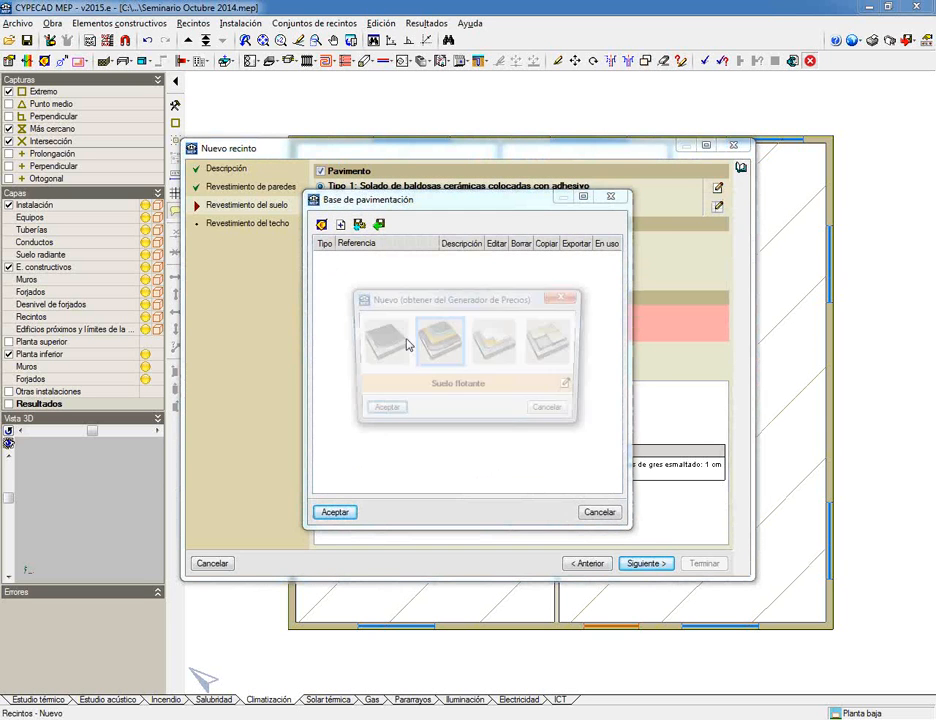
left_click(381, 413)
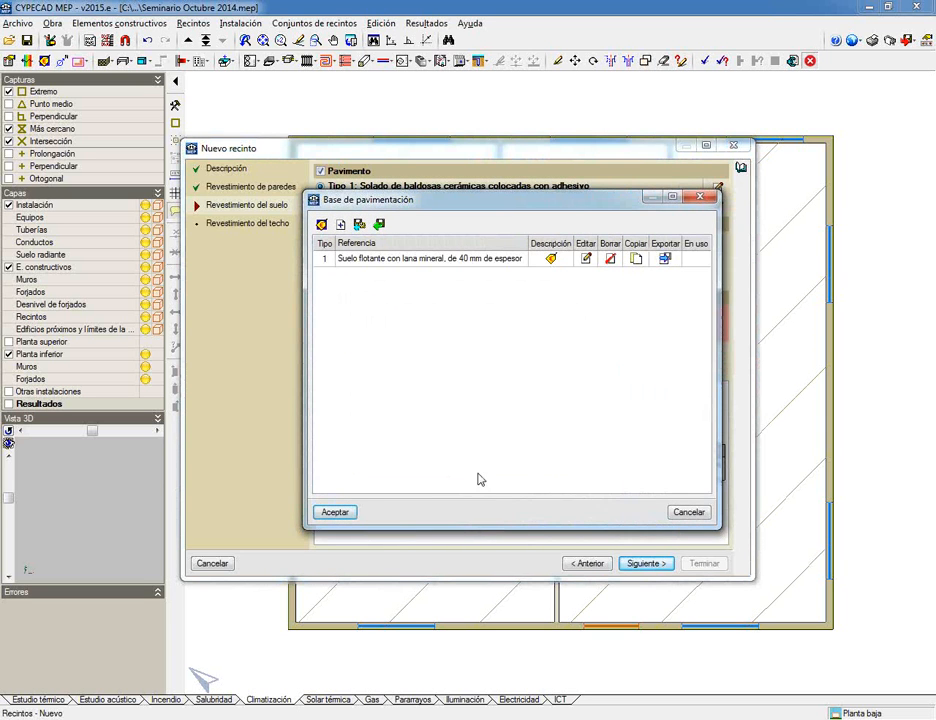
left_click(365, 511)
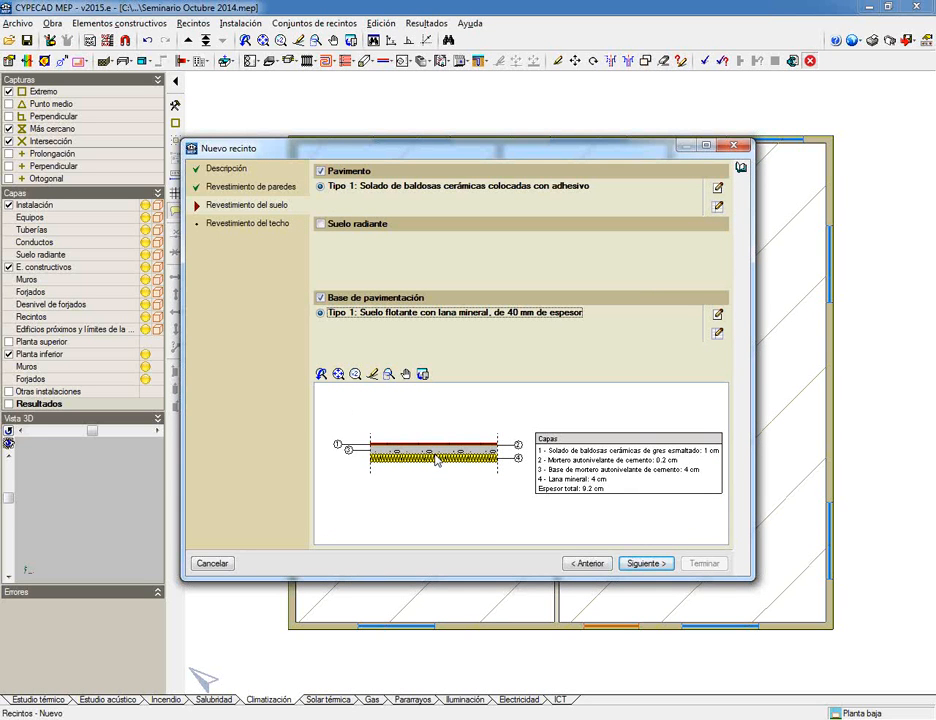
Give the room's ceiling a Techo suspendido continuo covering, check its layers and finish the room definition
left_click(652, 564)
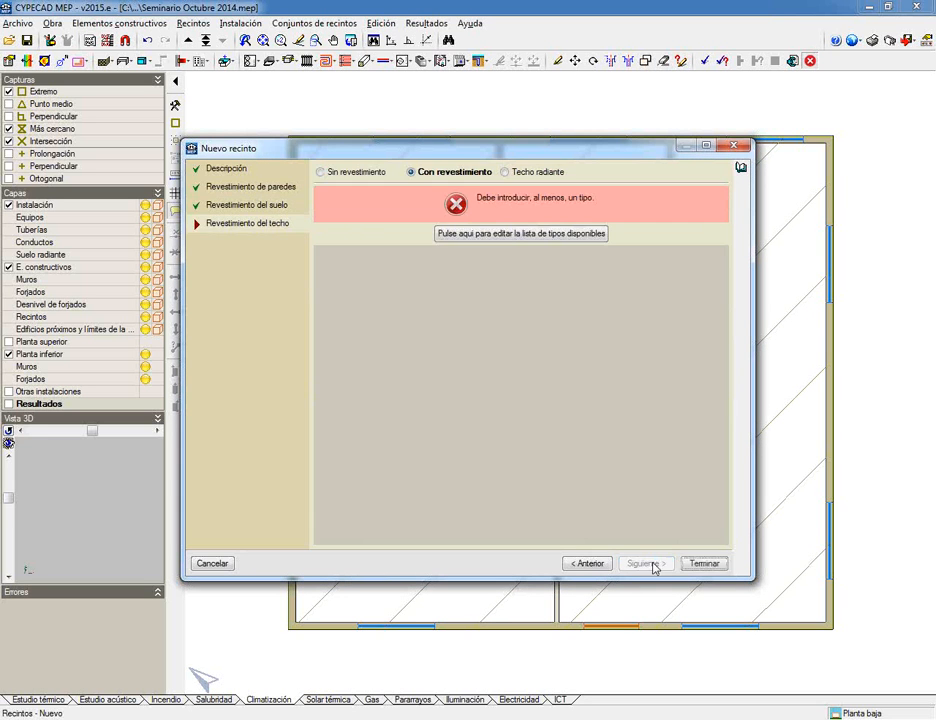
left_click(466, 237)
left_click(342, 226)
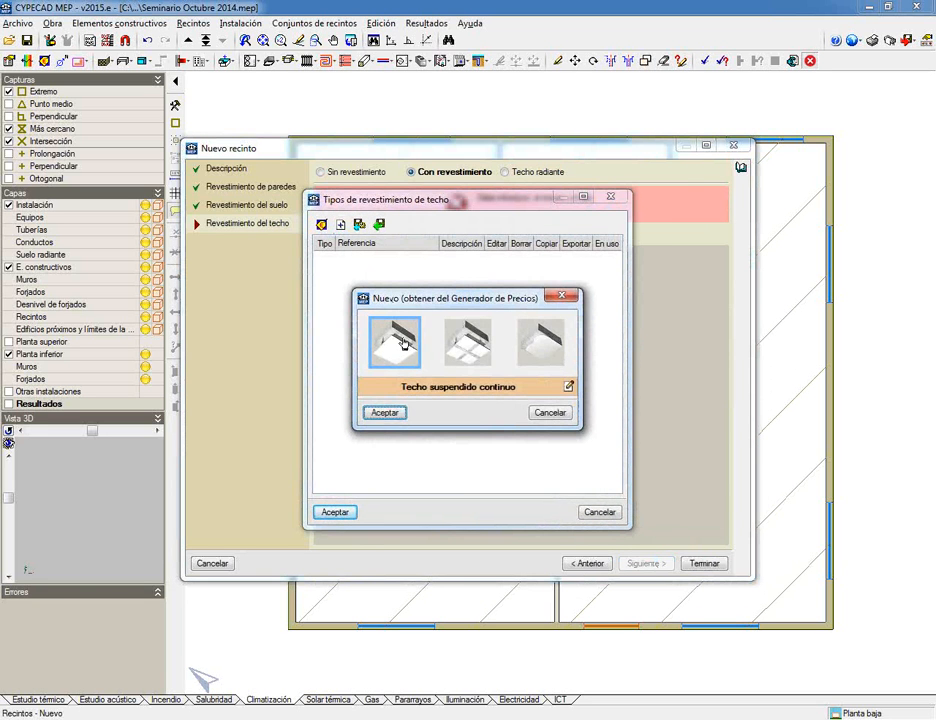
left_click(375, 413)
left_click(380, 512)
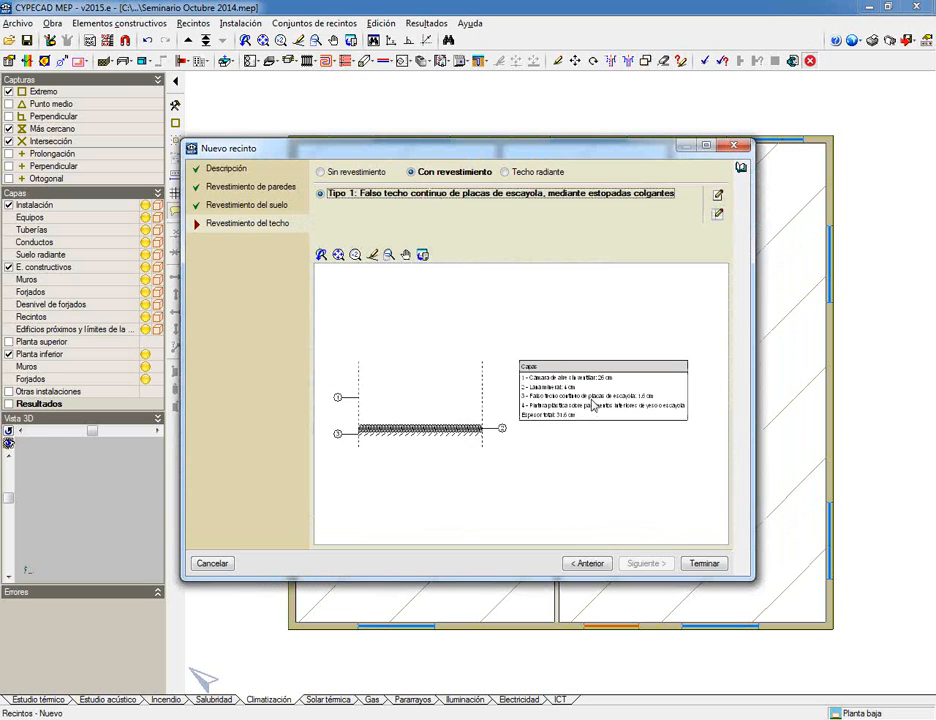
scroll(601, 380, "up", 2)
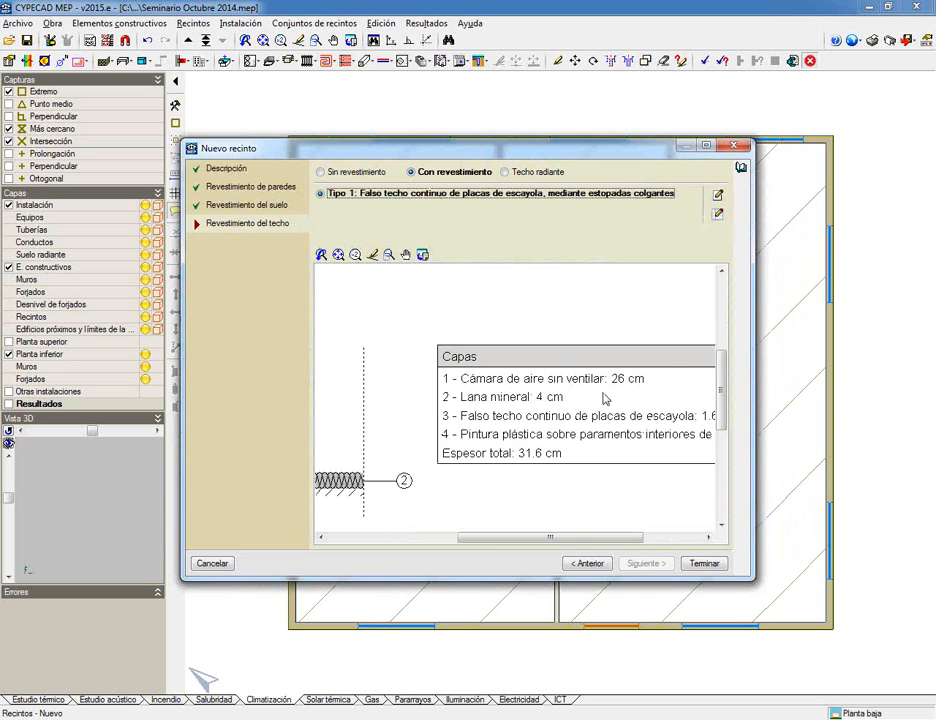
left_click(704, 563)
Place the defined room in the large L-shaped area on the plan's east side with the reference salón
right_click(680, 547)
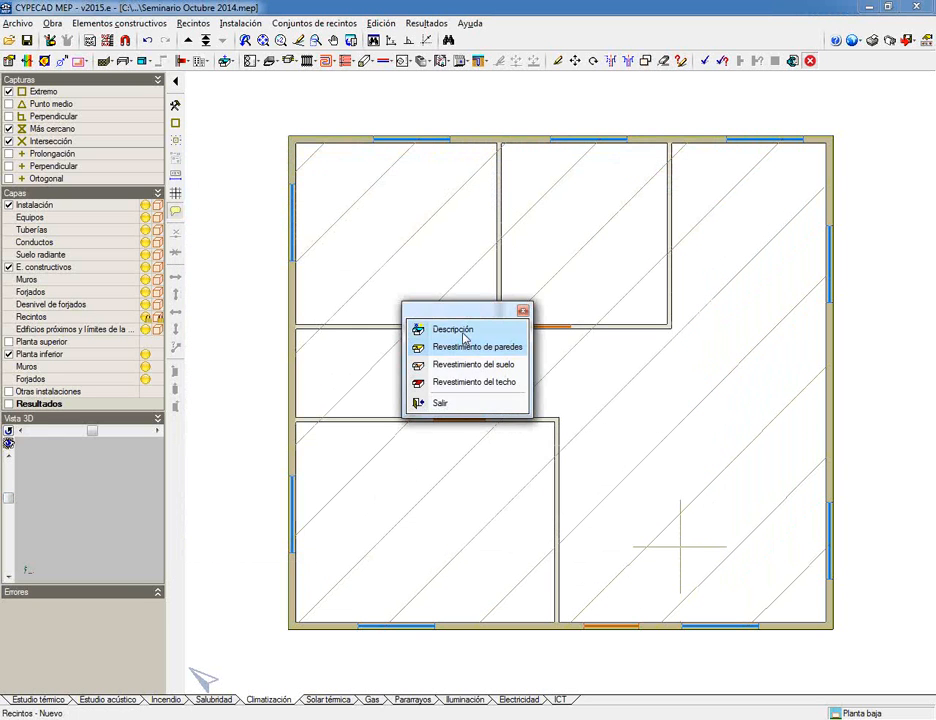
left_click(436, 273)
left_click(283, 563)
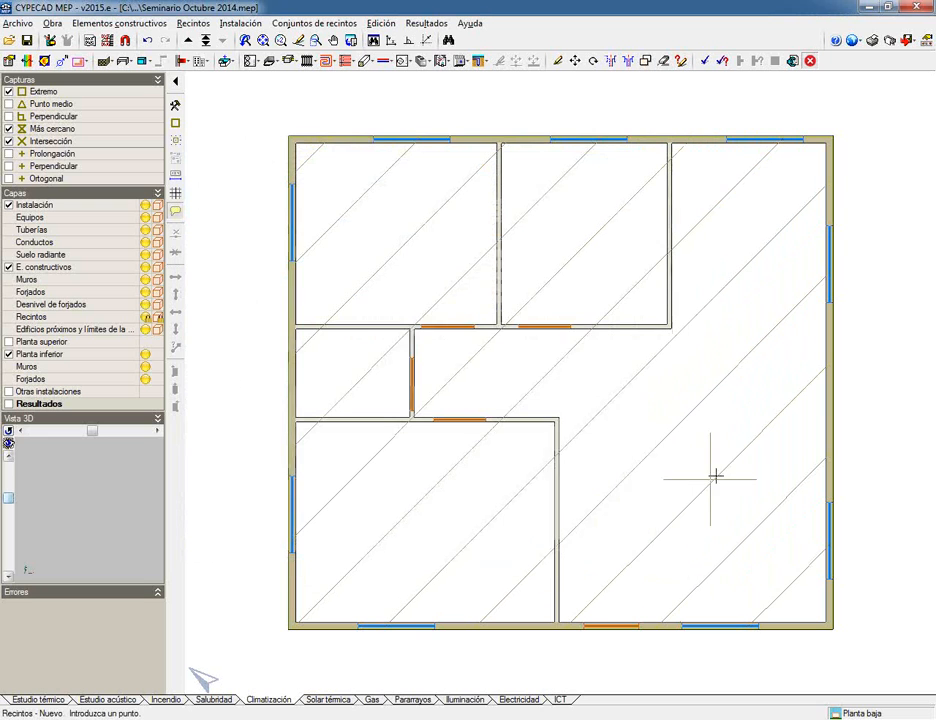
left_click(716, 474)
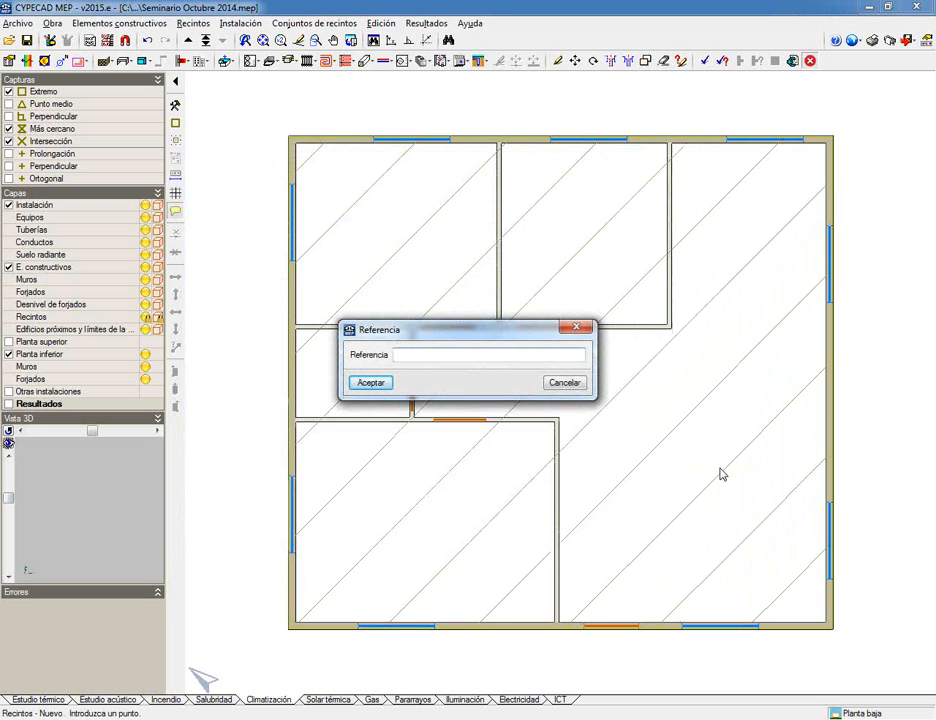
type("salón")
key("Return")
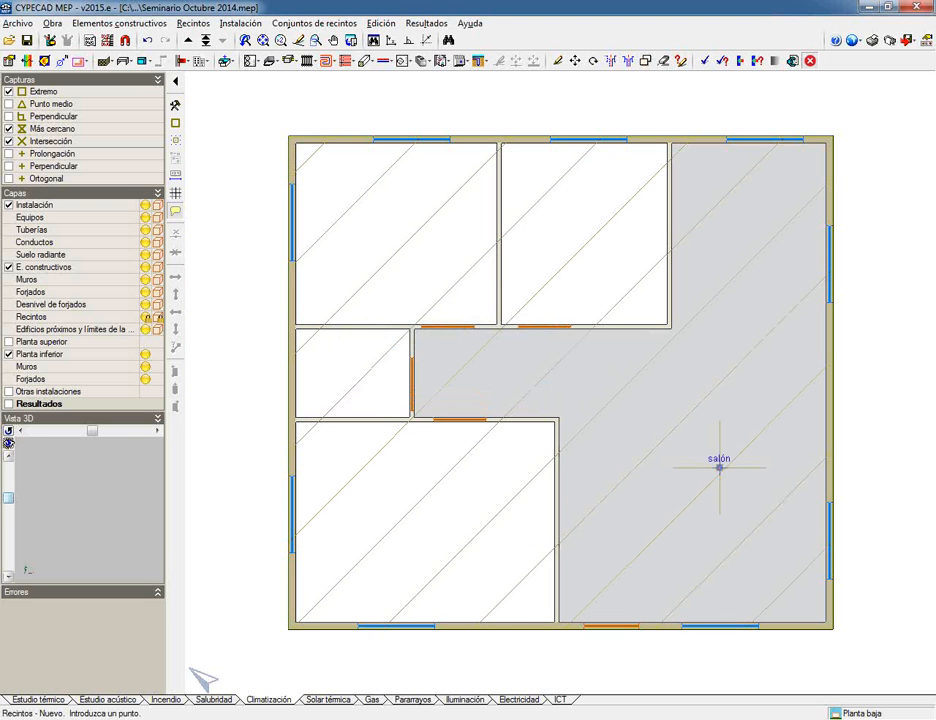
Set the room type to Dormitorio and place it in the northwest room with the reference d1
left_click(719, 468)
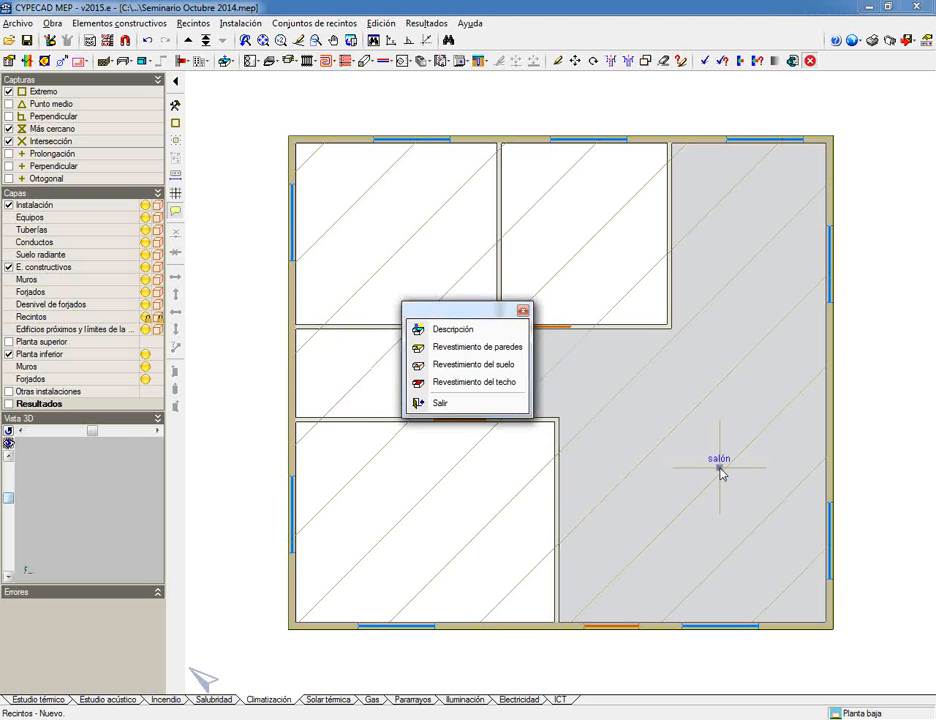
left_click(472, 338)
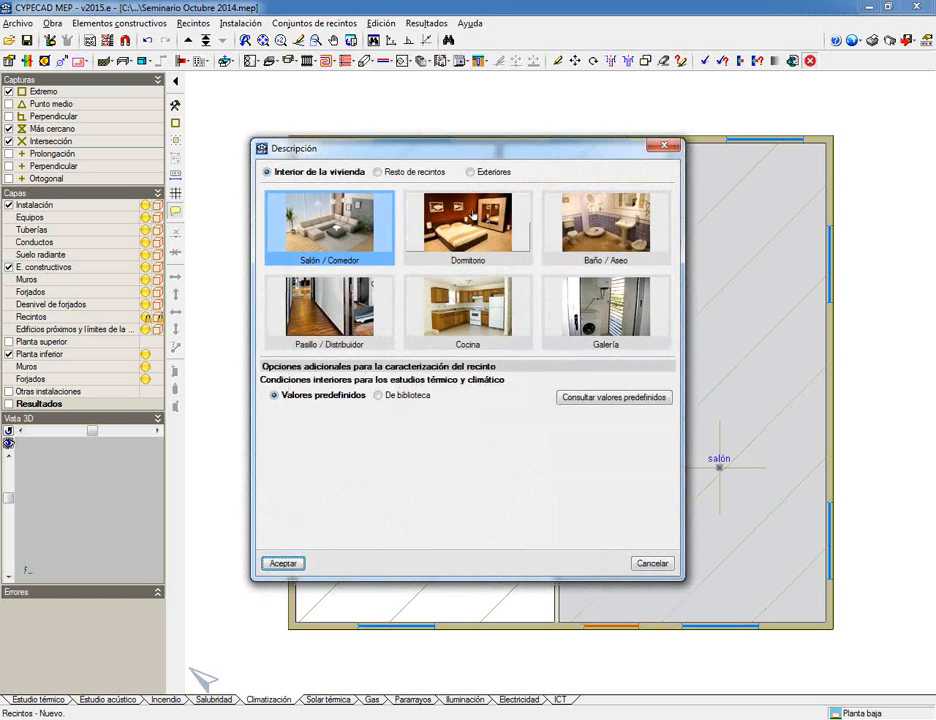
left_click(468, 228)
left_click(288, 562)
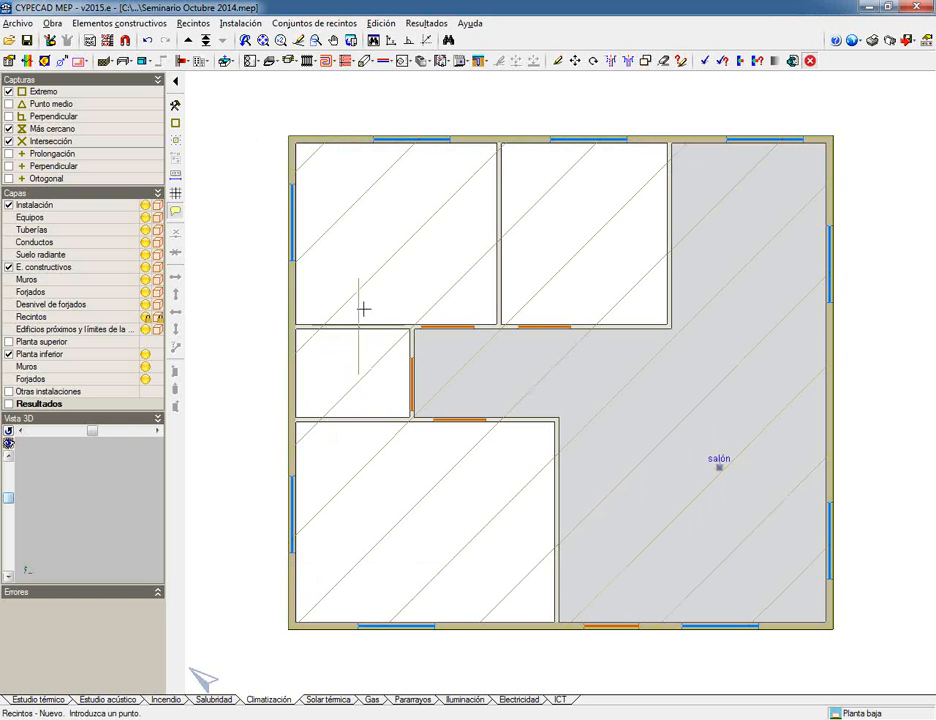
left_click(361, 309)
type("d1")
key("Return")
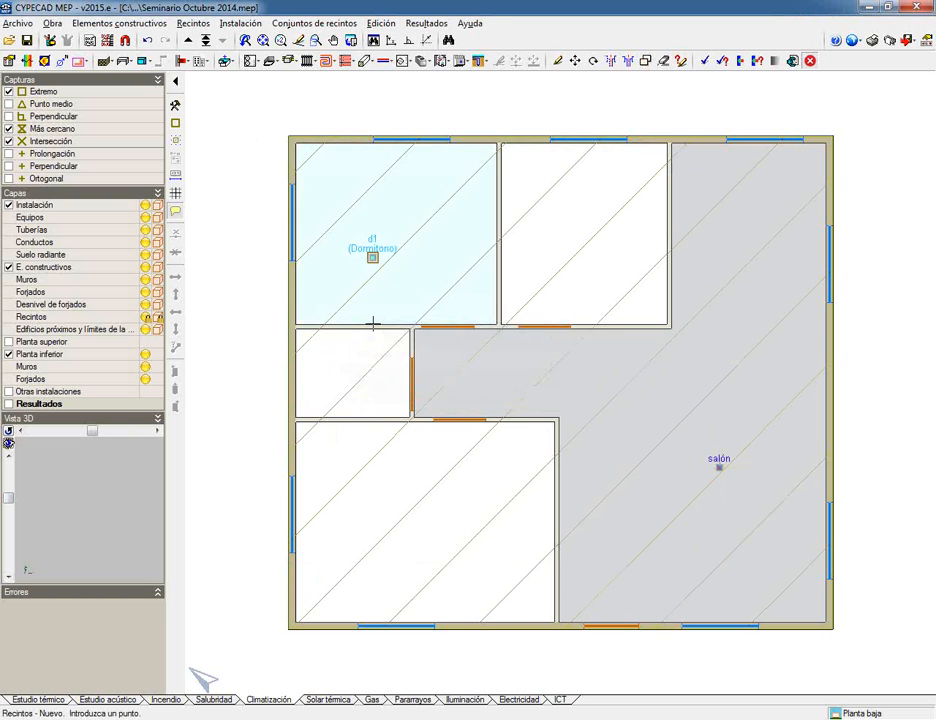
Place a second Dormitorio in the north-central room with the reference d2
left_click(598, 272)
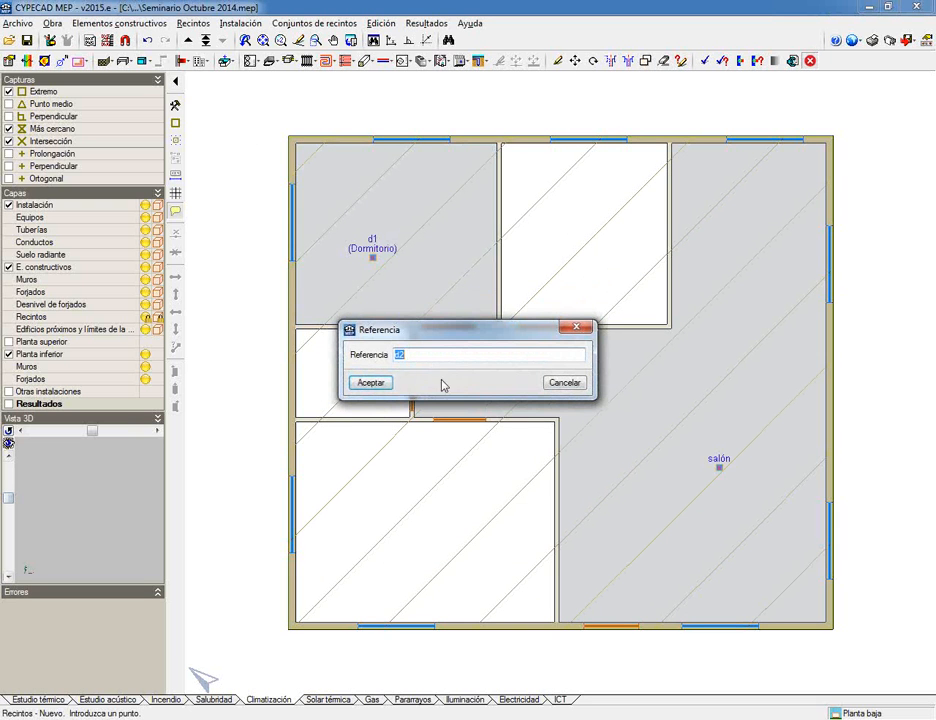
type("d2")
left_click(371, 382)
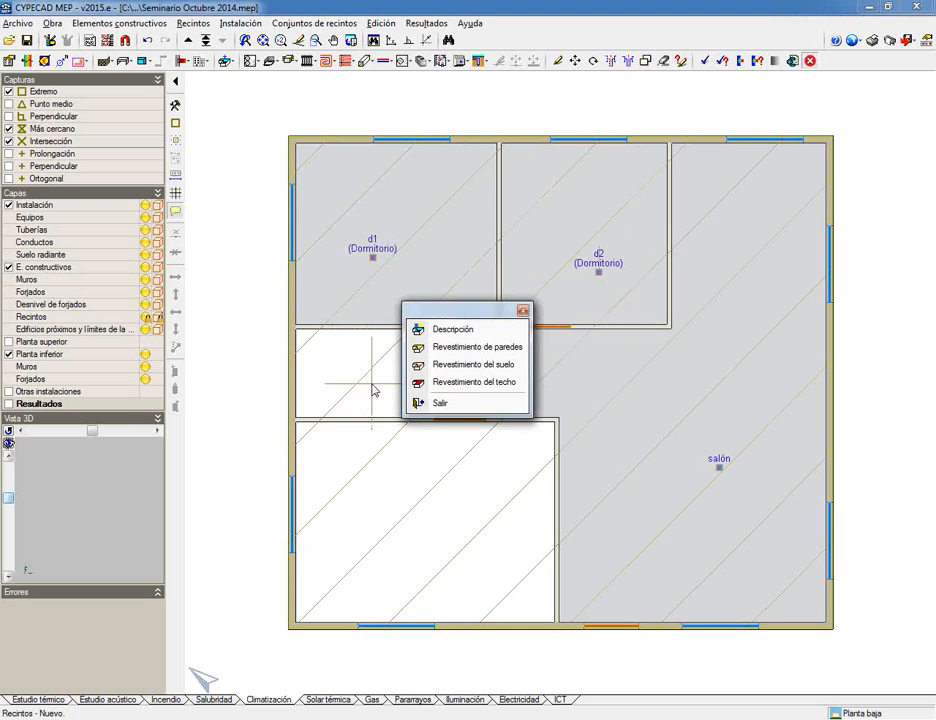
Set the room type to Baño / Aseo and place it in the small west room with the reference baño
left_click(445, 329)
left_click(597, 228)
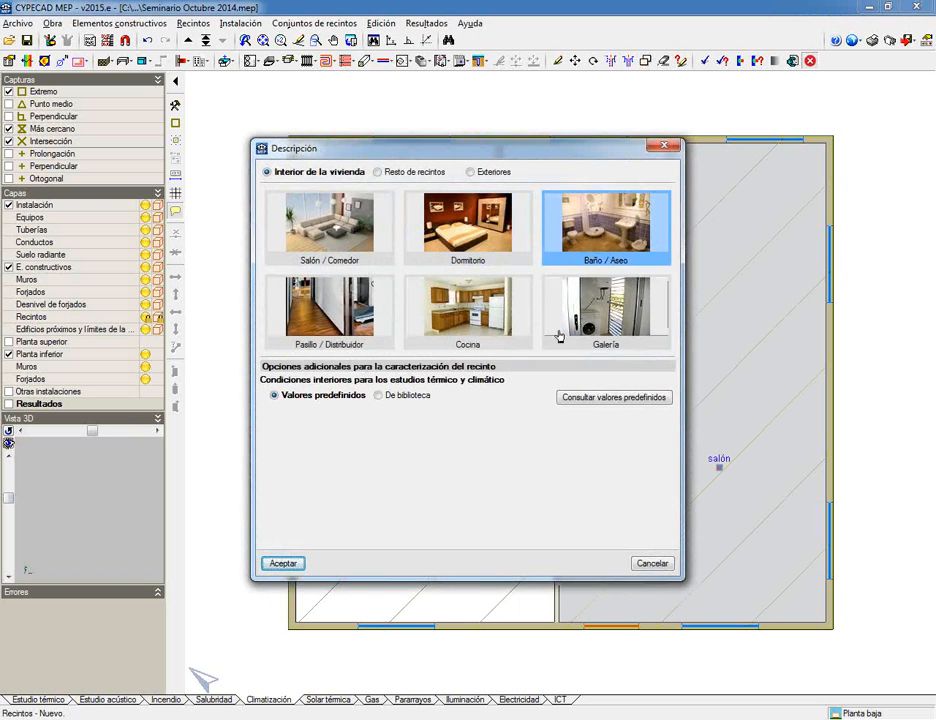
left_click(279, 562)
left_click(368, 381)
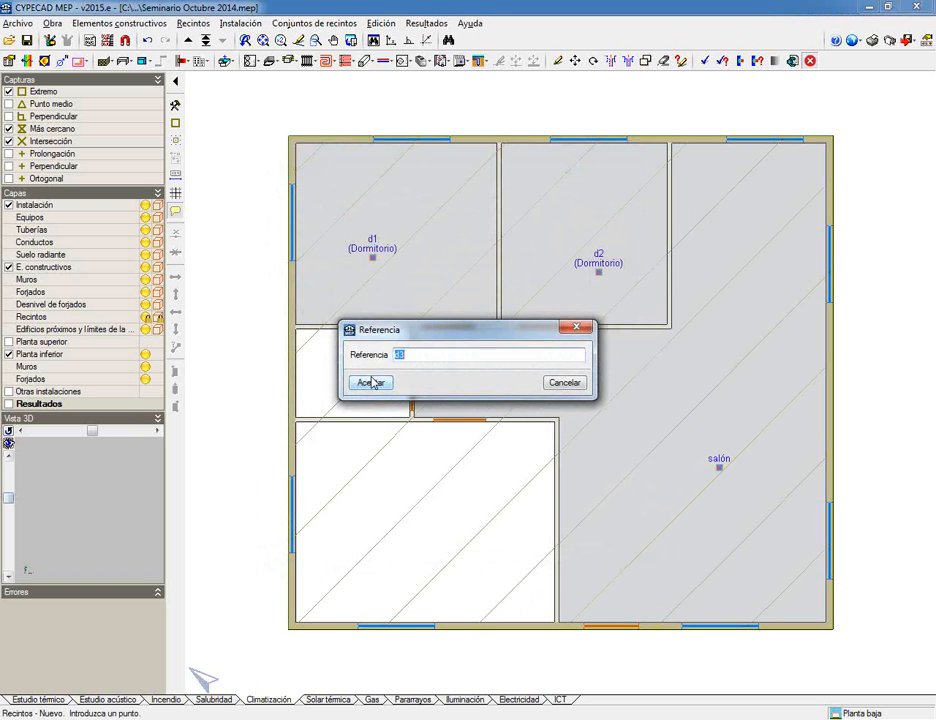
type("baño")
left_click(371, 382)
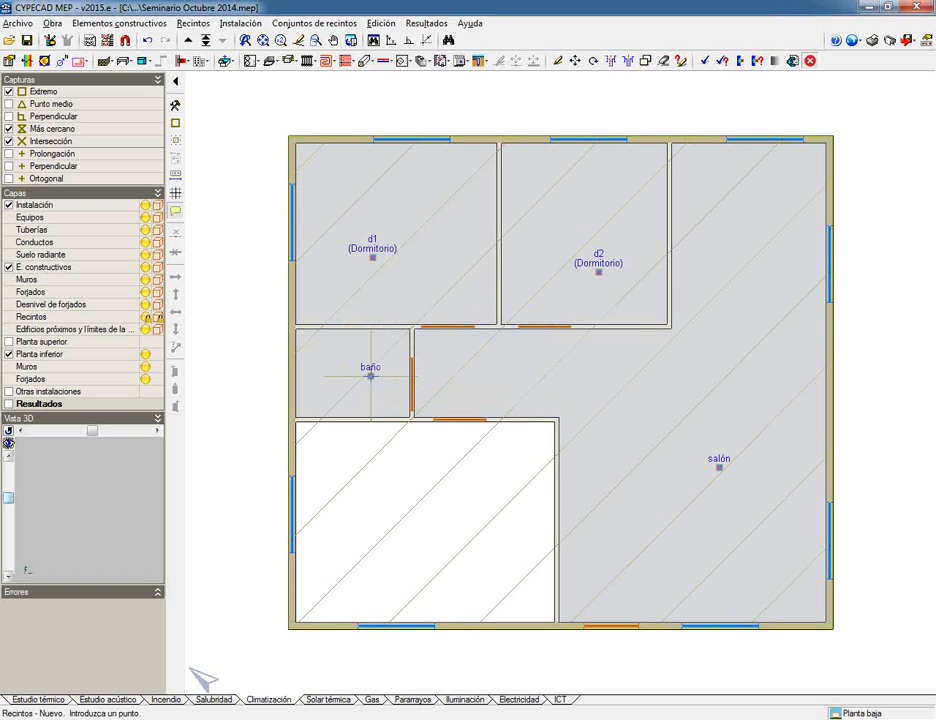
Set the room type to Cocina and place it in the southwest room with the reference cocina
left_click(455, 330)
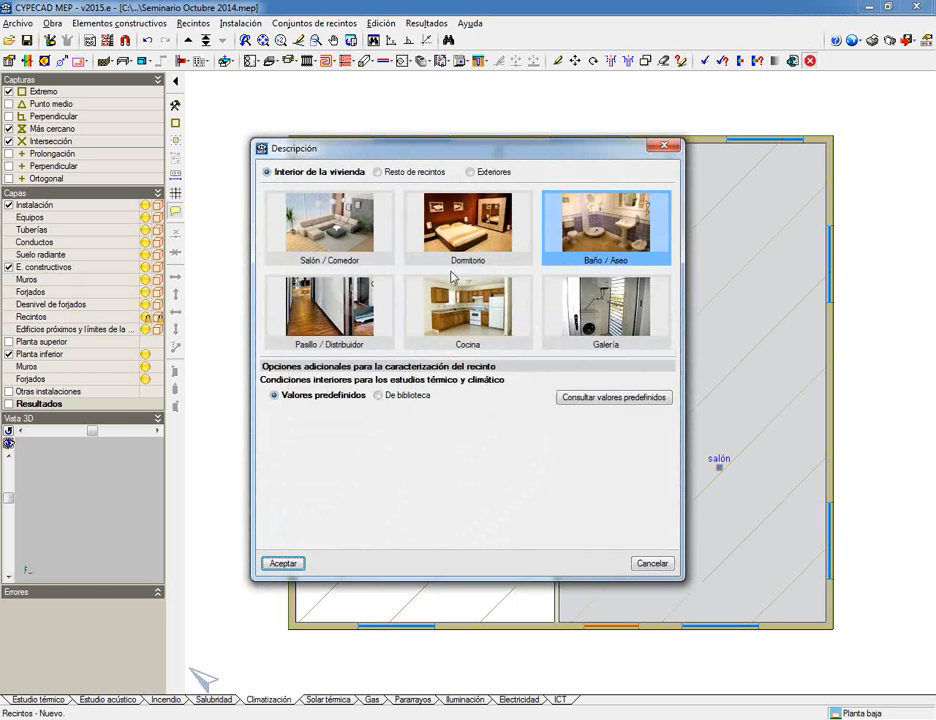
left_click(426, 313)
left_click(283, 563)
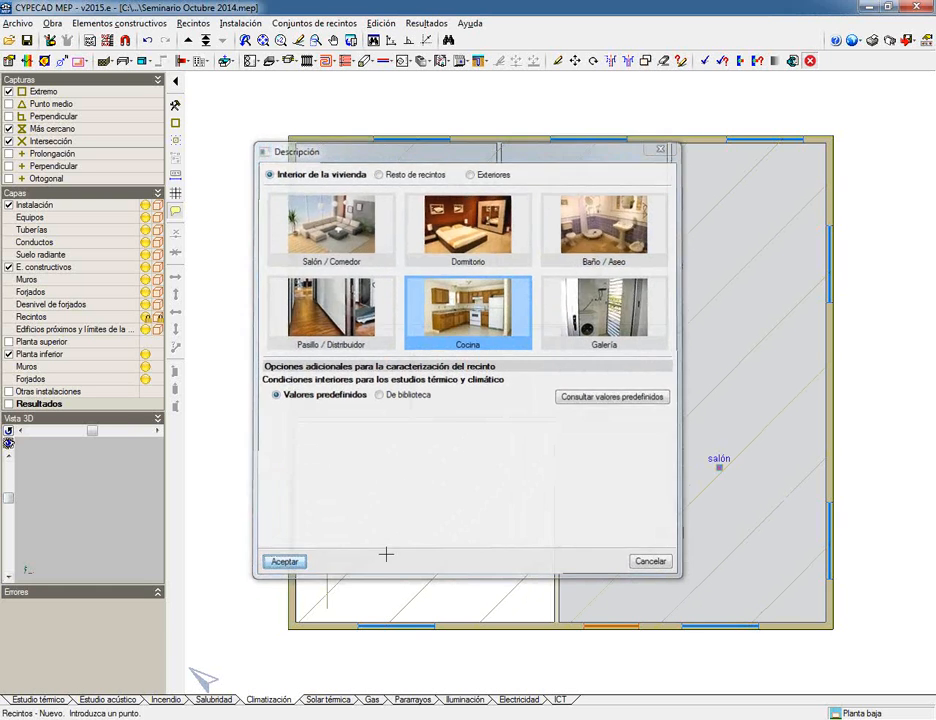
left_click(450, 545)
type("cocina")
key("Return")
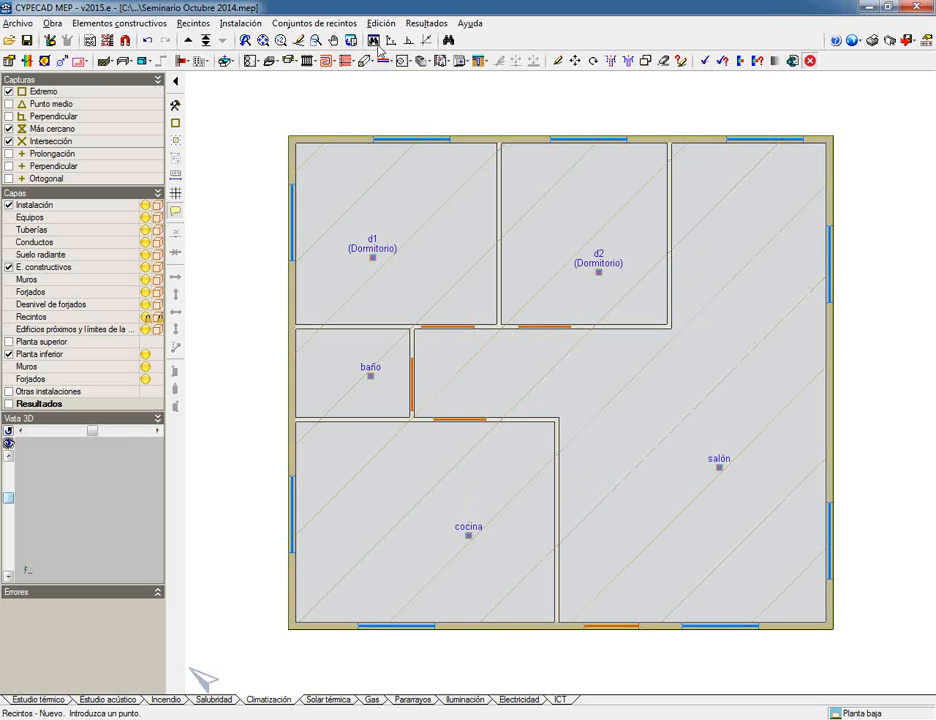
Calculate the climatización installation, grouping all rooms into a single set with the reference vivienda
left_click(425, 23)
left_click(441, 40)
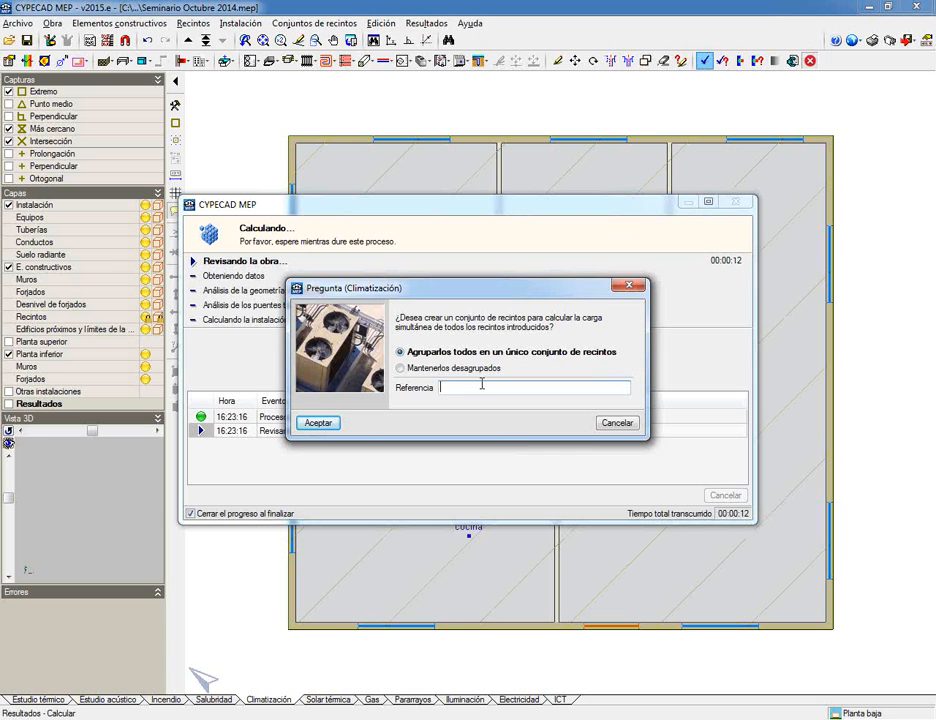
type("vivienda")
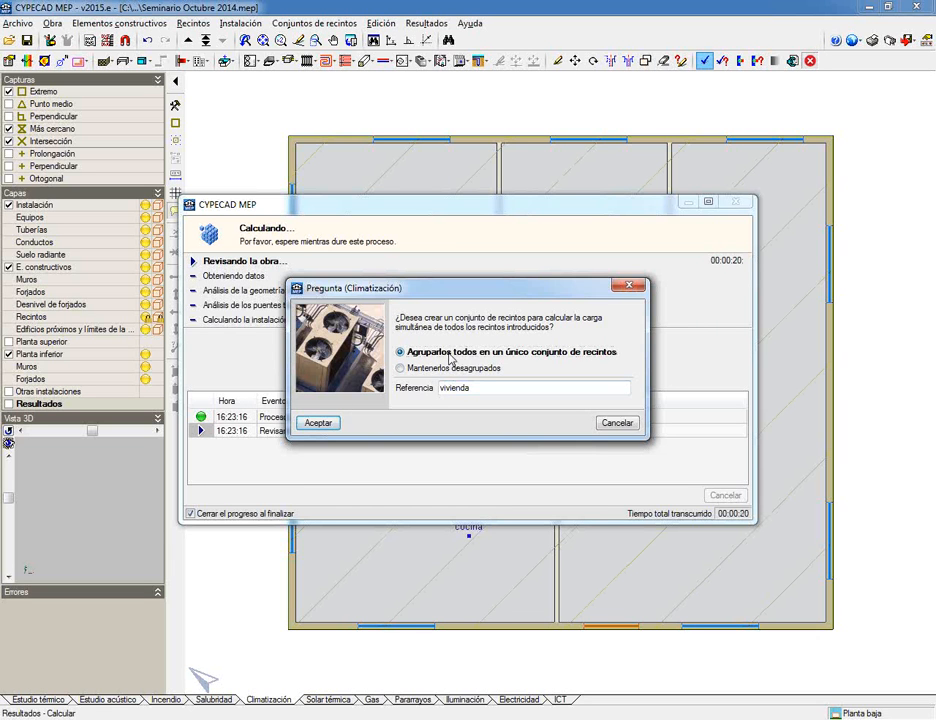
left_click(318, 423)
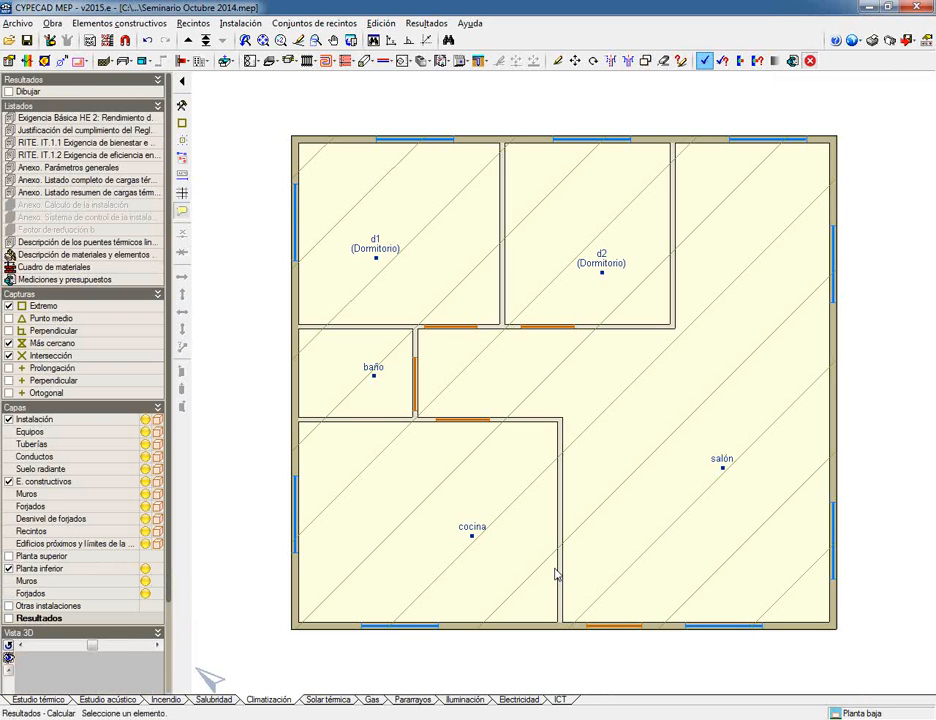
Display the salón's load summary and paste a screenshot of it into a new Paint image
left_click(718, 477)
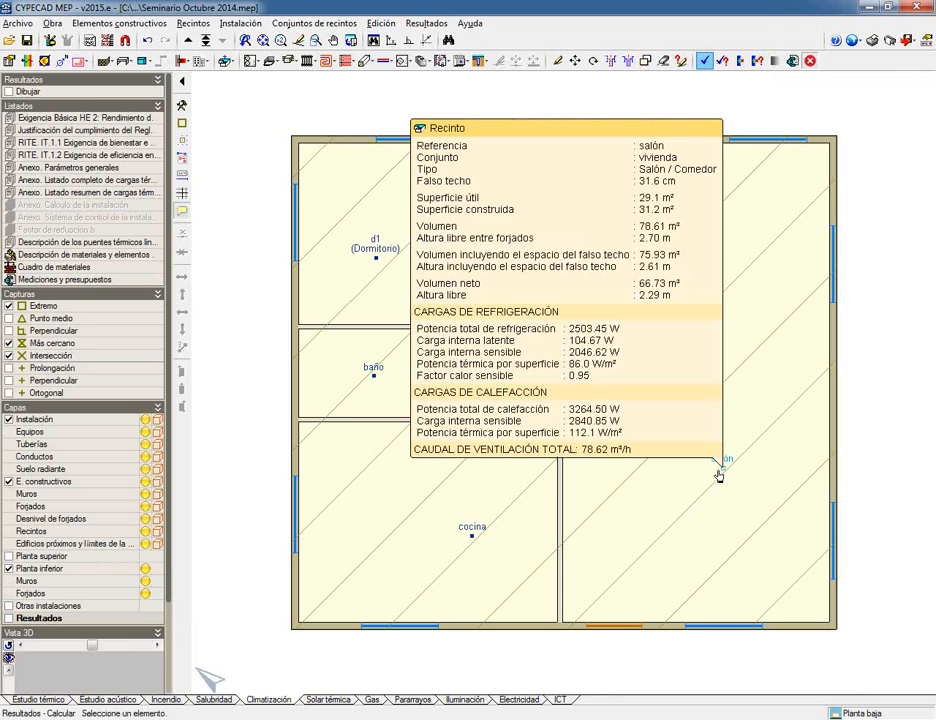
key("super")
type("pa")
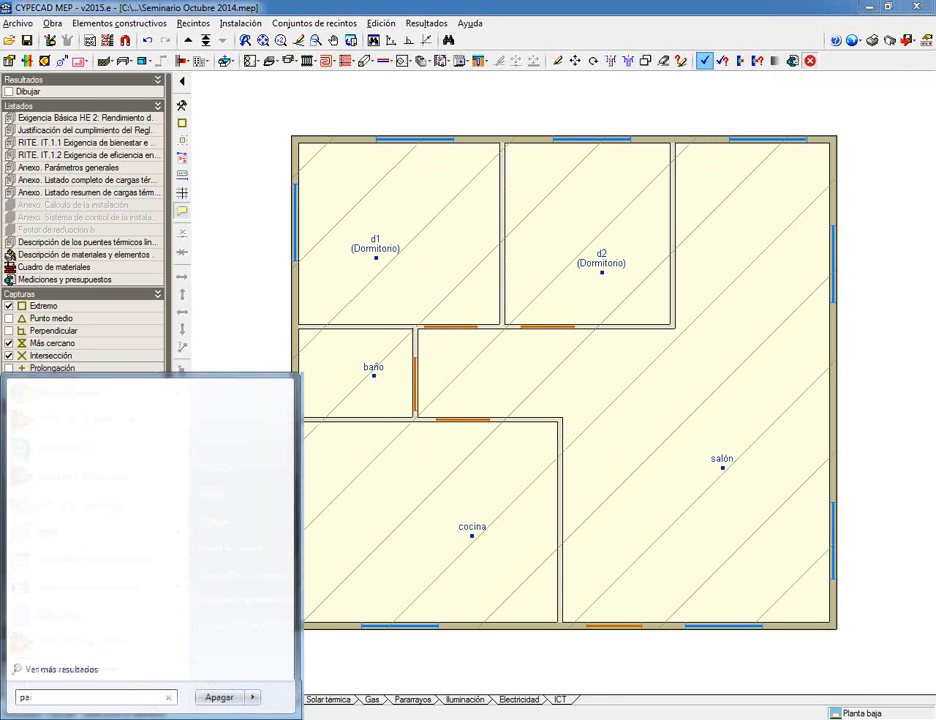
type("int")
key("Return")
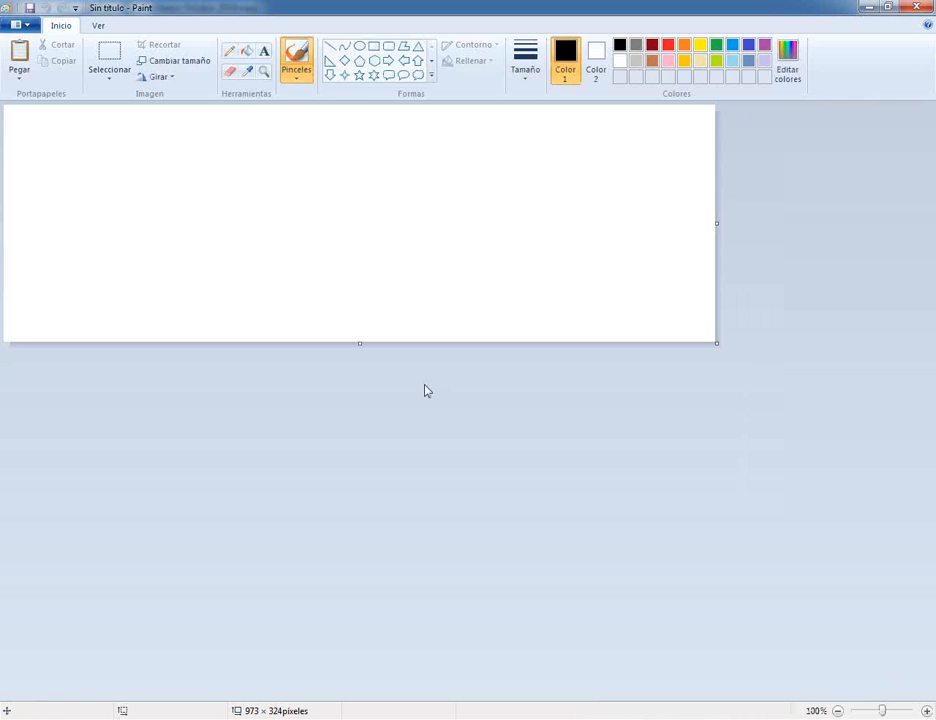
key("ctrl+v")
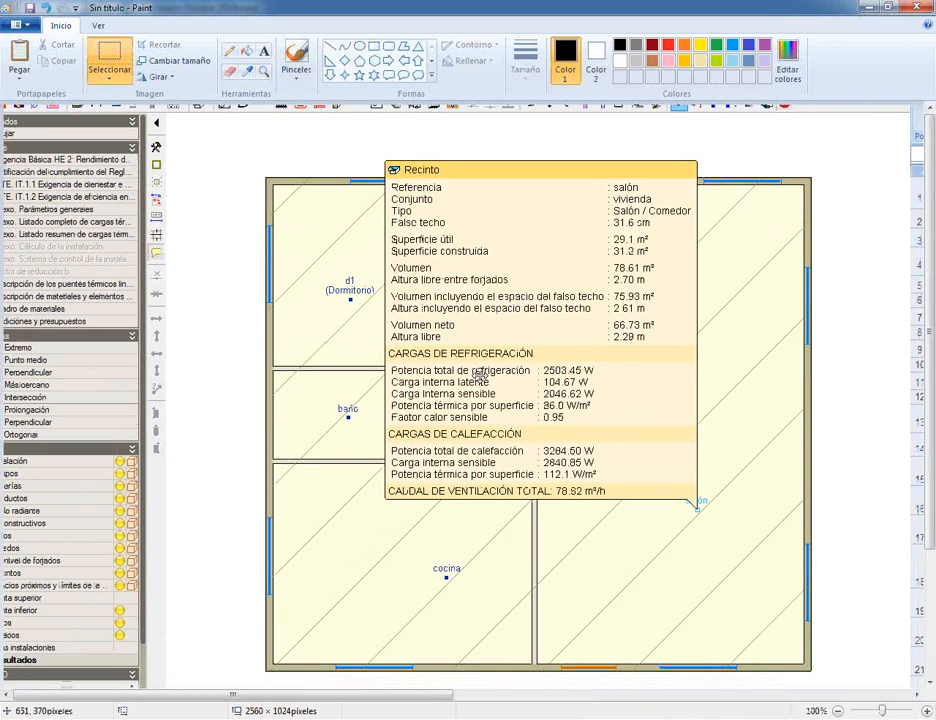
Outline the total cooling power and total heating power lines with orange rectangles
left_click(373, 46)
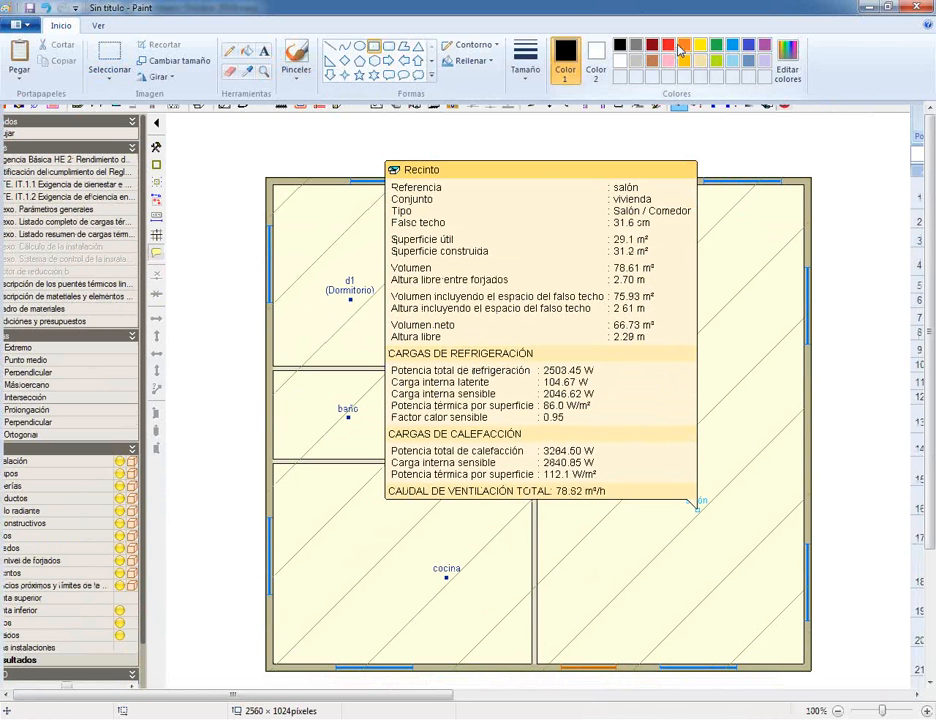
left_click(680, 50)
left_click_drag(388, 362, 598, 373)
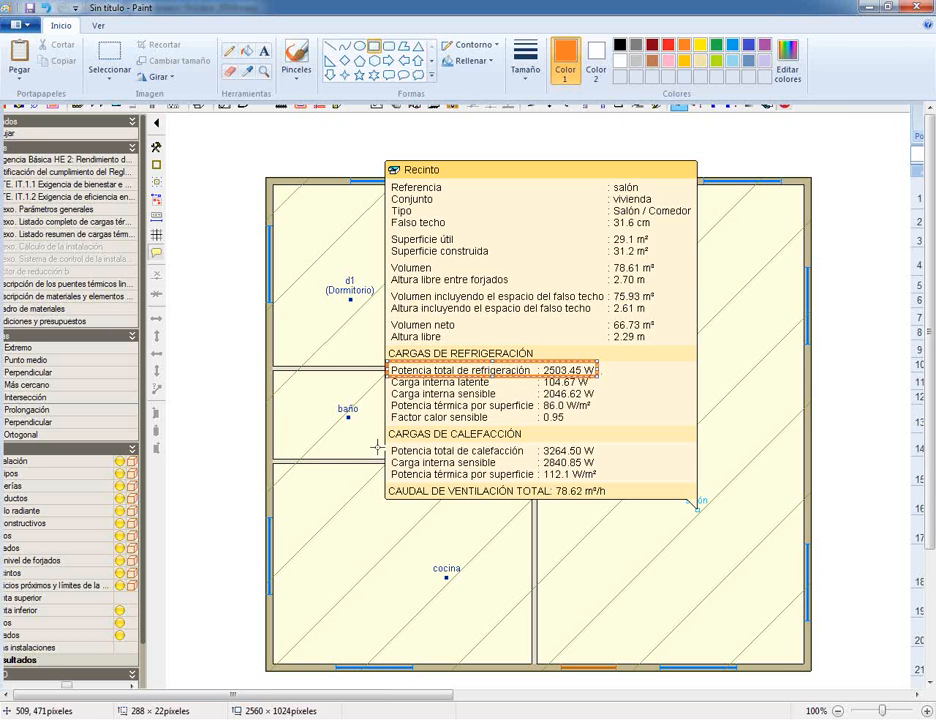
left_click_drag(387, 443, 604, 457)
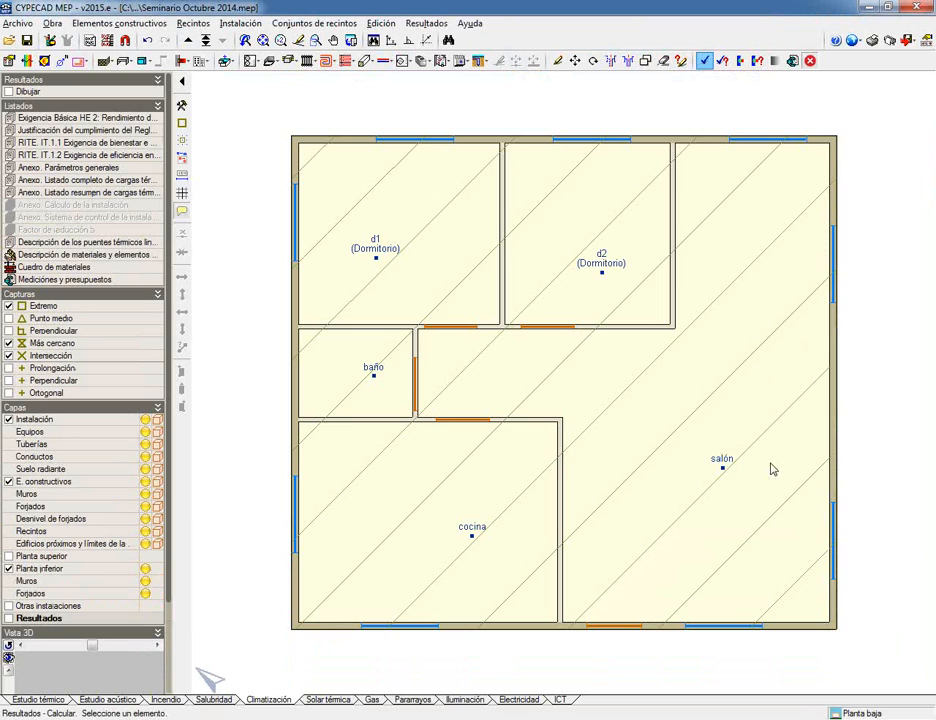
Back in CYPECAD MEP, set the energy unit to unidad térmica británica, Btu, and check the salón's loads
left_click(725, 473)
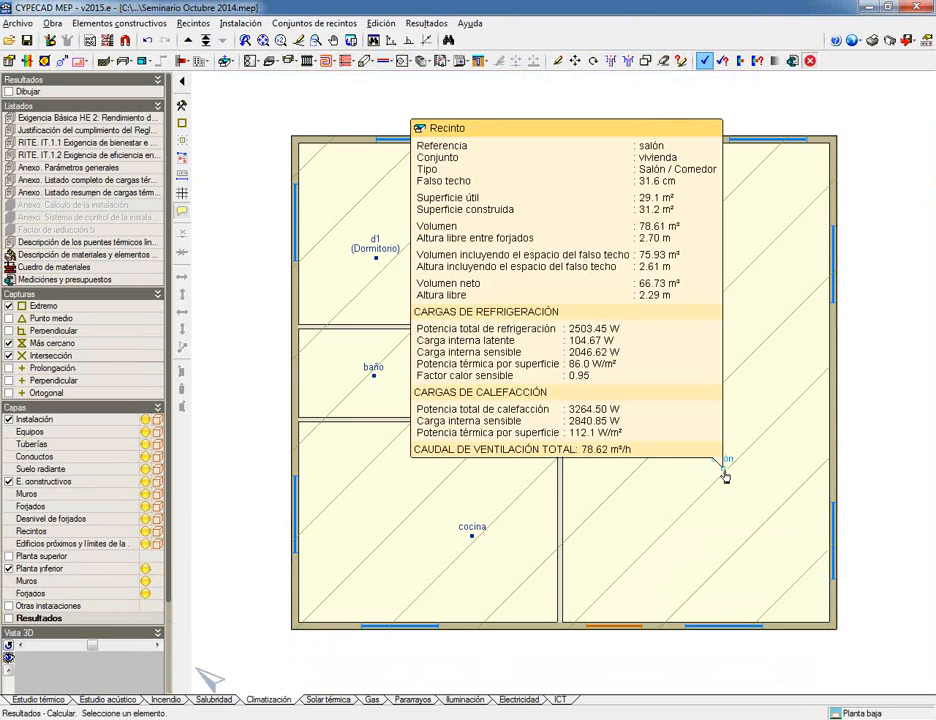
left_click(853, 40)
left_click(805, 54)
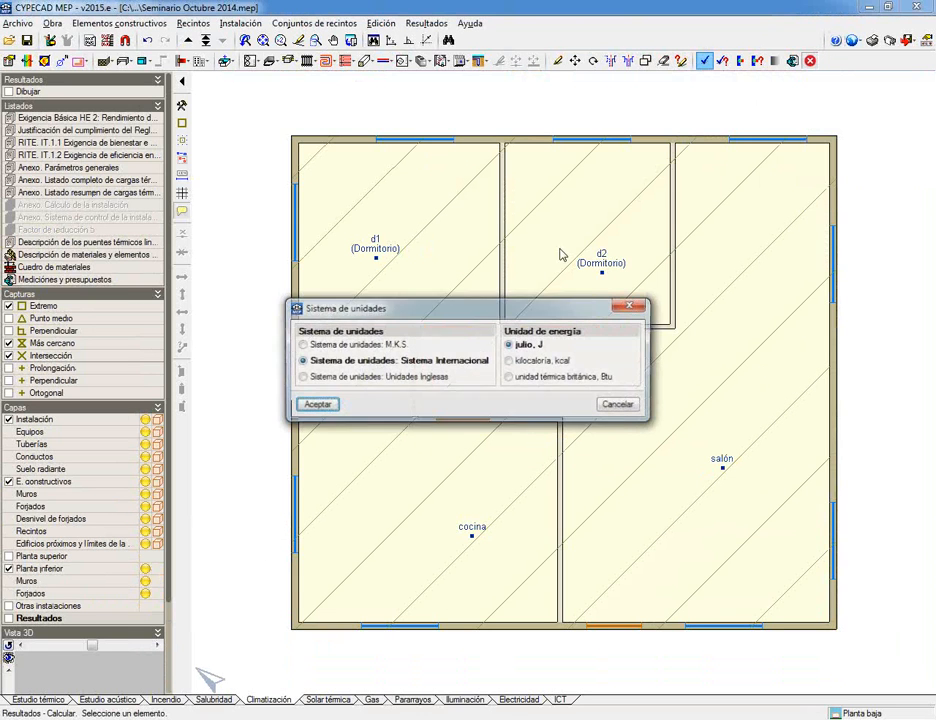
left_click(547, 376)
left_click(316, 405)
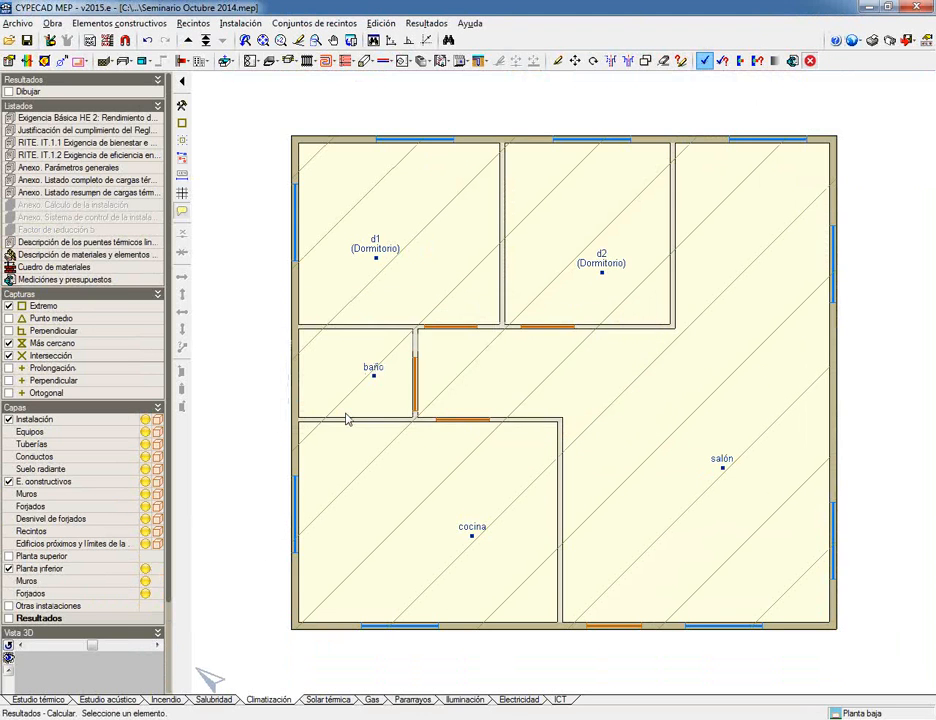
left_click(721, 470)
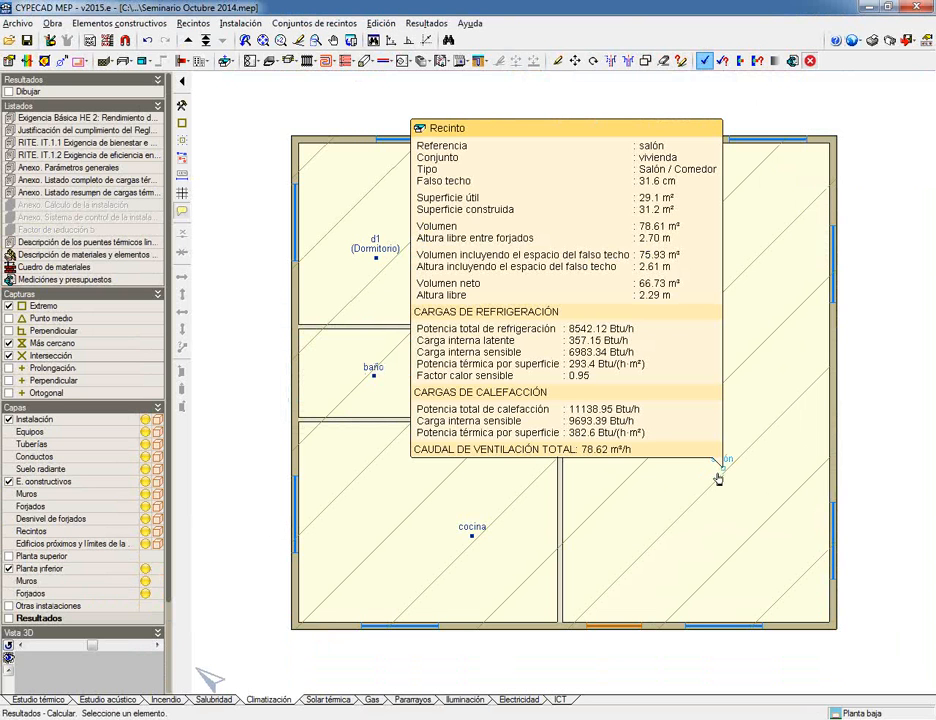
Set the energy unit to kilocaloría, kcal, and check the salón's loads in that unit
left_click(853, 40)
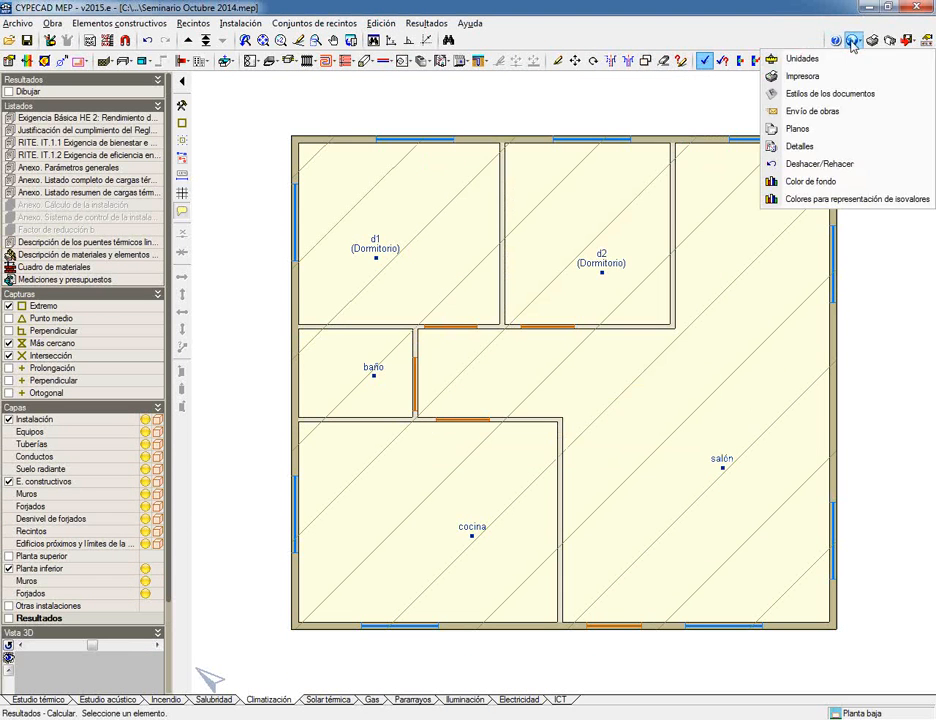
left_click(805, 54)
left_click(510, 360)
left_click(316, 405)
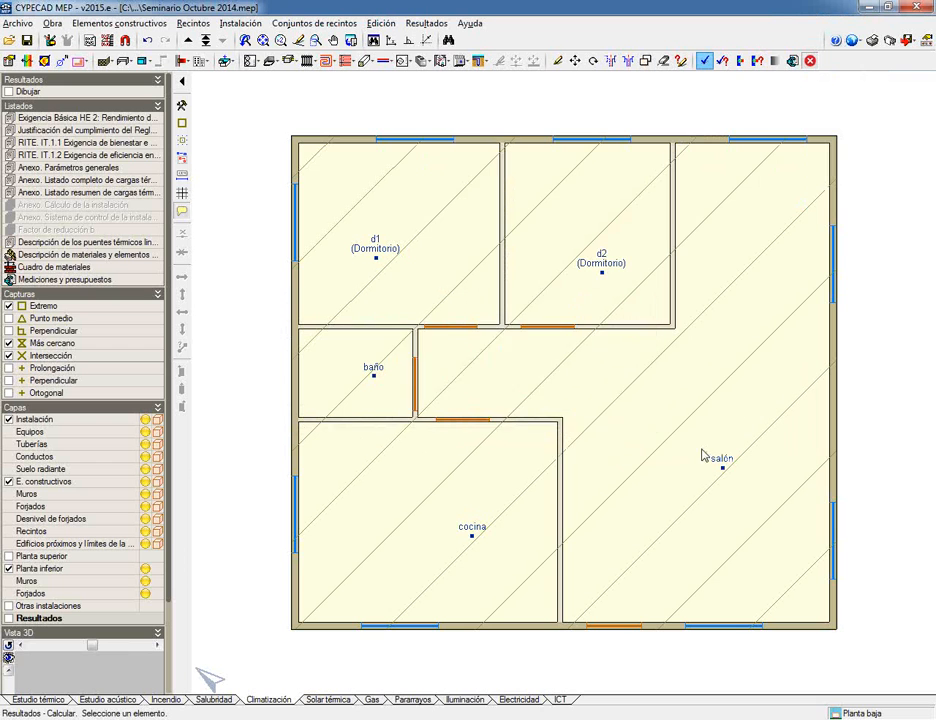
left_click(722, 469)
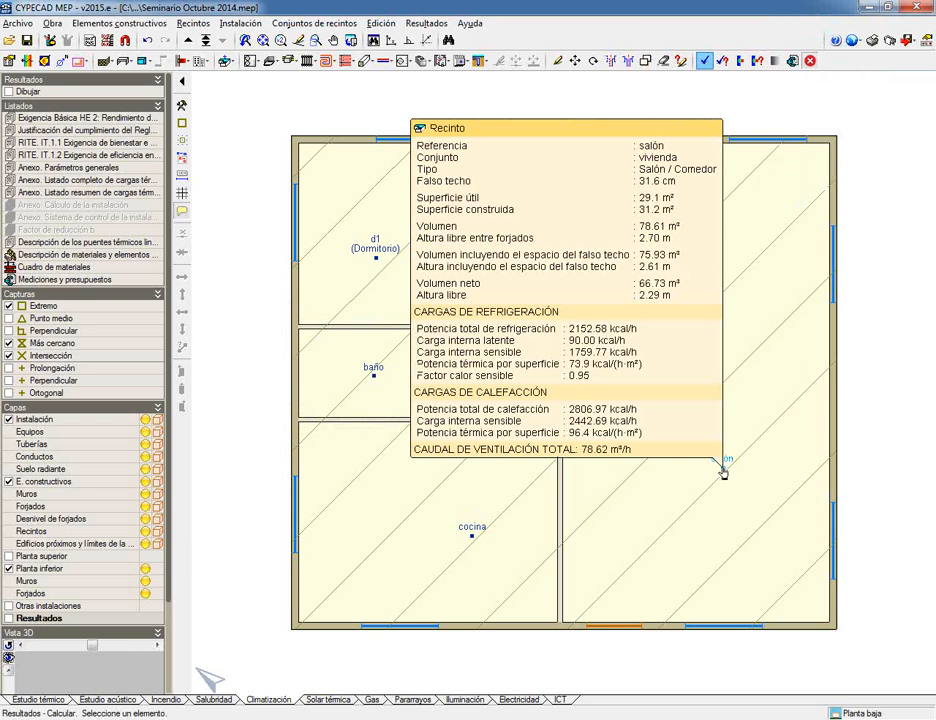
Open the salón's detailed results and examine the materials description for the floor slab, façades, openings and roof
left_click(722, 469)
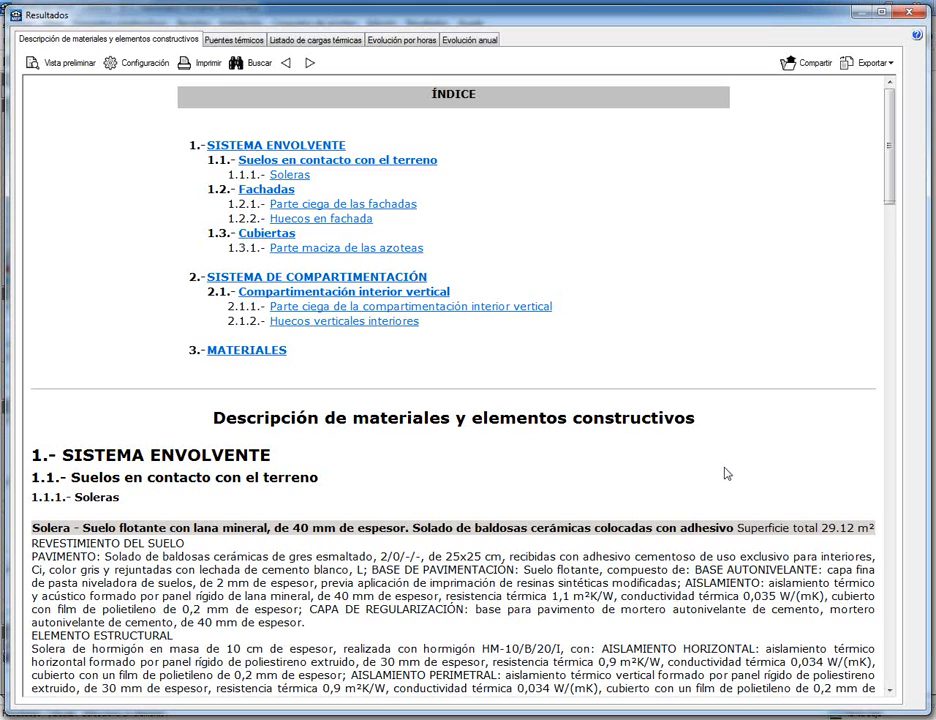
scroll(737, 245, "down", 5)
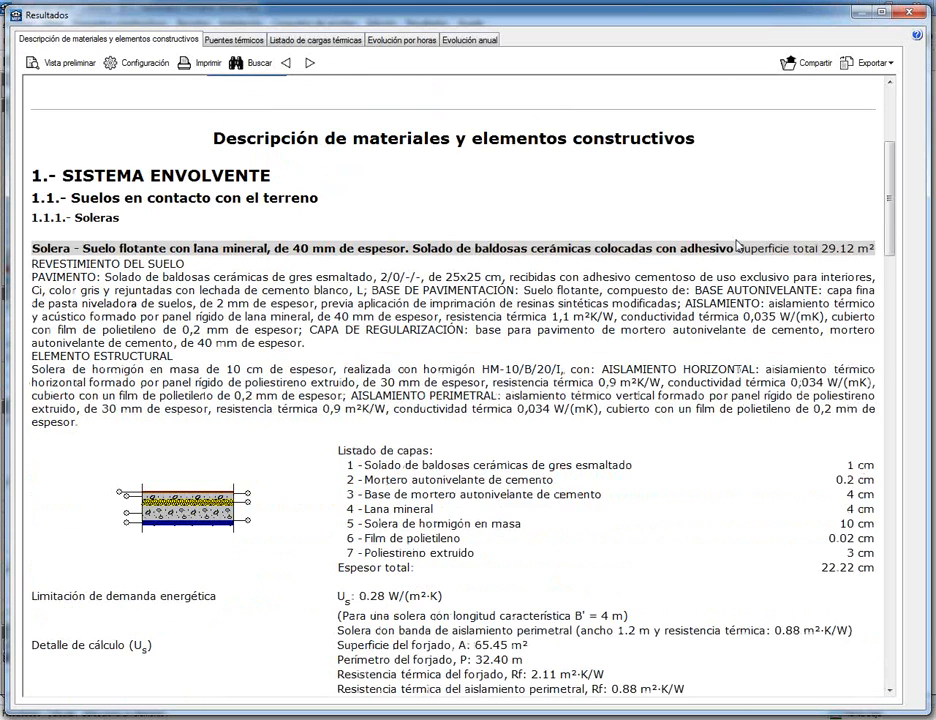
scroll(540, 320, "down", 5)
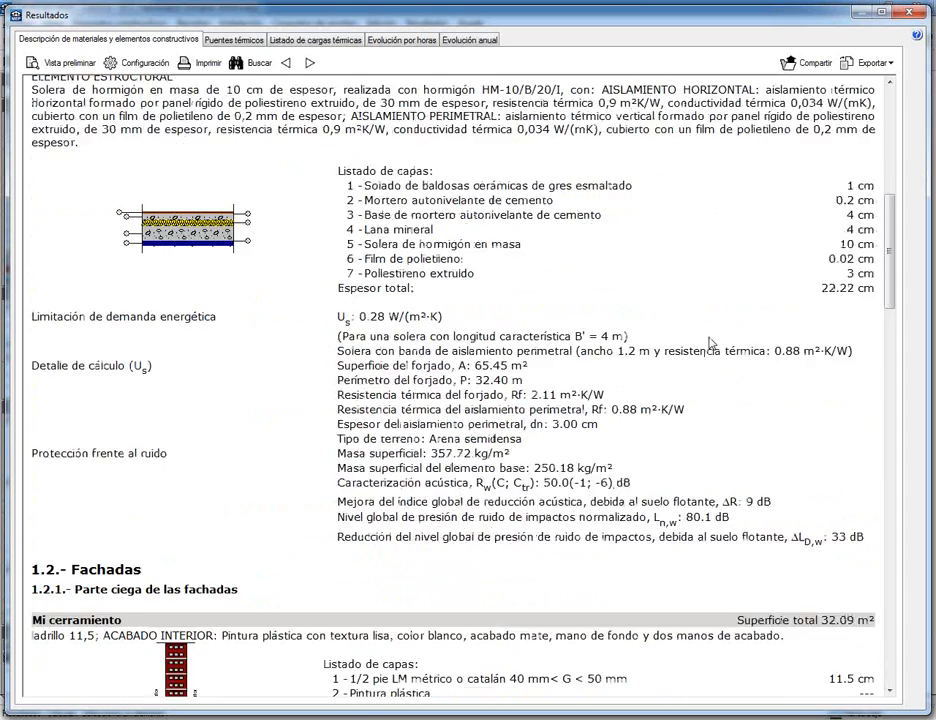
scroll(711, 342, "down", 3)
scroll(711, 342, "down", 5)
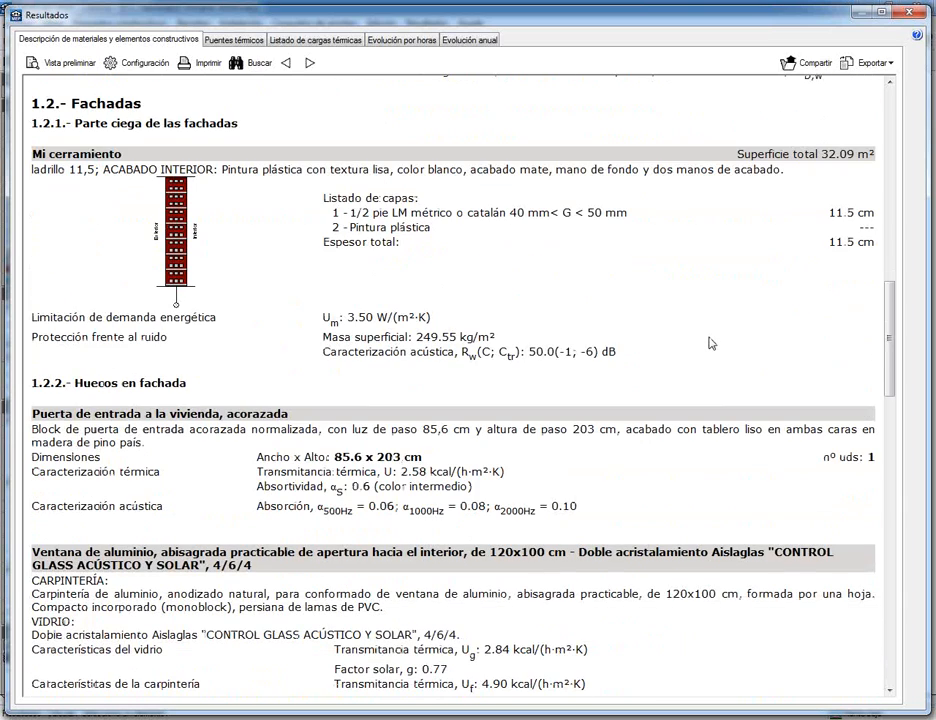
scroll(711, 342, "down", 8)
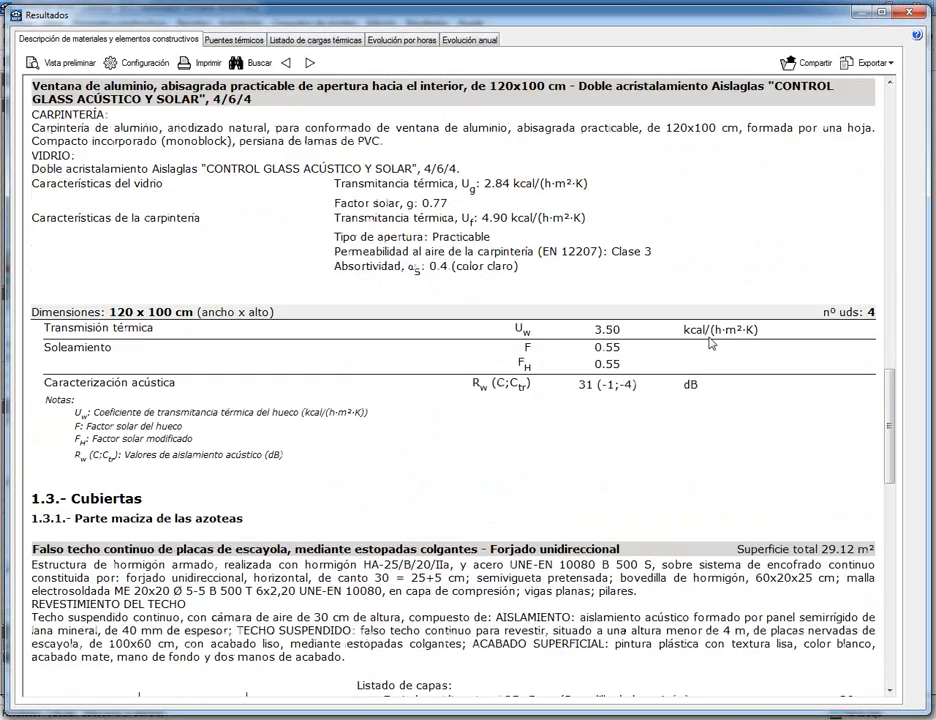
scroll(711, 342, "down", 6)
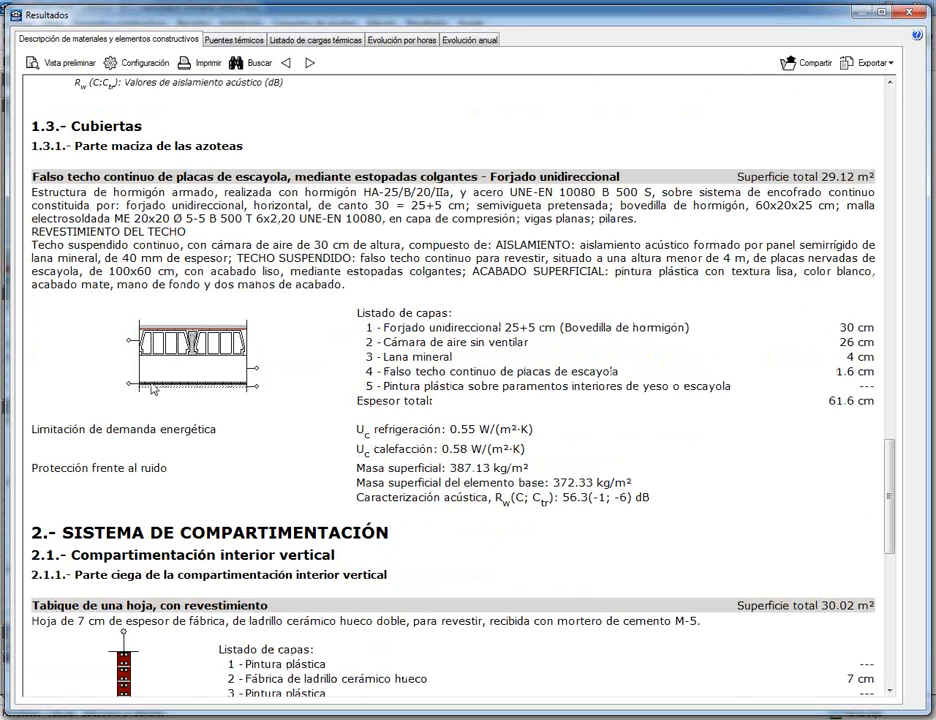
Examine the rest of the salón's materials description, covering the interior partition, interior doors and layer materials table
scroll(229, 388, "down", 10)
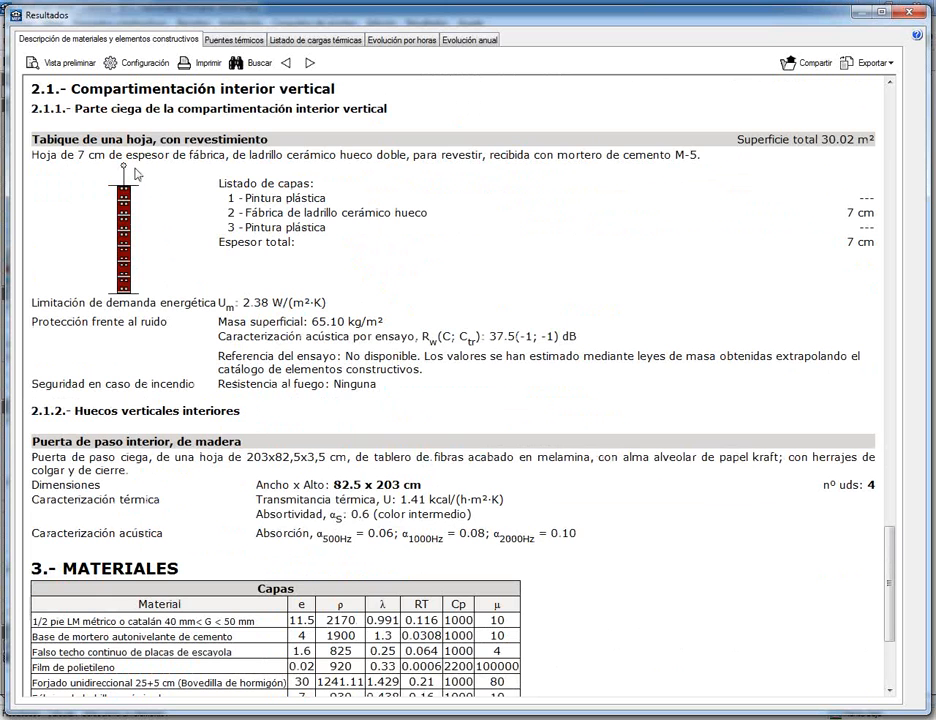
scroll(187, 364, "down", 2)
scroll(187, 364, "down", 3)
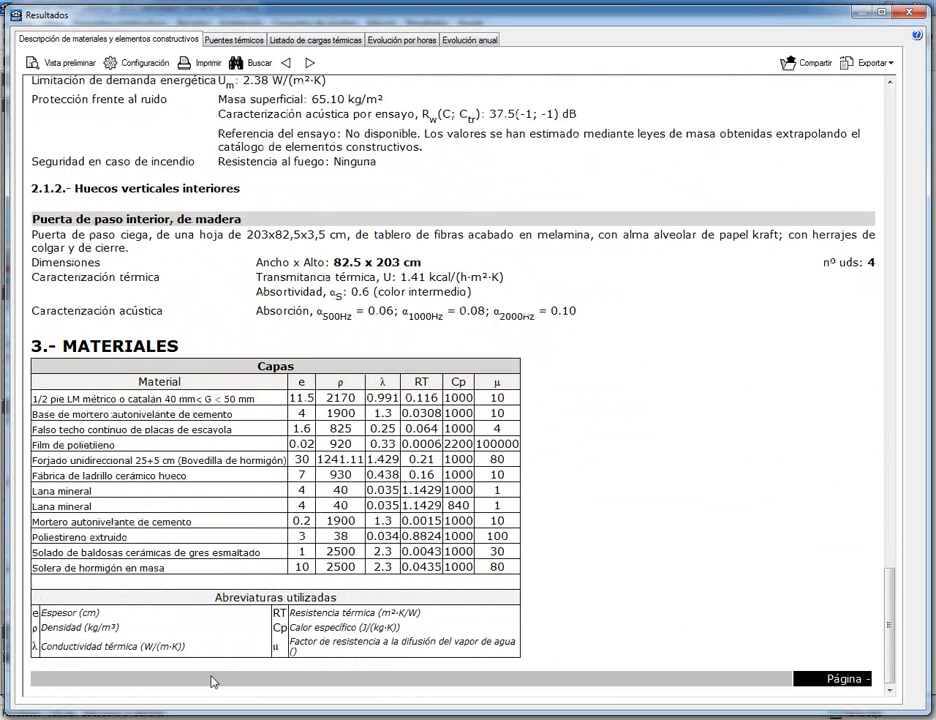
Open the salón's Listado de cargas térmicas full-screen and review the peak cooling date and the interior and exterior design conditions
left_click(304, 42)
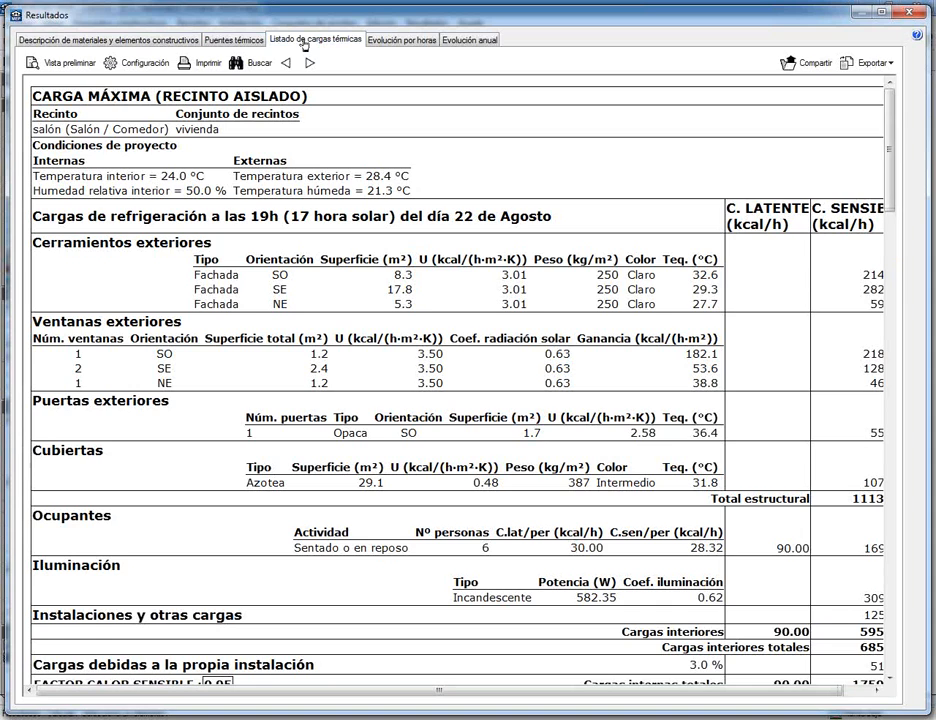
left_click(881, 12)
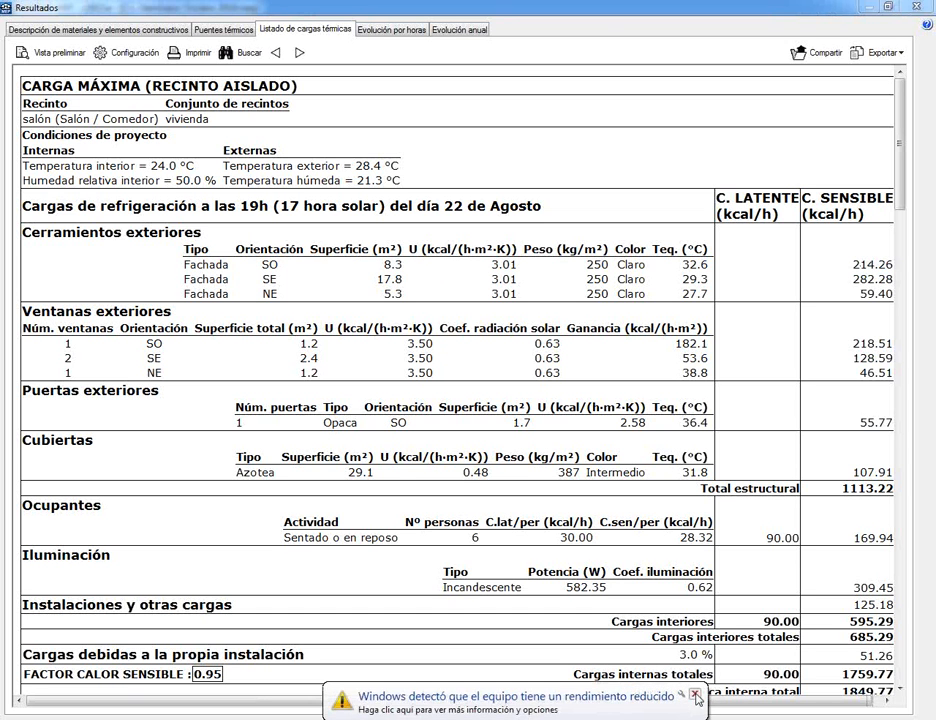
left_click(694, 692)
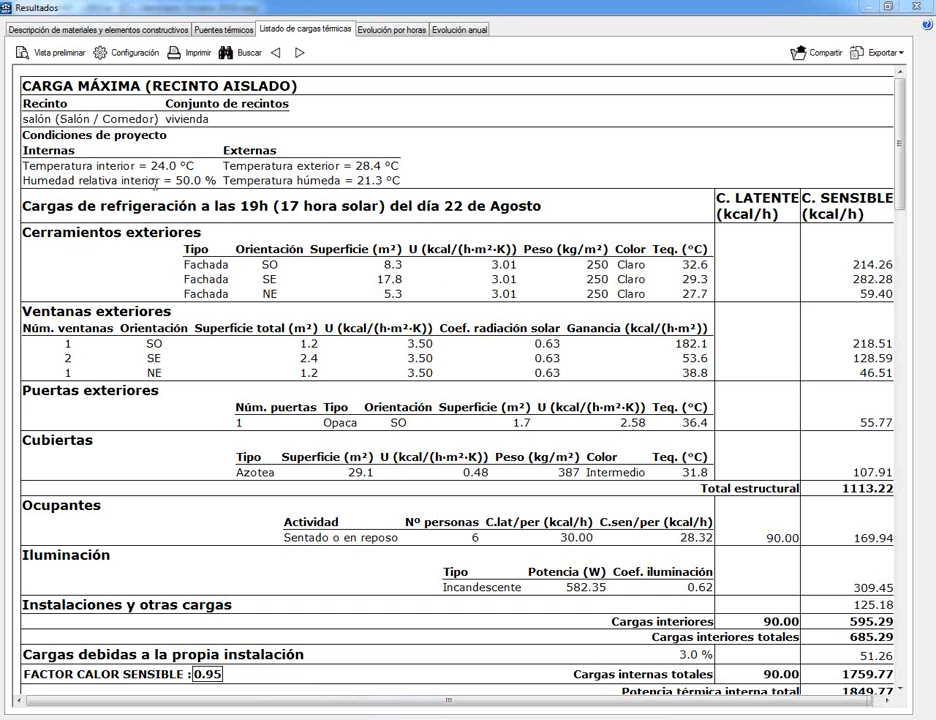
left_click_drag(216, 206, 238, 217)
left_click(541, 207)
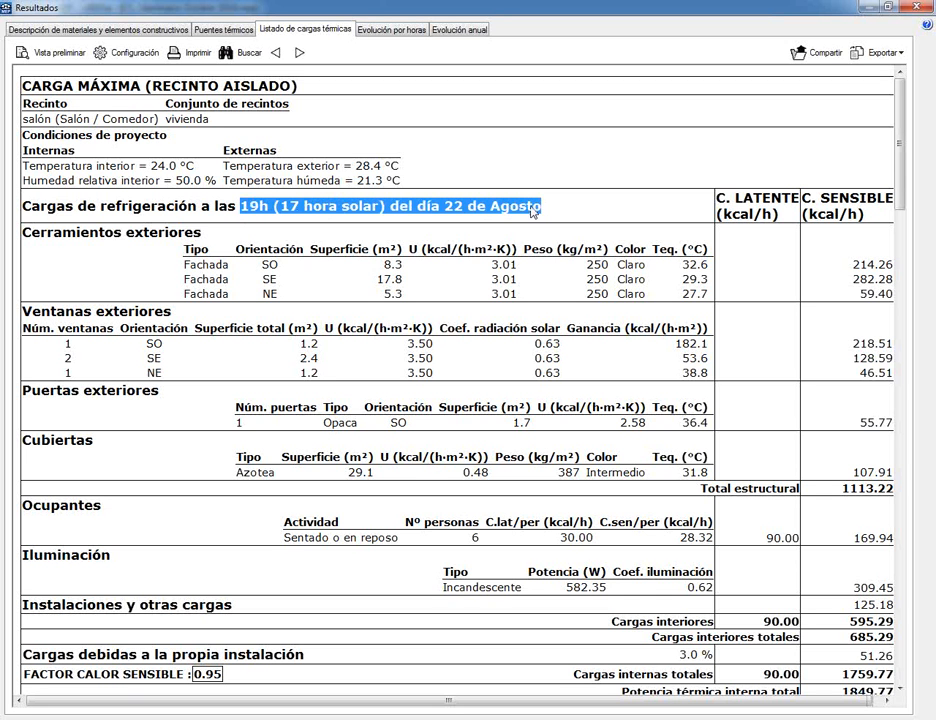
left_click_drag(352, 165, 443, 172)
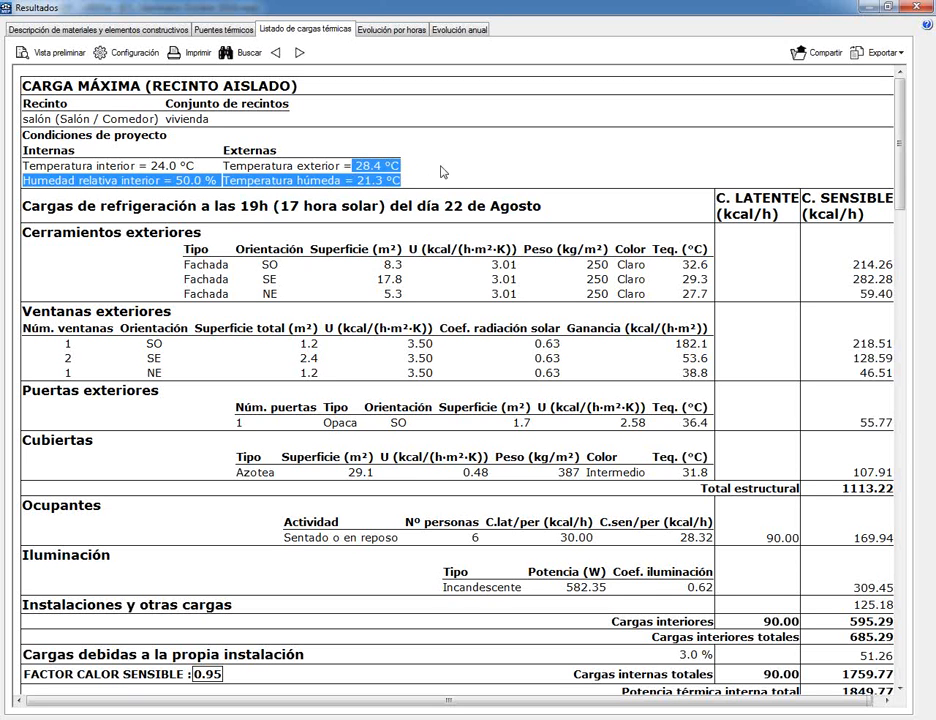
left_click(135, 180)
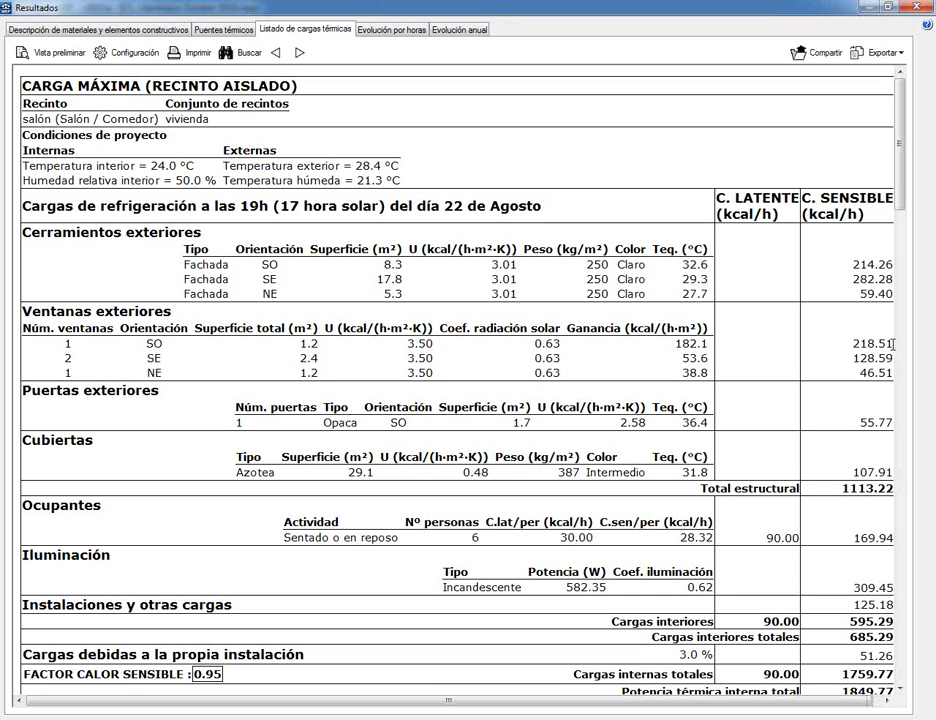
Review the salón's window, exterior door, lighting and ventilation cooling loads in the maximum load listing
left_click_drag(850, 343, 884, 349)
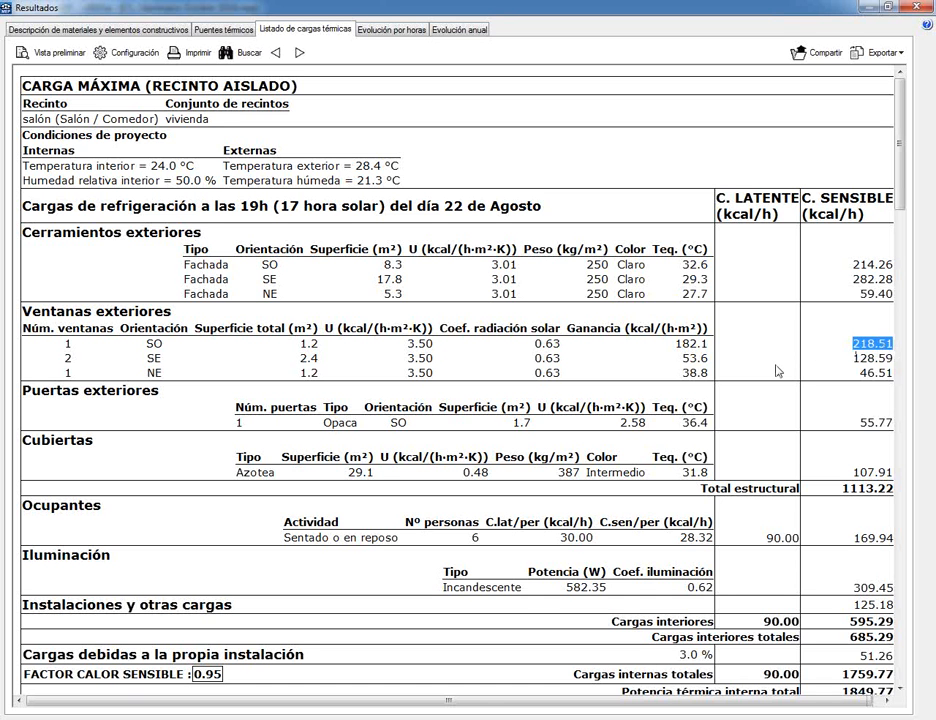
left_click(870, 421)
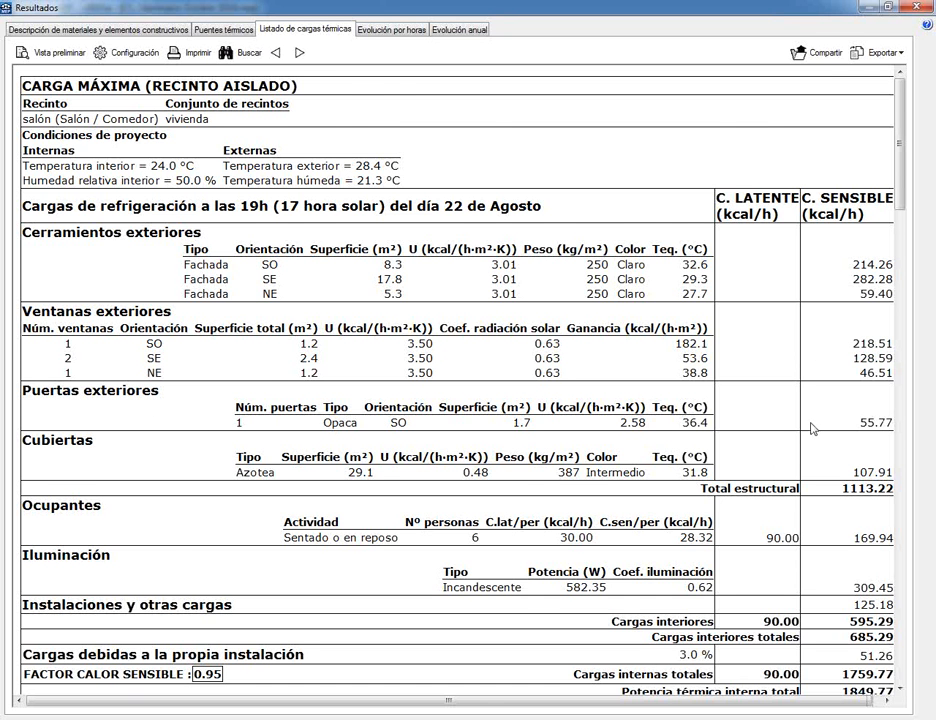
scroll(812, 428, "down", 2)
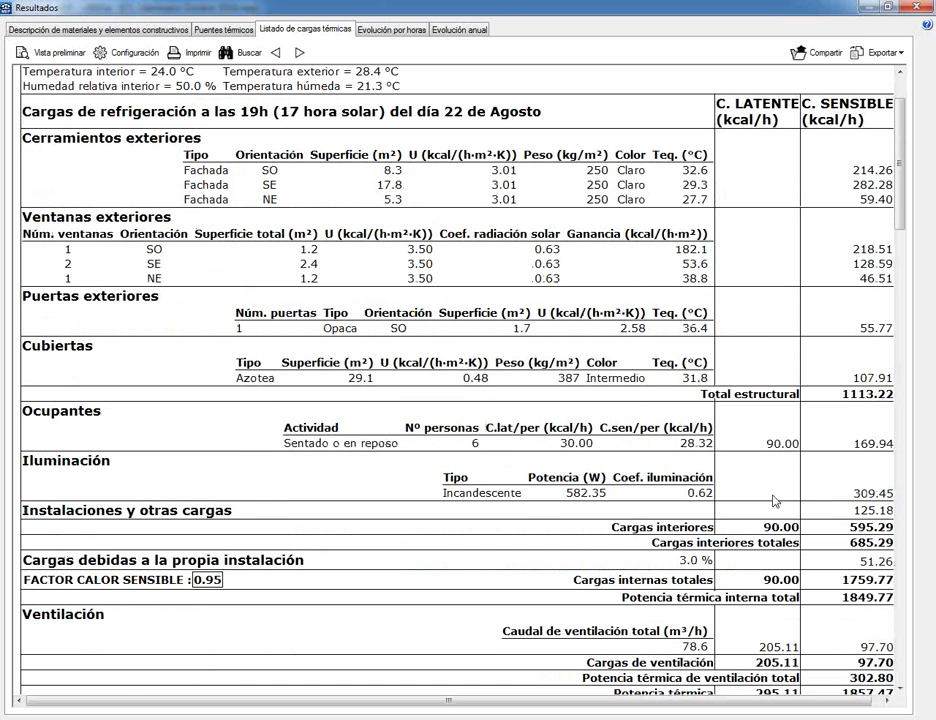
left_click_drag(851, 495, 895, 493)
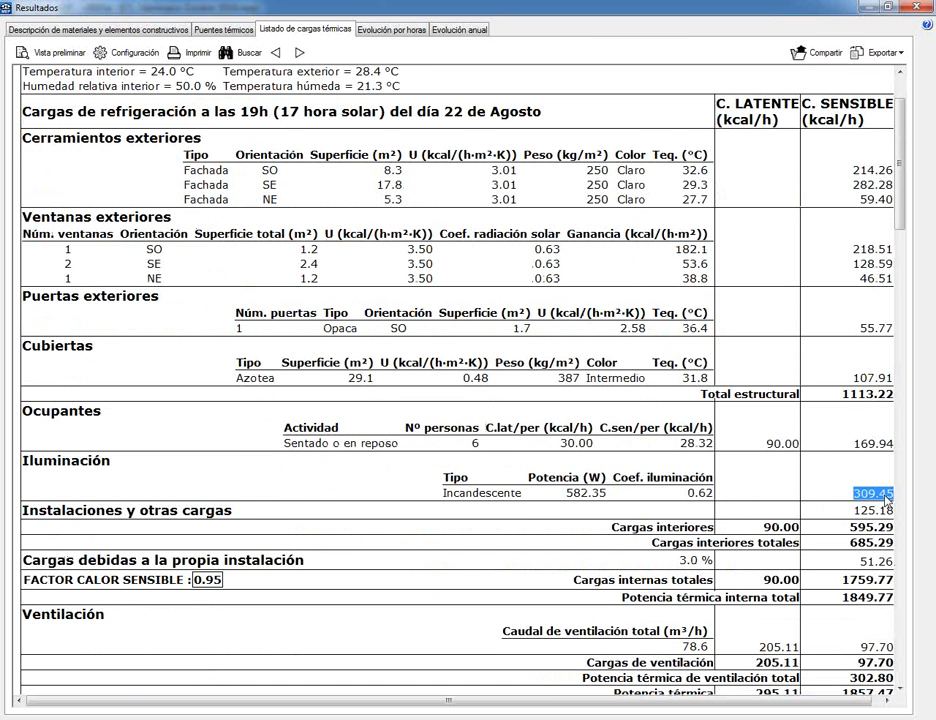
scroll(450, 440, "down", 2)
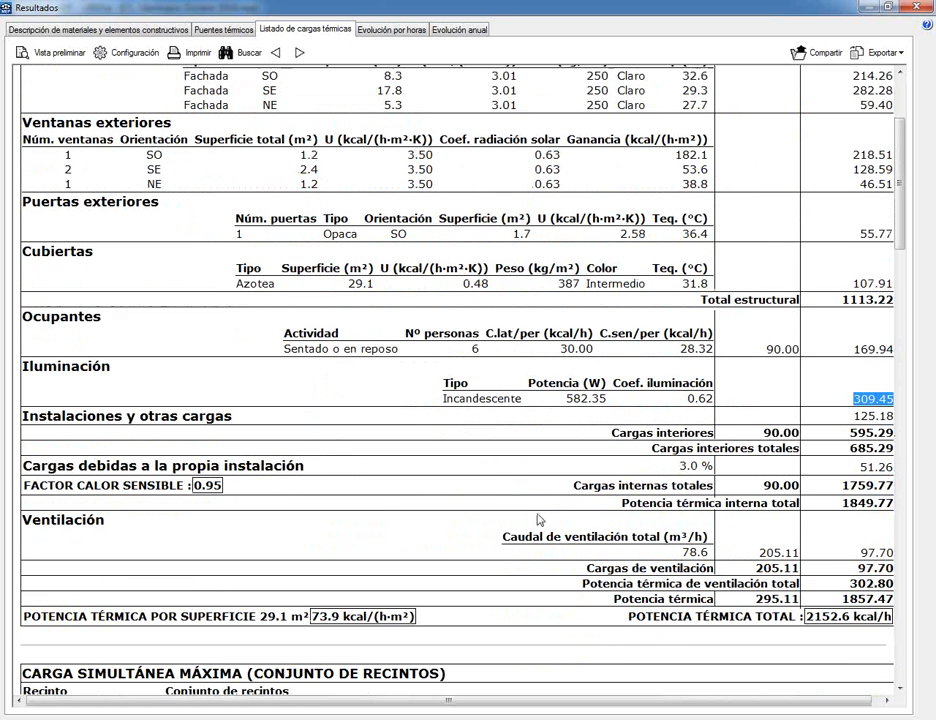
left_click_drag(849, 584, 889, 587)
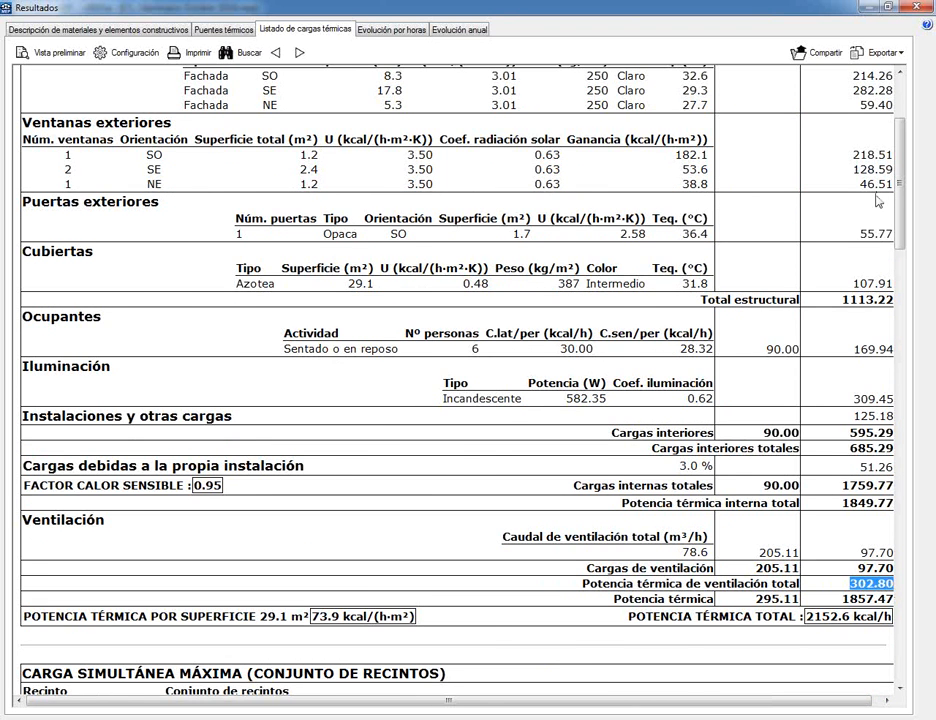
Compare the roof's cooling load with those of the southwest façade and southwest window
scroll(876, 195, "up", 2)
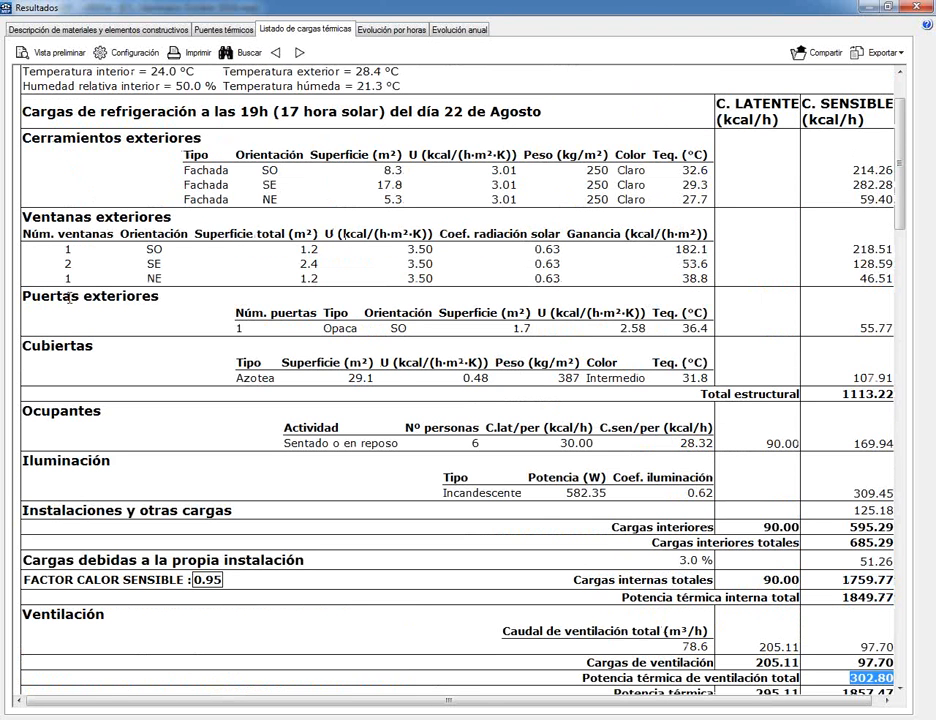
left_click(855, 377)
double_click(855, 377)
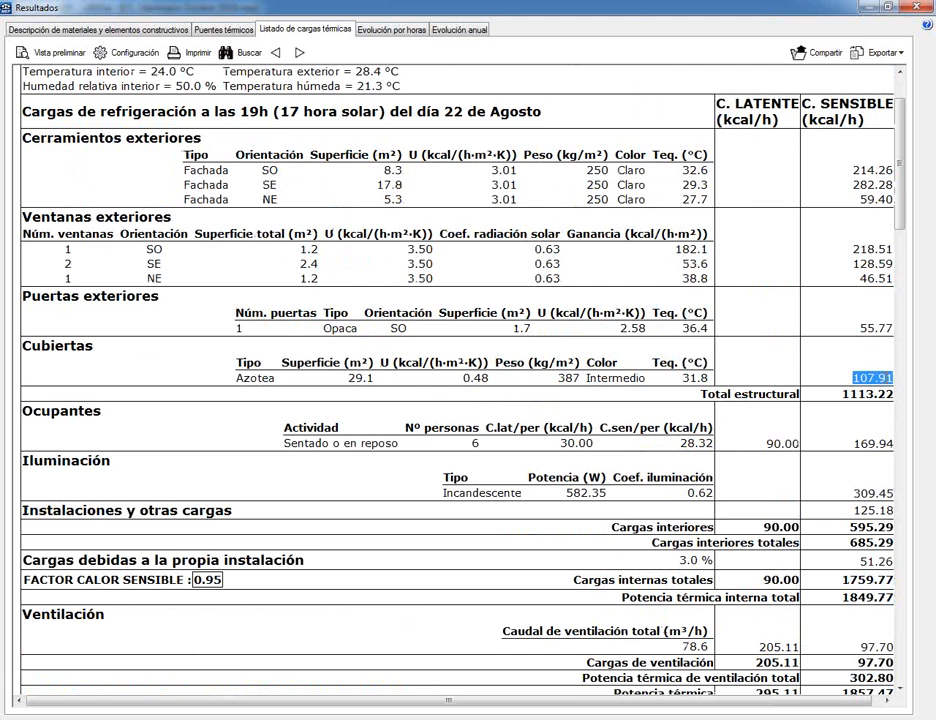
scroll(857, 391, "down", 2)
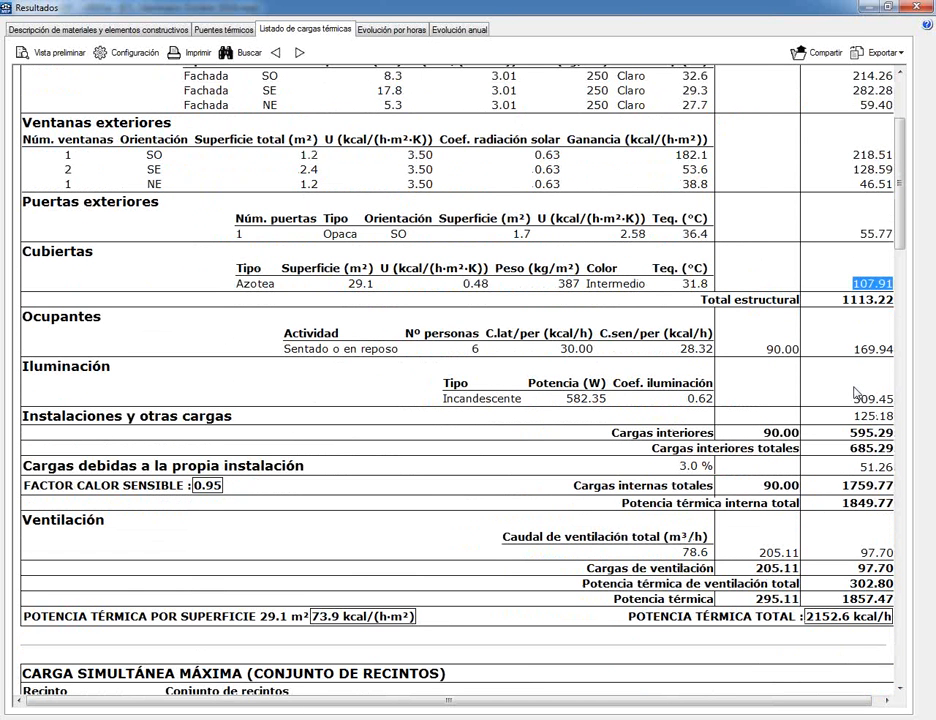
scroll(855, 393, "up", 4)
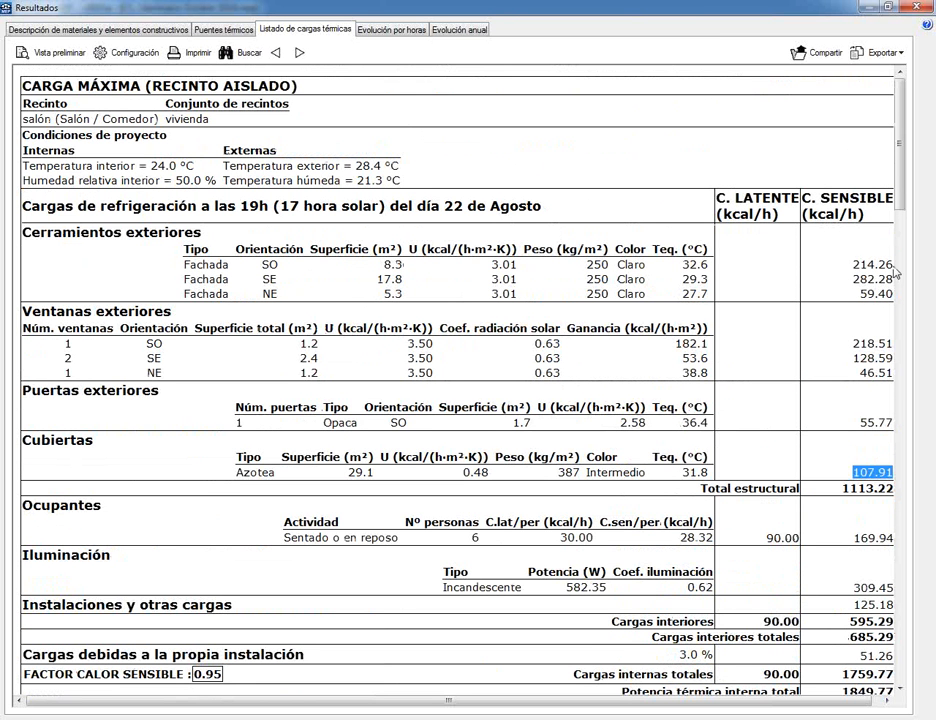
double_click(871, 264)
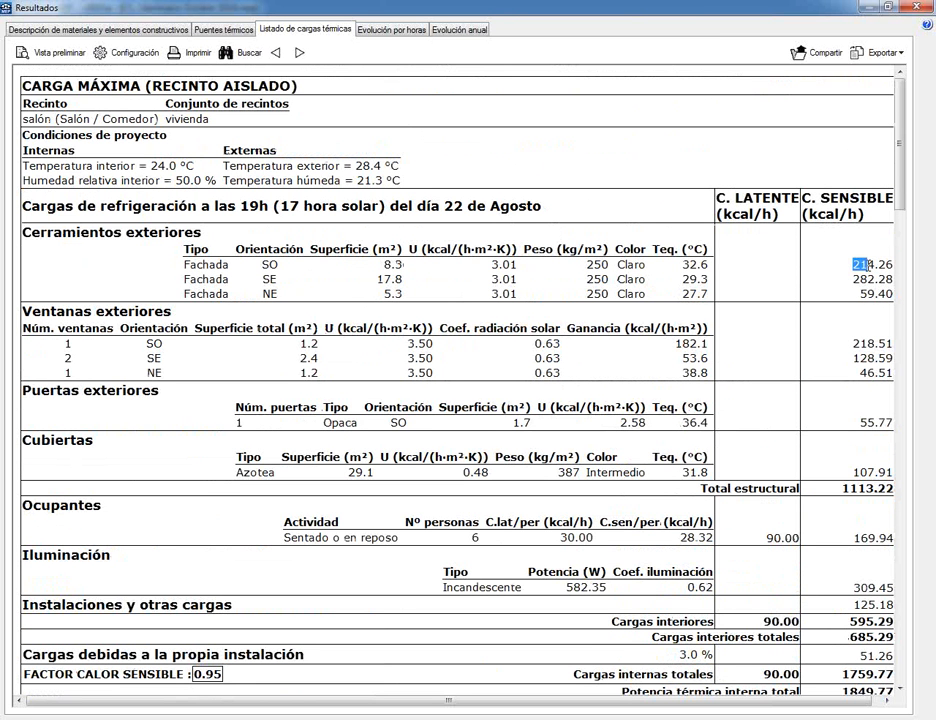
double_click(871, 343)
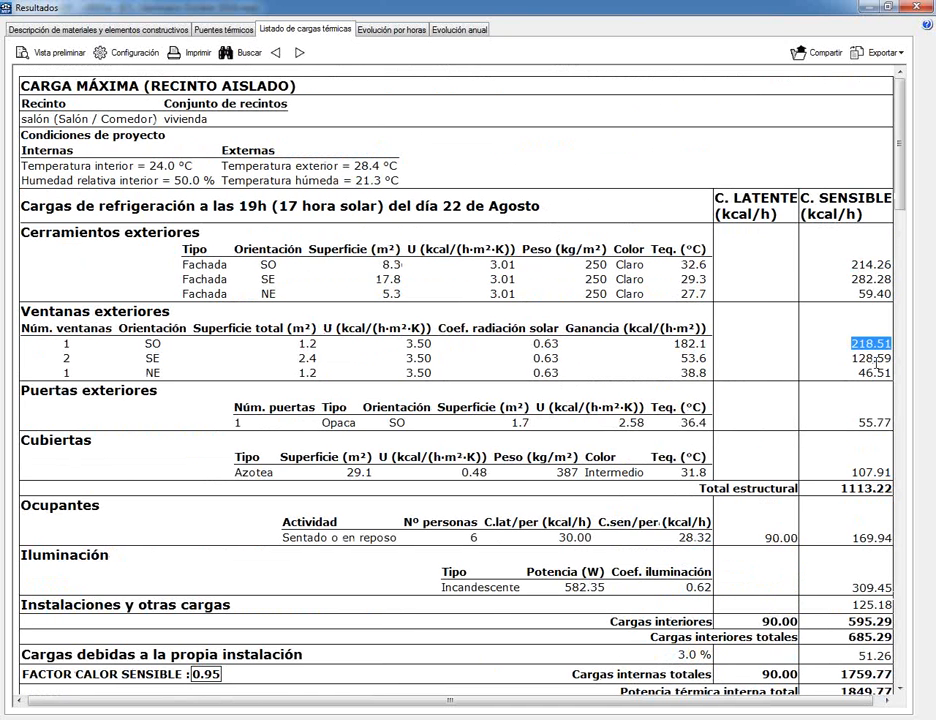
Check the salón's total cooling power in the maximum load listing and close the results
scroll(876, 362, "down", 8)
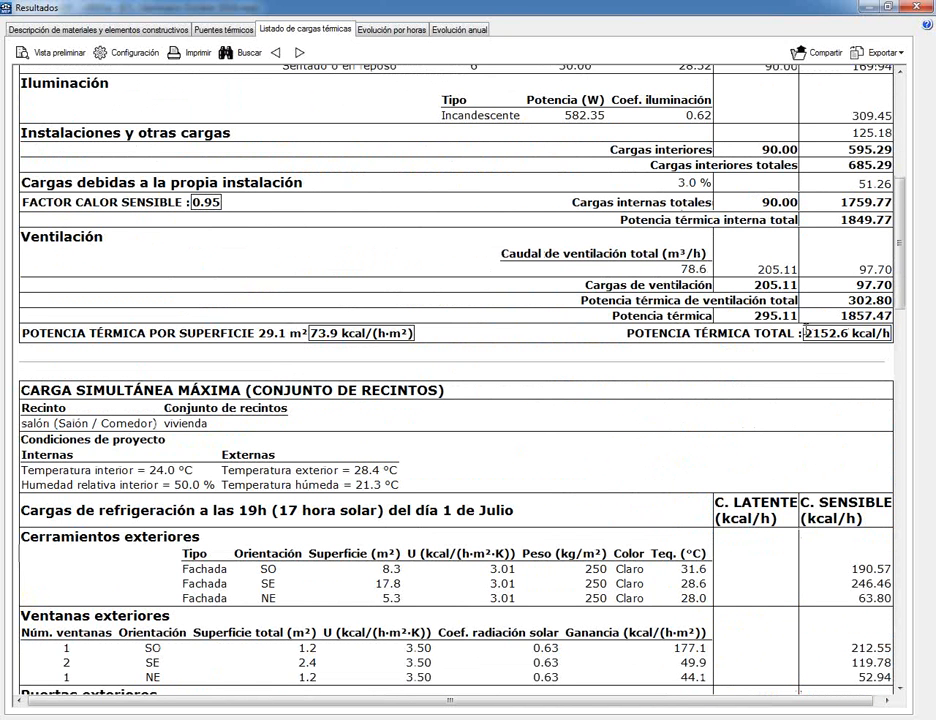
left_click_drag(805, 333, 852, 336)
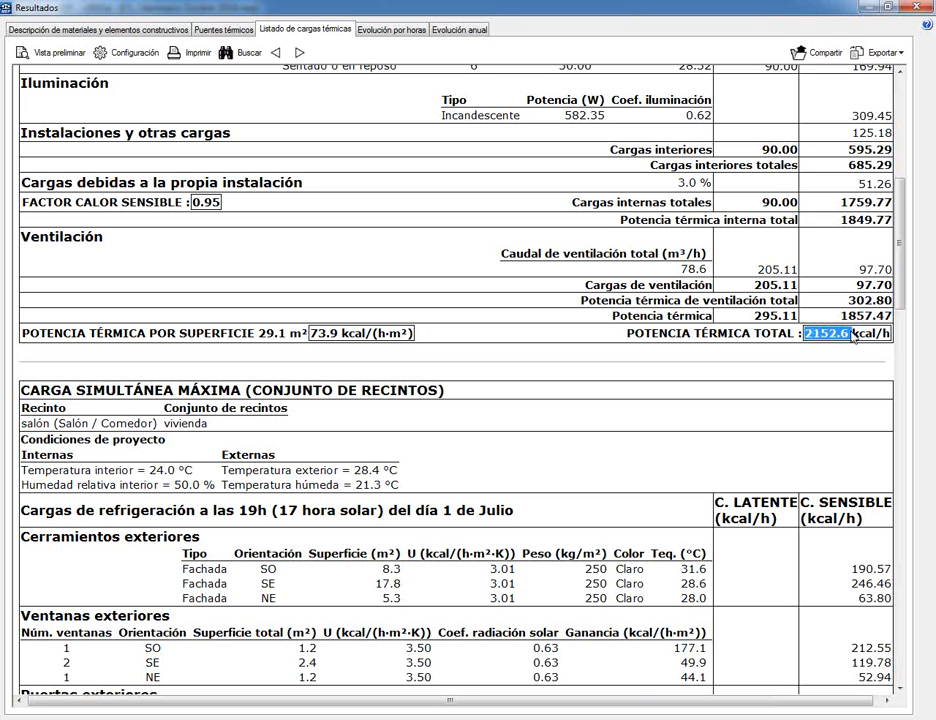
left_click(920, 6)
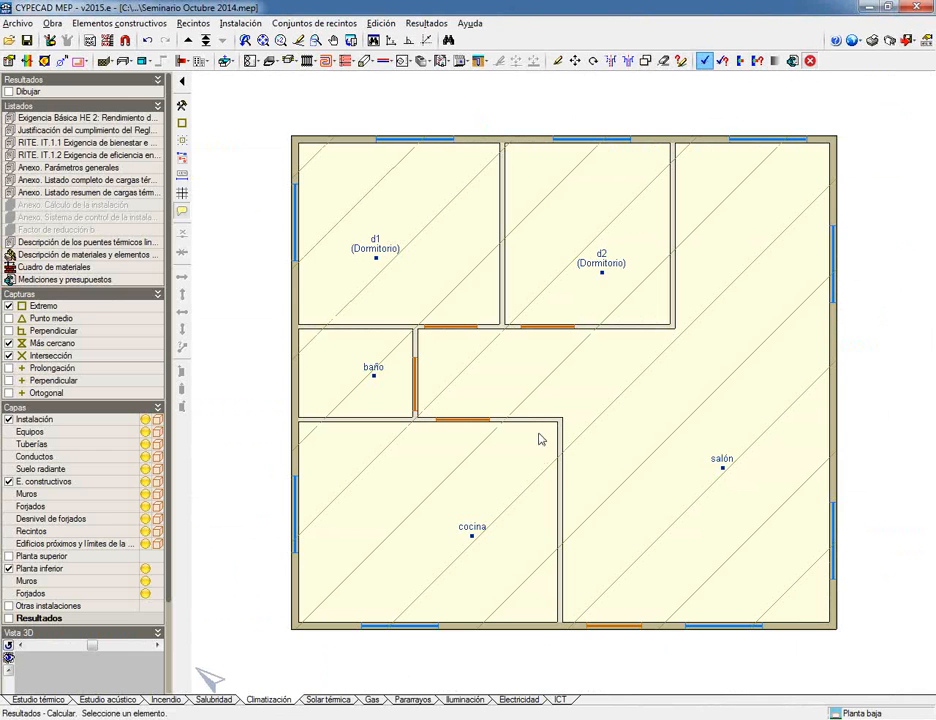
Change the exterior walls to façade Tipo 3, Fachada cara vista de dos hojas de fábrica, sin cámara de aire
left_click(557, 61)
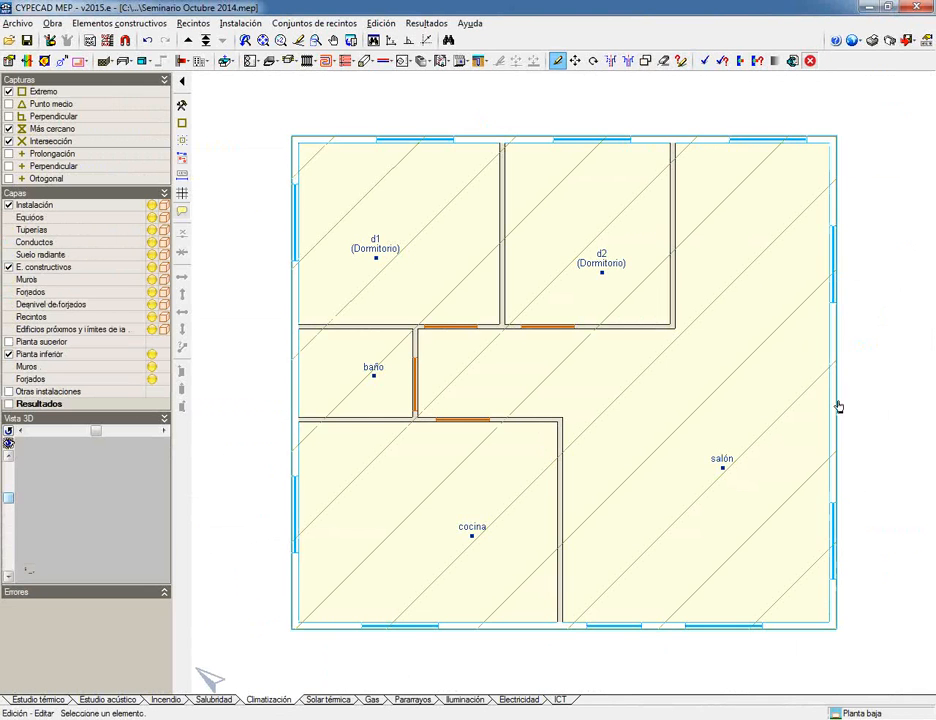
left_click(835, 407)
left_click(238, 207)
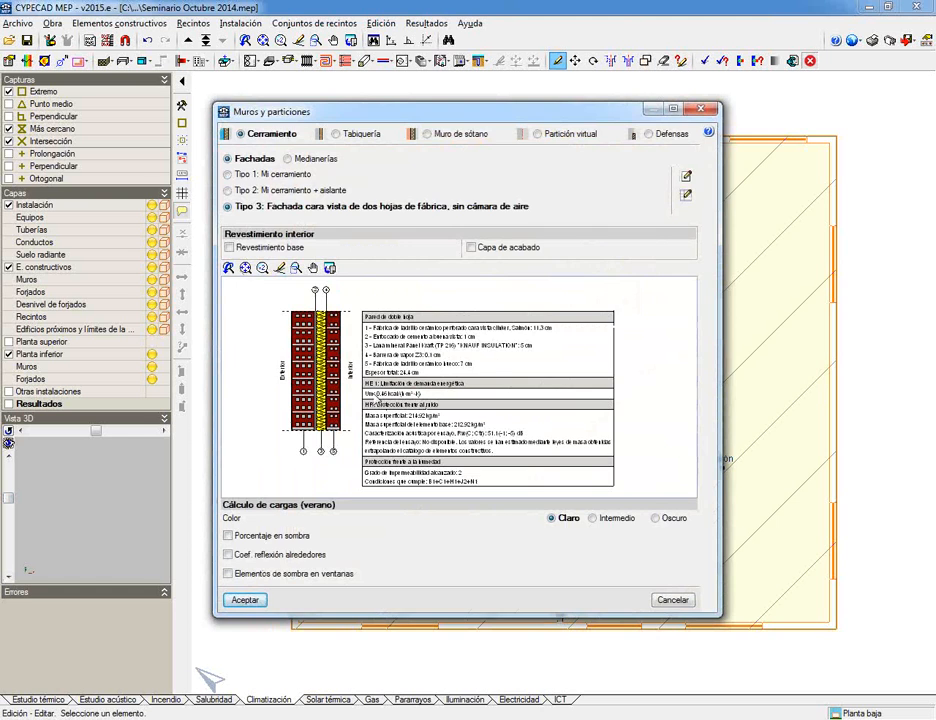
left_click(245, 600)
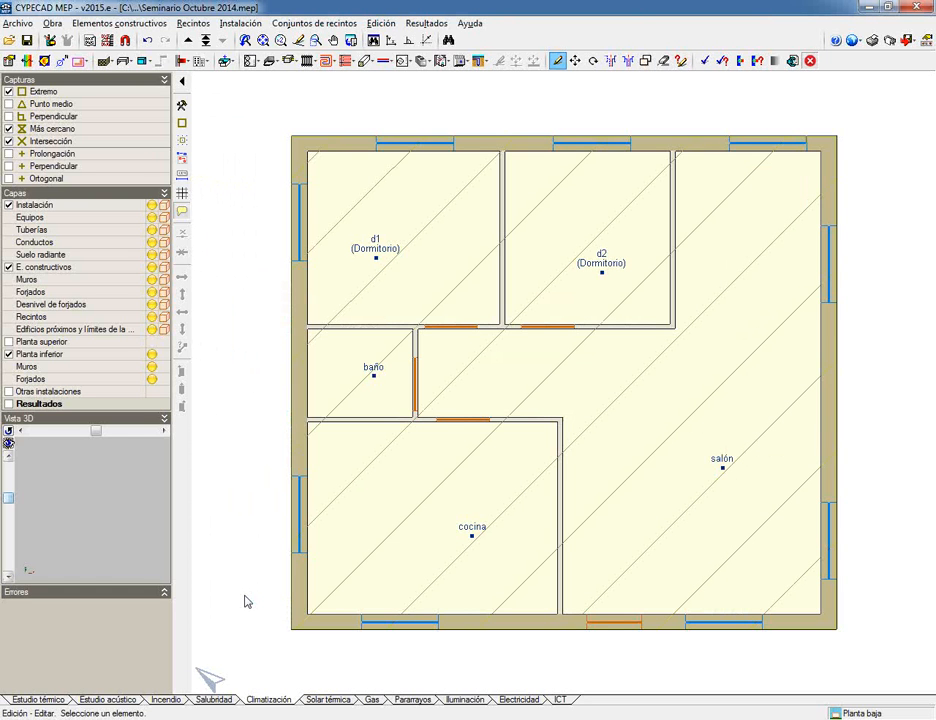
Add shading elements to the lower window on the salón's outer side wall: a 1.00 m overhang at 0.10 m, plus left and right side fins
left_click(828, 556)
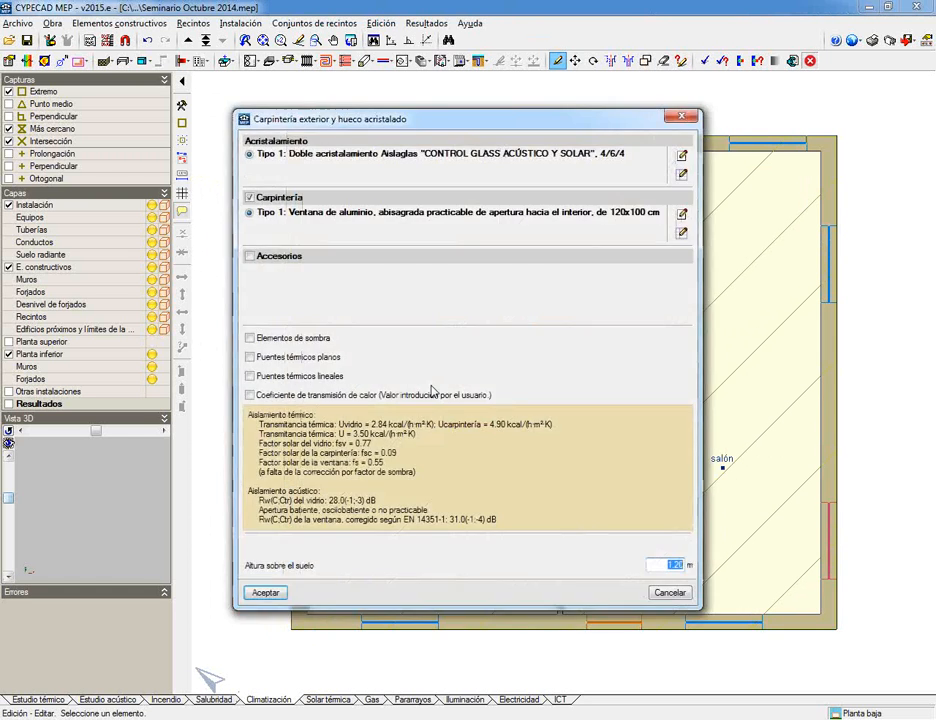
left_click(250, 338)
left_click(310, 292)
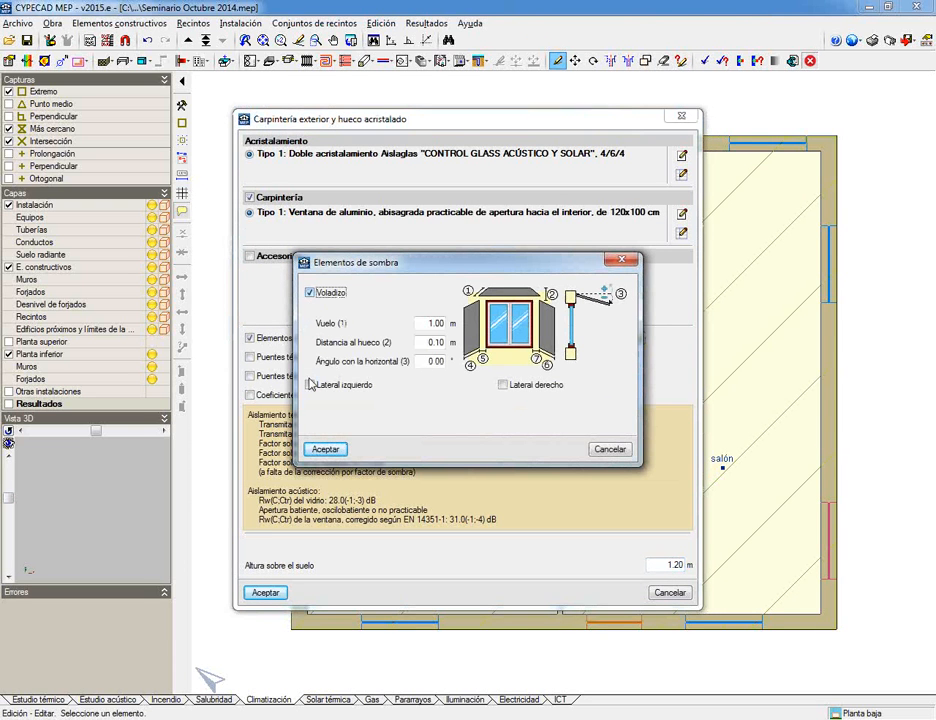
left_click(310, 384)
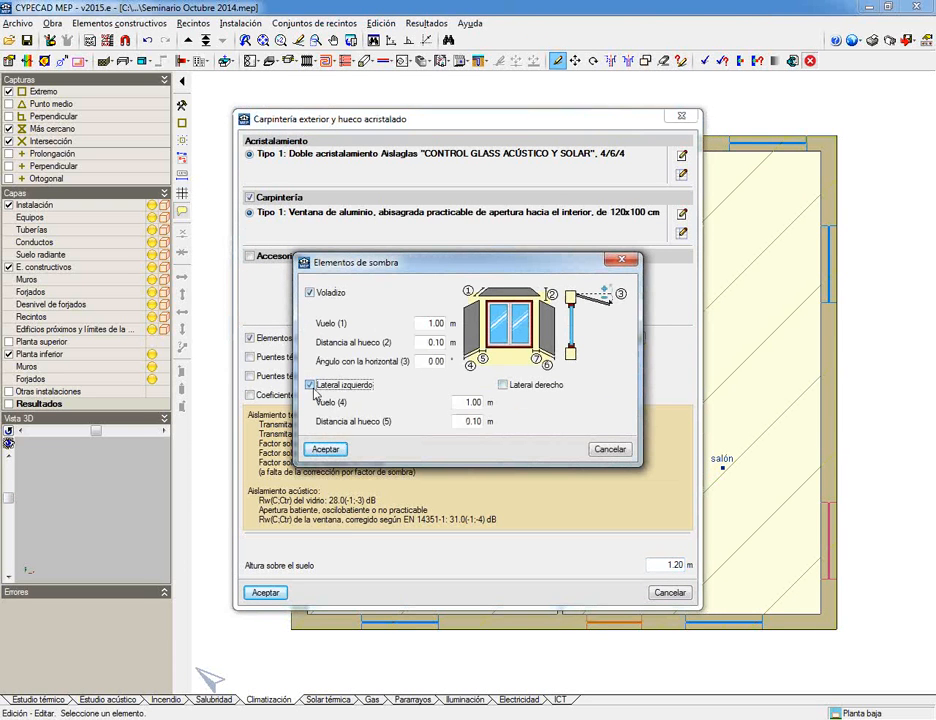
left_click(502, 384)
left_click(326, 449)
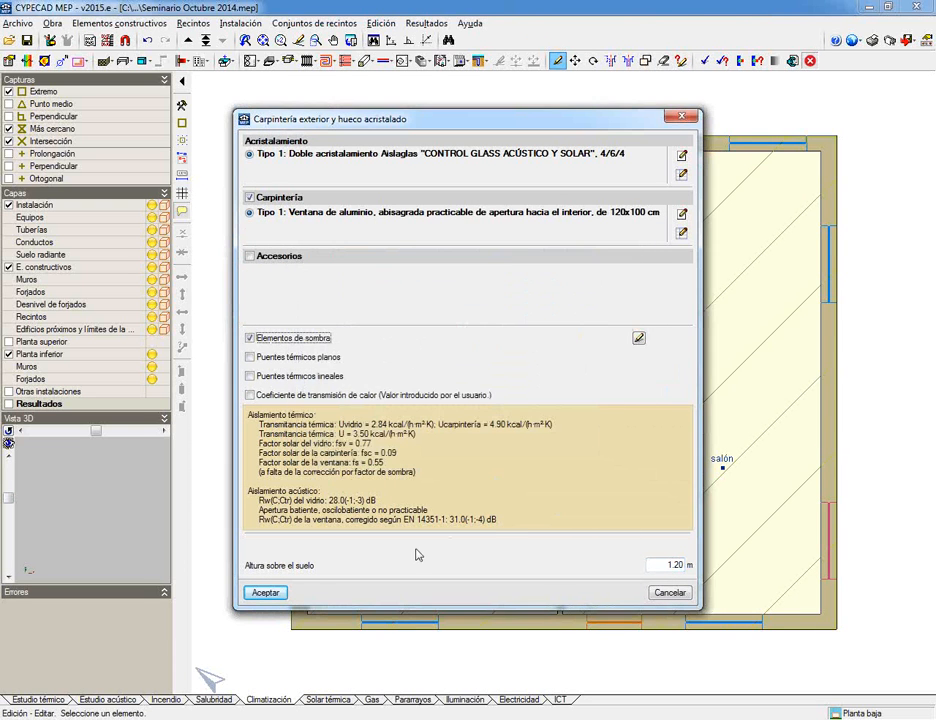
left_click(265, 593)
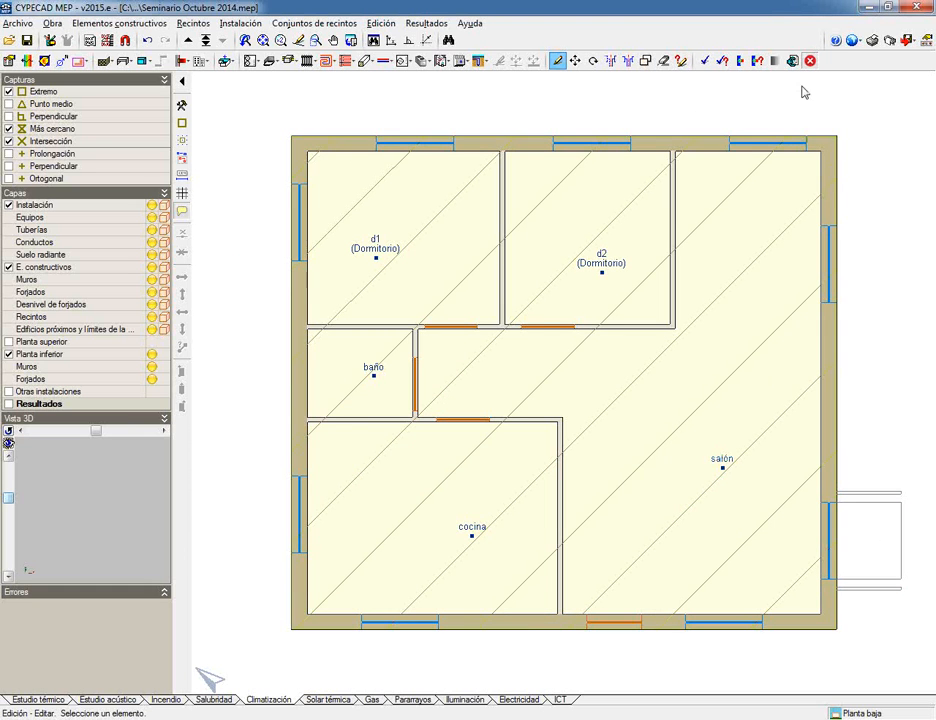
Recalculate the loads and open the salón's updated Listado de cargas térmicas
left_click(706, 61)
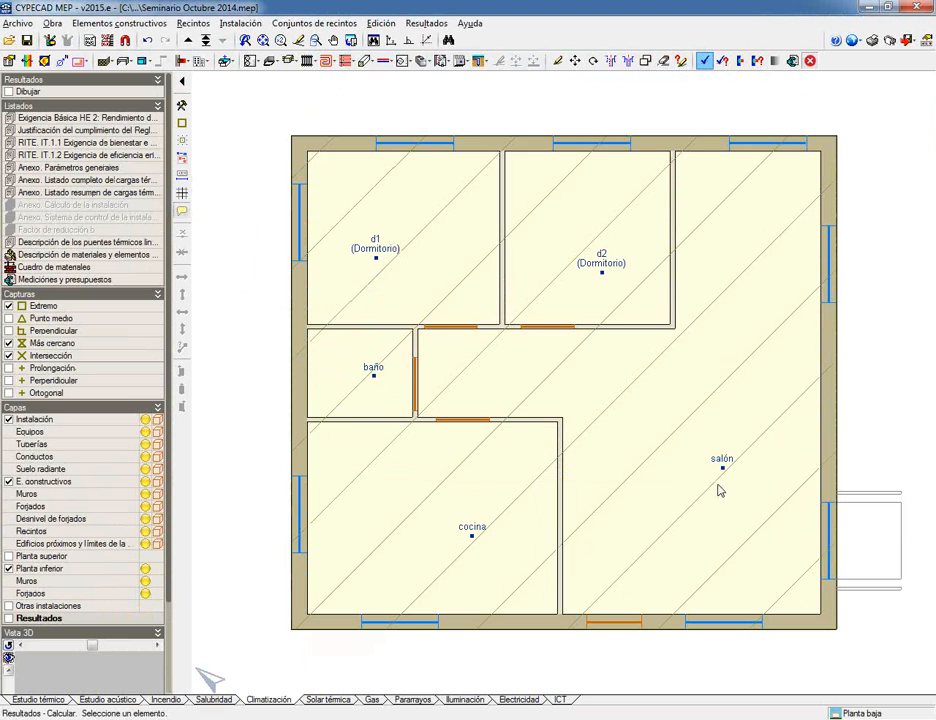
mouse_move(720, 478)
left_click(720, 472)
left_click(316, 30)
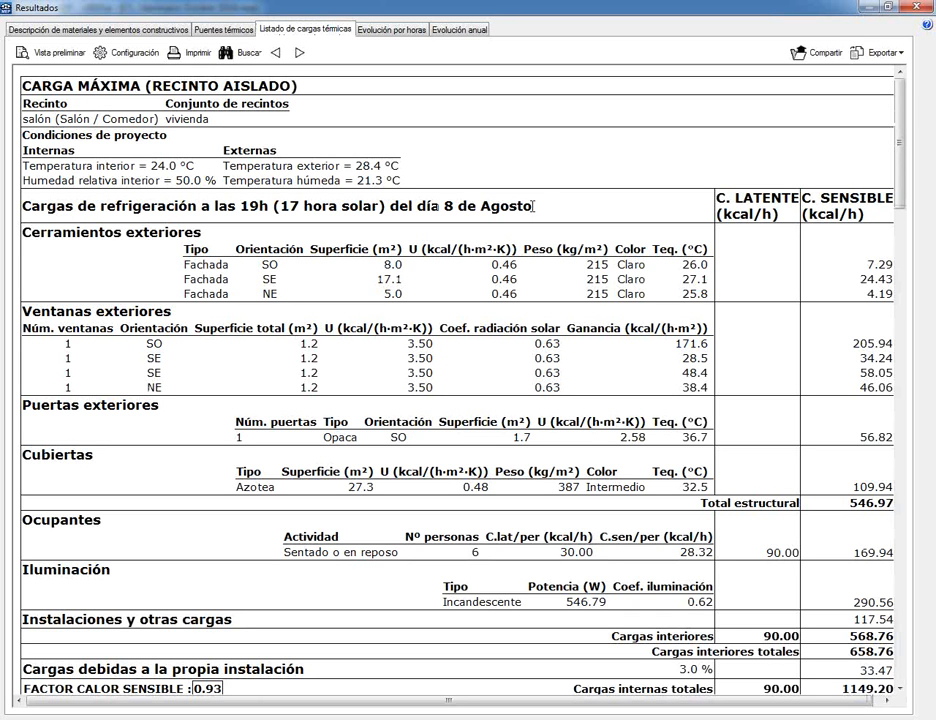
Examine the peak cooling date and the southwest façade's load in the salón's updated listing
left_click_drag(533, 206, 476, 214)
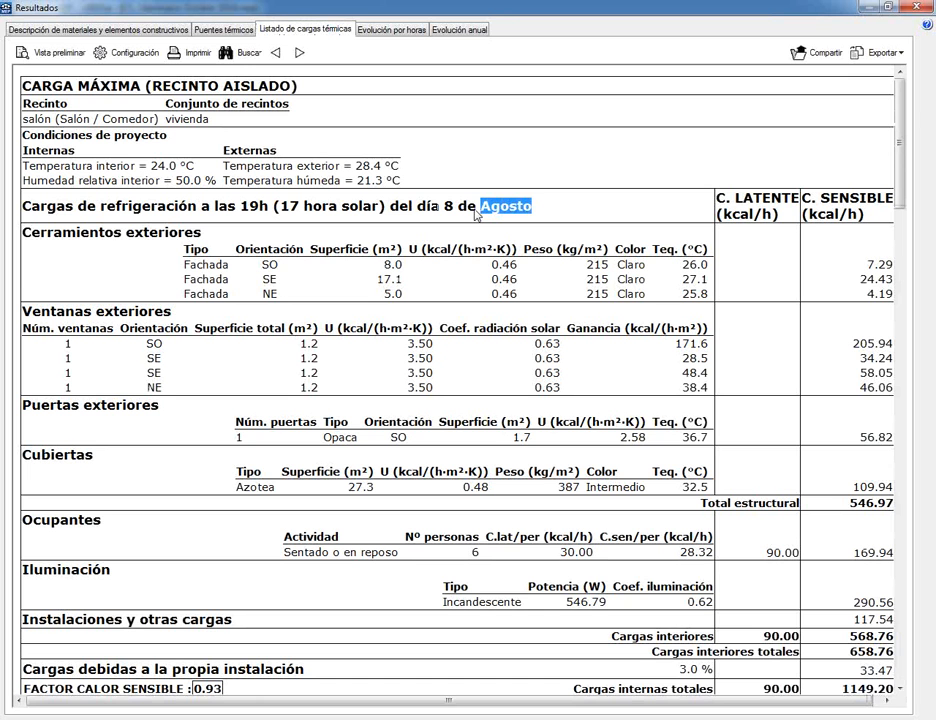
left_click_drag(476, 214, 457, 215)
left_click_drag(258, 266, 688, 264)
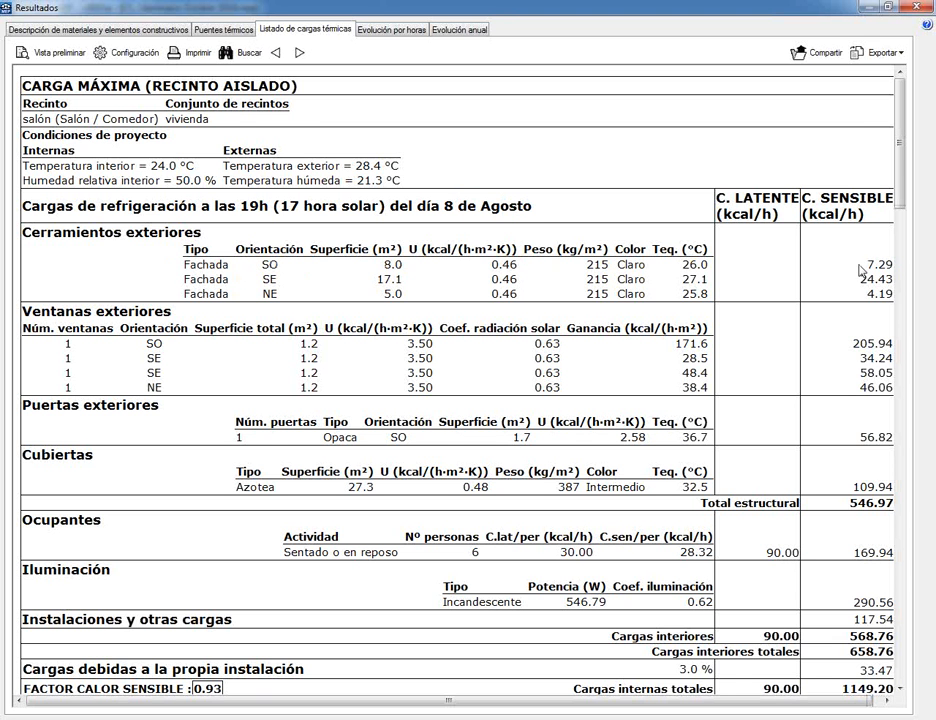
Check the southwest façade's sensible load and the total thermal power in the salón's listing, and close the results
left_click_drag(858, 265, 896, 266)
scroll(769, 389, "down", 4)
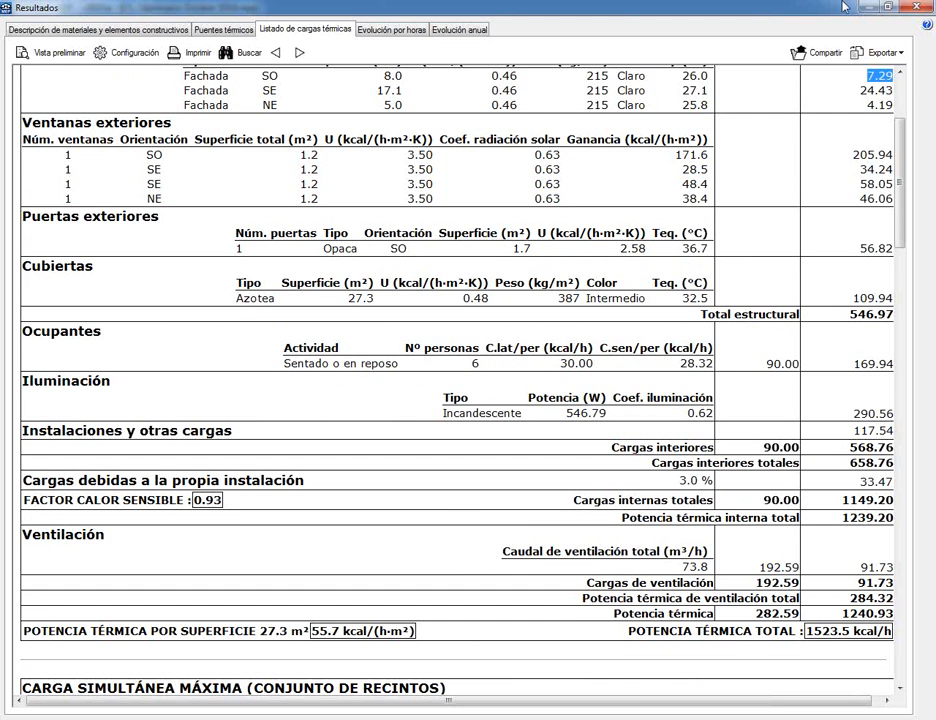
left_click(913, 6)
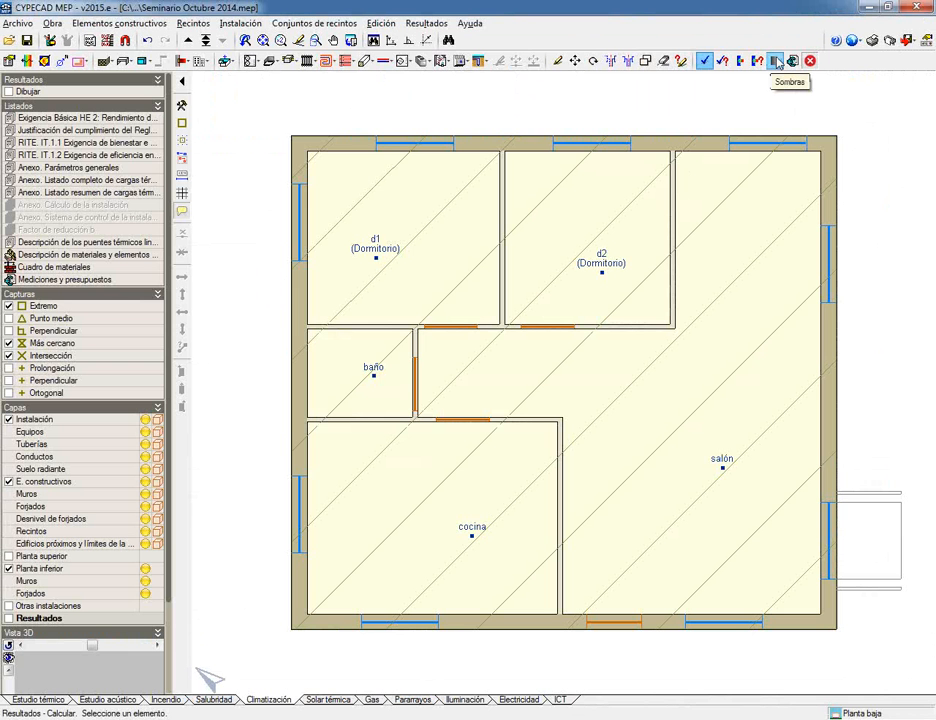
Display the Sombras results and compare the monthly and hourly shading charts of the salón's outer side wall and its shaded window
left_click(426, 23)
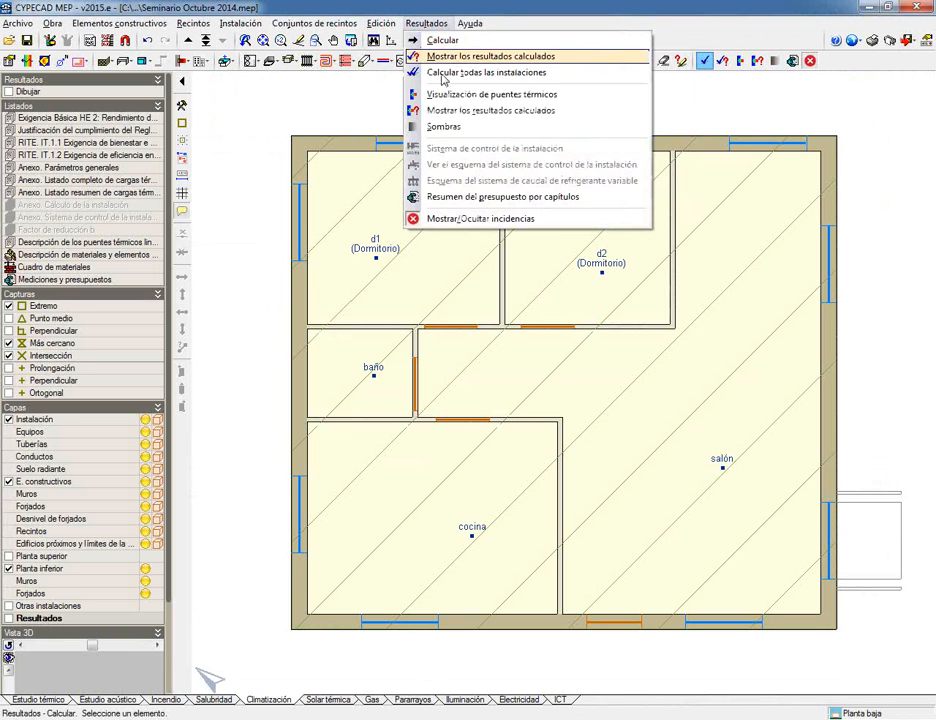
left_click(443, 127)
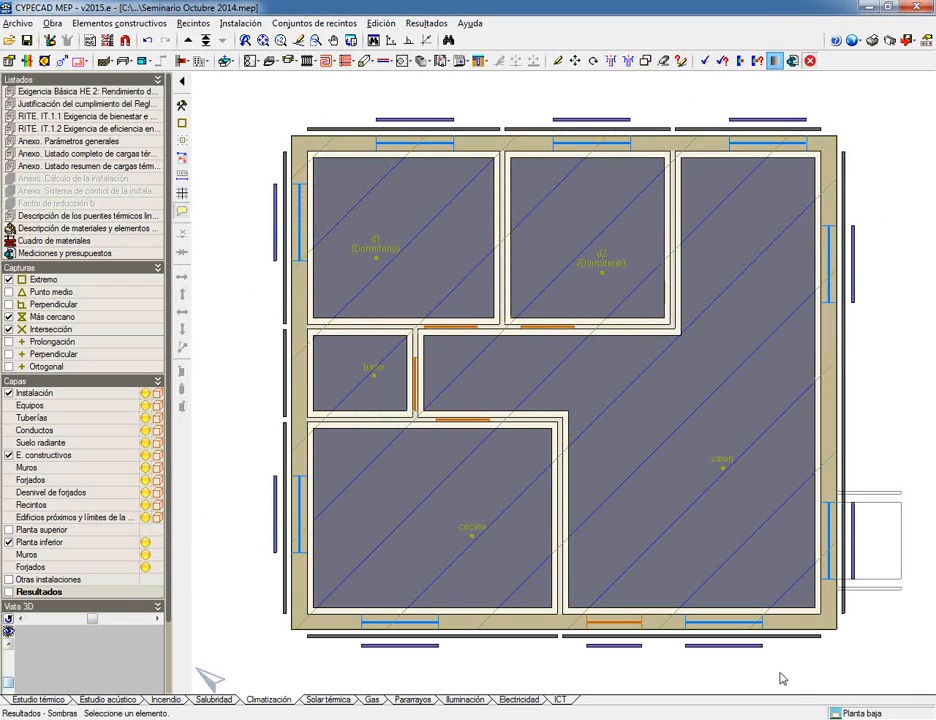
mouse_move(857, 545)
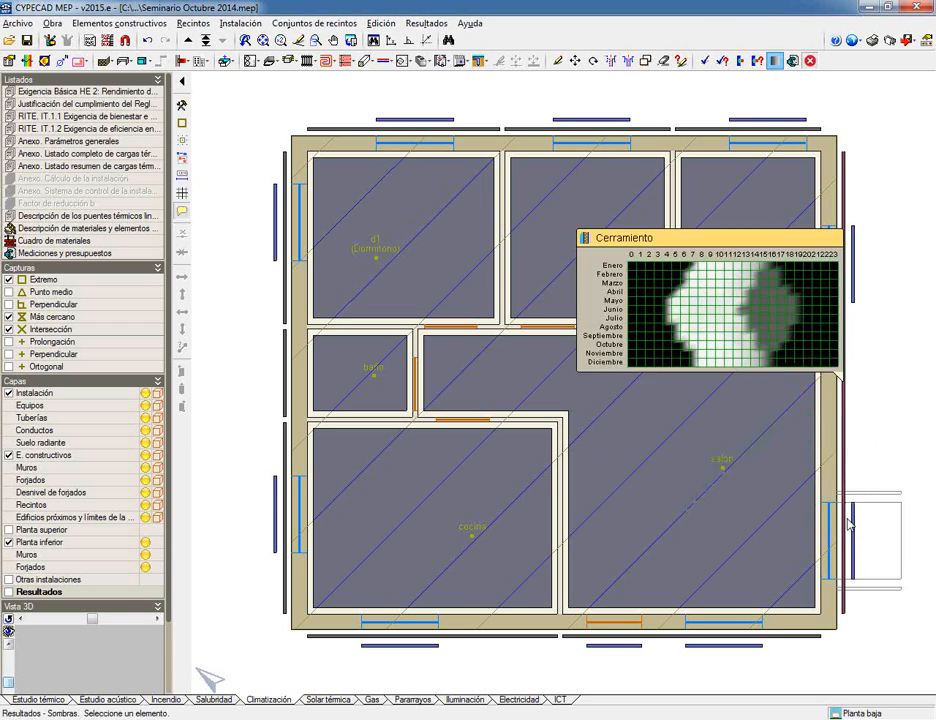
left_click(158, 383)
left_click_drag(115, 505, 93, 509)
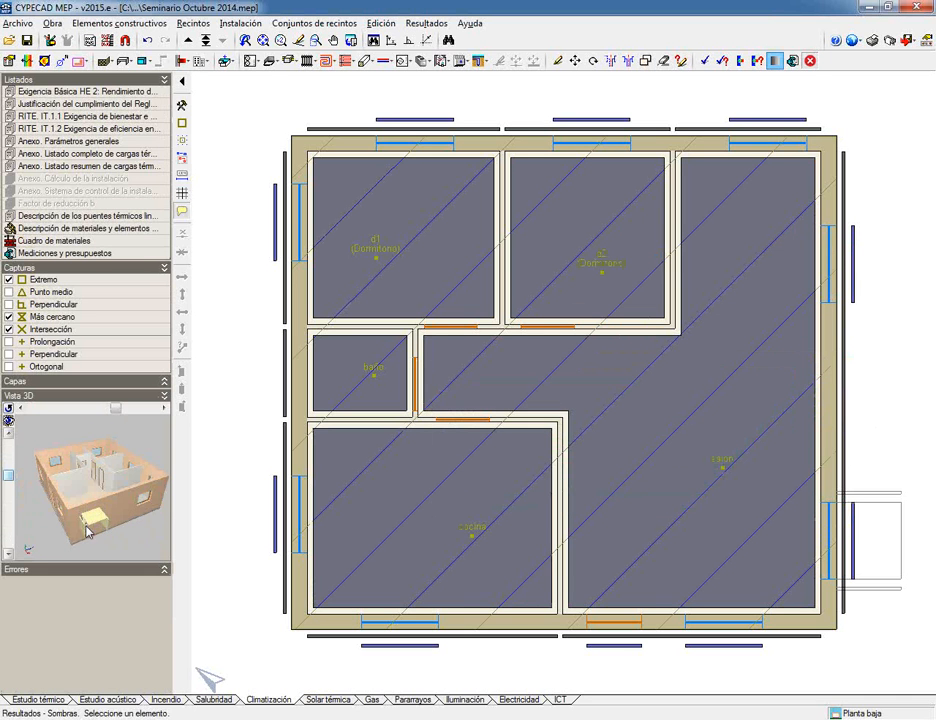
mouse_move(824, 560)
mouse_move(852, 542)
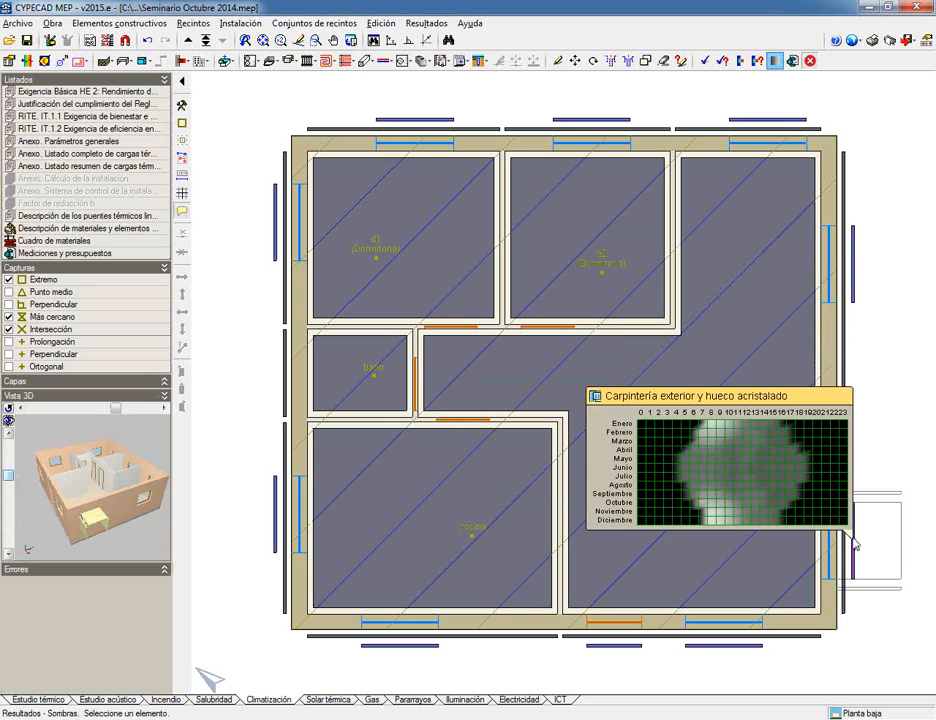
mouse_move(850, 384)
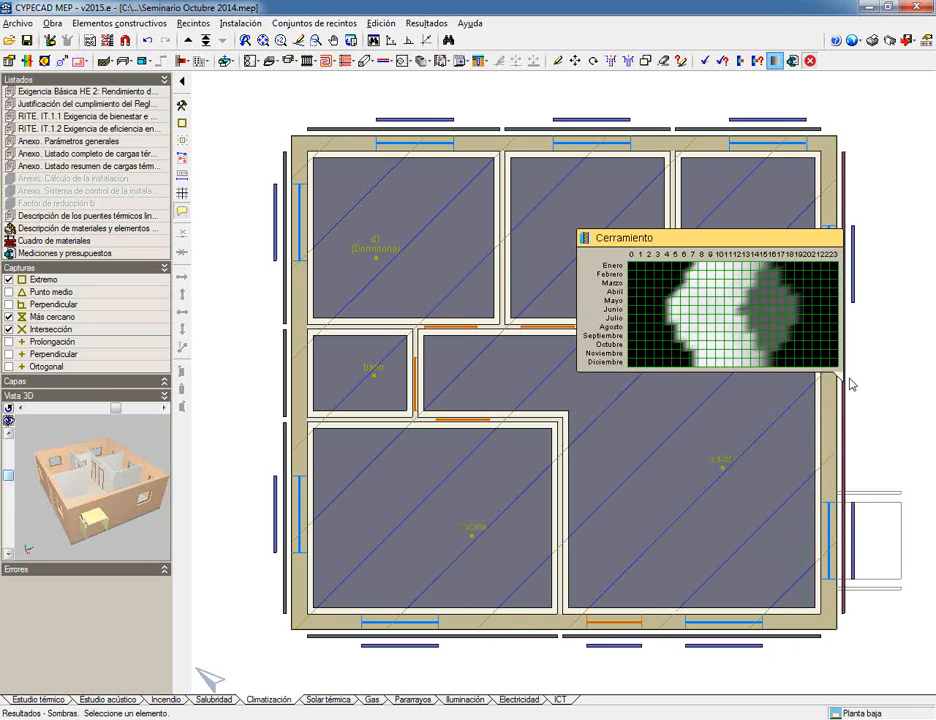
mouse_move(719, 475)
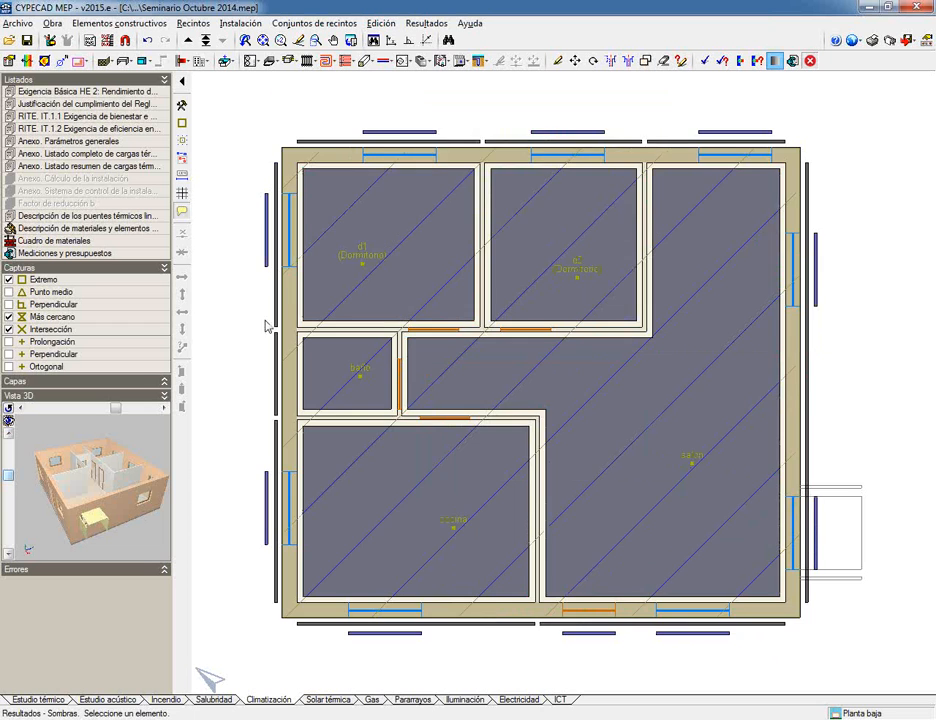
Draw a five-point nearby building beside the dwelling, running below the façade with the entrance door and wrapping around the salón's outer corner
scroll(290, 435, "down", 4)
scroll(290, 435, "down", 1)
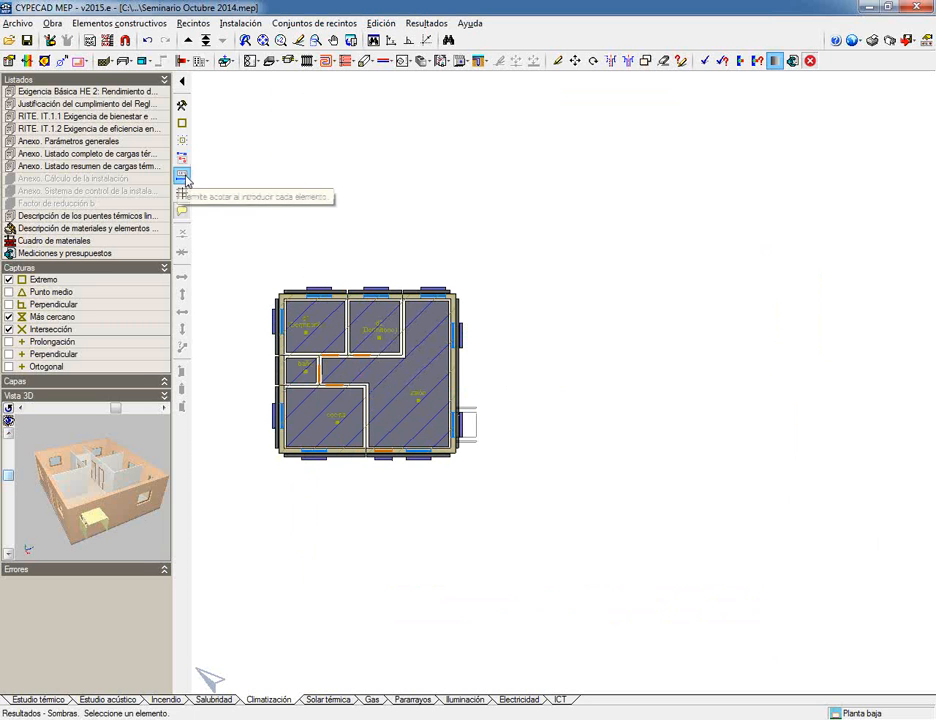
left_click(182, 175)
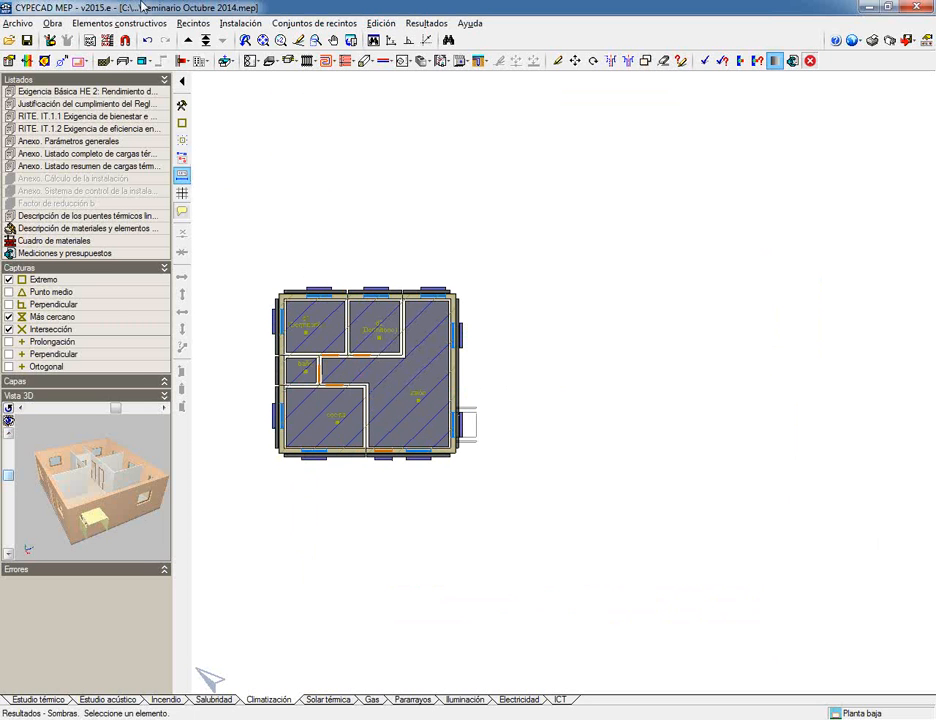
left_click(201, 62)
left_click(201, 97)
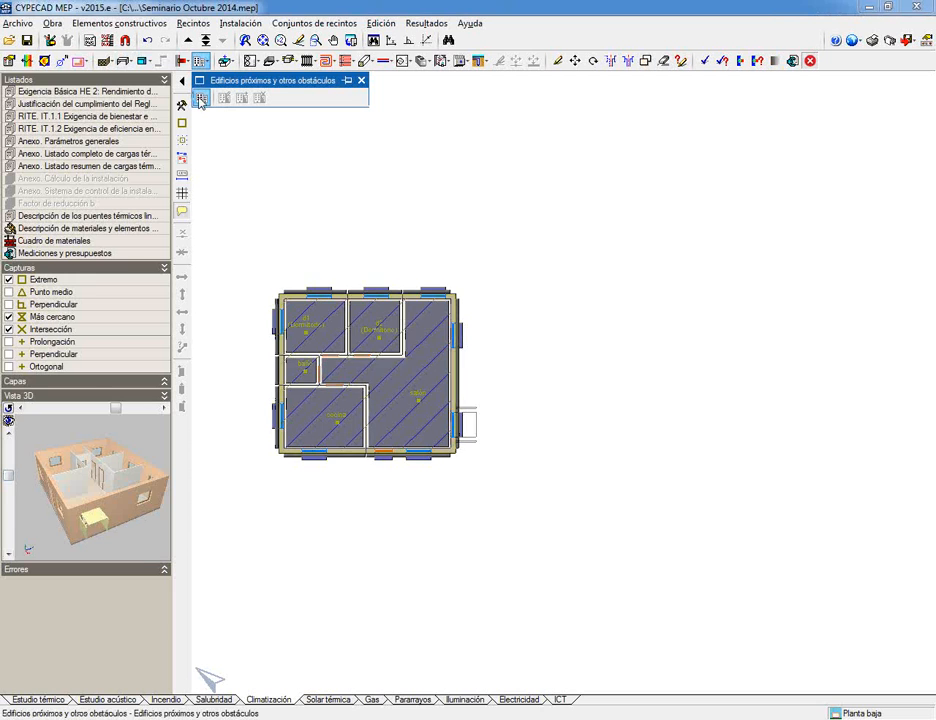
left_click(394, 382)
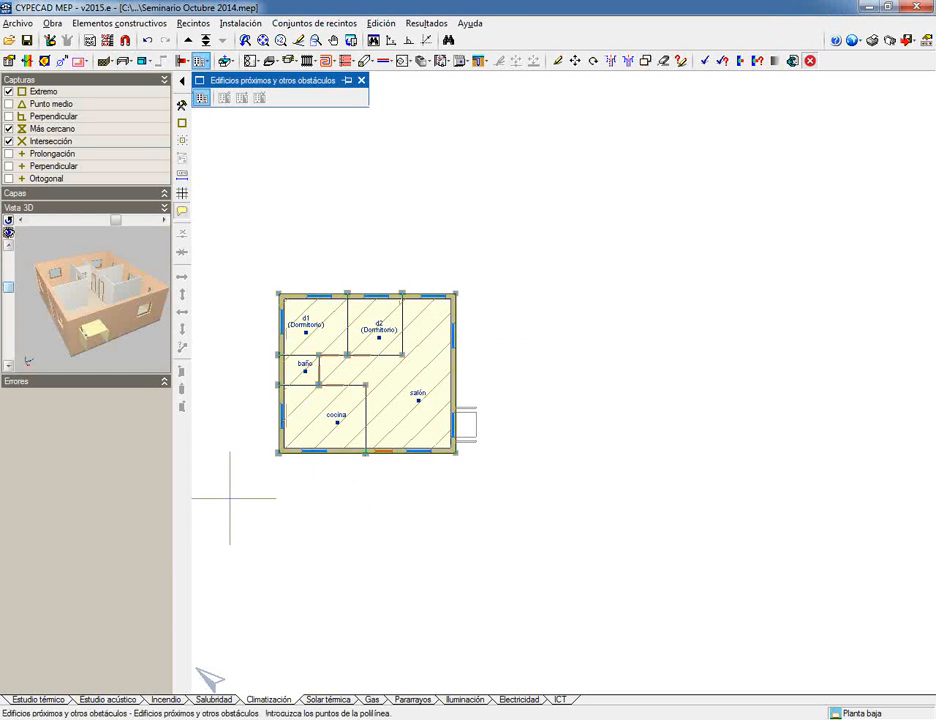
left_click(231, 497)
left_click(541, 497)
left_click(613, 345)
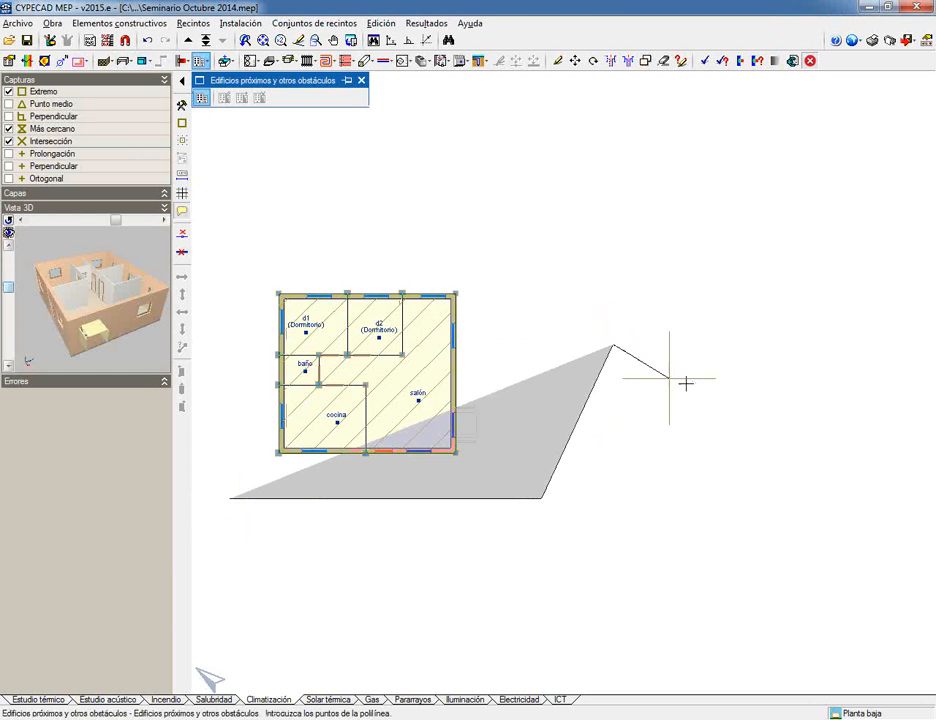
left_click(744, 452)
left_click(655, 573)
right_click(656, 572)
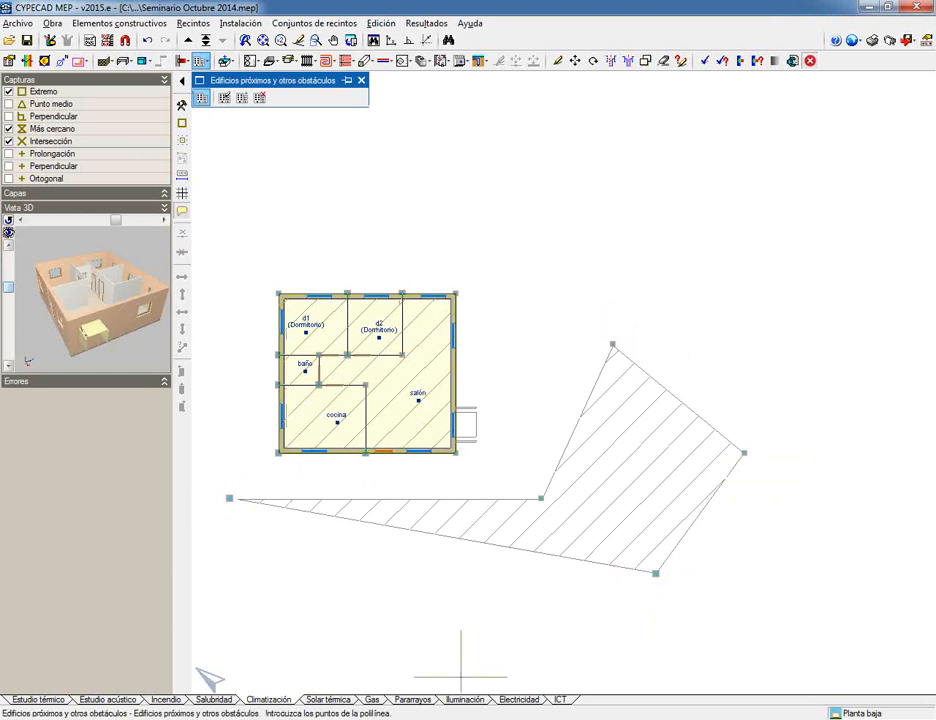
Open the 3D view of the project and orbit it to examine the nearby building against the dwelling
left_click(52, 22)
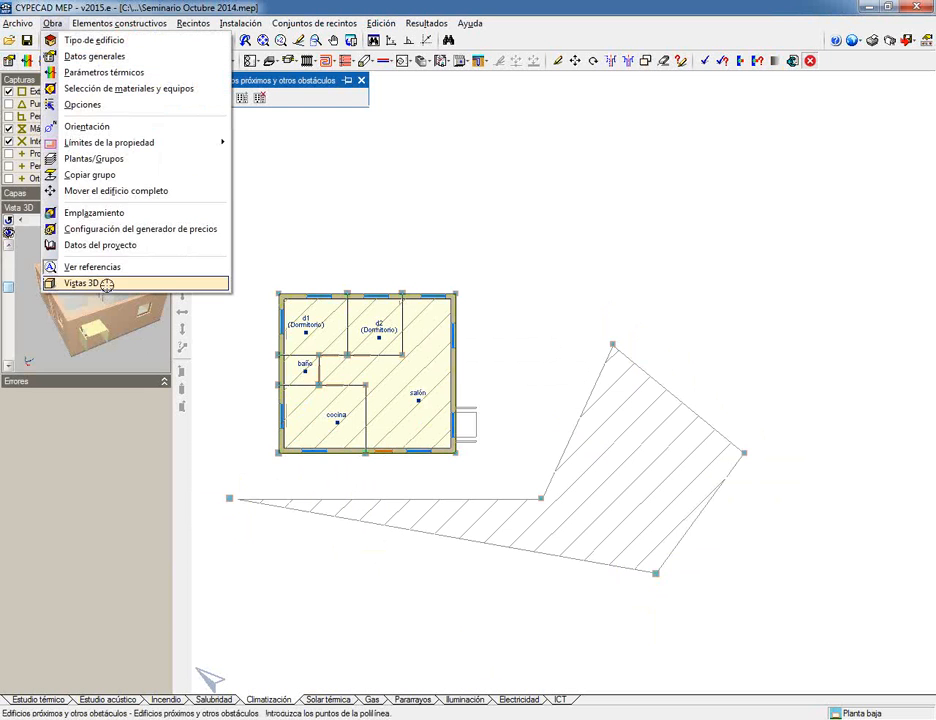
left_click(70, 282)
left_click(359, 413)
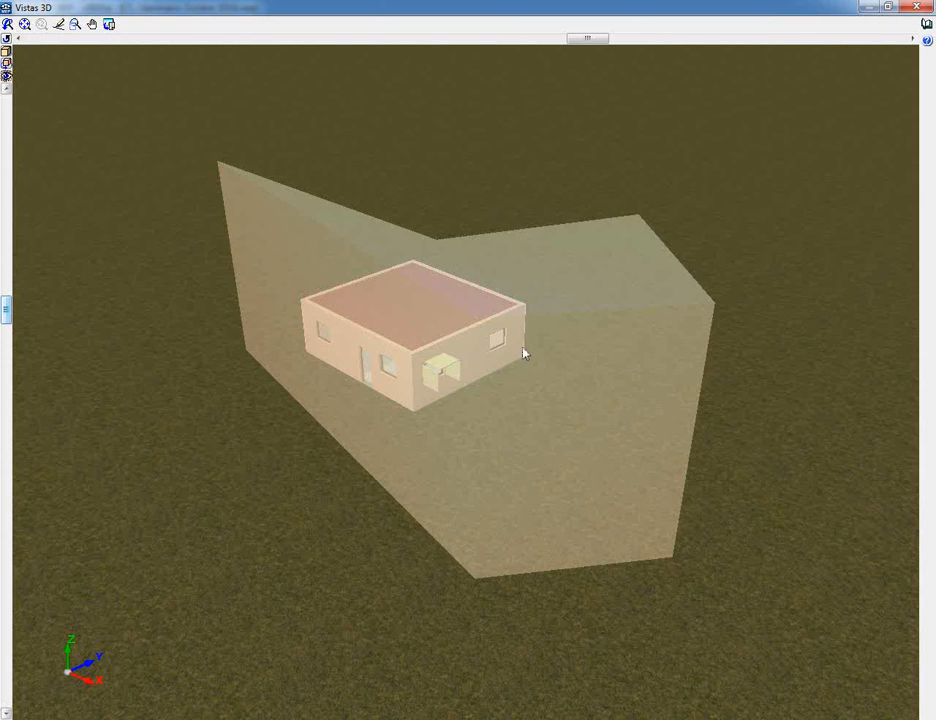
left_click_drag(488, 393, 281, 390)
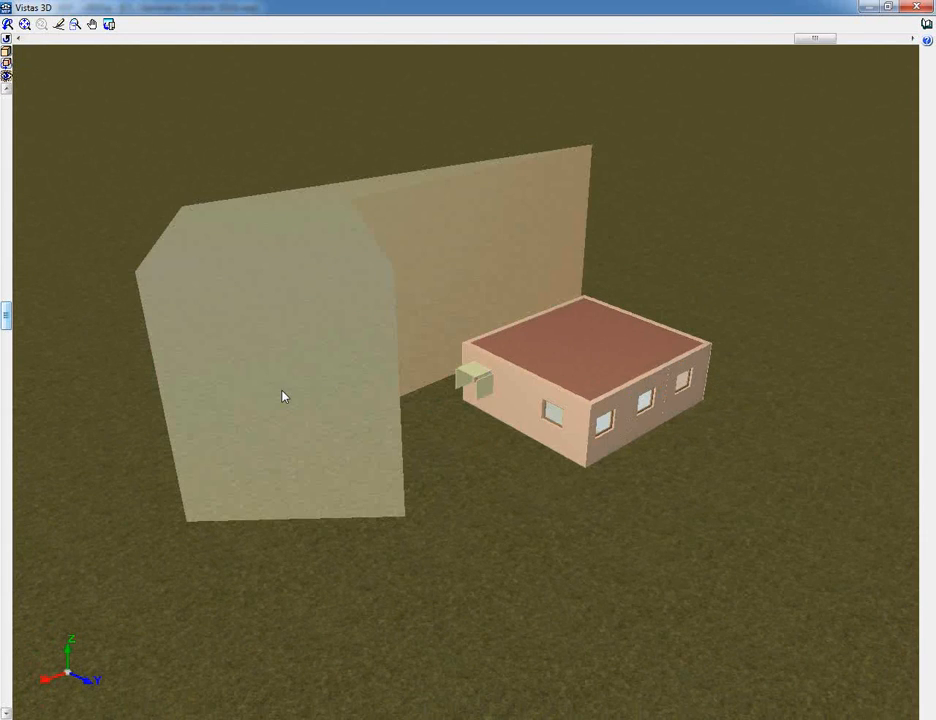
Turn on Sombras in the 3D view, play the solar shadow animation over the dwelling, and close the view
left_click(6, 52)
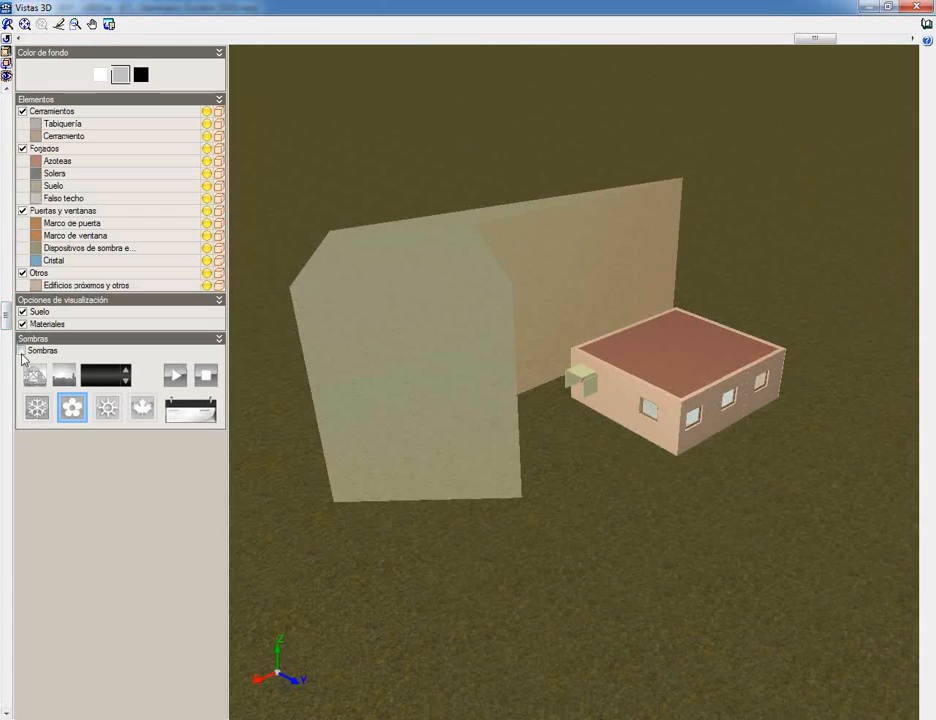
left_click(21, 351)
left_click(175, 377)
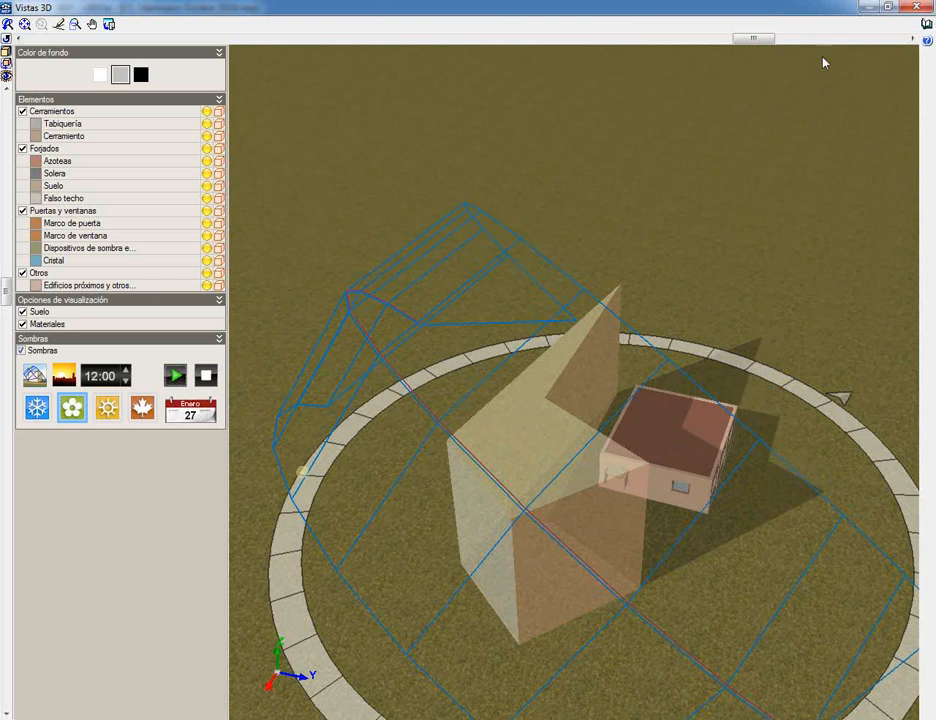
left_click(912, 7)
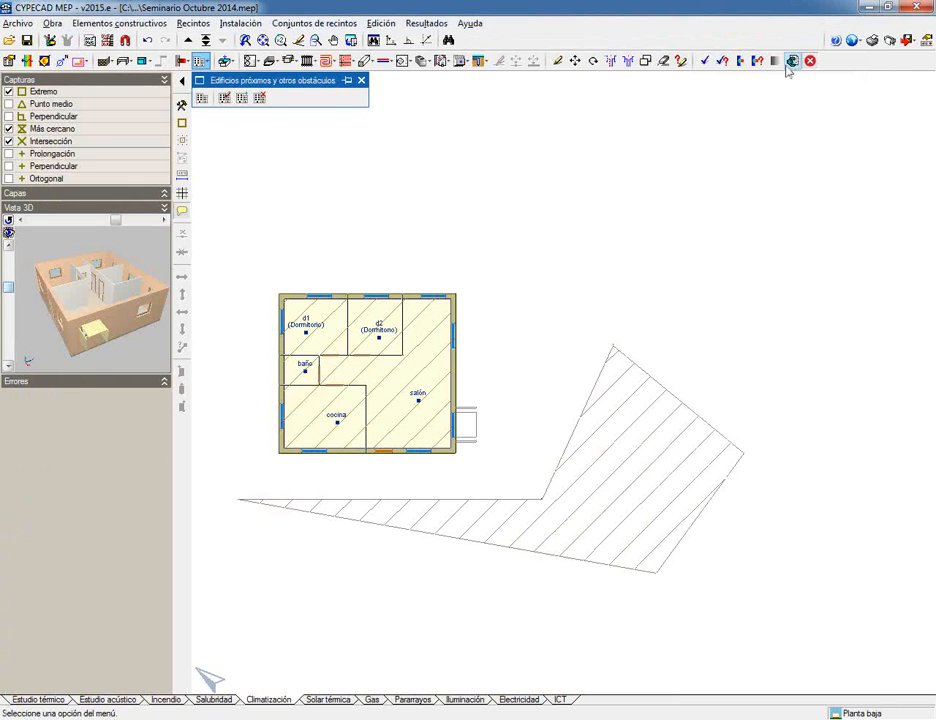
Recalculate the loads with the nearby building included and display the shading chart for the salón's roof
left_click(705, 61)
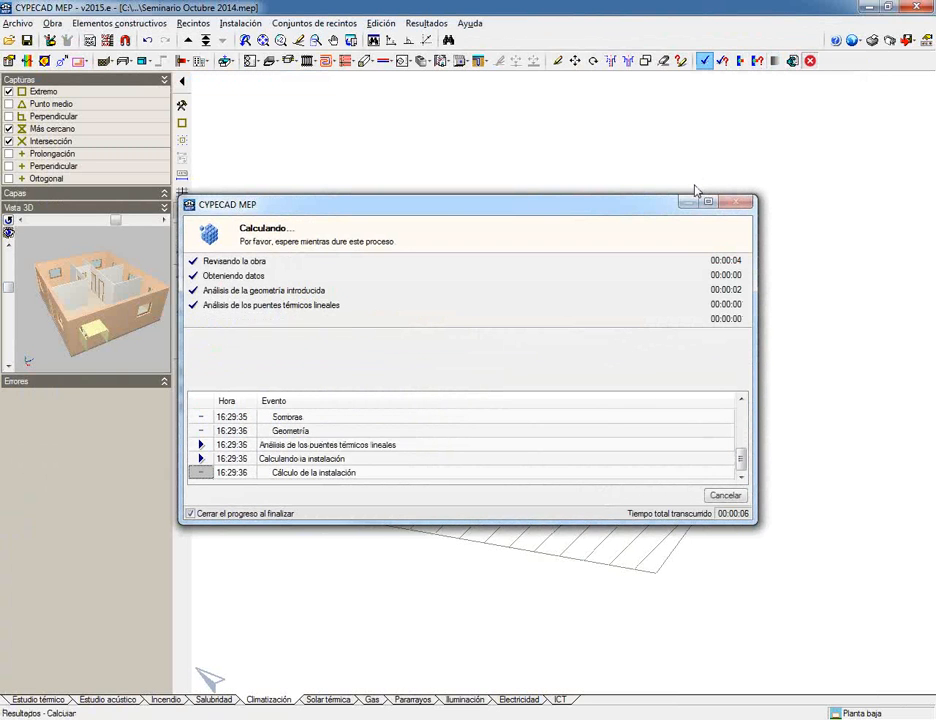
left_click(774, 61)
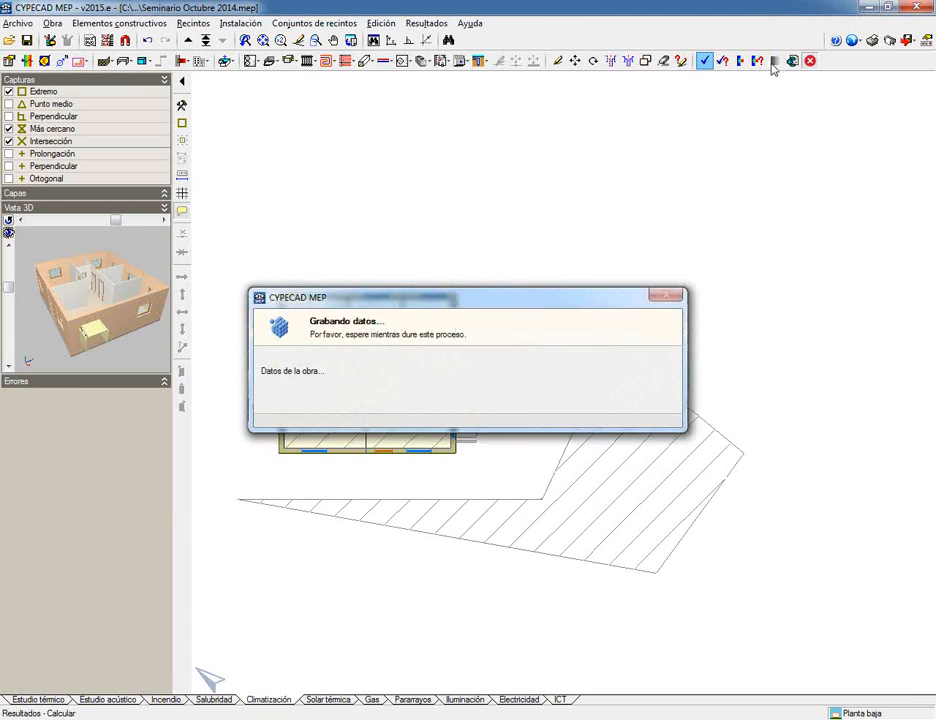
left_click(774, 61)
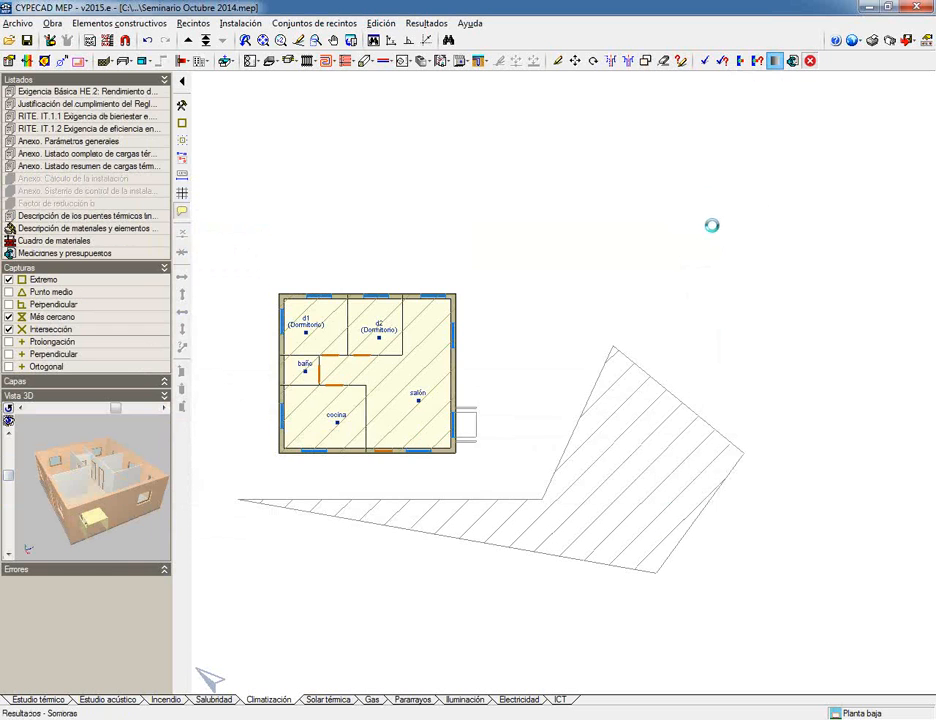
mouse_move(437, 381)
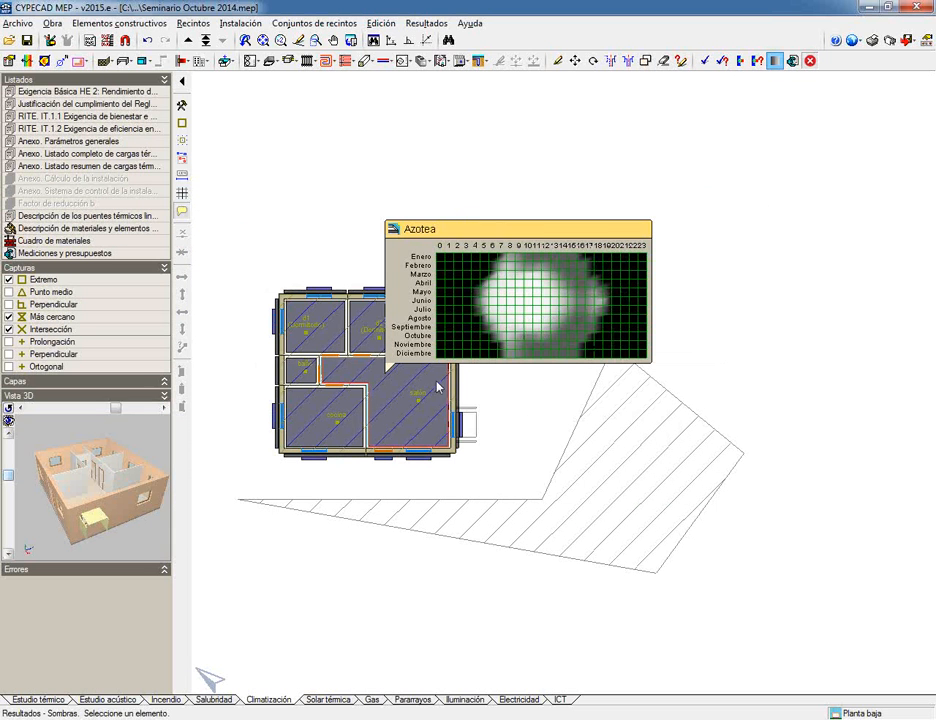
Review the salón's calculated results and the peak cooling date in its Listado de cargas térmicas, and close the results
left_click(723, 62)
left_click(414, 407)
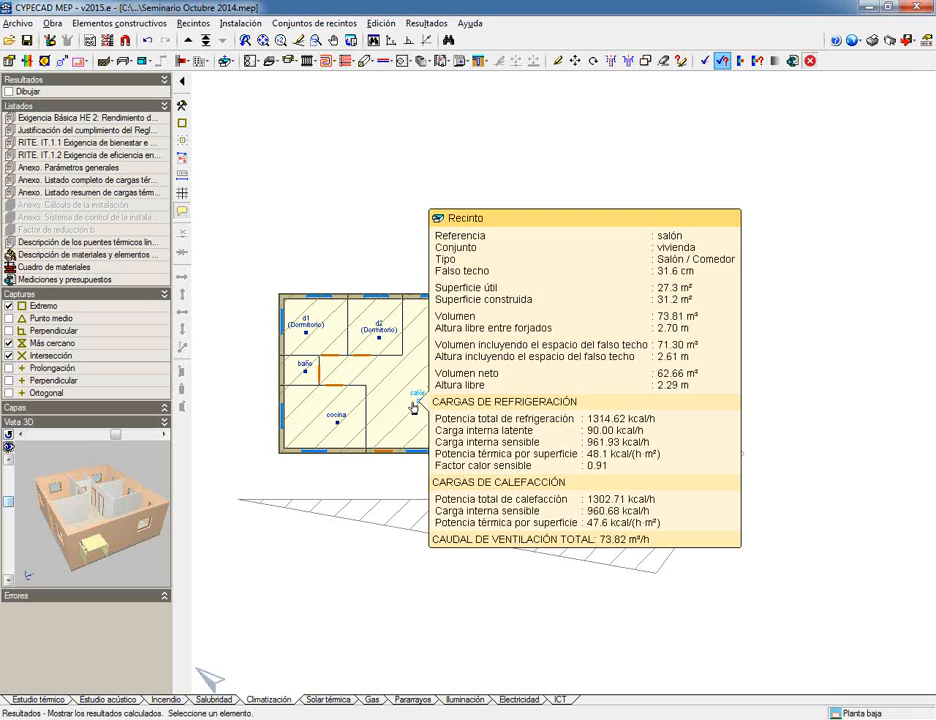
left_click(413, 405)
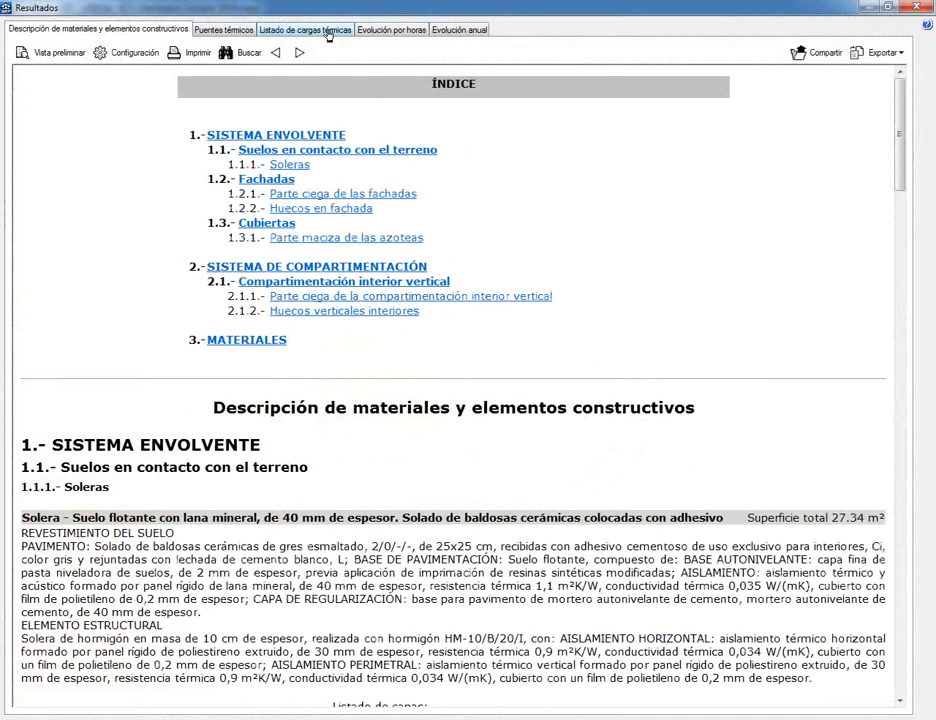
left_click(330, 29)
left_click_drag(510, 212, 204, 206)
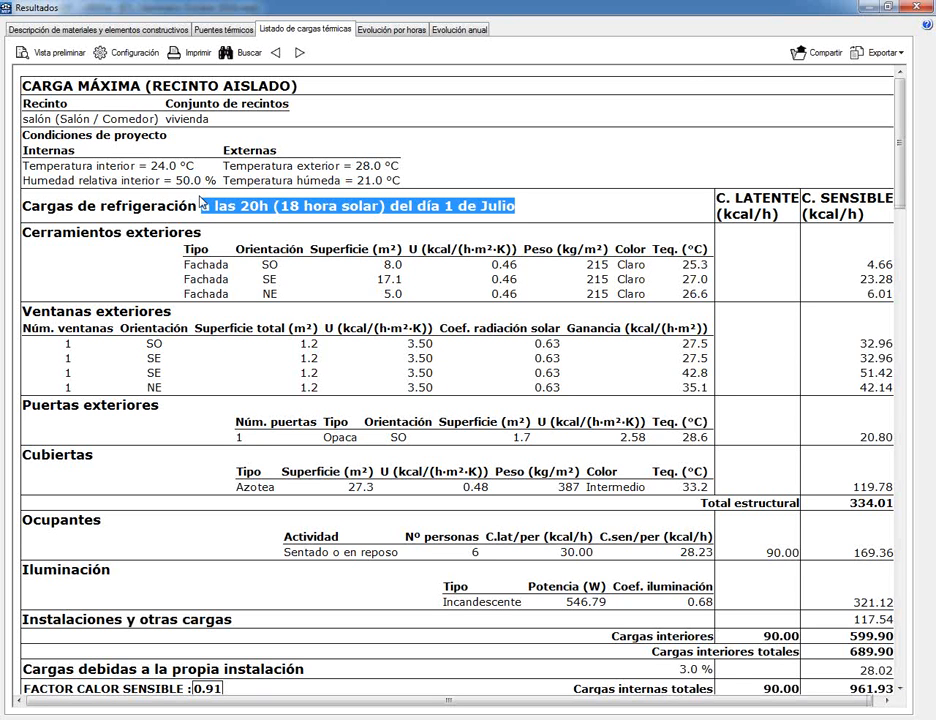
left_click(918, 8)
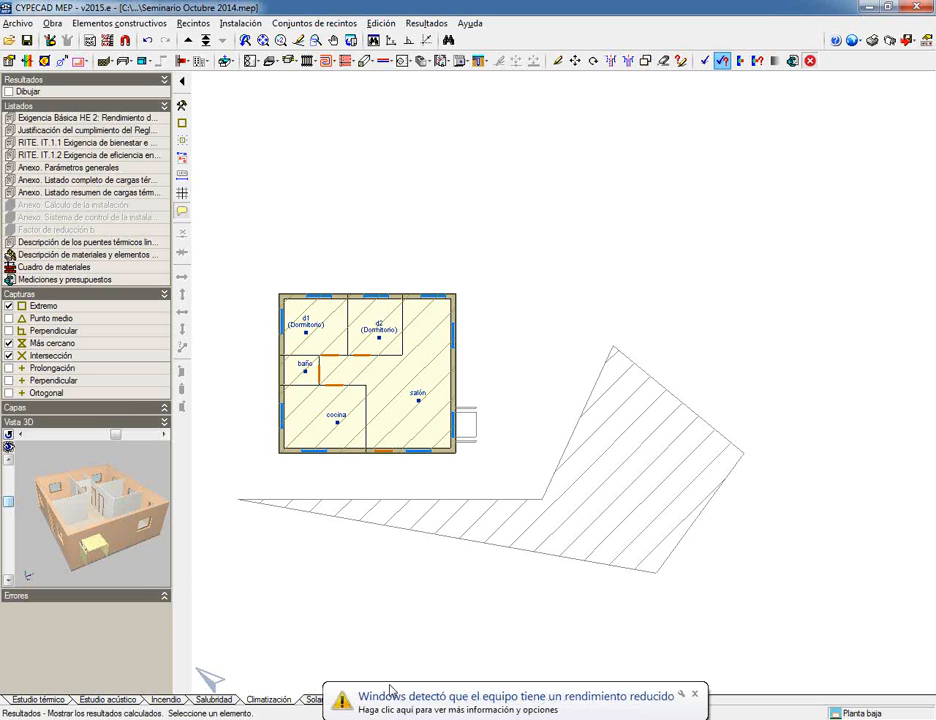
left_click(696, 697)
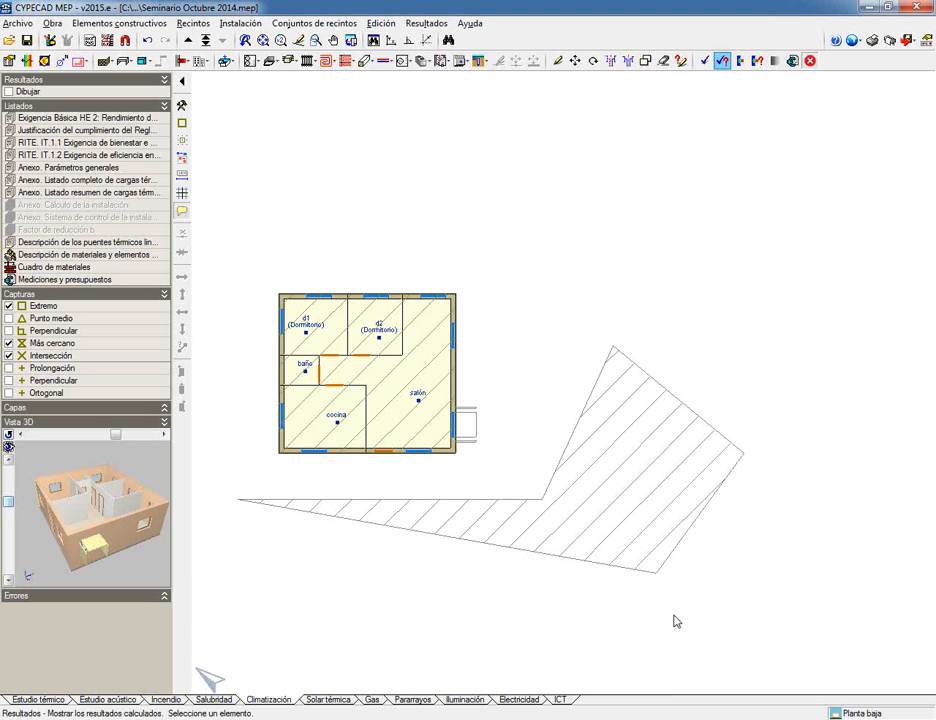
Switch to a new Internet Explorer window, go to soporte.cype.es and view the technical support contacts by country
left_click(175, 719)
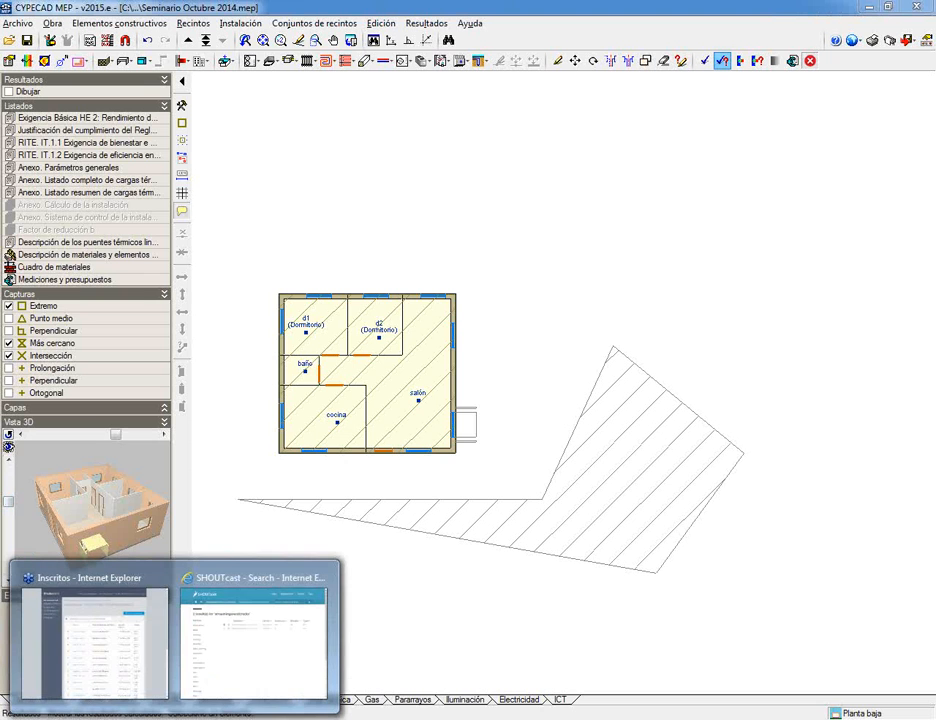
right_click(175, 719)
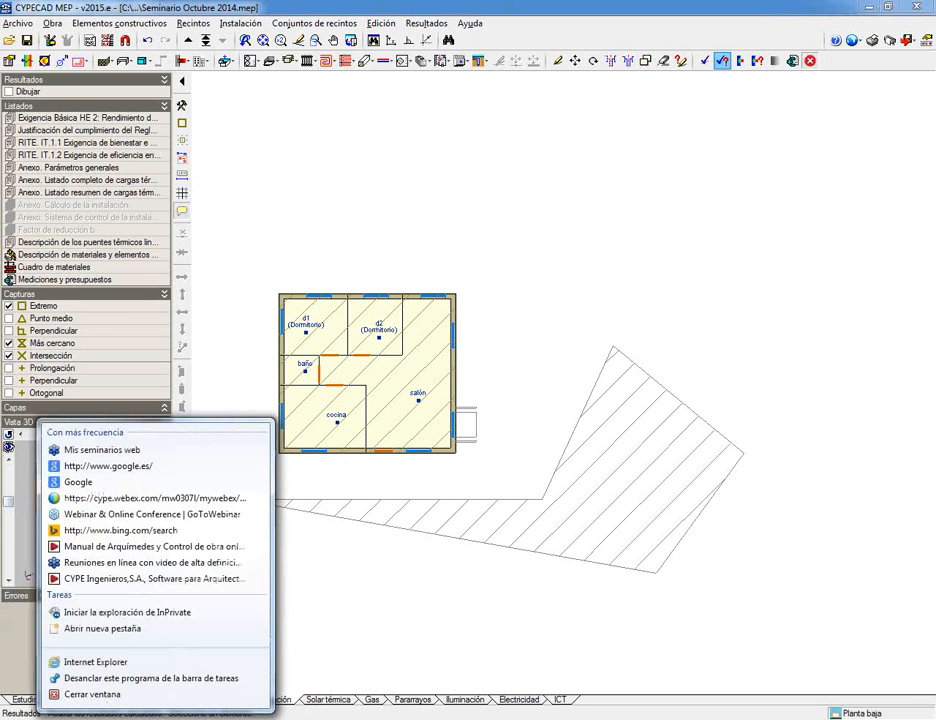
left_click(125, 664)
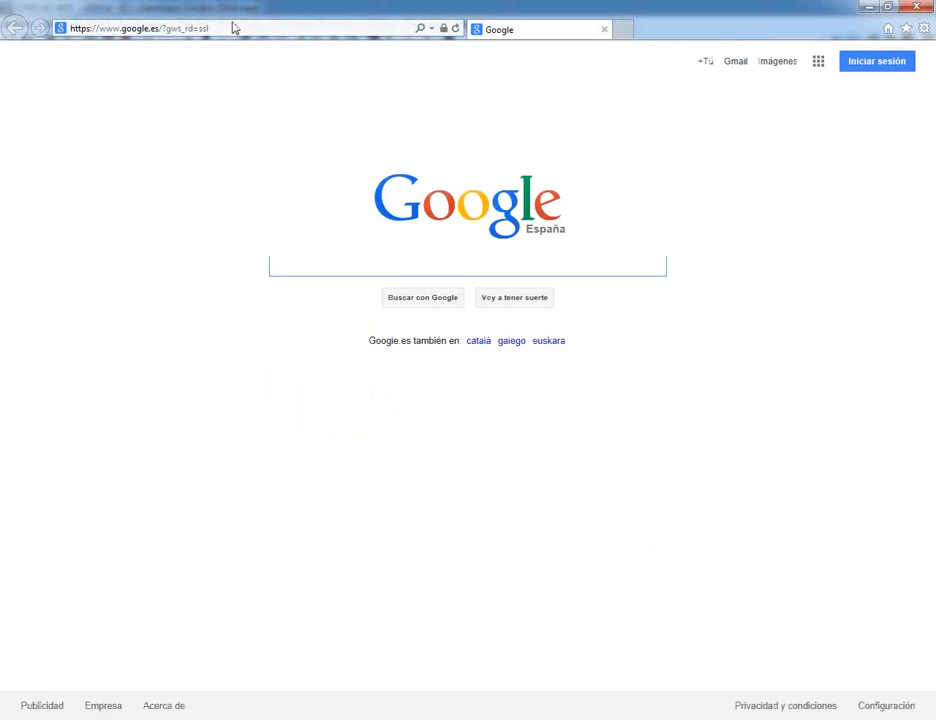
left_click(234, 27)
type("soporte.cype.es/")
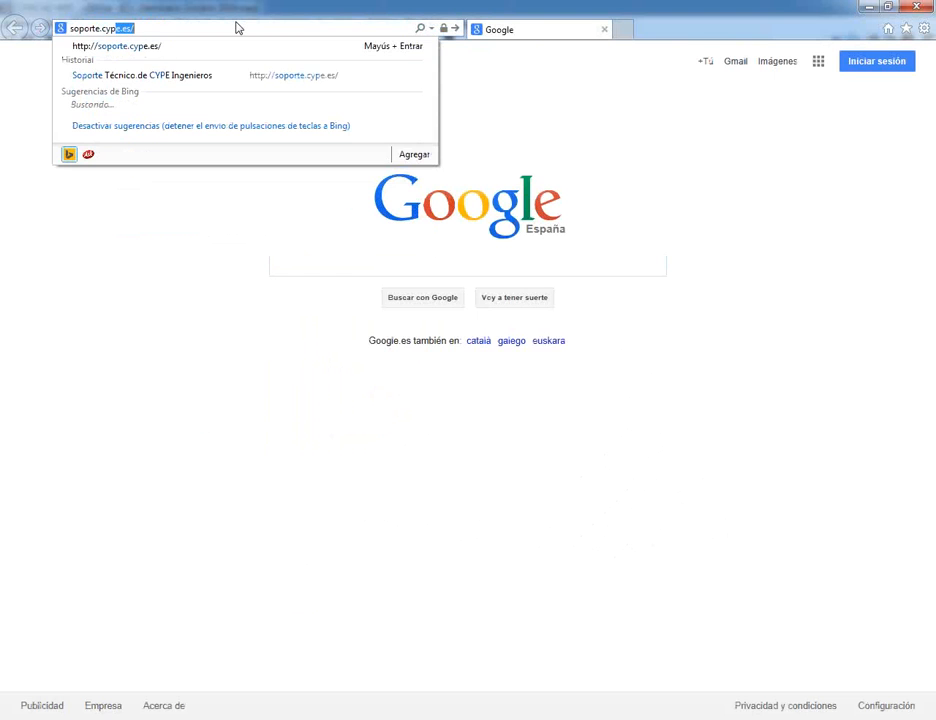
key("Return")
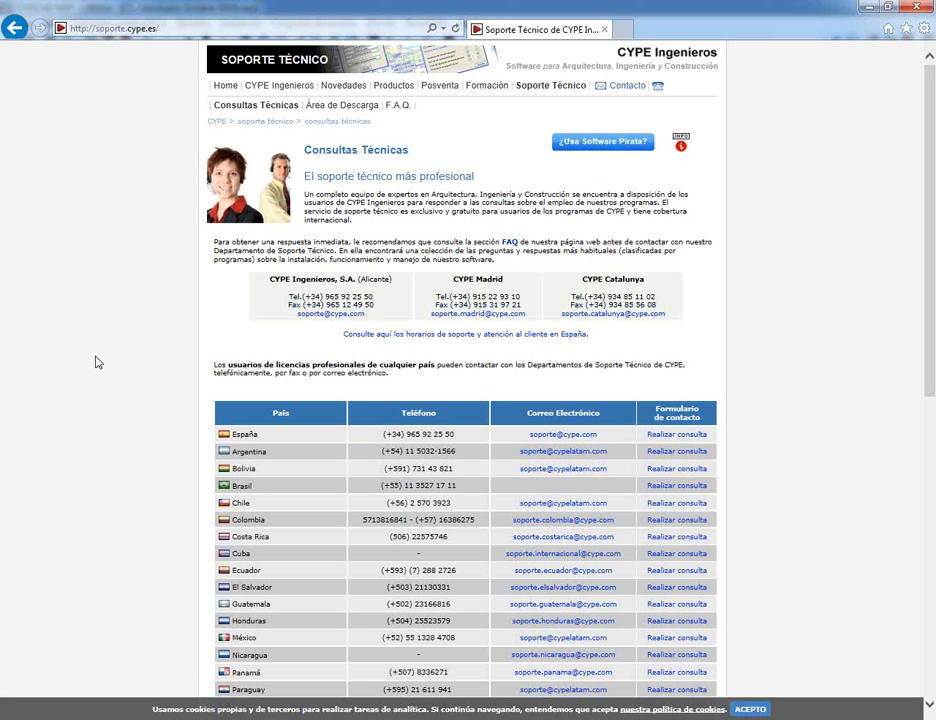
scroll(100, 350, "down", 3)
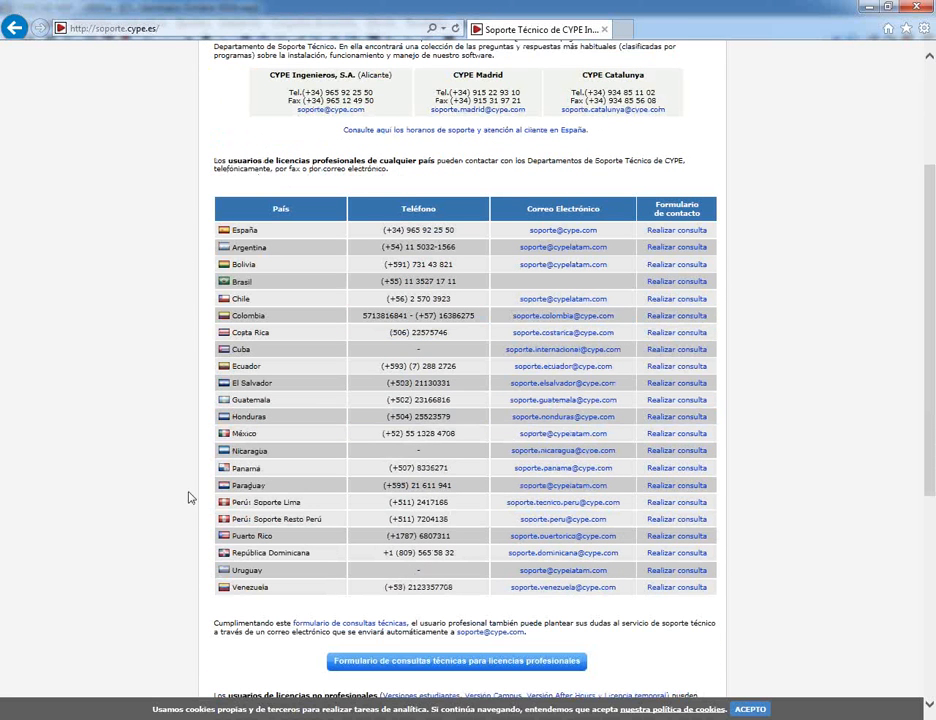